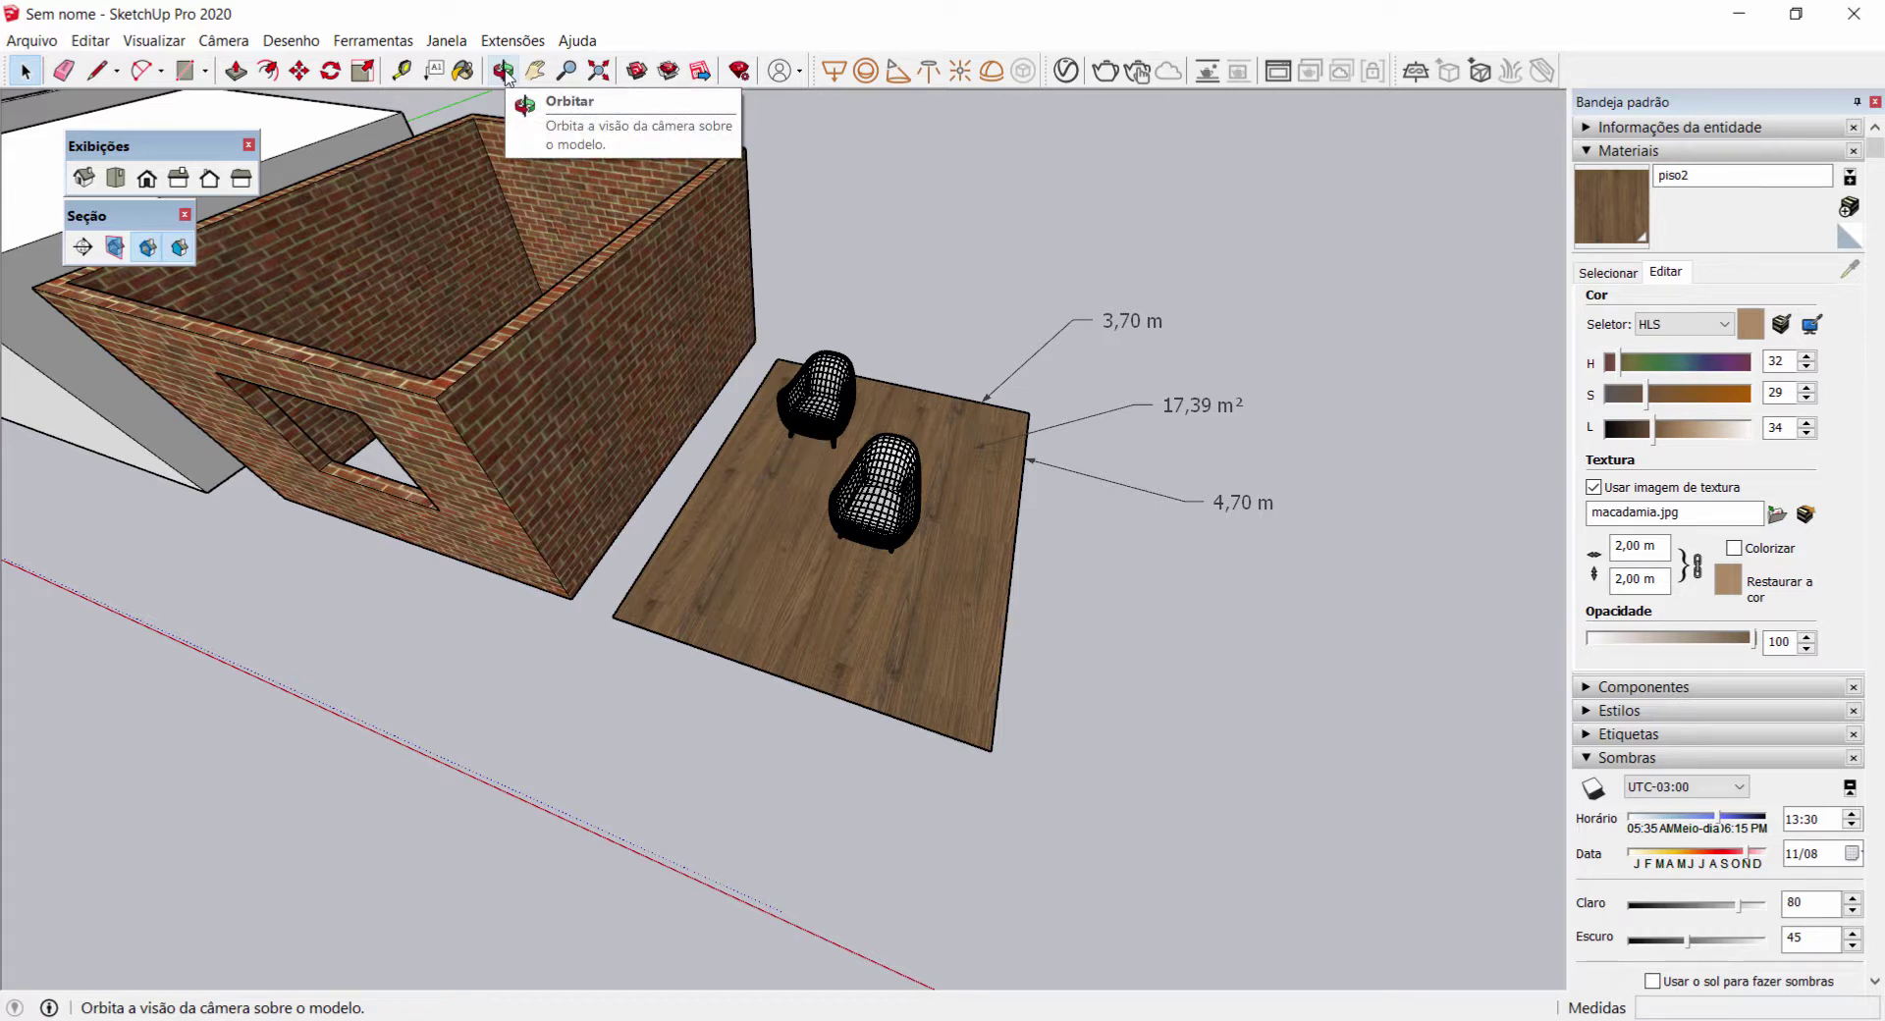
Step: Orbit around the brick room and the wood floor with the two armchairs to view them from several angles
middle_click_drag(1043, 245, 884, 221)
middle_click_drag(1122, 270, 926, 281)
middle_click_drag(628, 491, 496, 86)
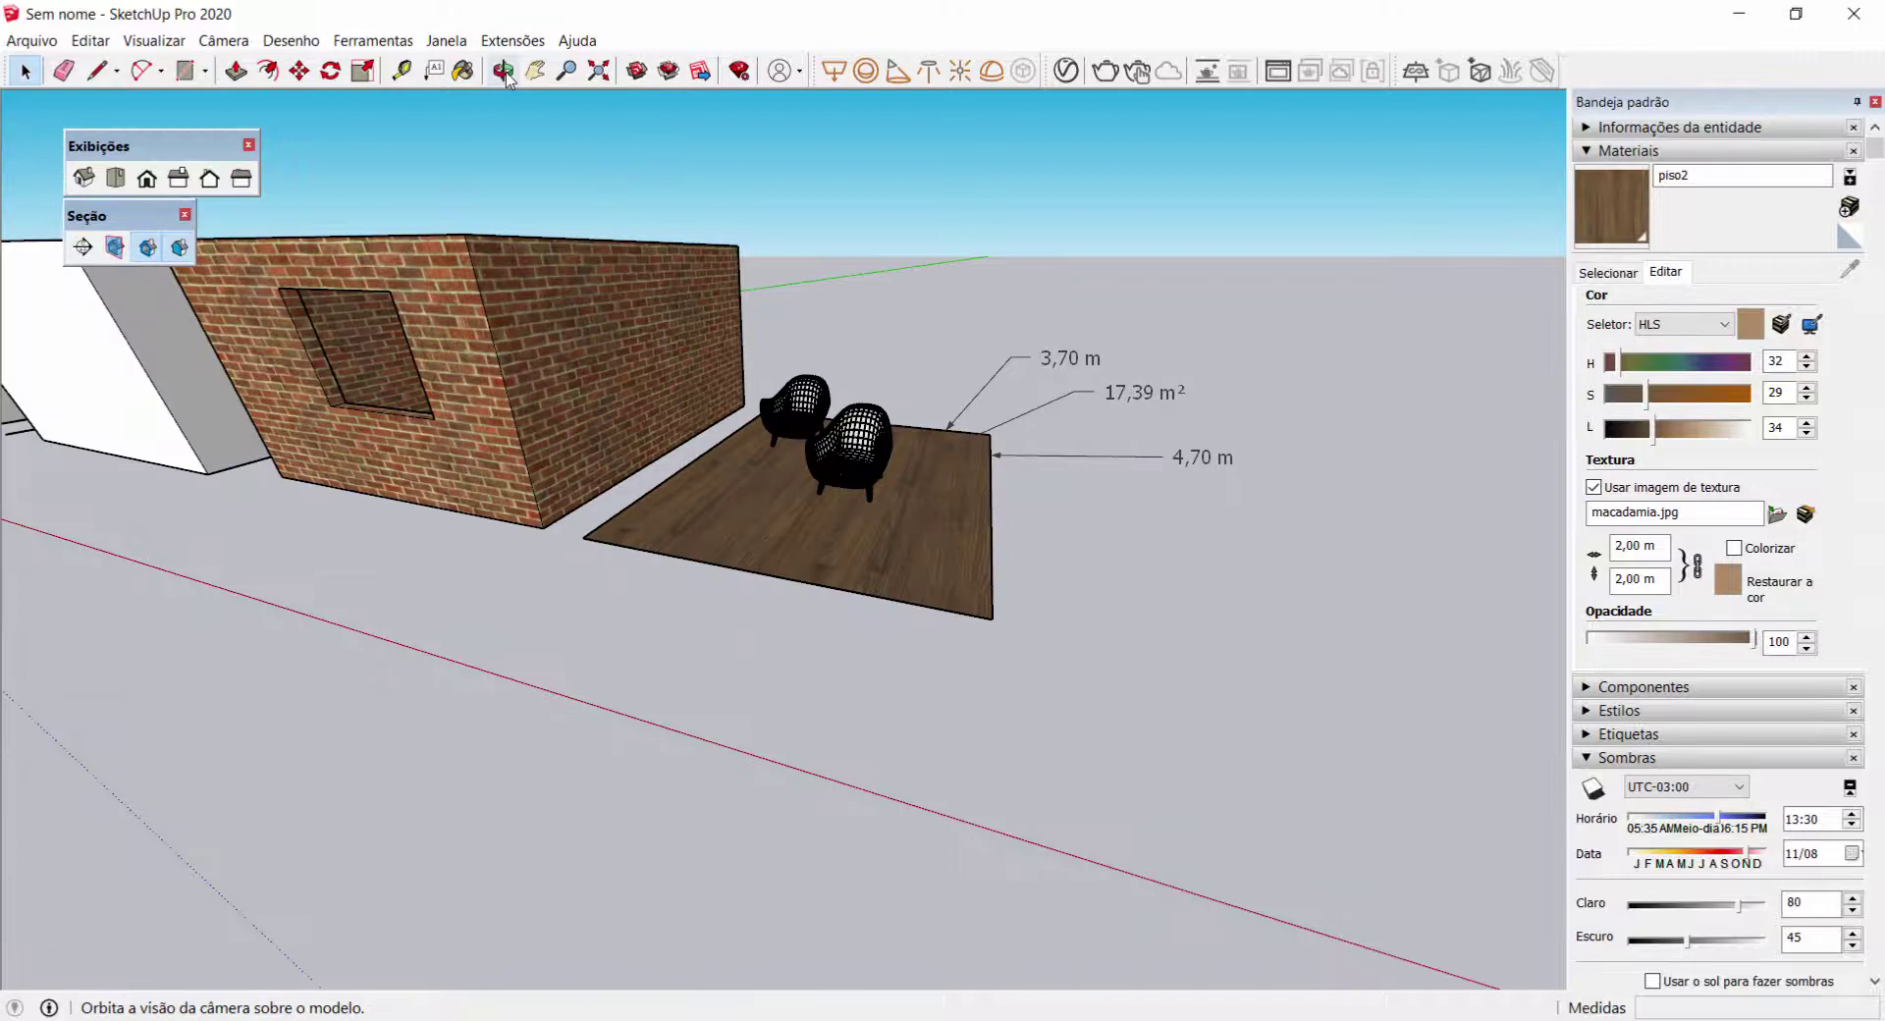
left_click(502, 72)
left_click_drag(1052, 255, 986, 302)
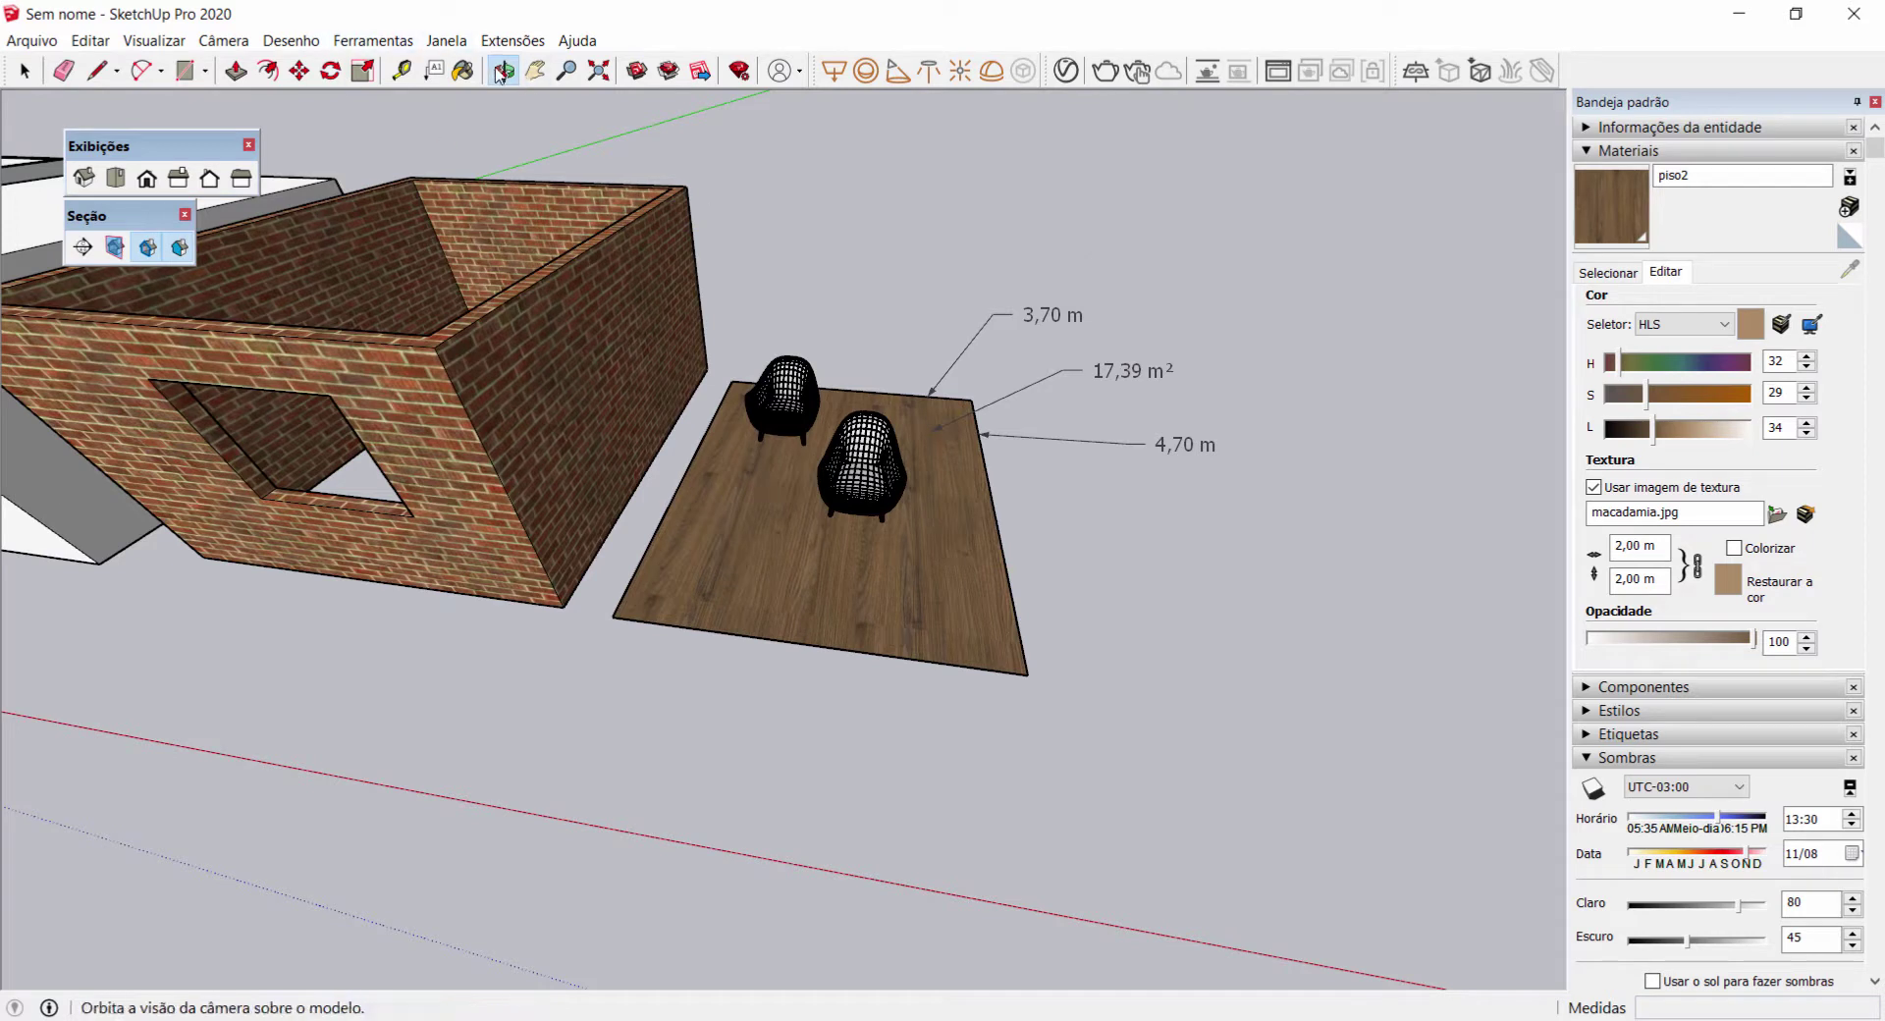
left_click_drag(1249, 263, 517, 660)
scroll(709, 573, "up", 4)
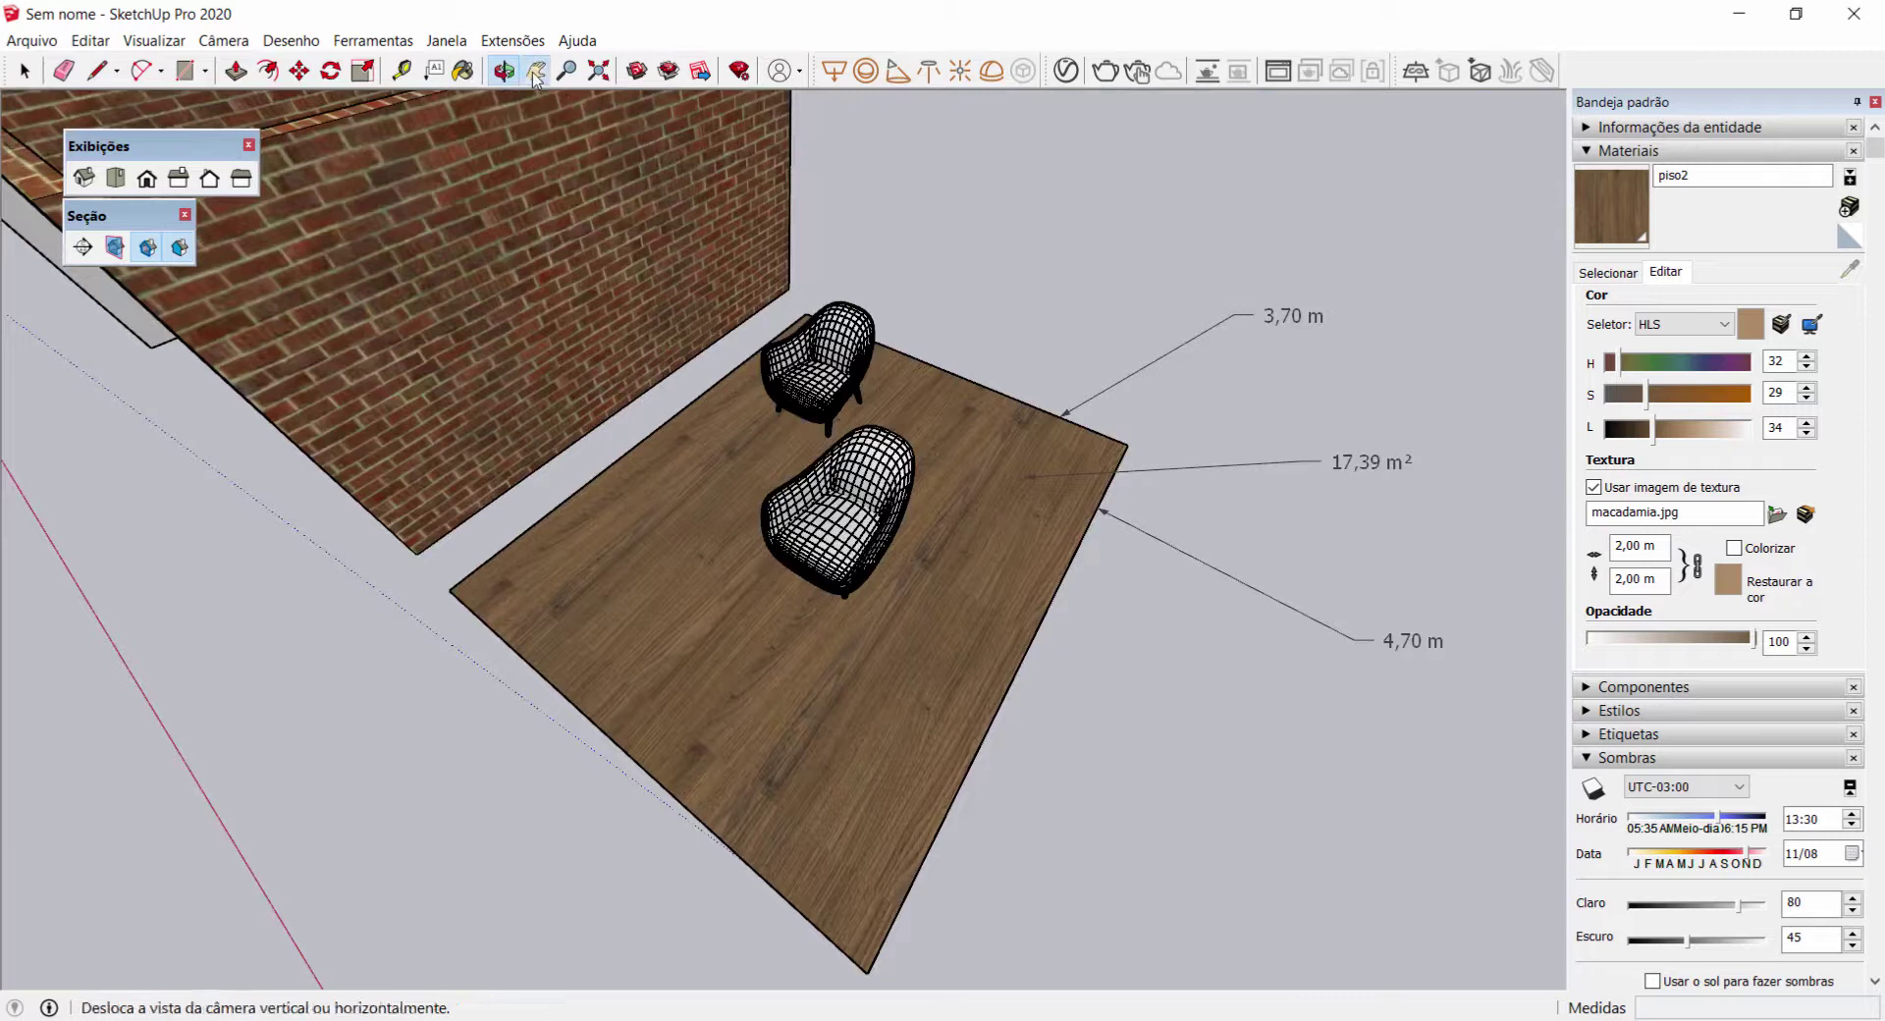
Step: Pan across the wood floor and examine the armchairs closer and farther away with the Zoom tool
left_click_drag(541, 425, 598, 207)
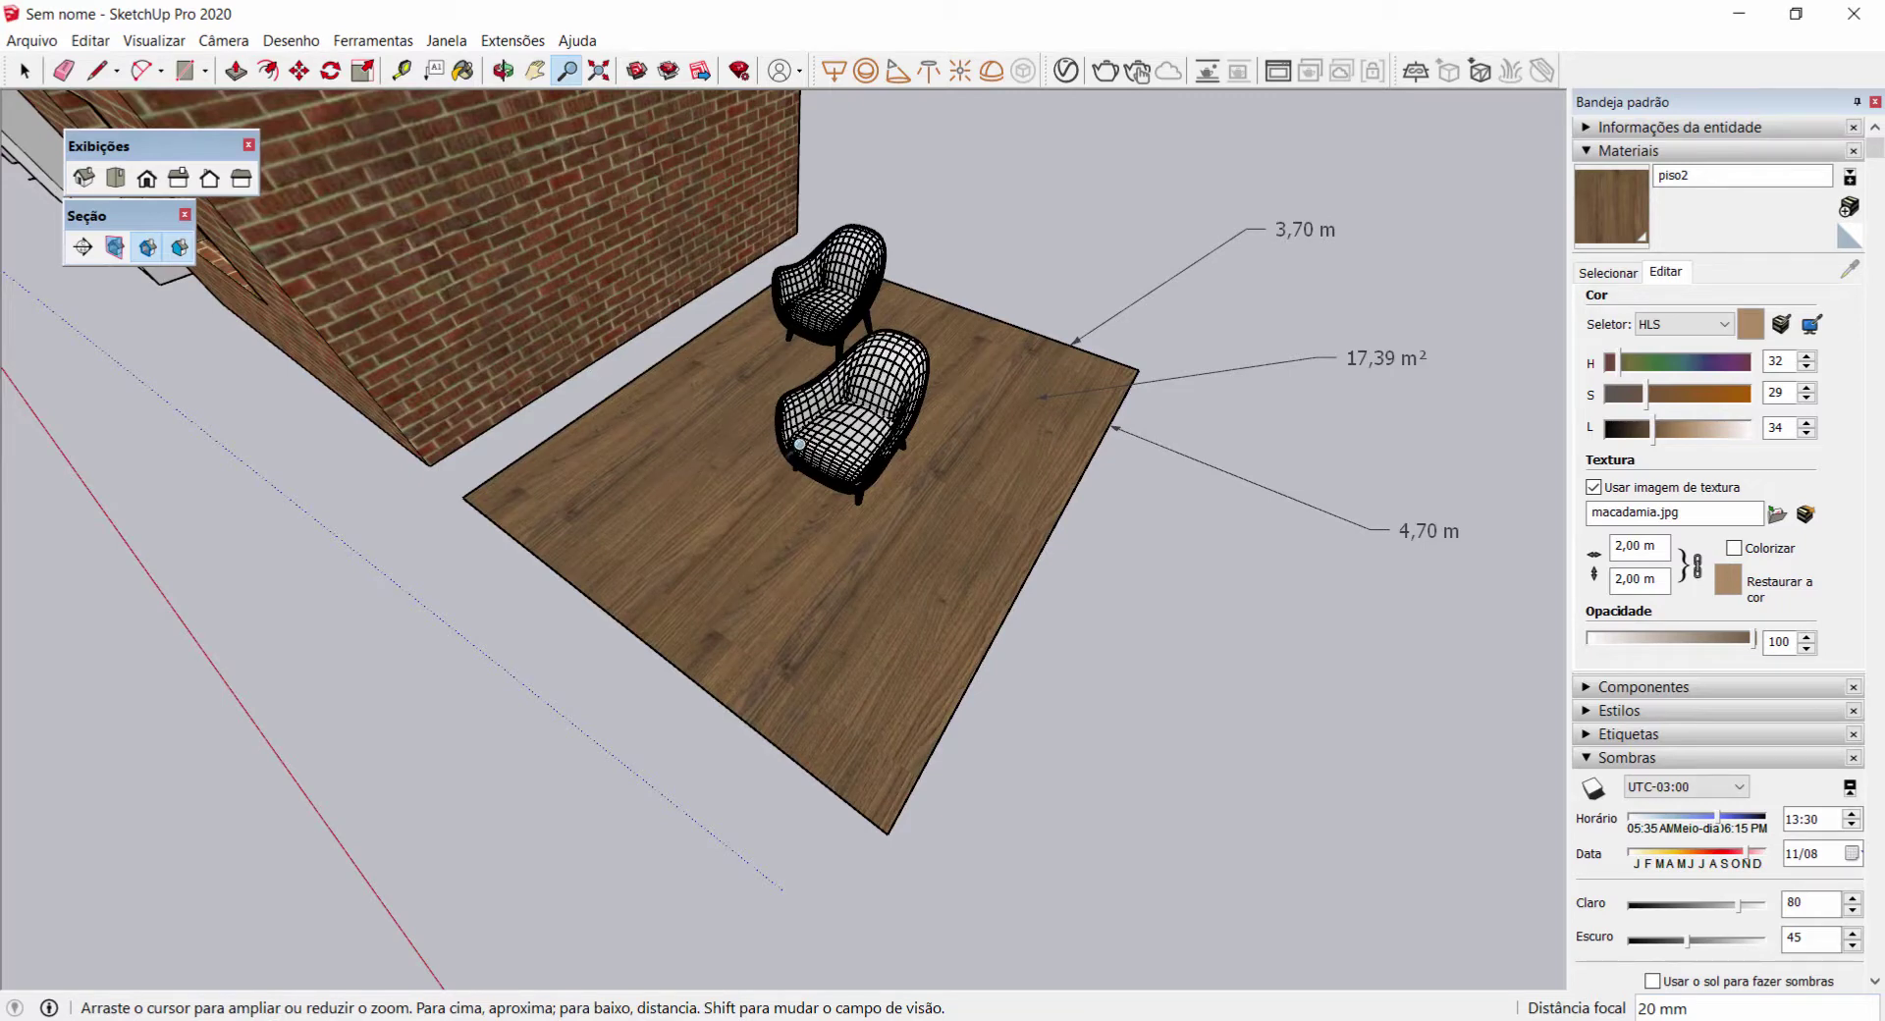
scroll(800, 444, "up", 3)
scroll(793, 454, "down", 3)
scroll(786, 463, "up", 3)
scroll(766, 481, "up", 2)
scroll(741, 531, "down", 5)
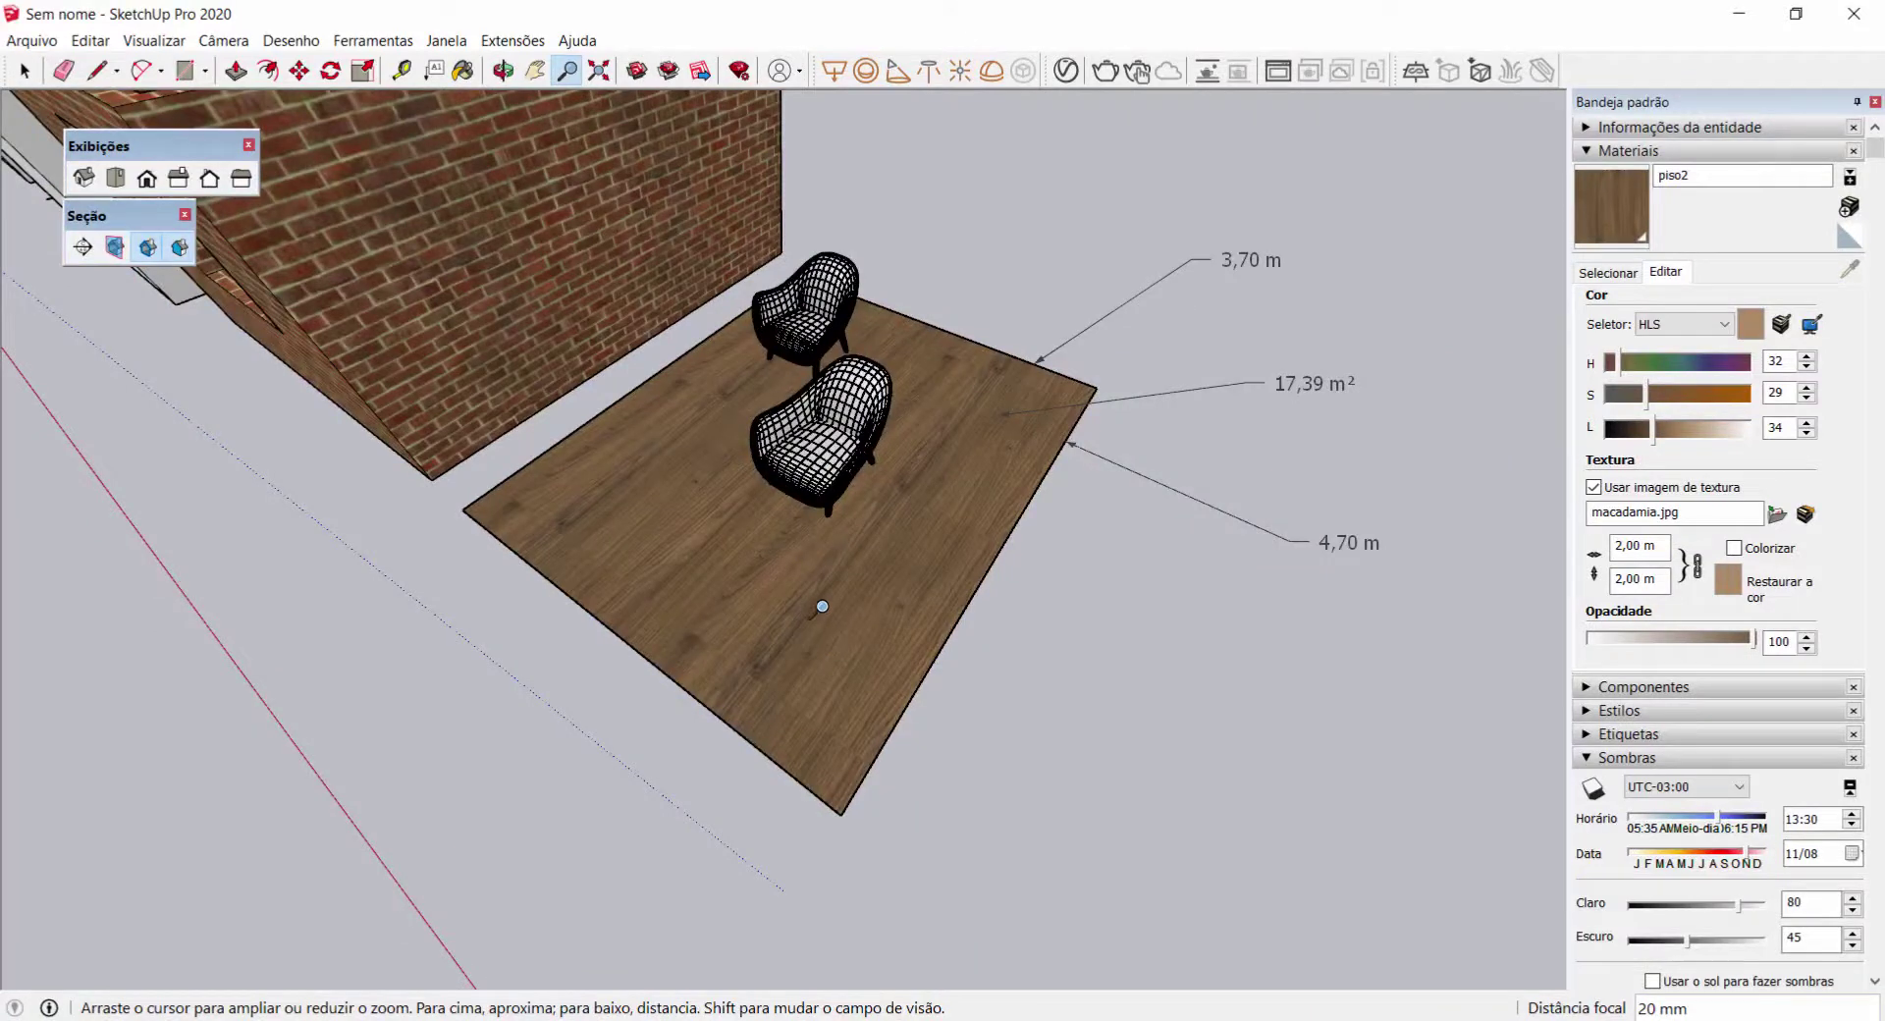
left_click_drag(776, 457, 782, 711)
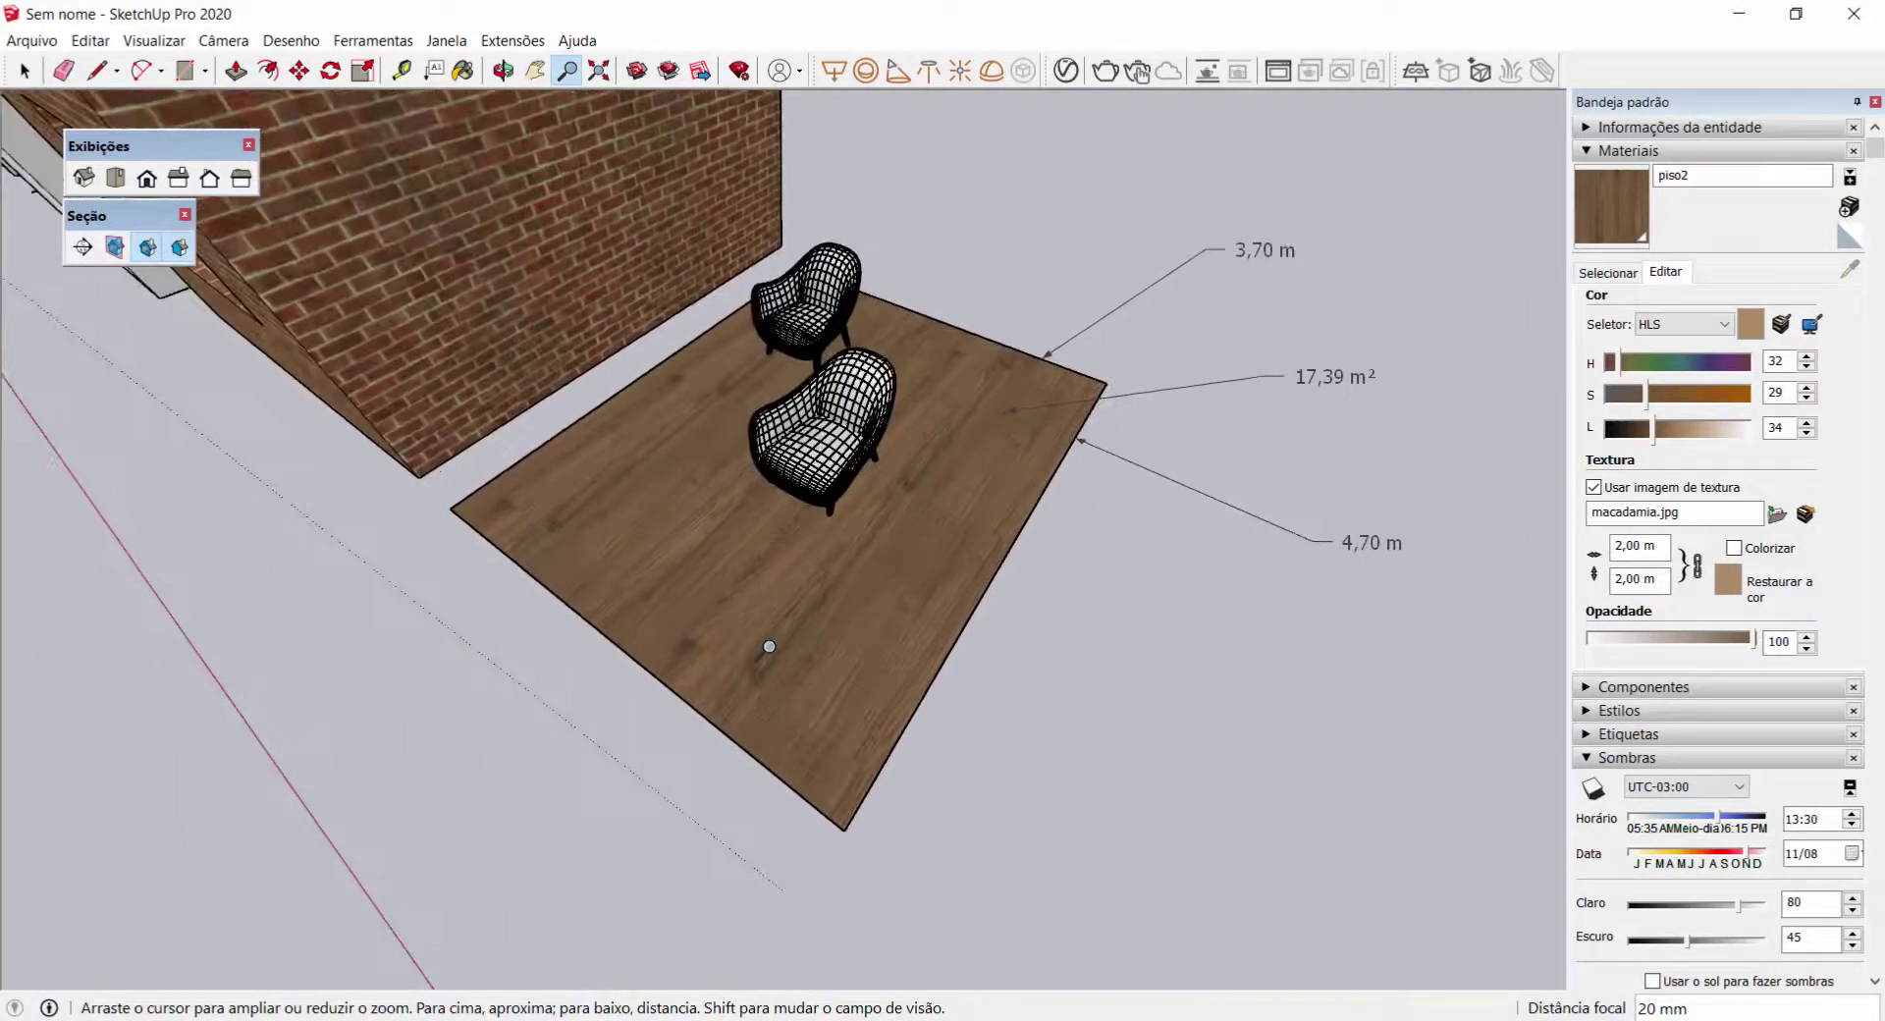
left_click_drag(730, 419, 796, 559)
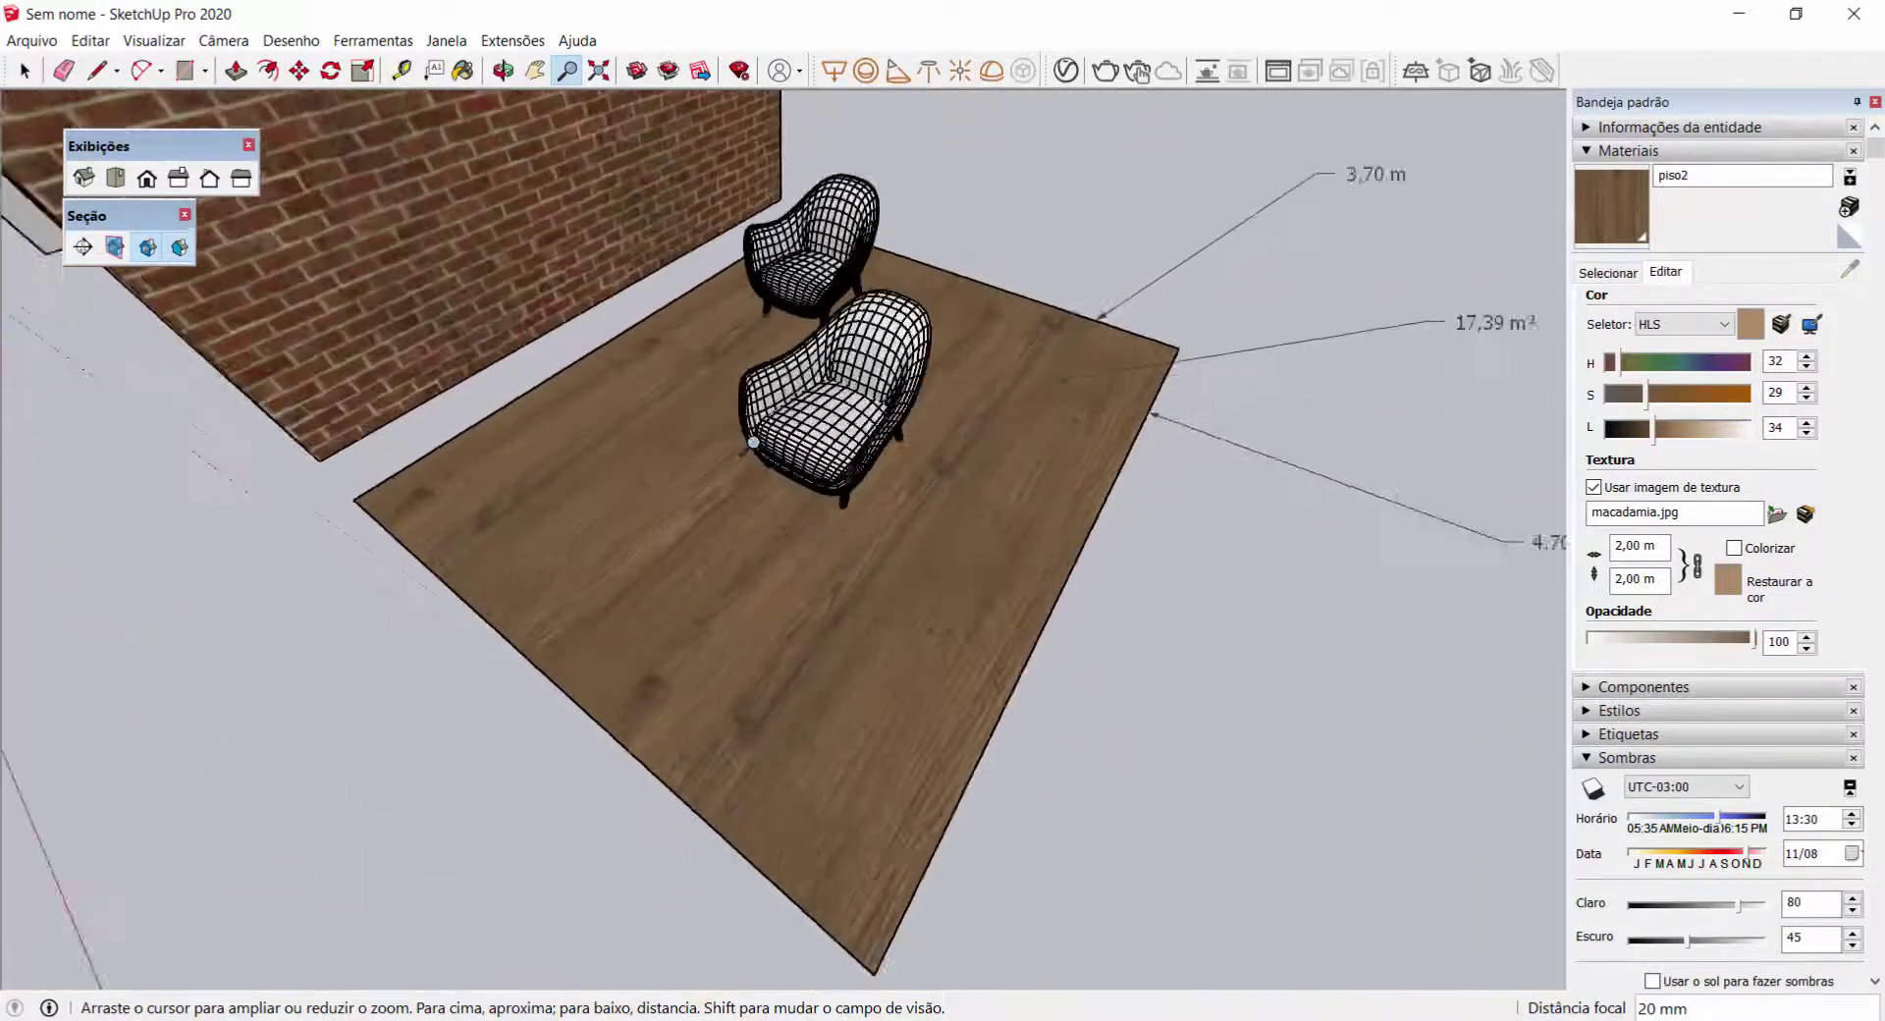
left_click_drag(717, 266, 778, 604)
left_click_drag(738, 412, 786, 552)
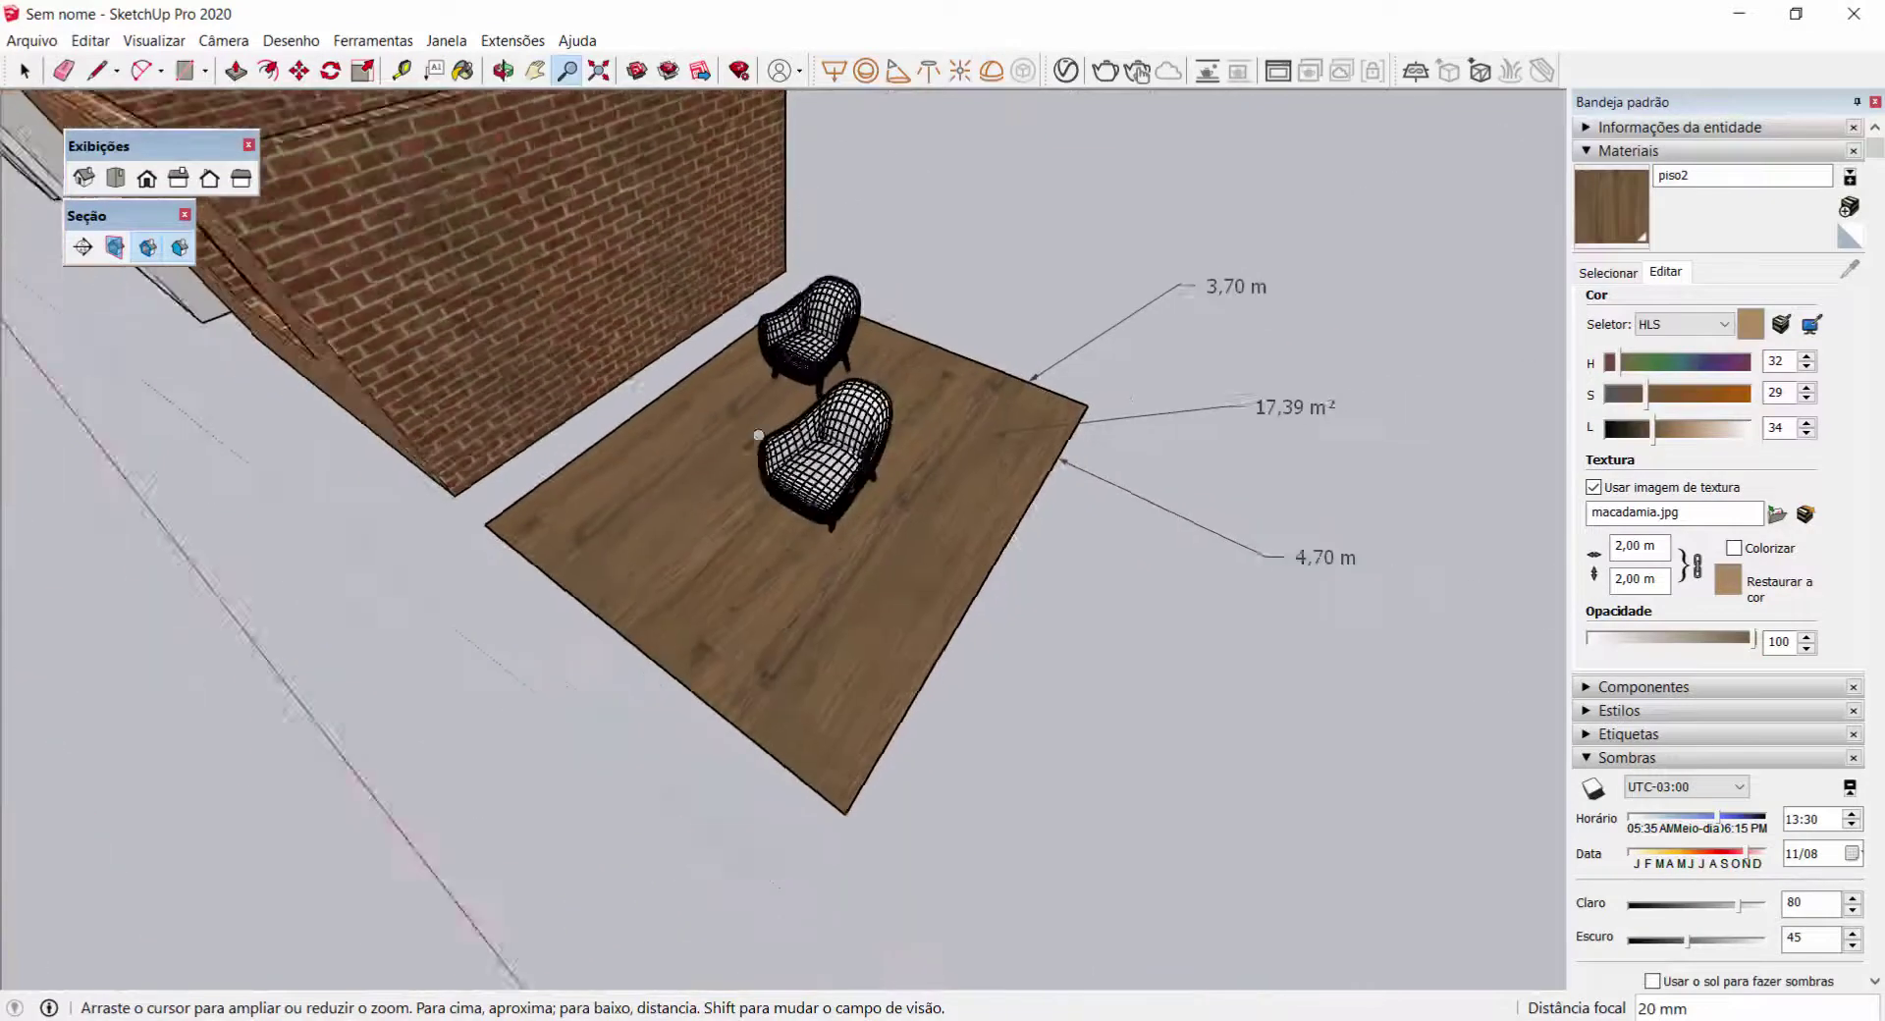
left_click_drag(765, 433, 741, 502)
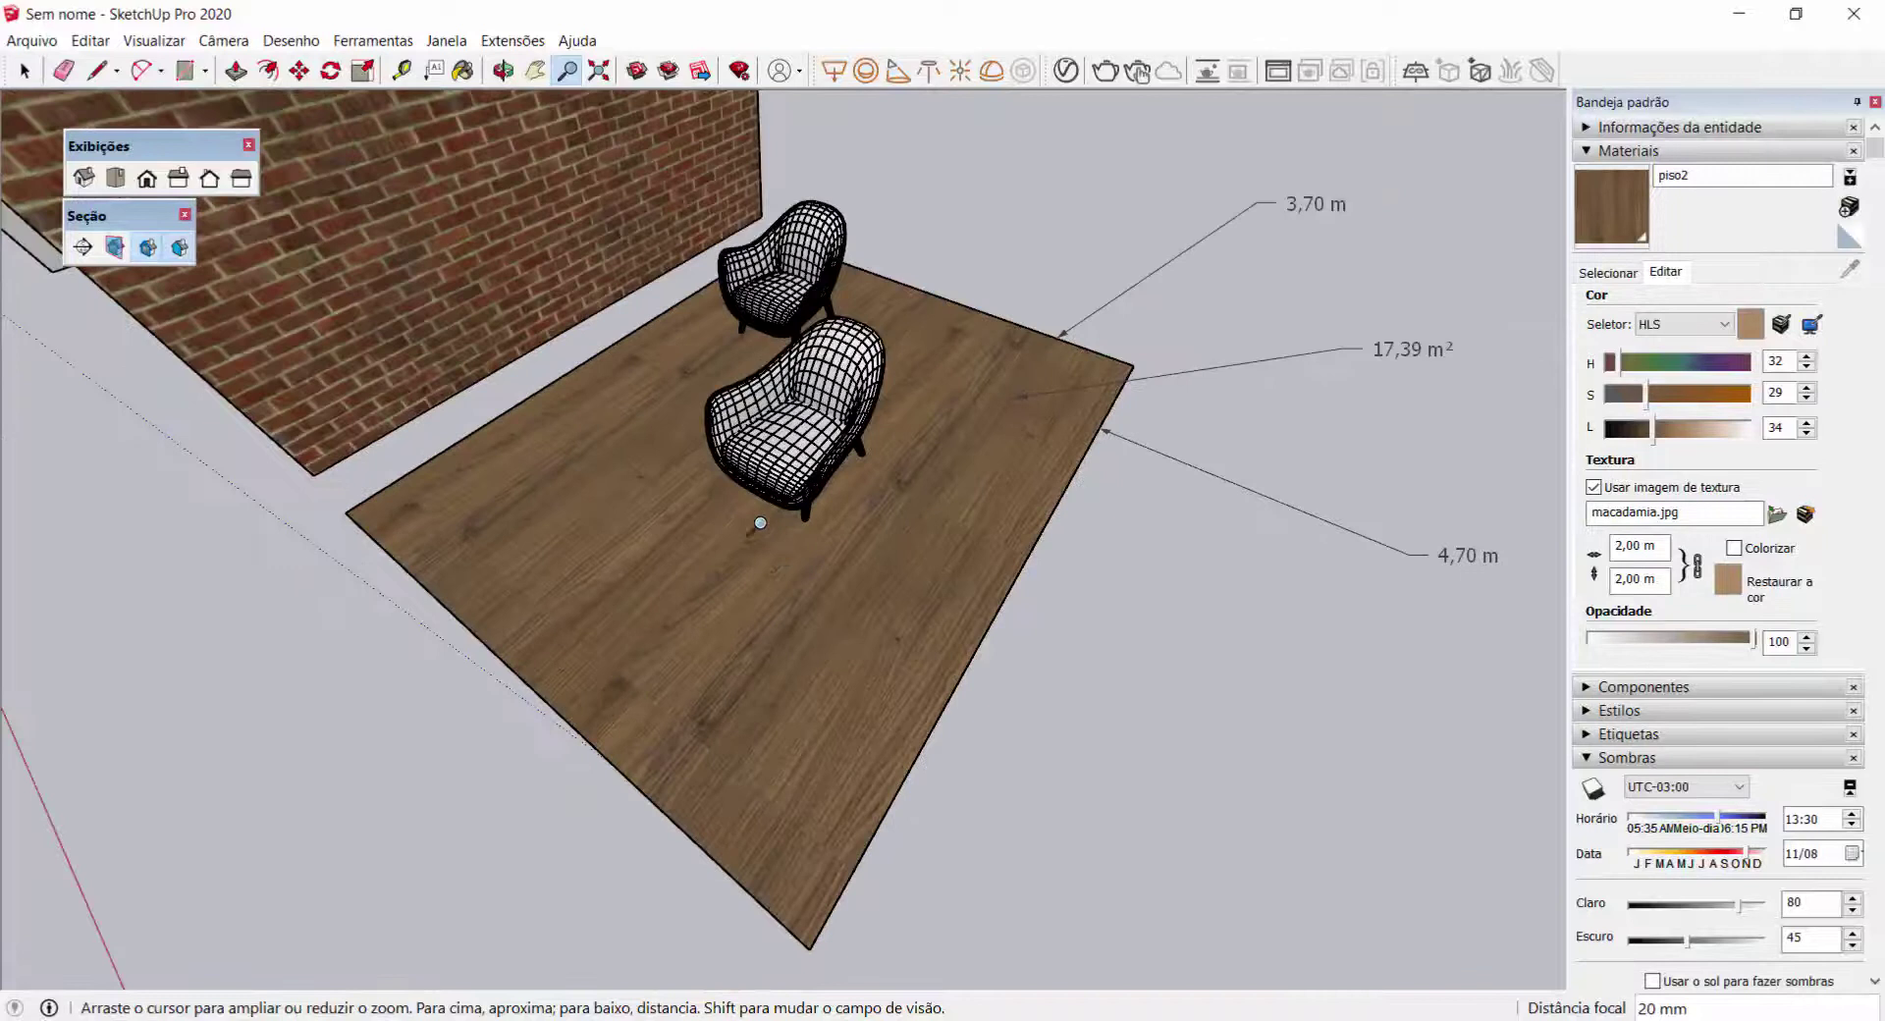
left_click_drag(771, 673, 854, 757)
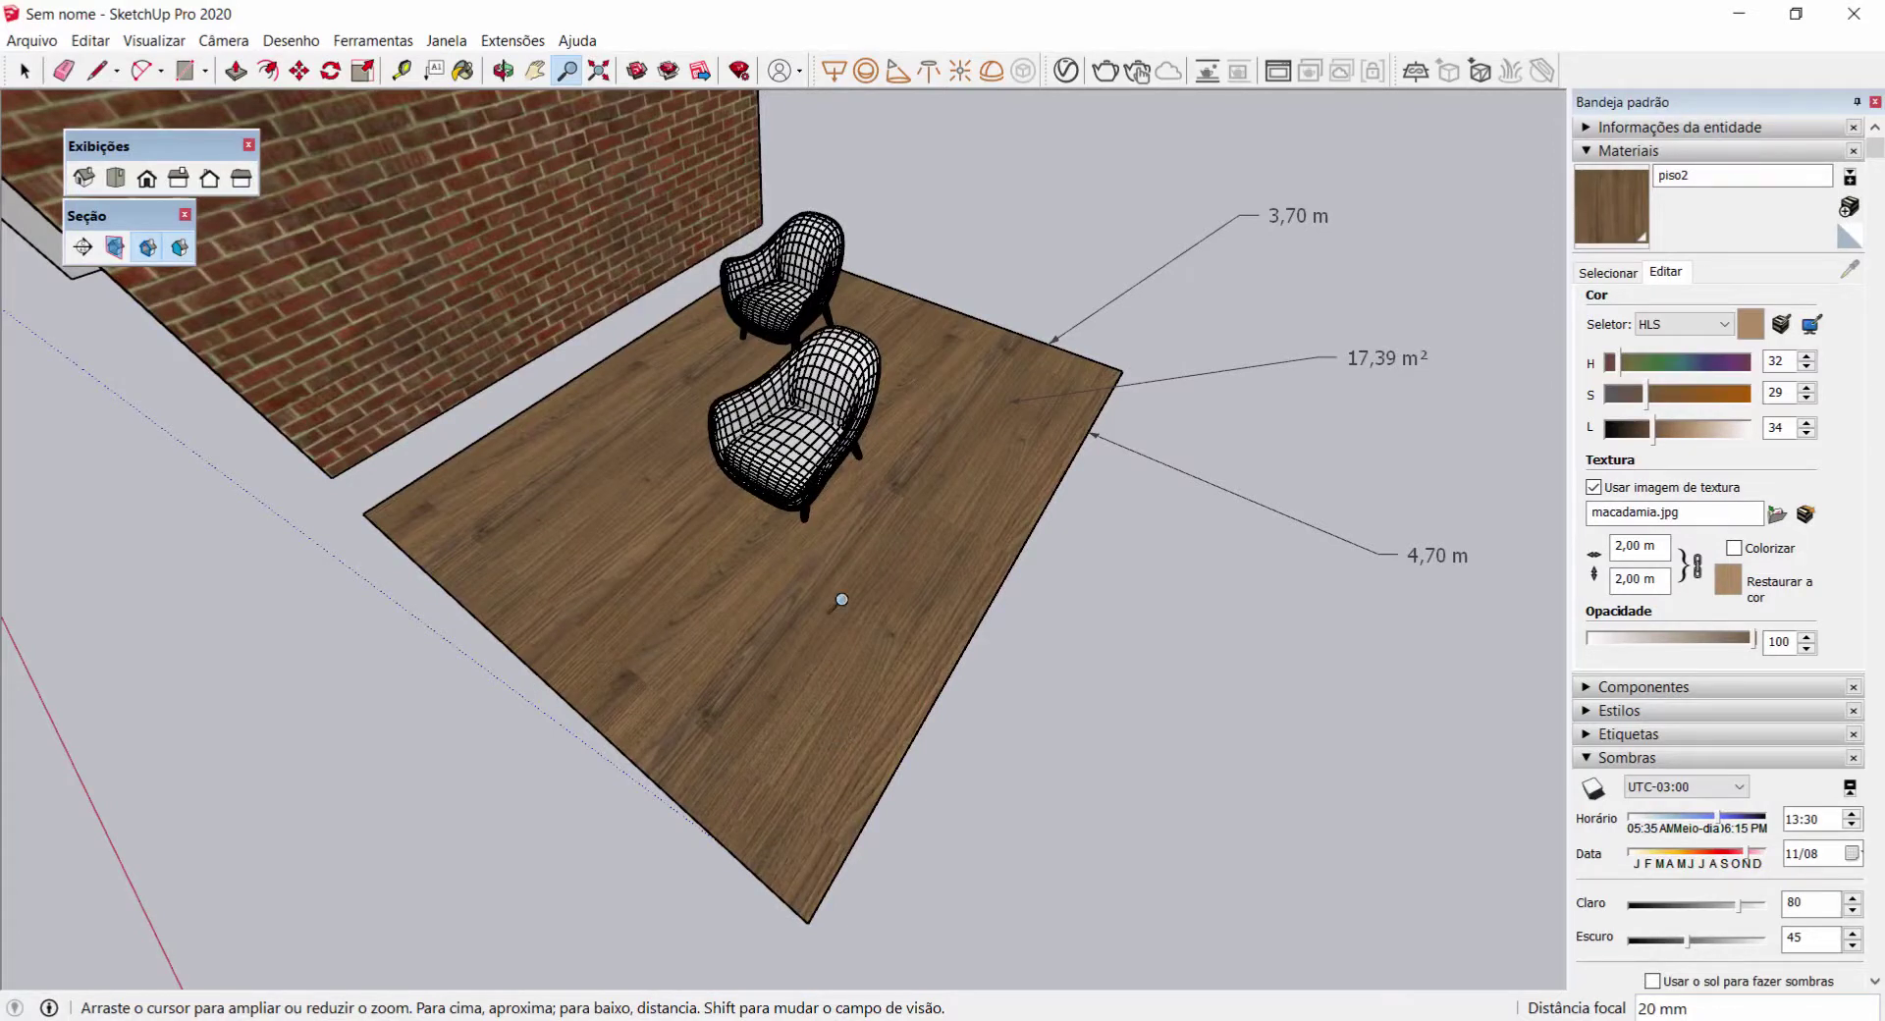
Step: Zoom out to the whole row of boxes and rooms and examine it from different sides
scroll(841, 598, "down", 10)
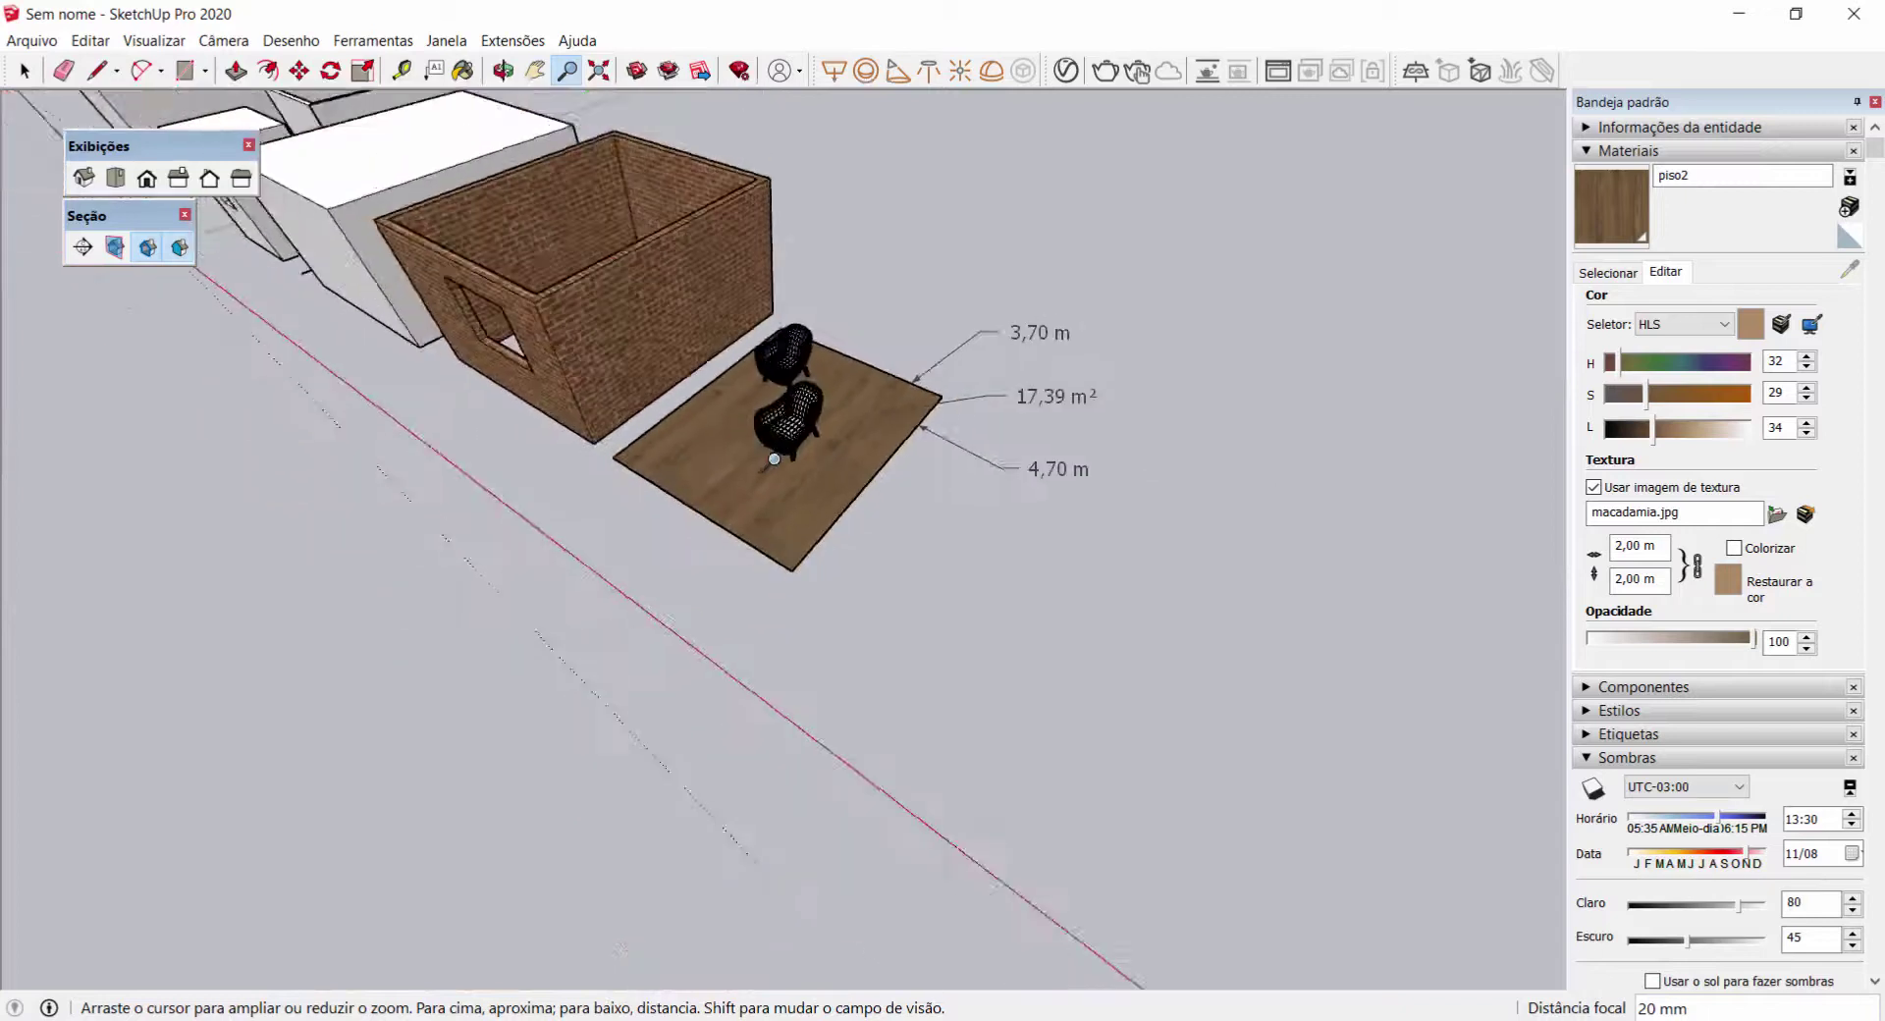
scroll(775, 459, "down", 3)
middle_click_drag(774, 459, 1116, 489)
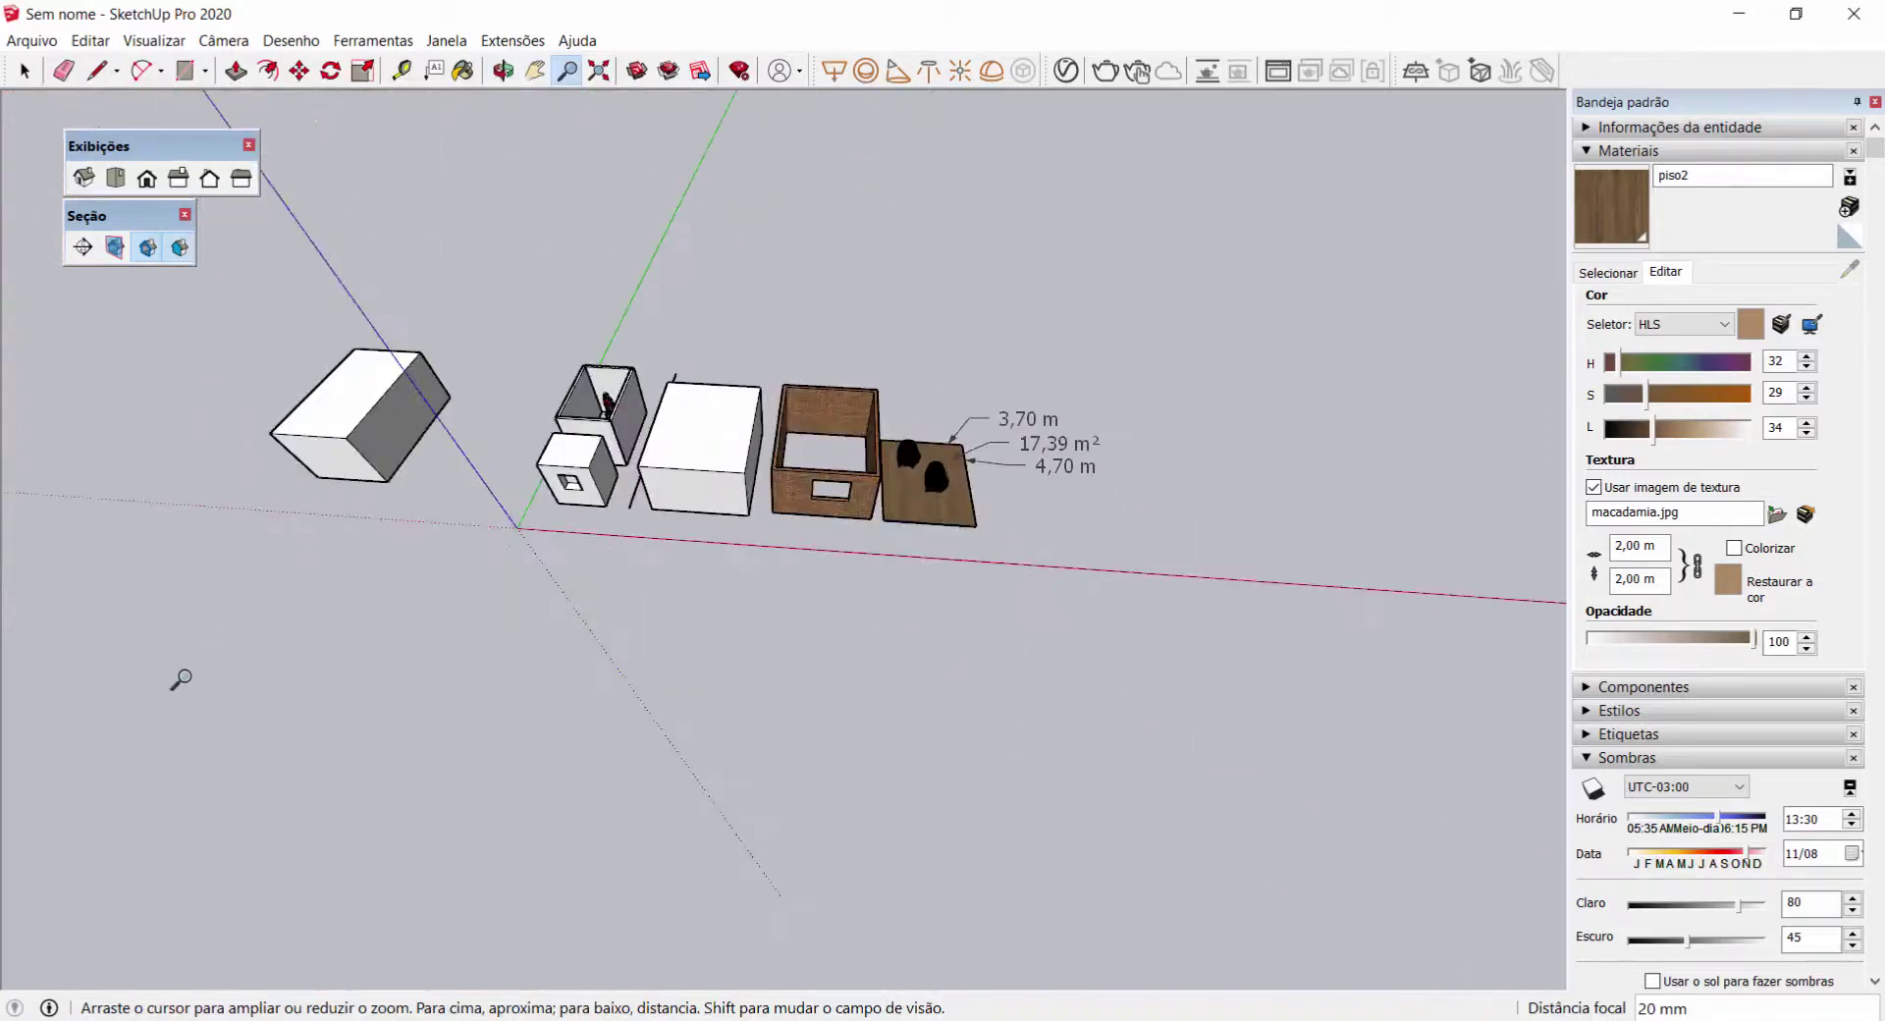
middle_click_drag(633, 636, 673, 535)
scroll(756, 531, "up", 5)
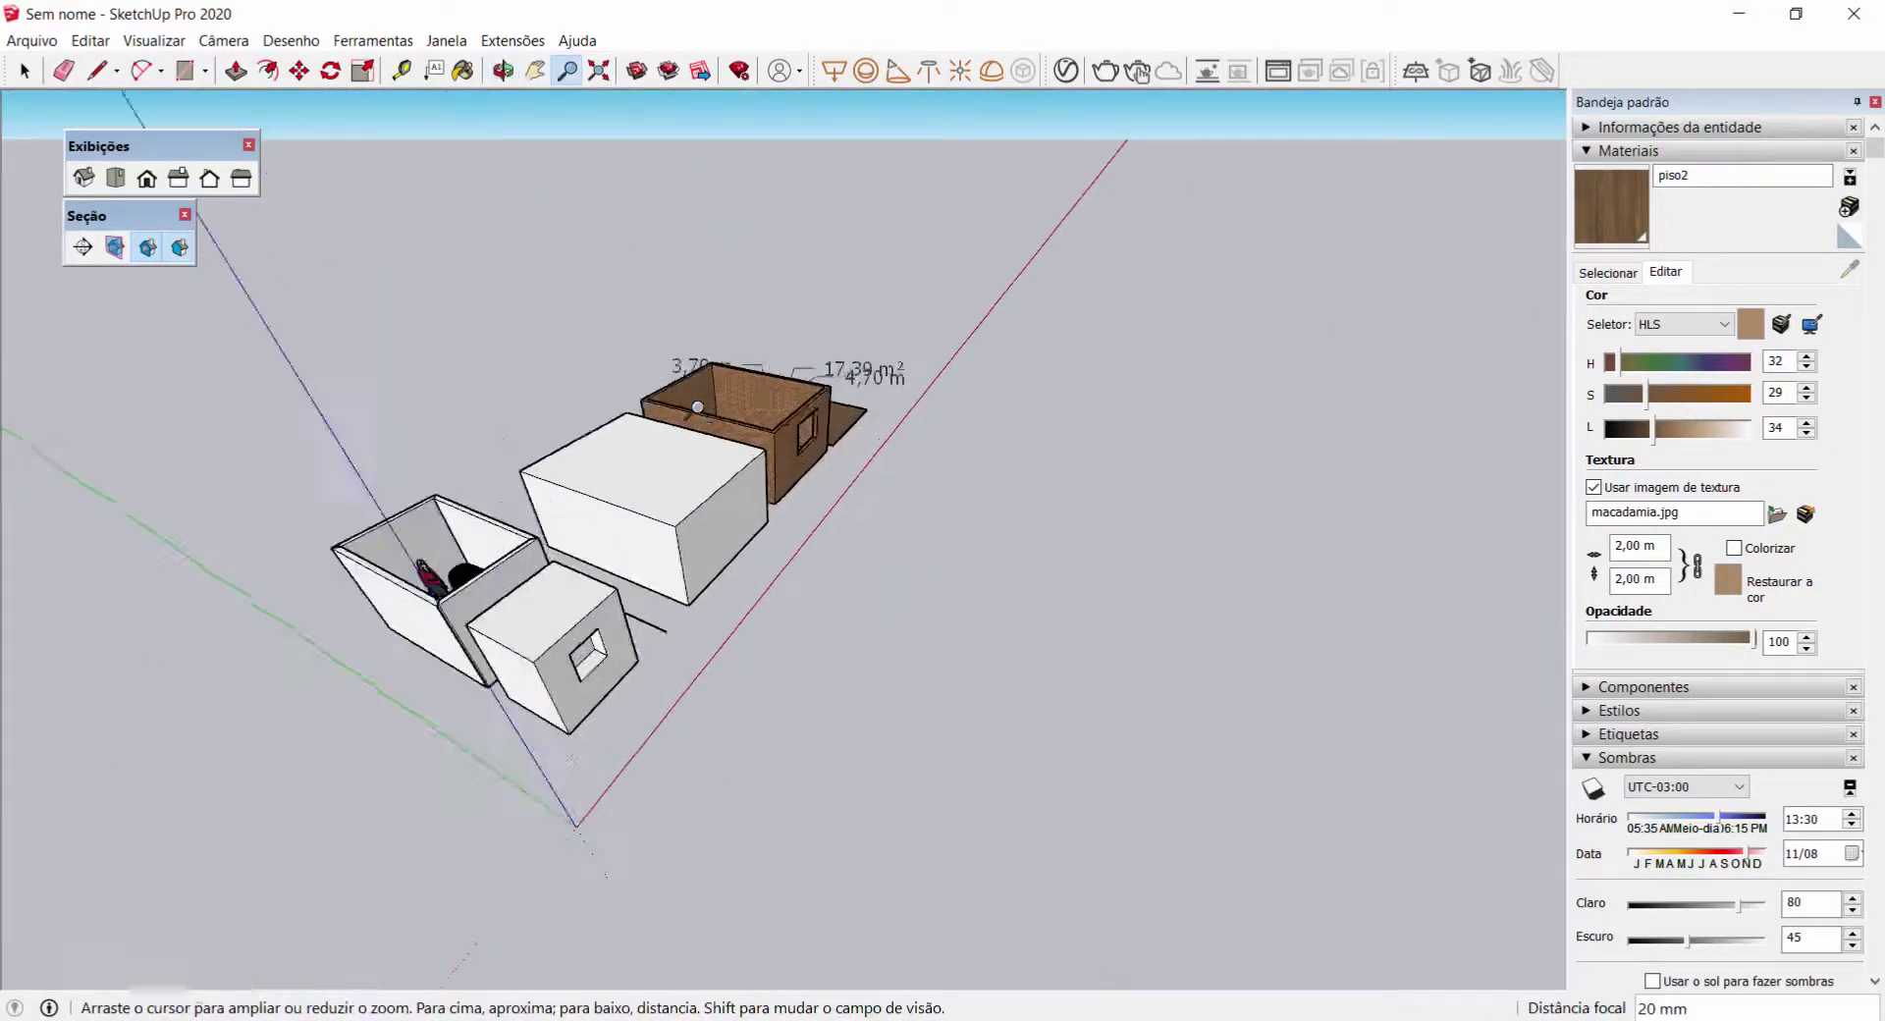
left_click_drag(756, 531, 676, 964)
scroll(897, 518, "down", 2)
scroll(896, 517, "up", 5)
middle_click_drag(639, 425, 611, 599, "shift")
middle_click_drag(1608, 558, 938, 480)
scroll(939, 480, "down", 5)
middle_click_drag(871, 556, 942, 472)
middle_click_drag(855, 648, 589, 712)
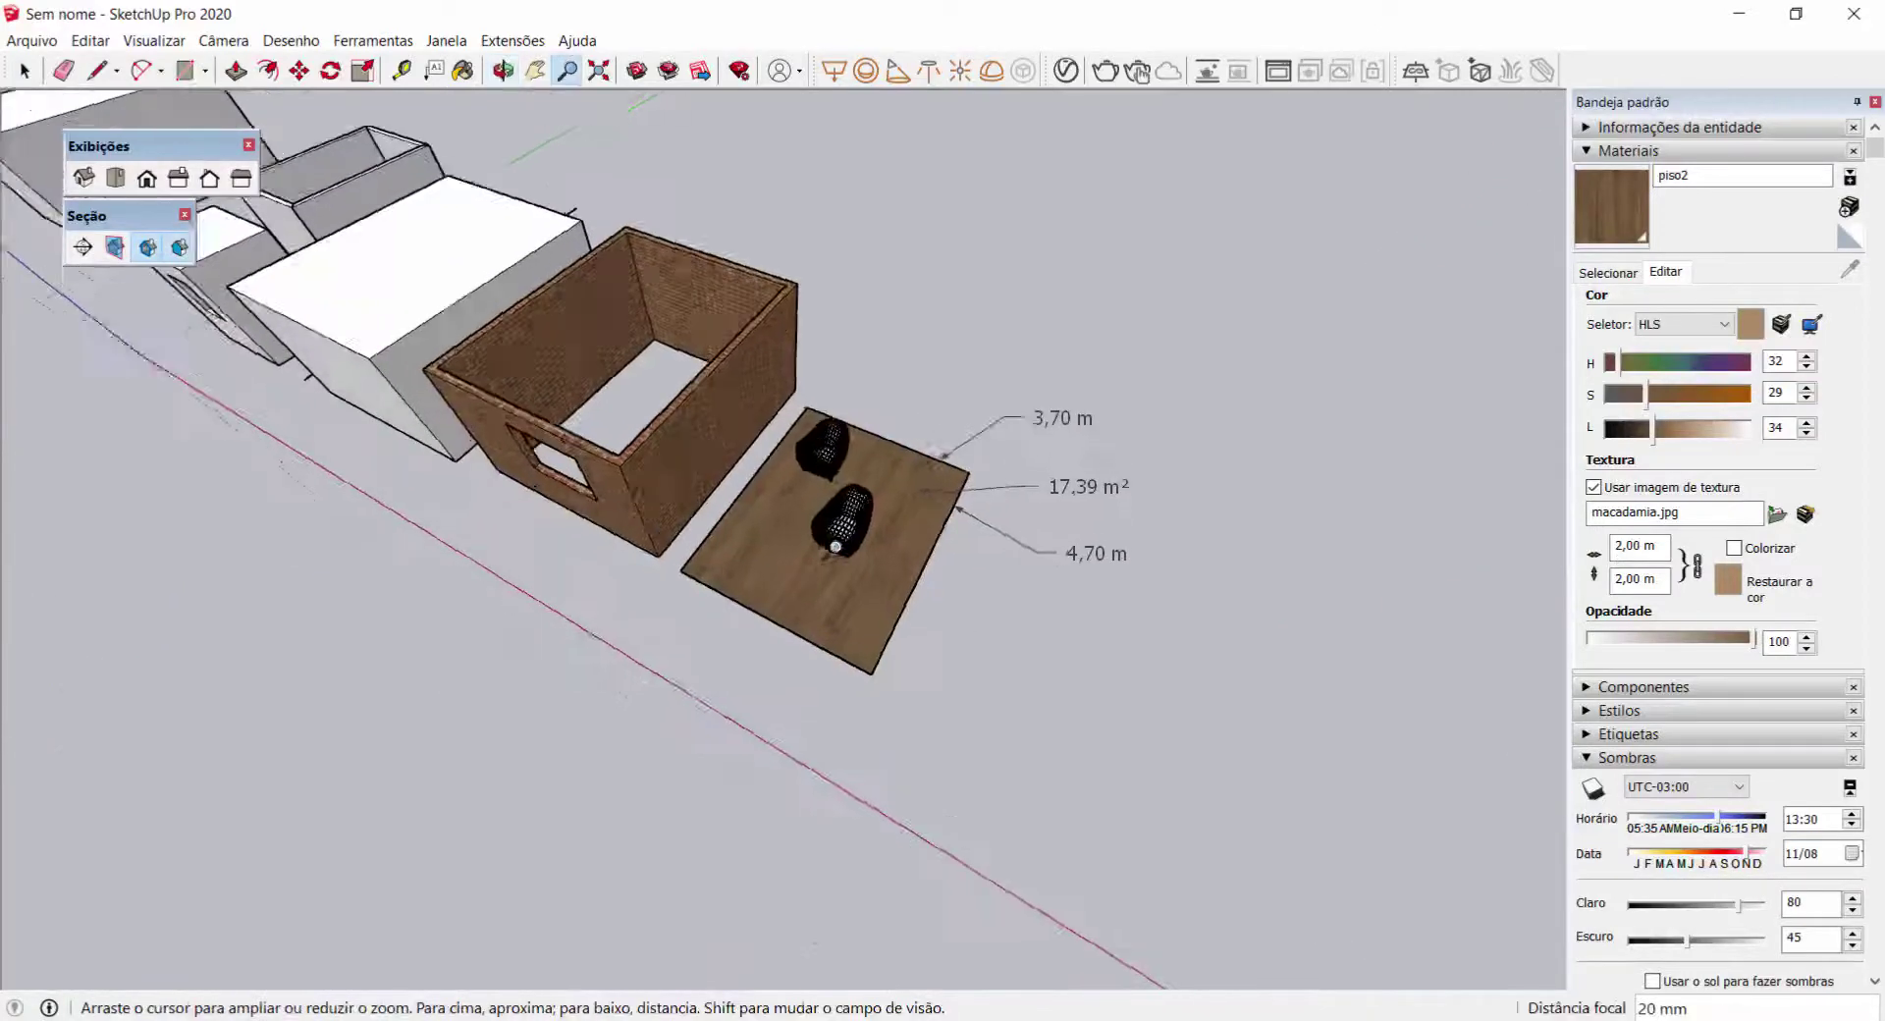
Step: Bring the camera down to a close, low frontal view of the front armchair on the wood floor
scroll(850, 547, "up", 5)
middle_click_drag(802, 604, 766, 462)
scroll(891, 542, "up", 6)
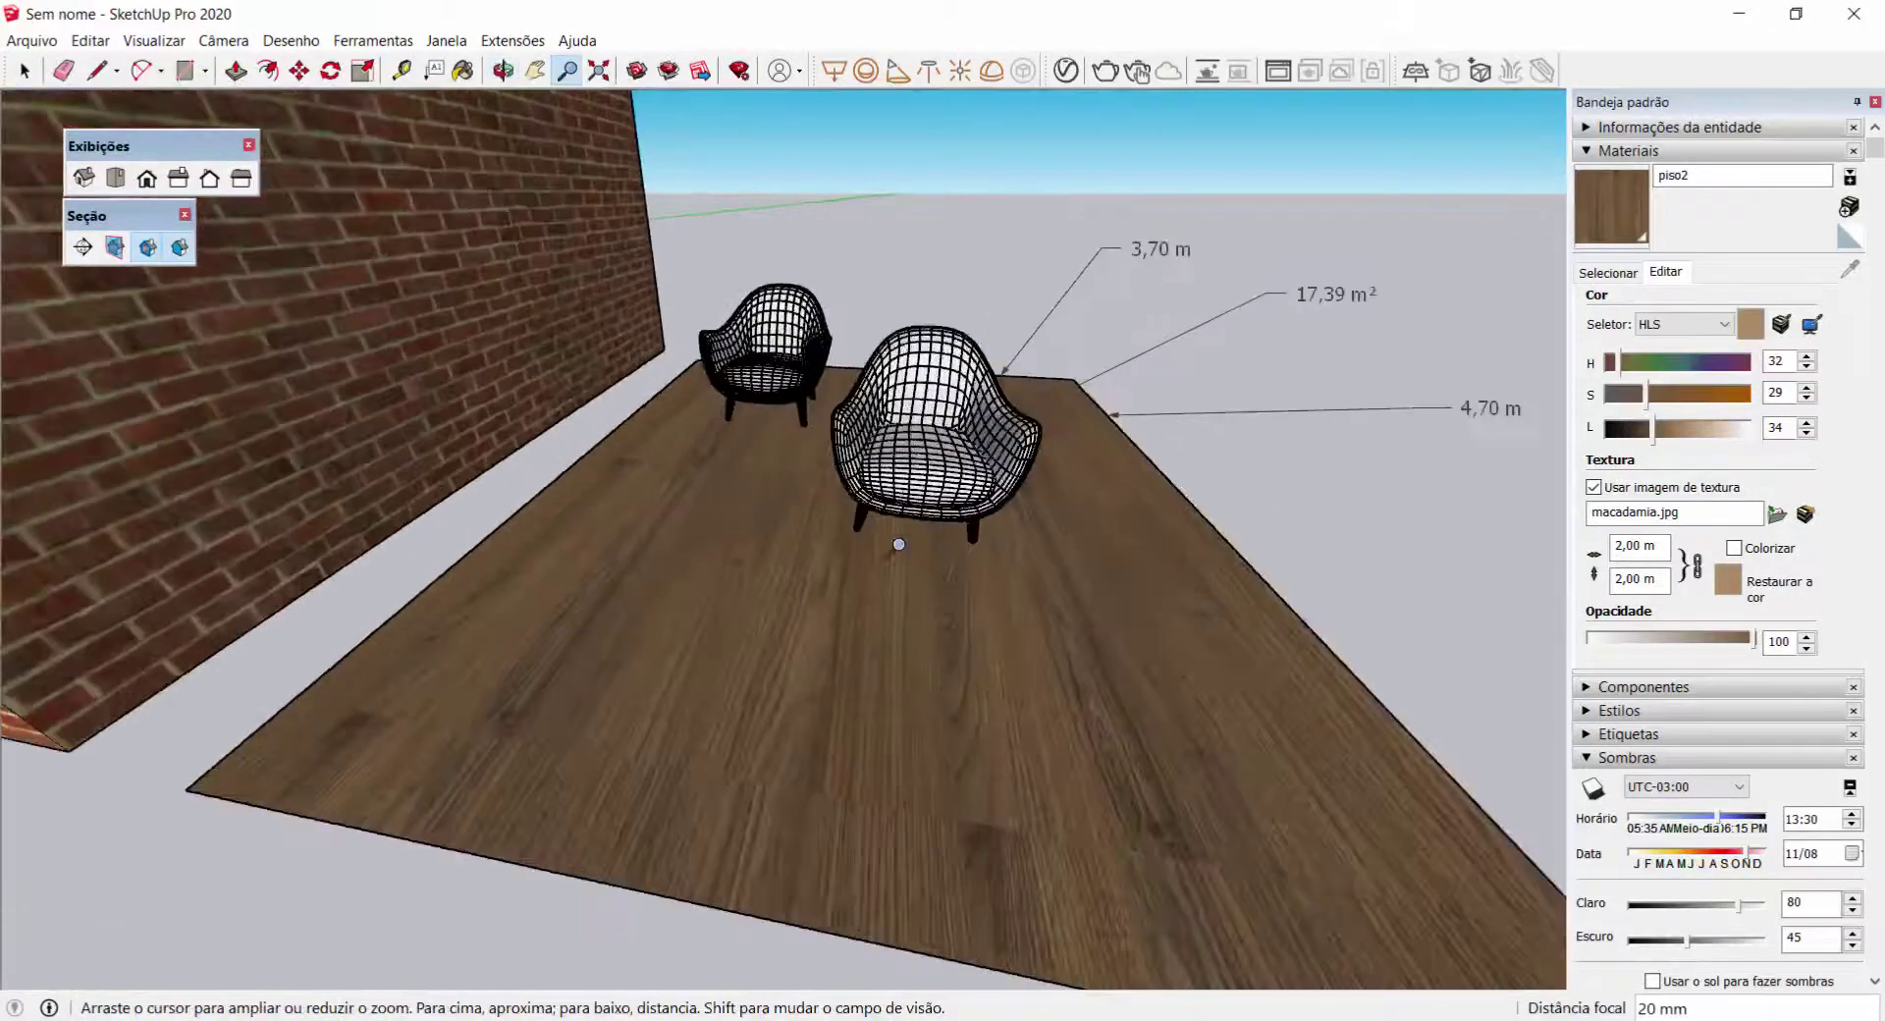
middle_click_drag(891, 573, 837, 622)
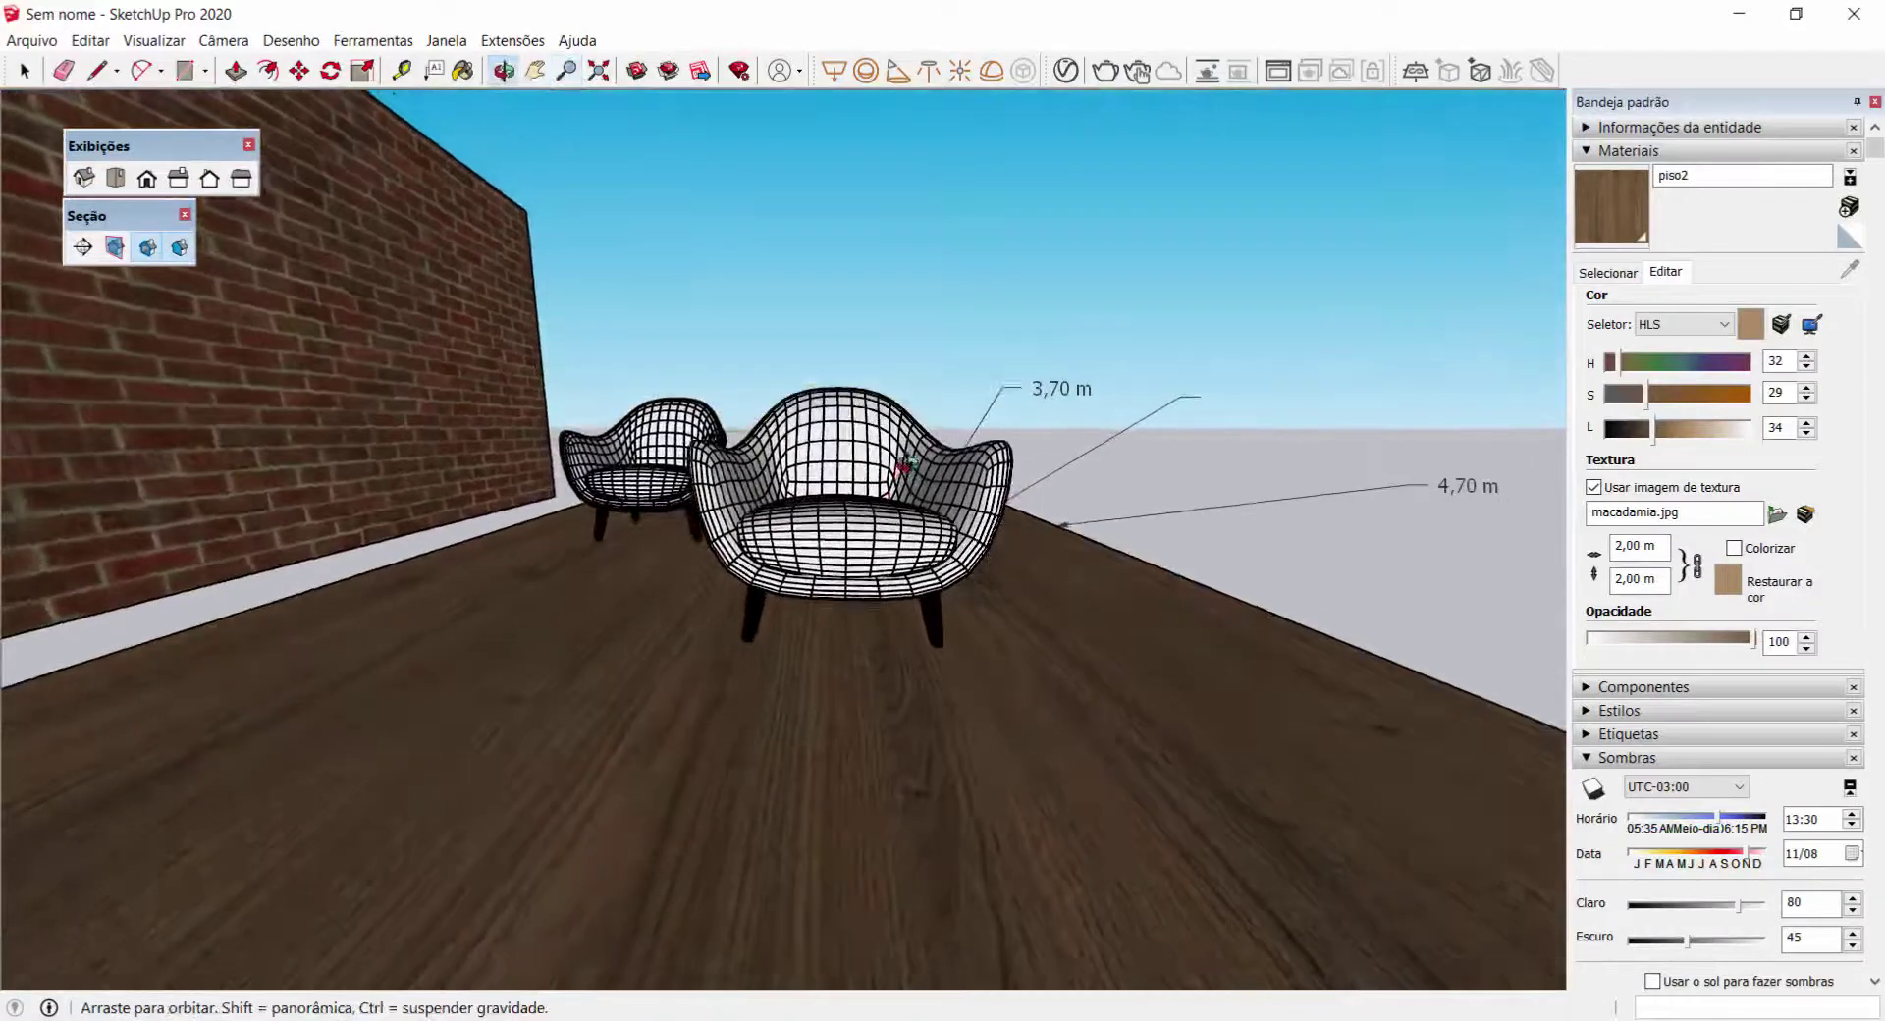
left_click_drag(853, 583, 901, 548)
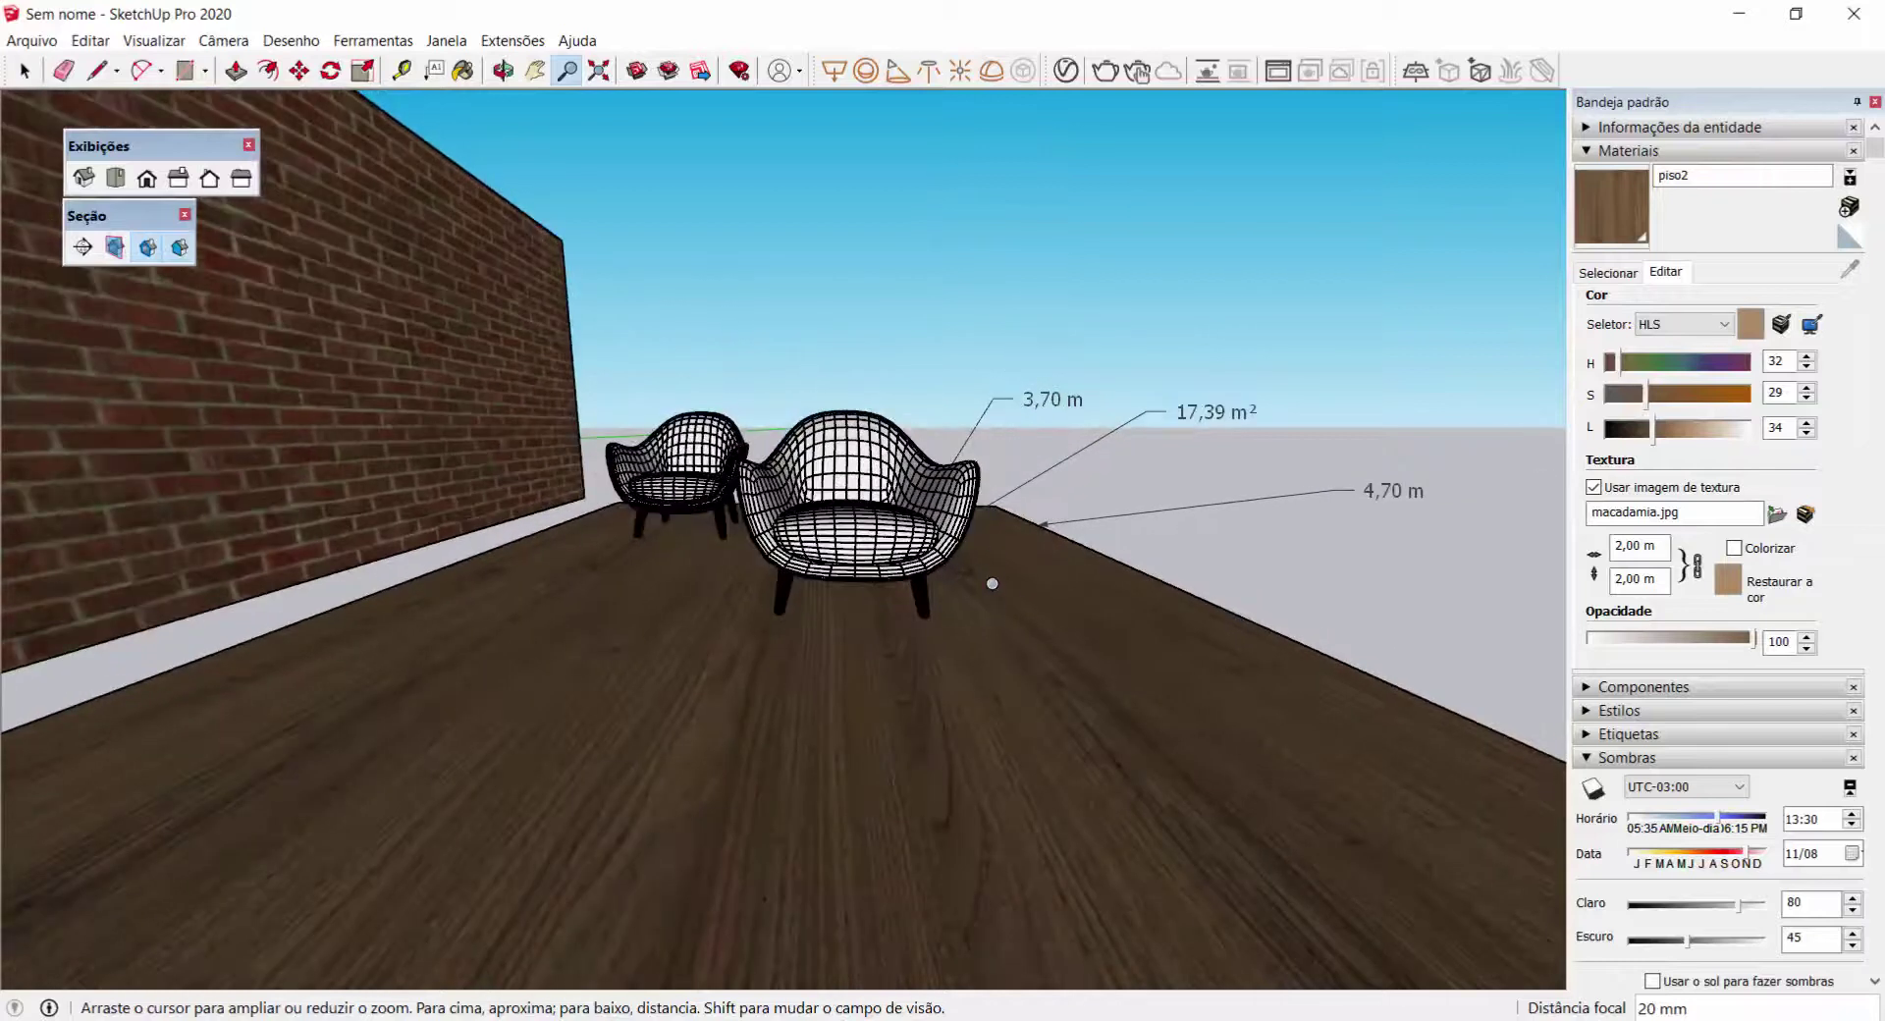
left_click_drag(830, 614, 993, 574)
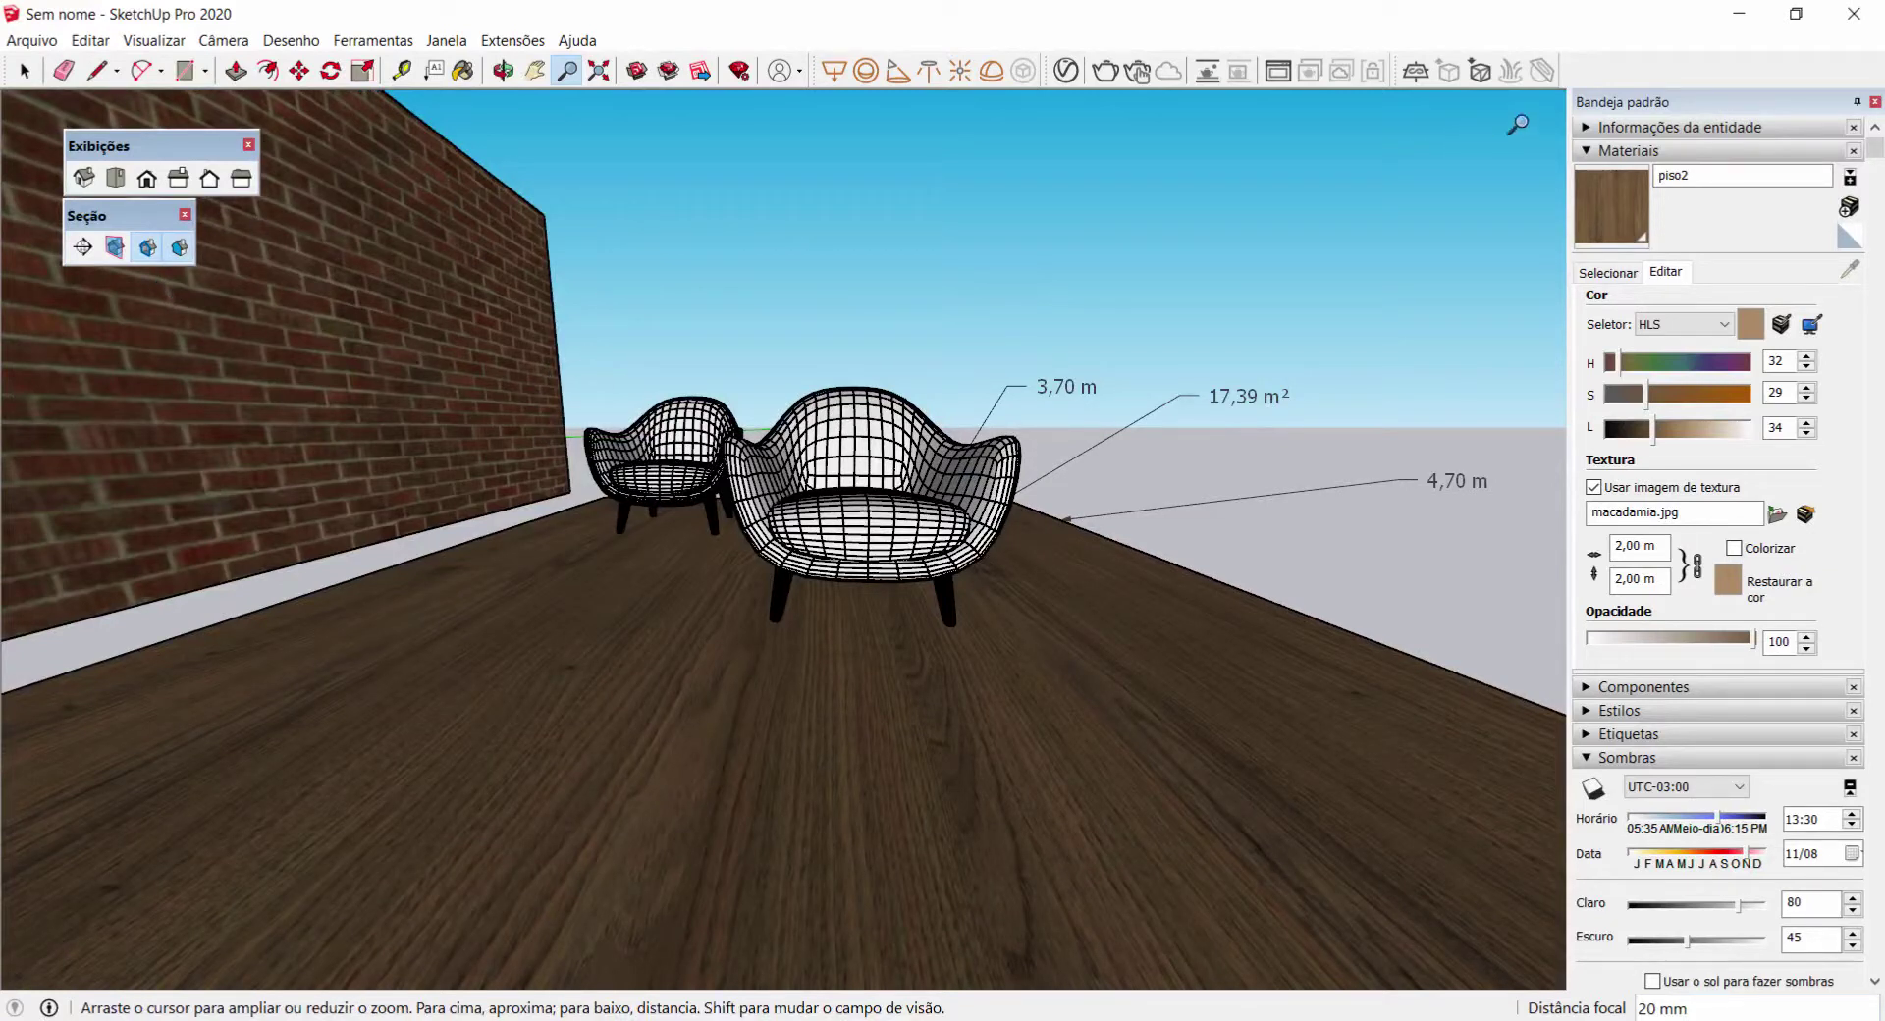
Step: Zoom into the empty background beyond the floor and return to the frontal view of the armchairs
scroll(1497, 177, "up", 5)
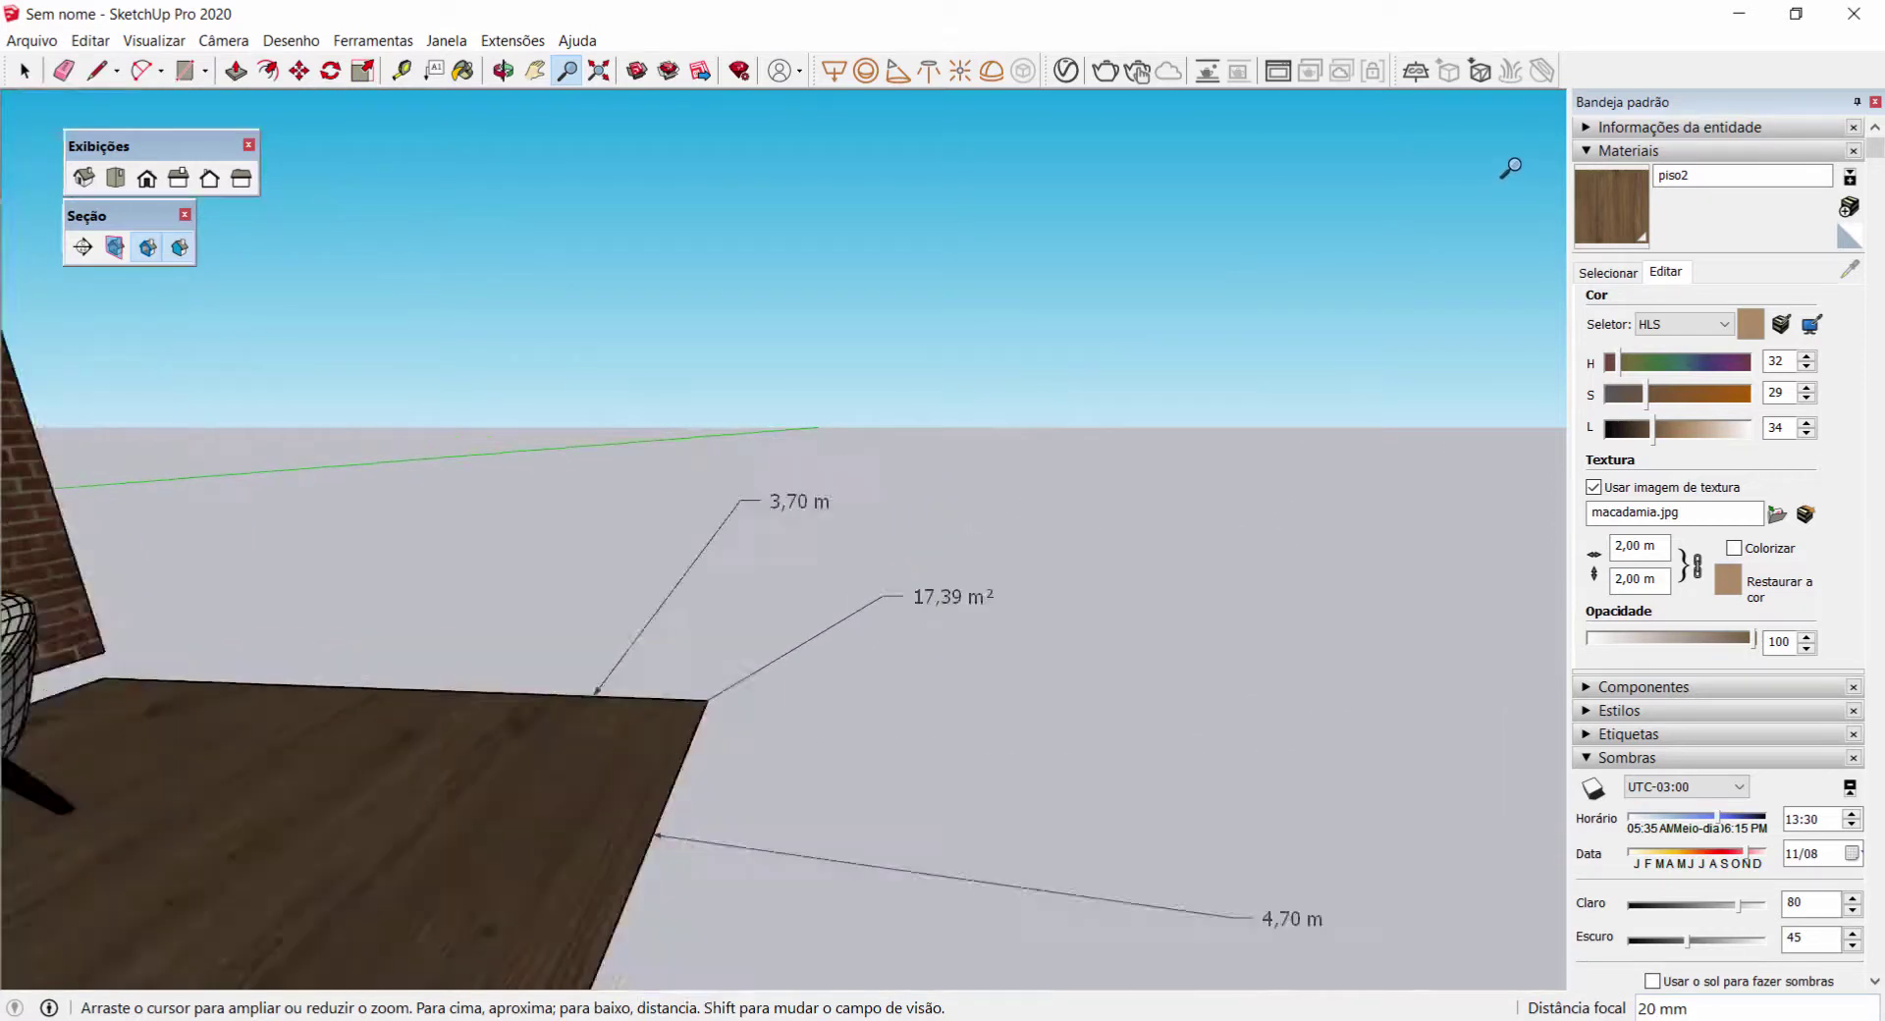
scroll(147, 658, "up", 3)
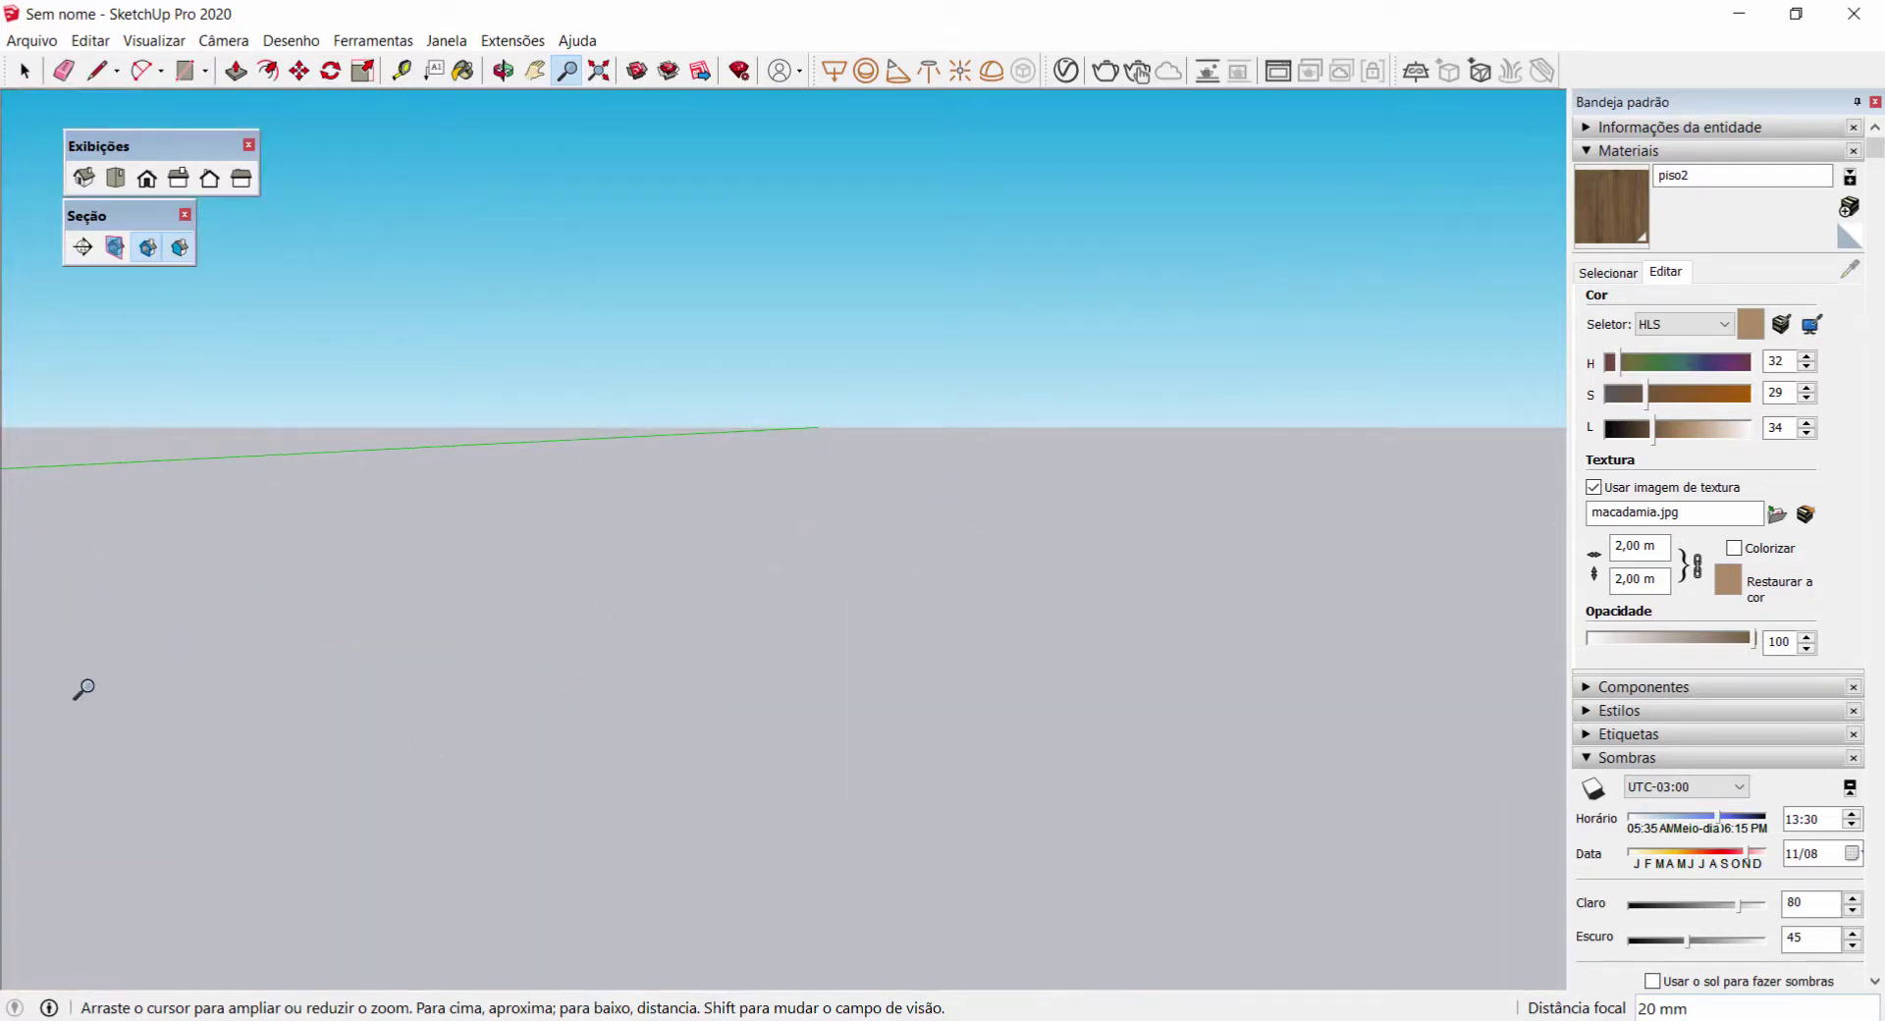
scroll(425, 547, "down", 9)
middle_click_drag(792, 550, 986, 505, "shift")
scroll(914, 573, "up", 2)
scroll(913, 573, "up", 8)
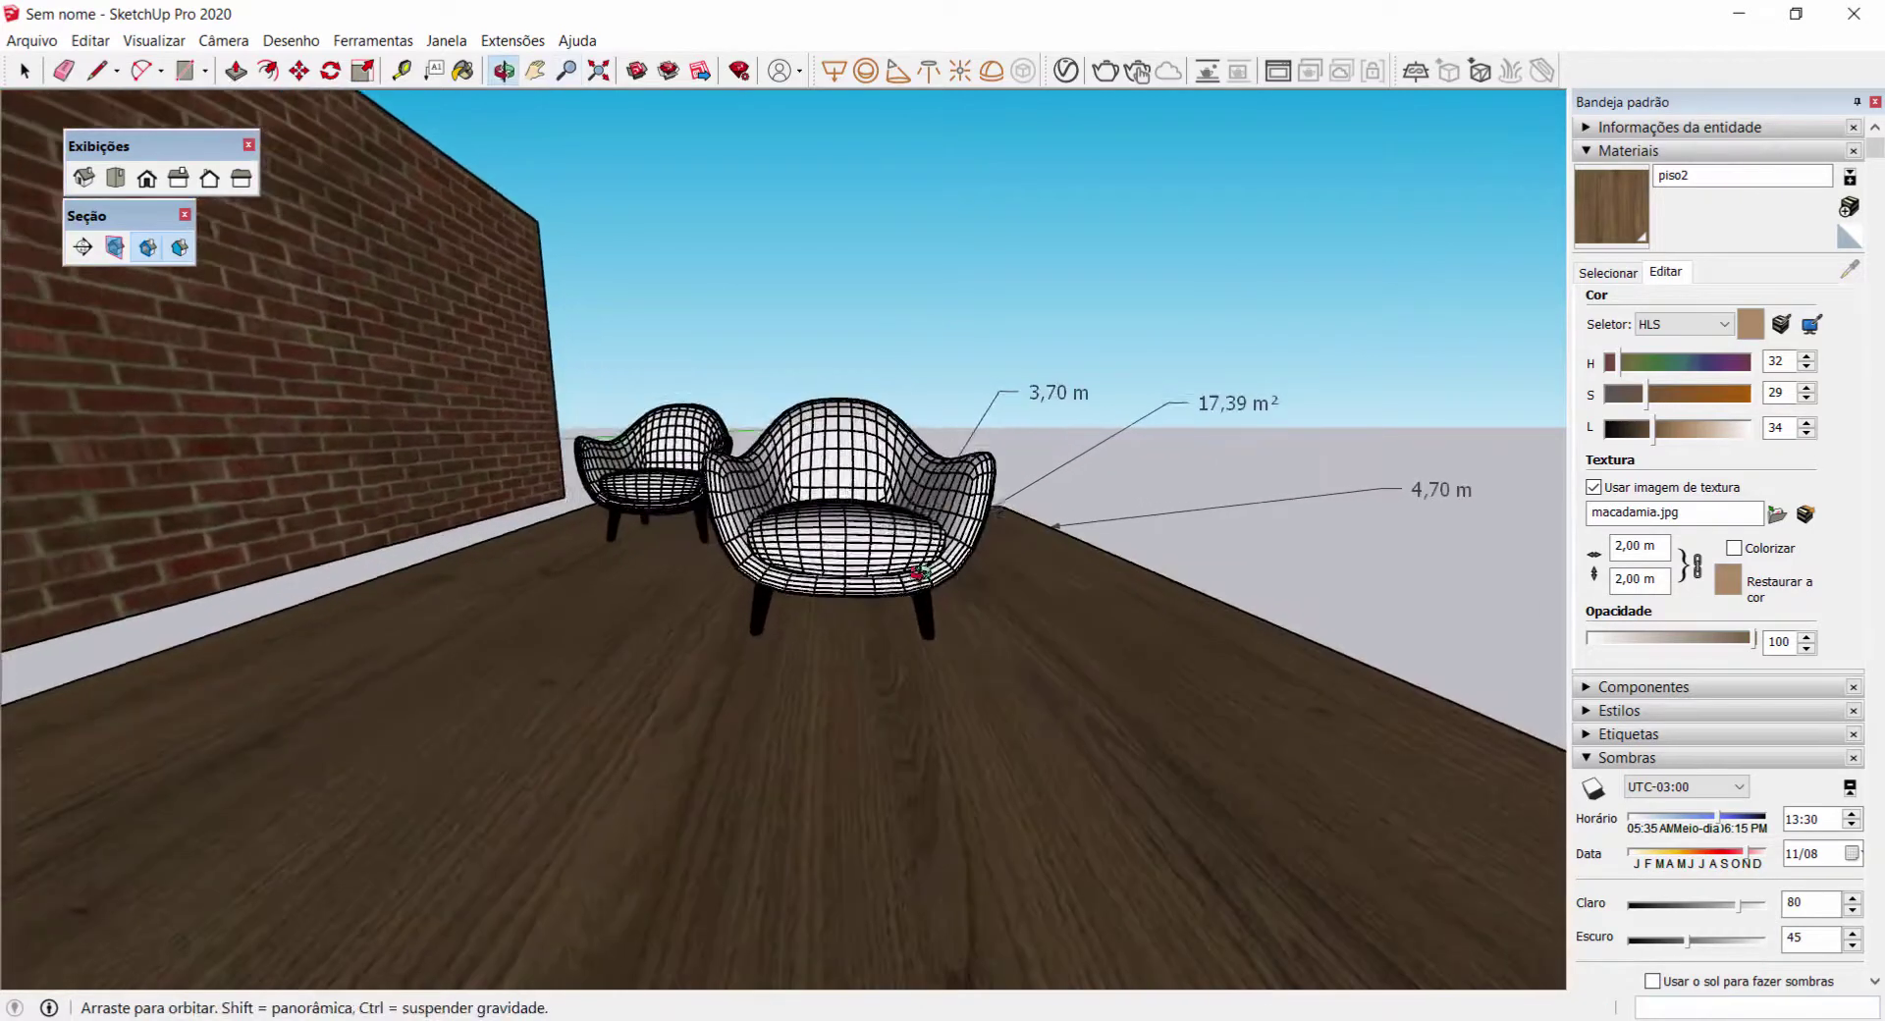
Step: Move closer to and away from the front armchair with the Zoom tool, and orbit to its side
key("z")
left_click_drag(1129, 656, 1146, 793)
left_click_drag(1550, 191, 294, 792)
left_click_drag(726, 232, 730, 294)
left_click_drag(723, 961, 703, 632)
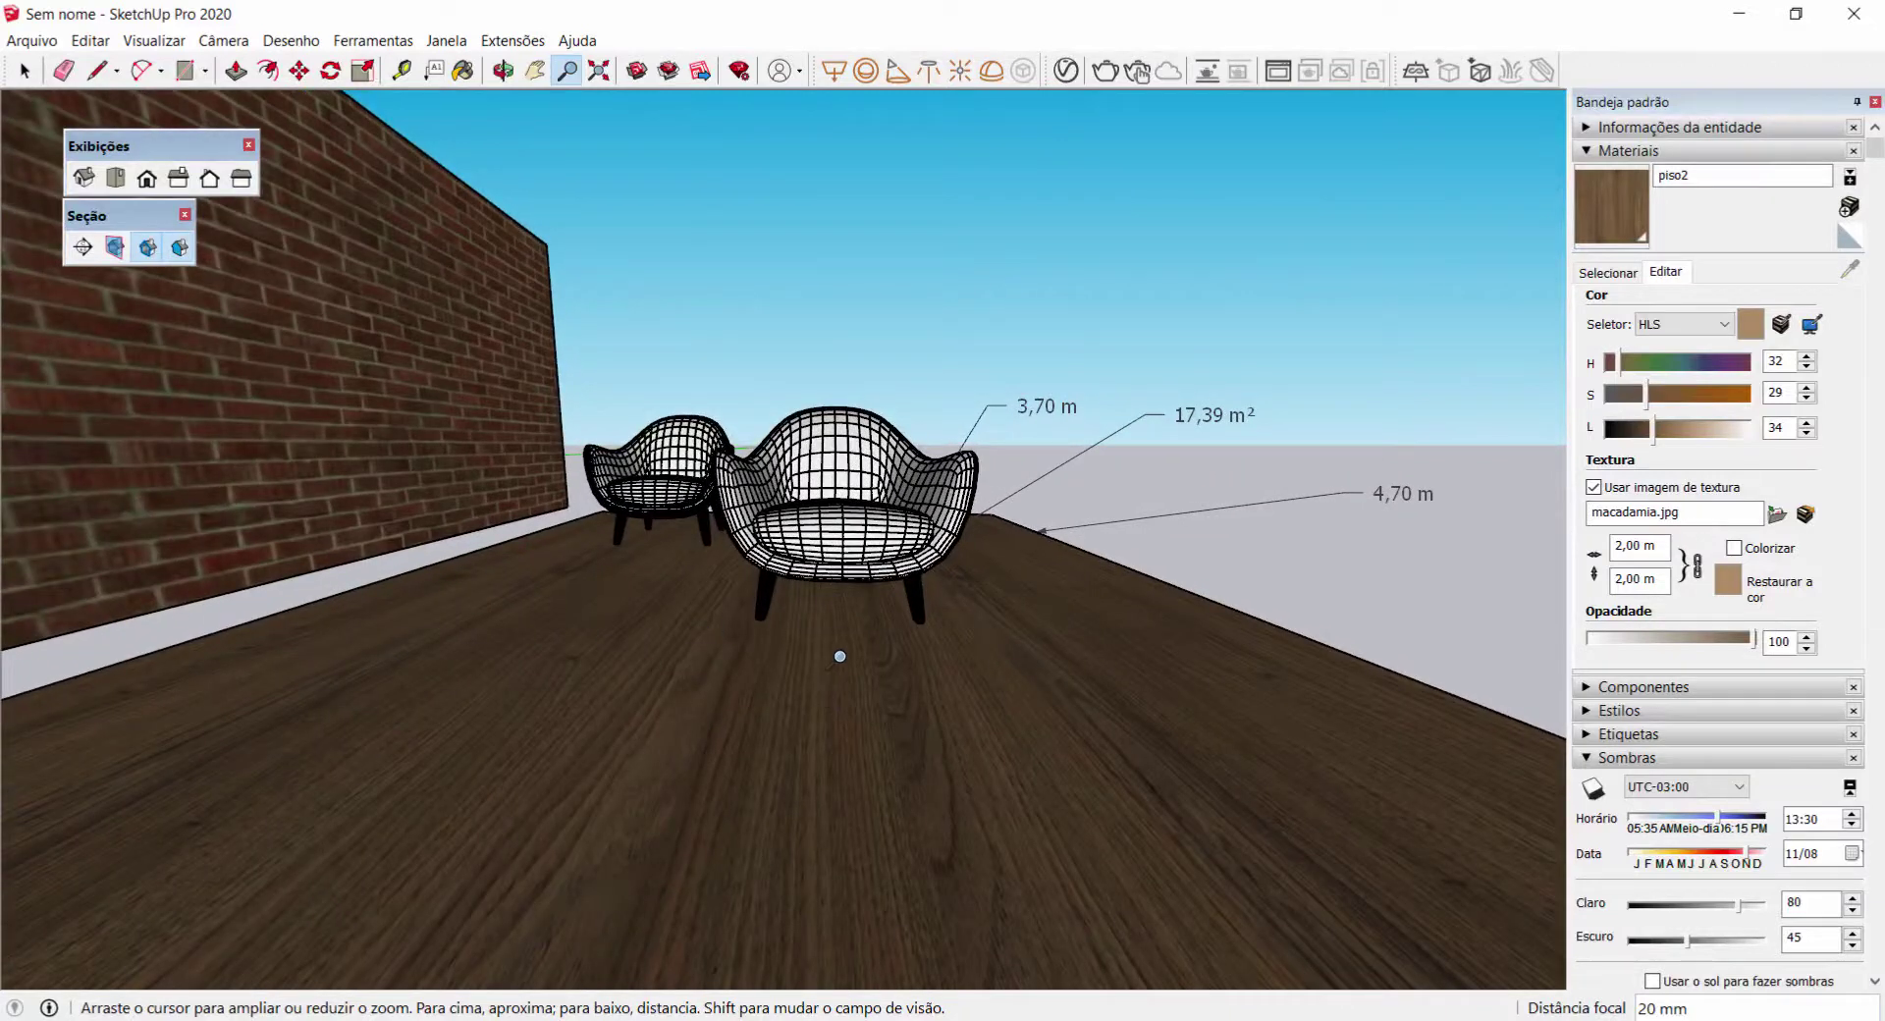
left_click_drag(797, 787, 798, 755)
middle_click_drag(807, 695, 733, 703)
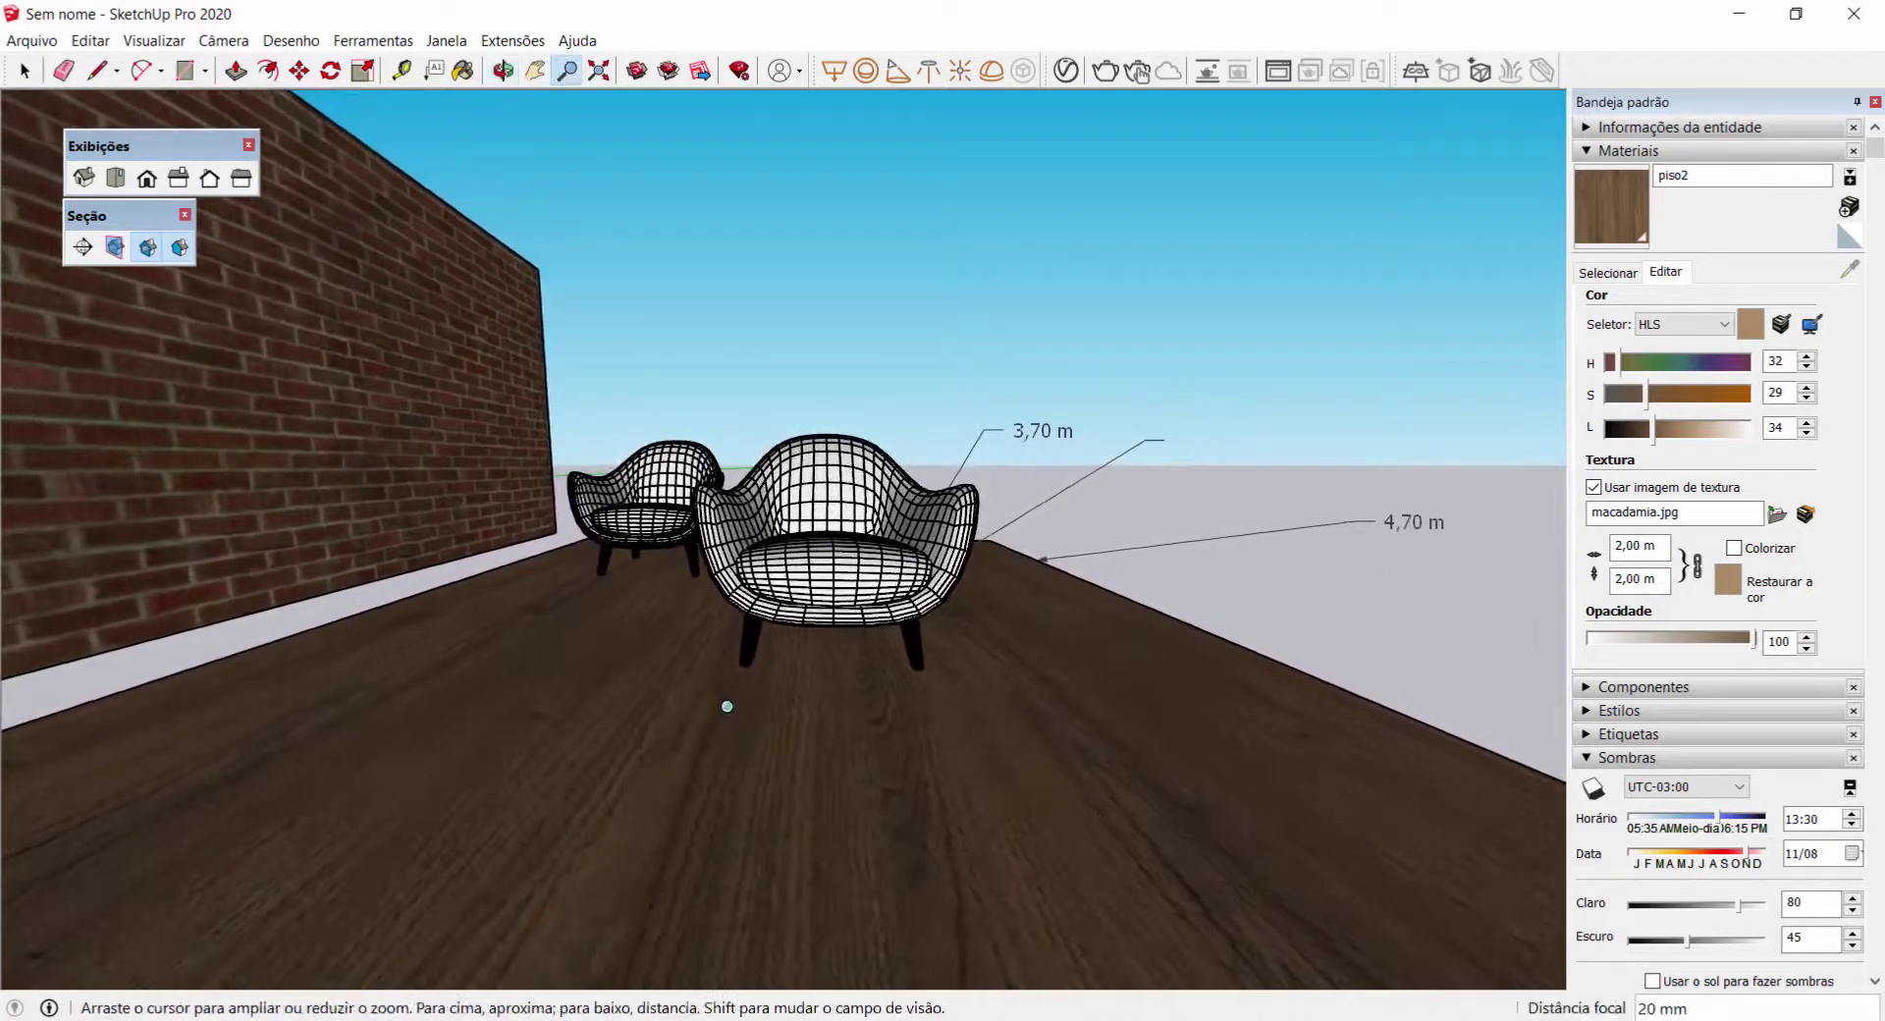
left_click_drag(780, 640, 823, 514)
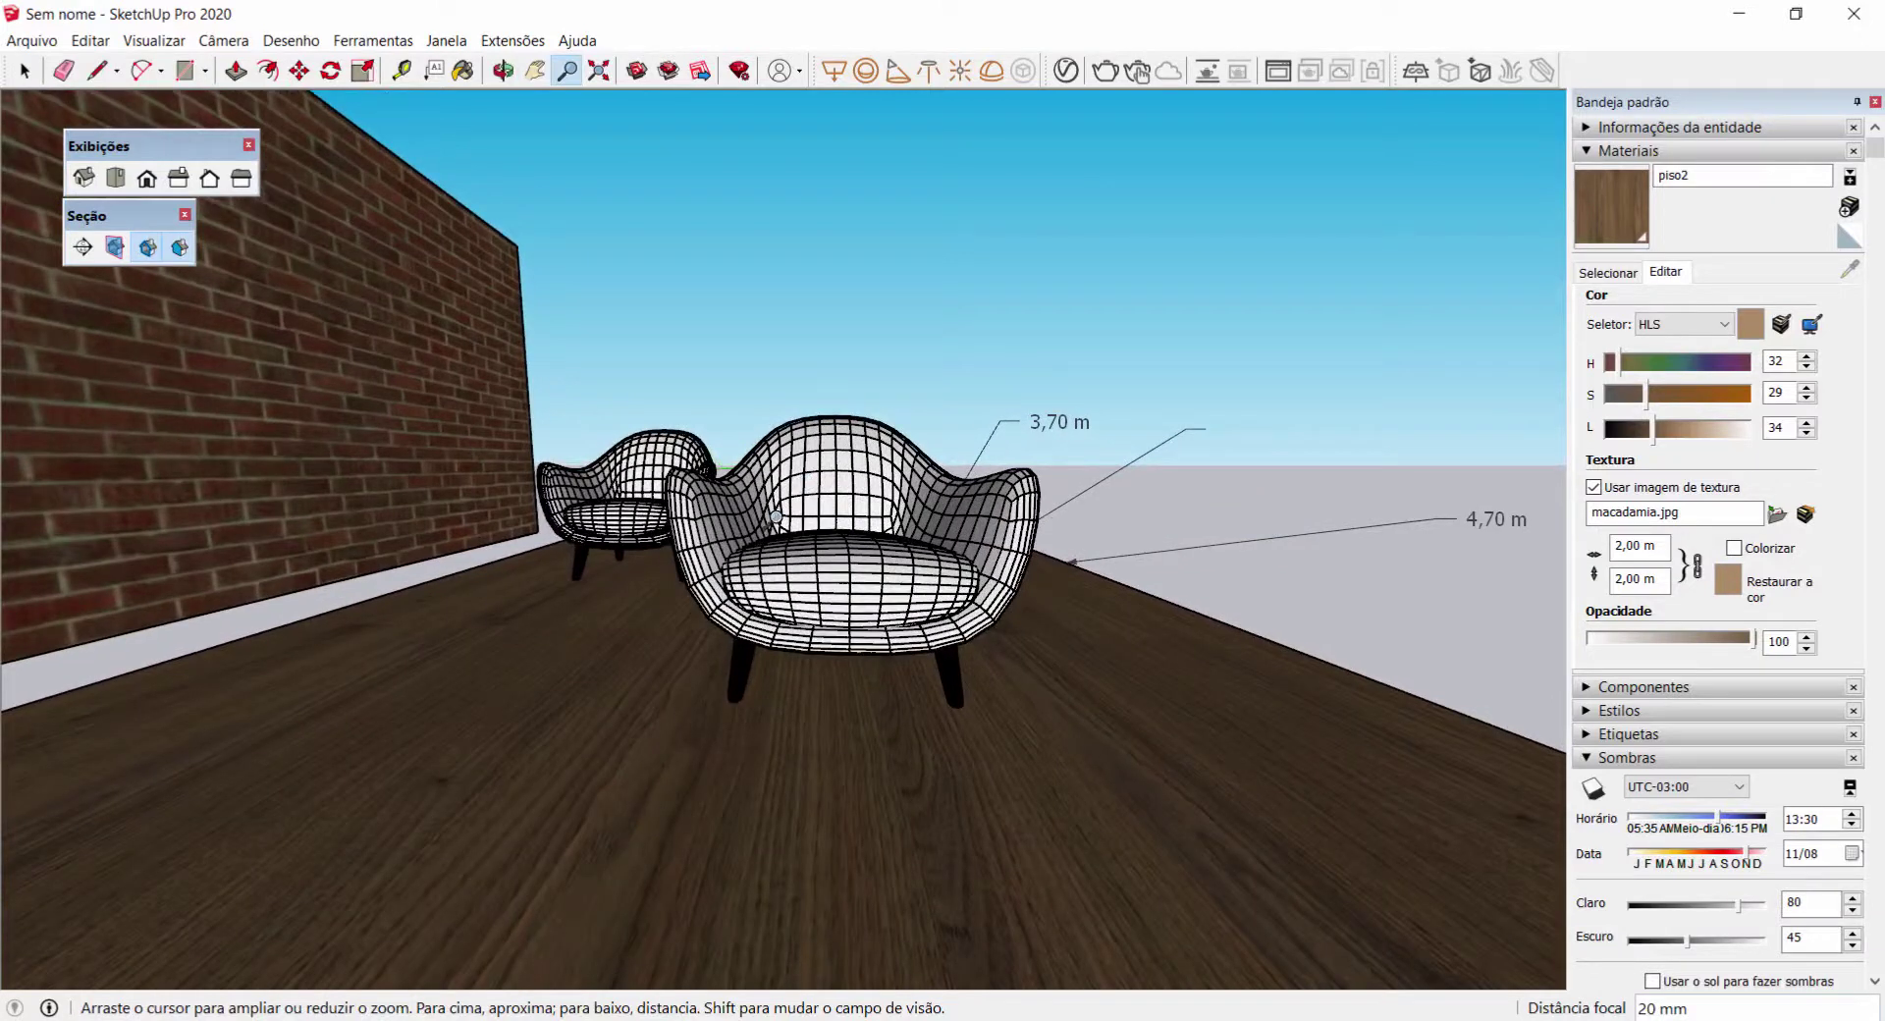
left_click_drag(1211, 267, 1086, 420)
middle_click_drag(1086, 420, 798, 487)
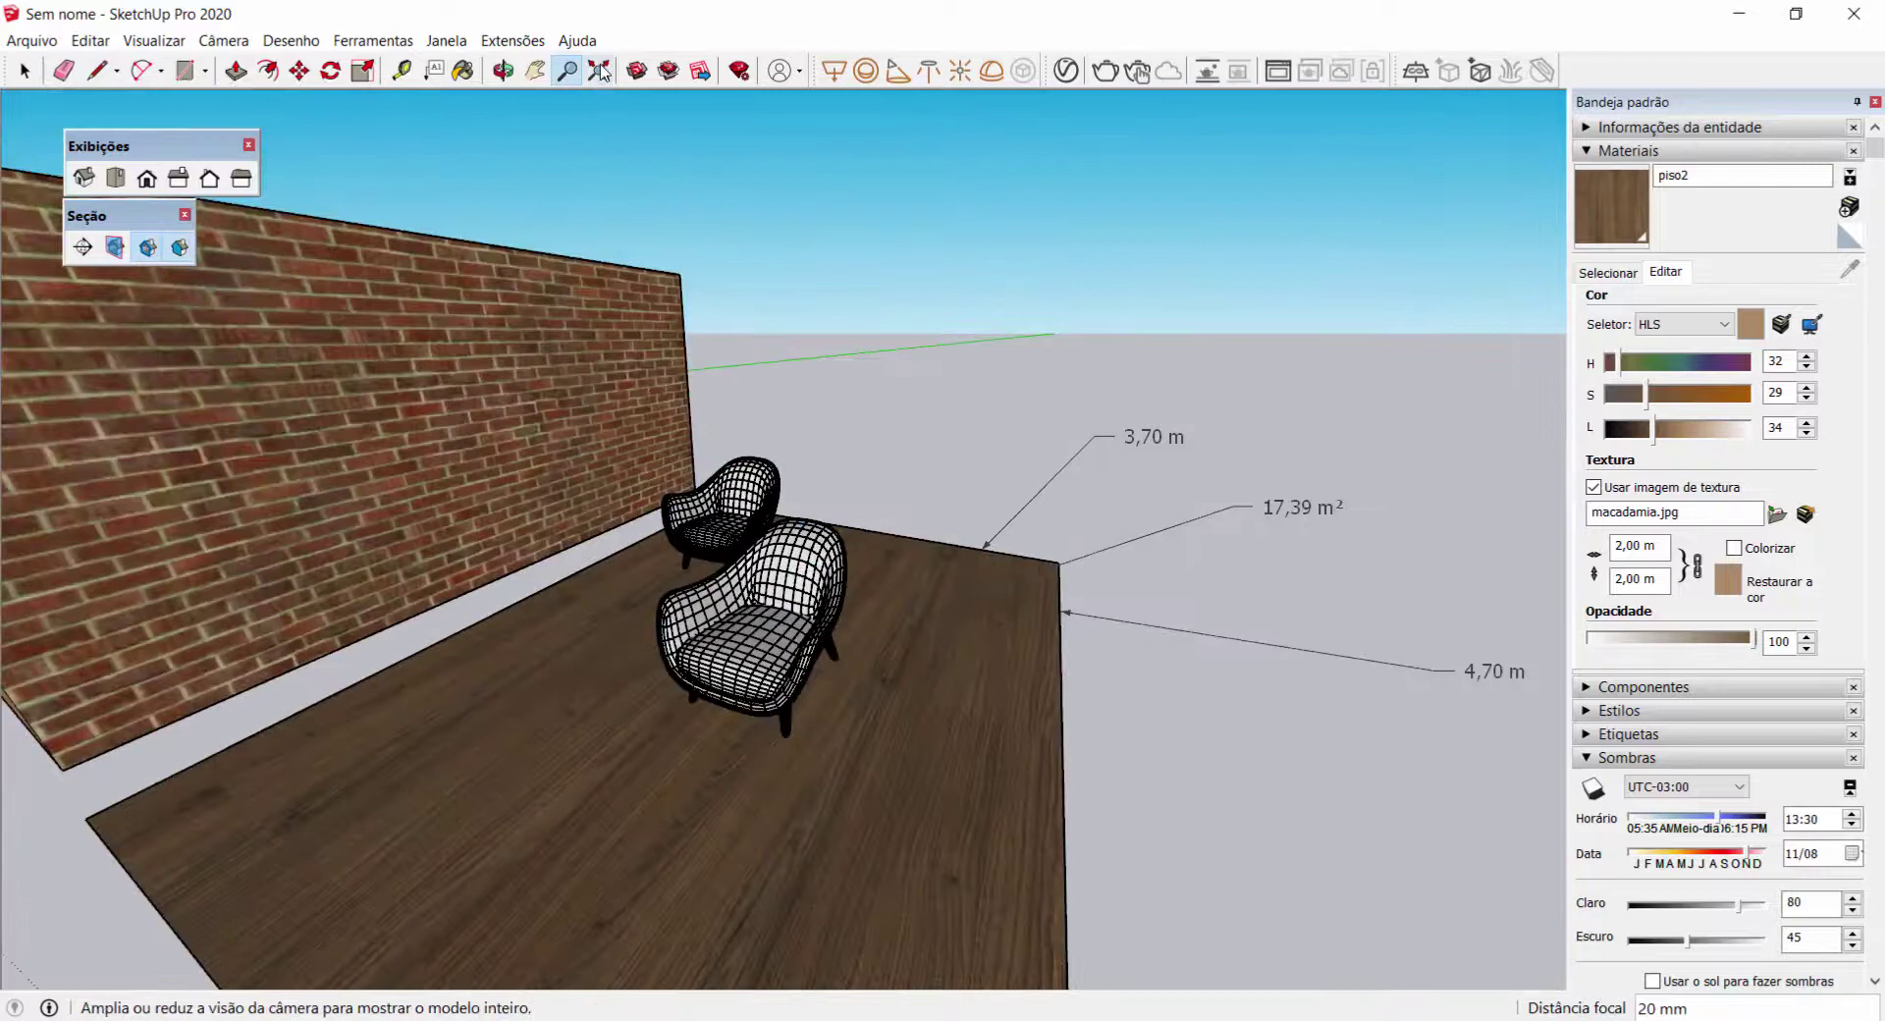
Step: Select the front armchair and fit the entire model in view with Zoom Extents
scroll(811, 469, "down", 5)
key("space")
scroll(813, 540, "up", 6)
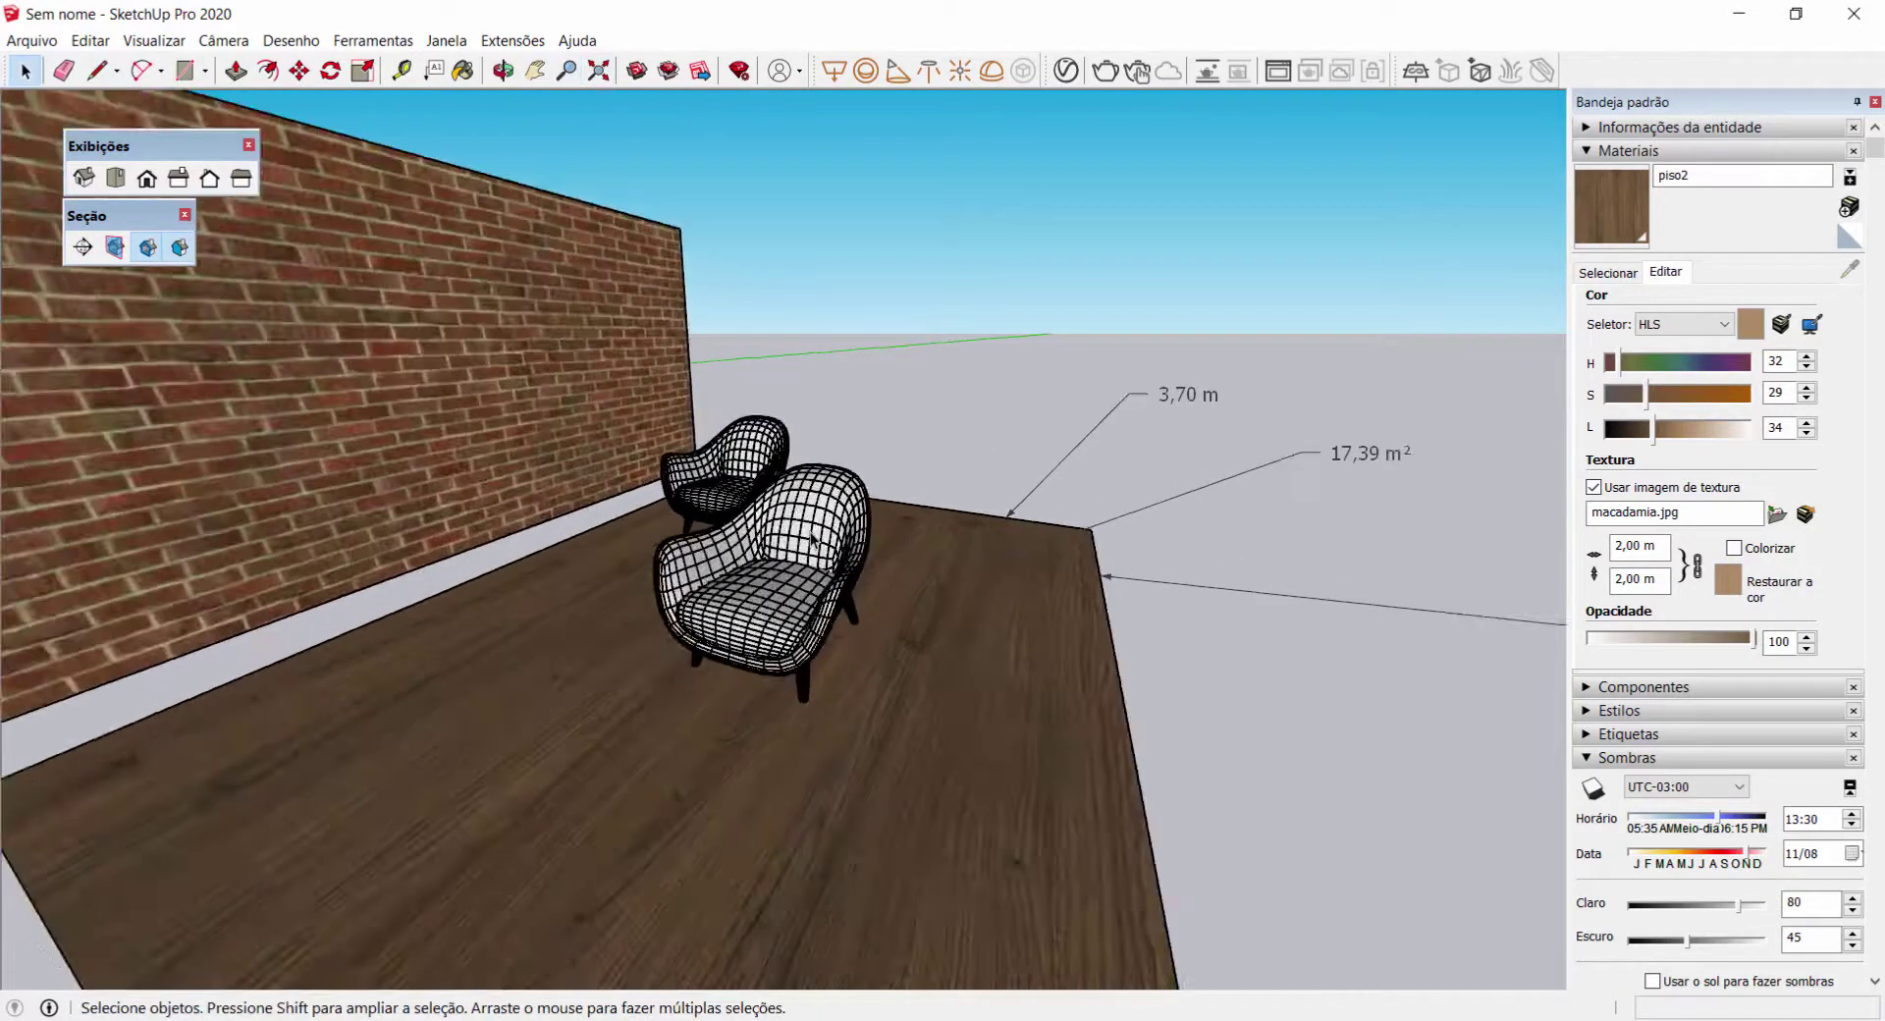
left_click(812, 539)
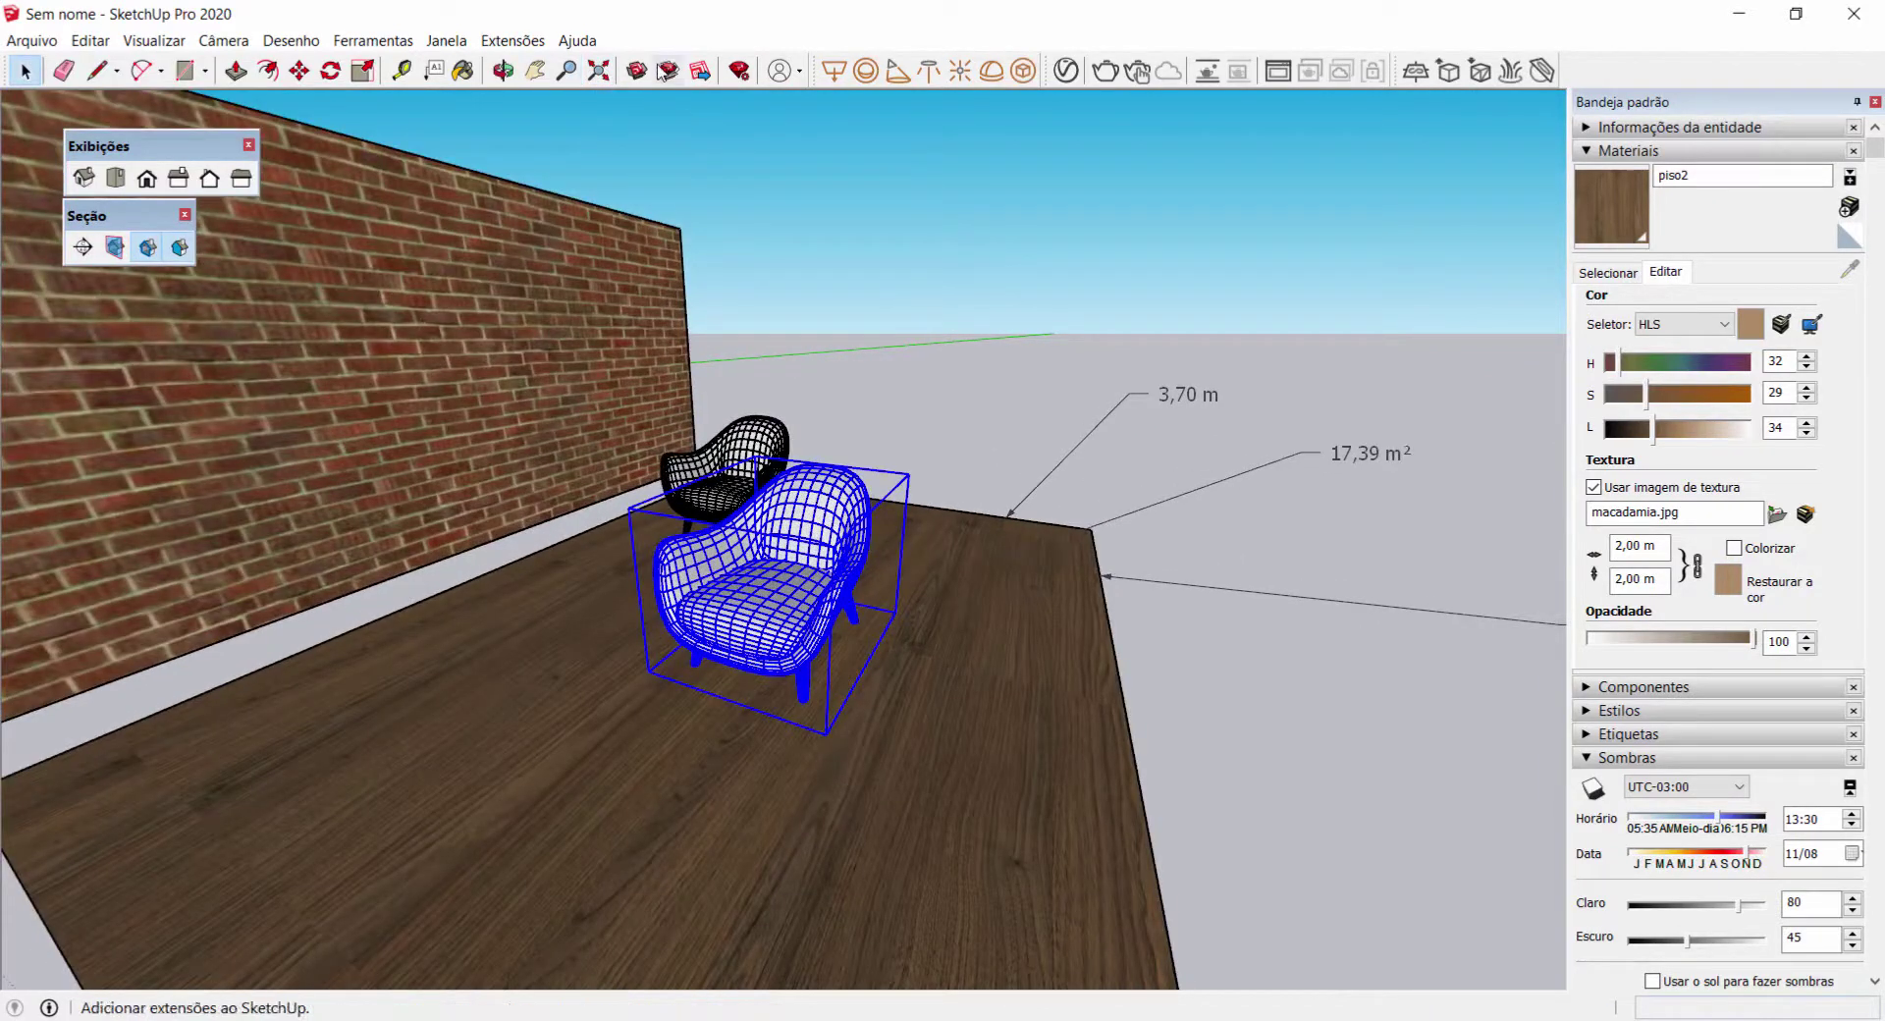
left_click(599, 72)
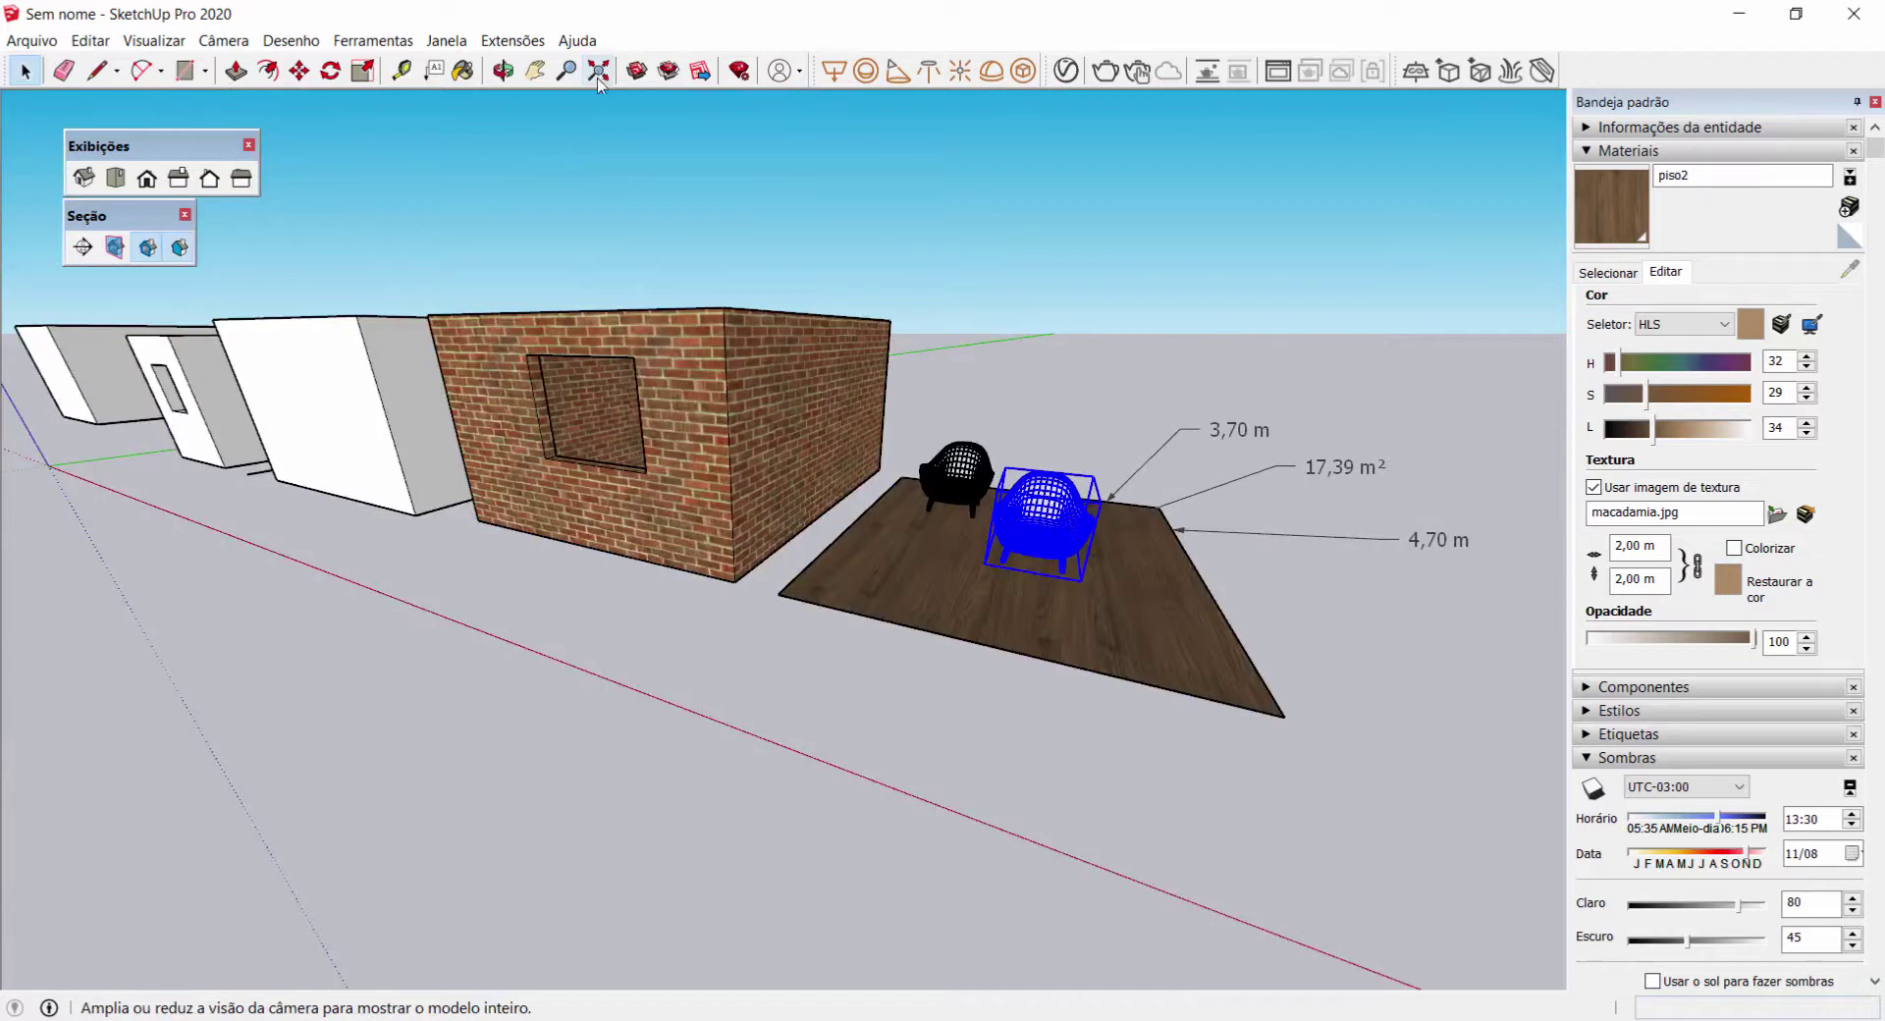
Step: Clear the selection and view the brick room and wood floor from above and from near ground level
left_click(1097, 374)
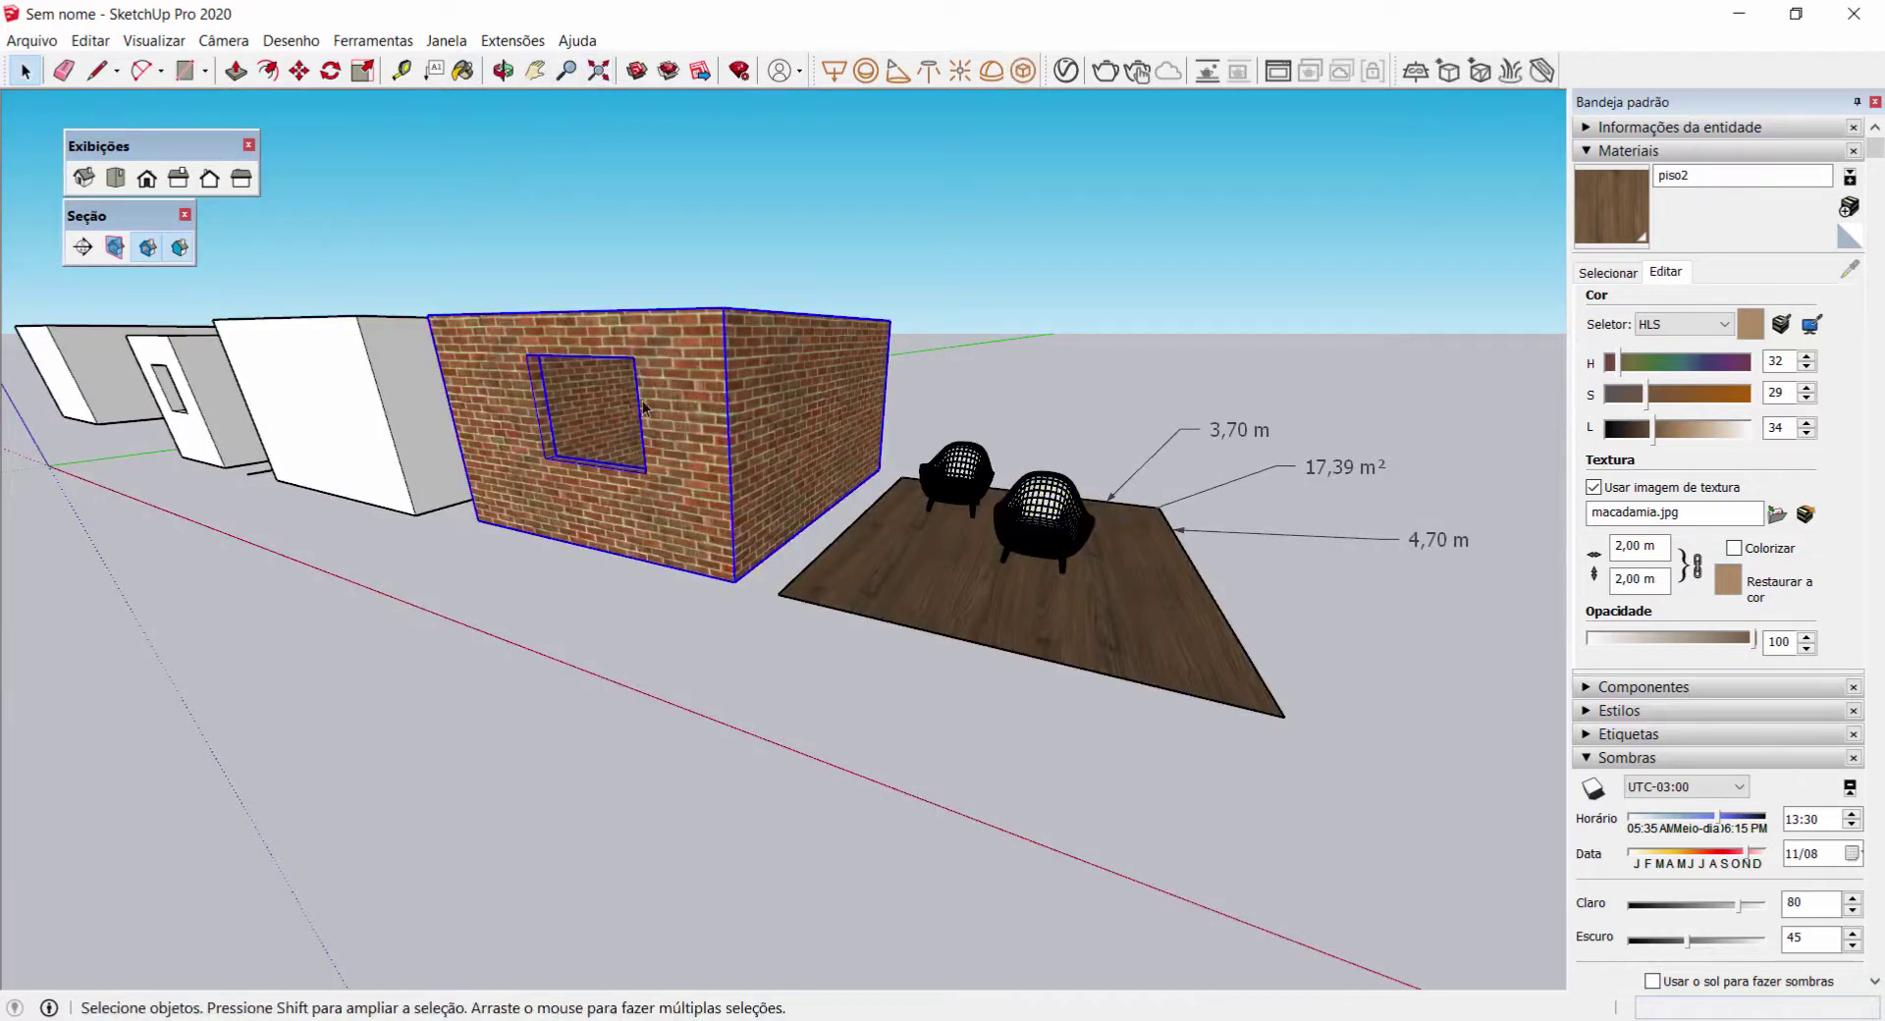
scroll(610, 314, "down", 2)
middle_click_drag(755, 329, 515, 143)
scroll(972, 567, "up", 2)
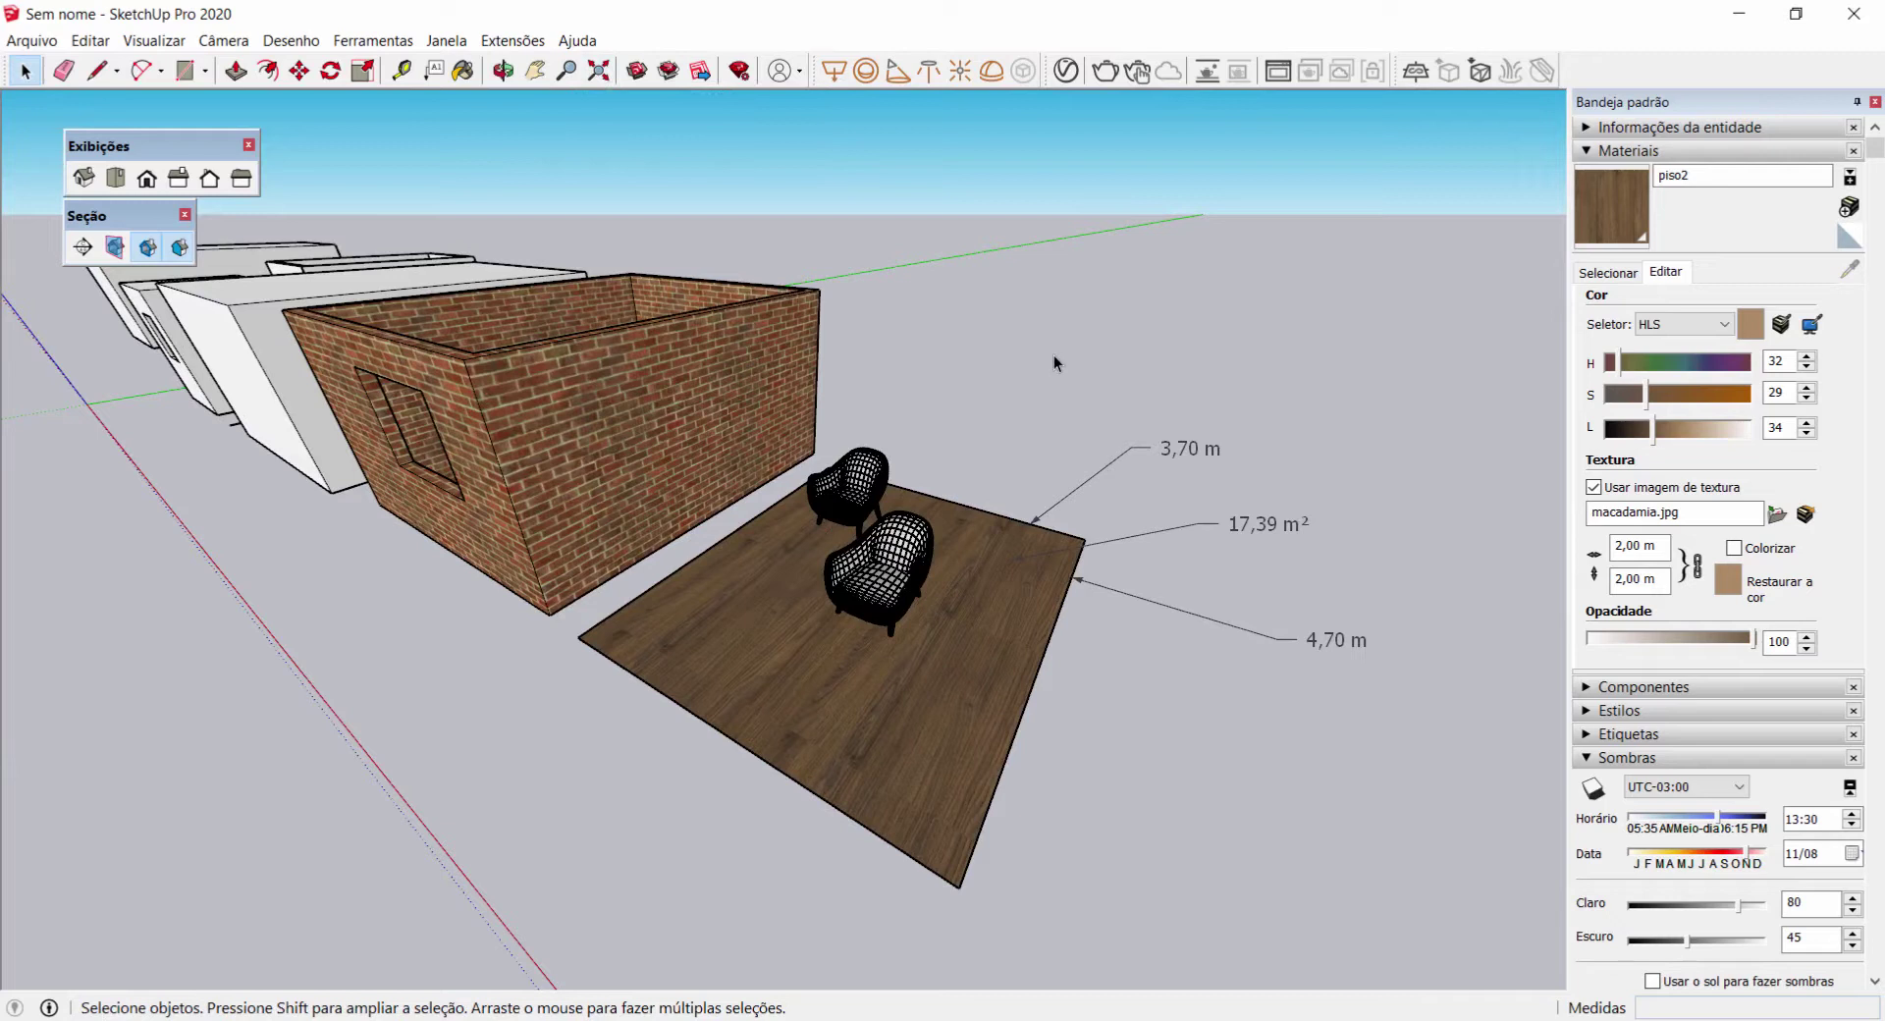
middle_click_drag(917, 391, 850, 268)
scroll(850, 268, "up", 2)
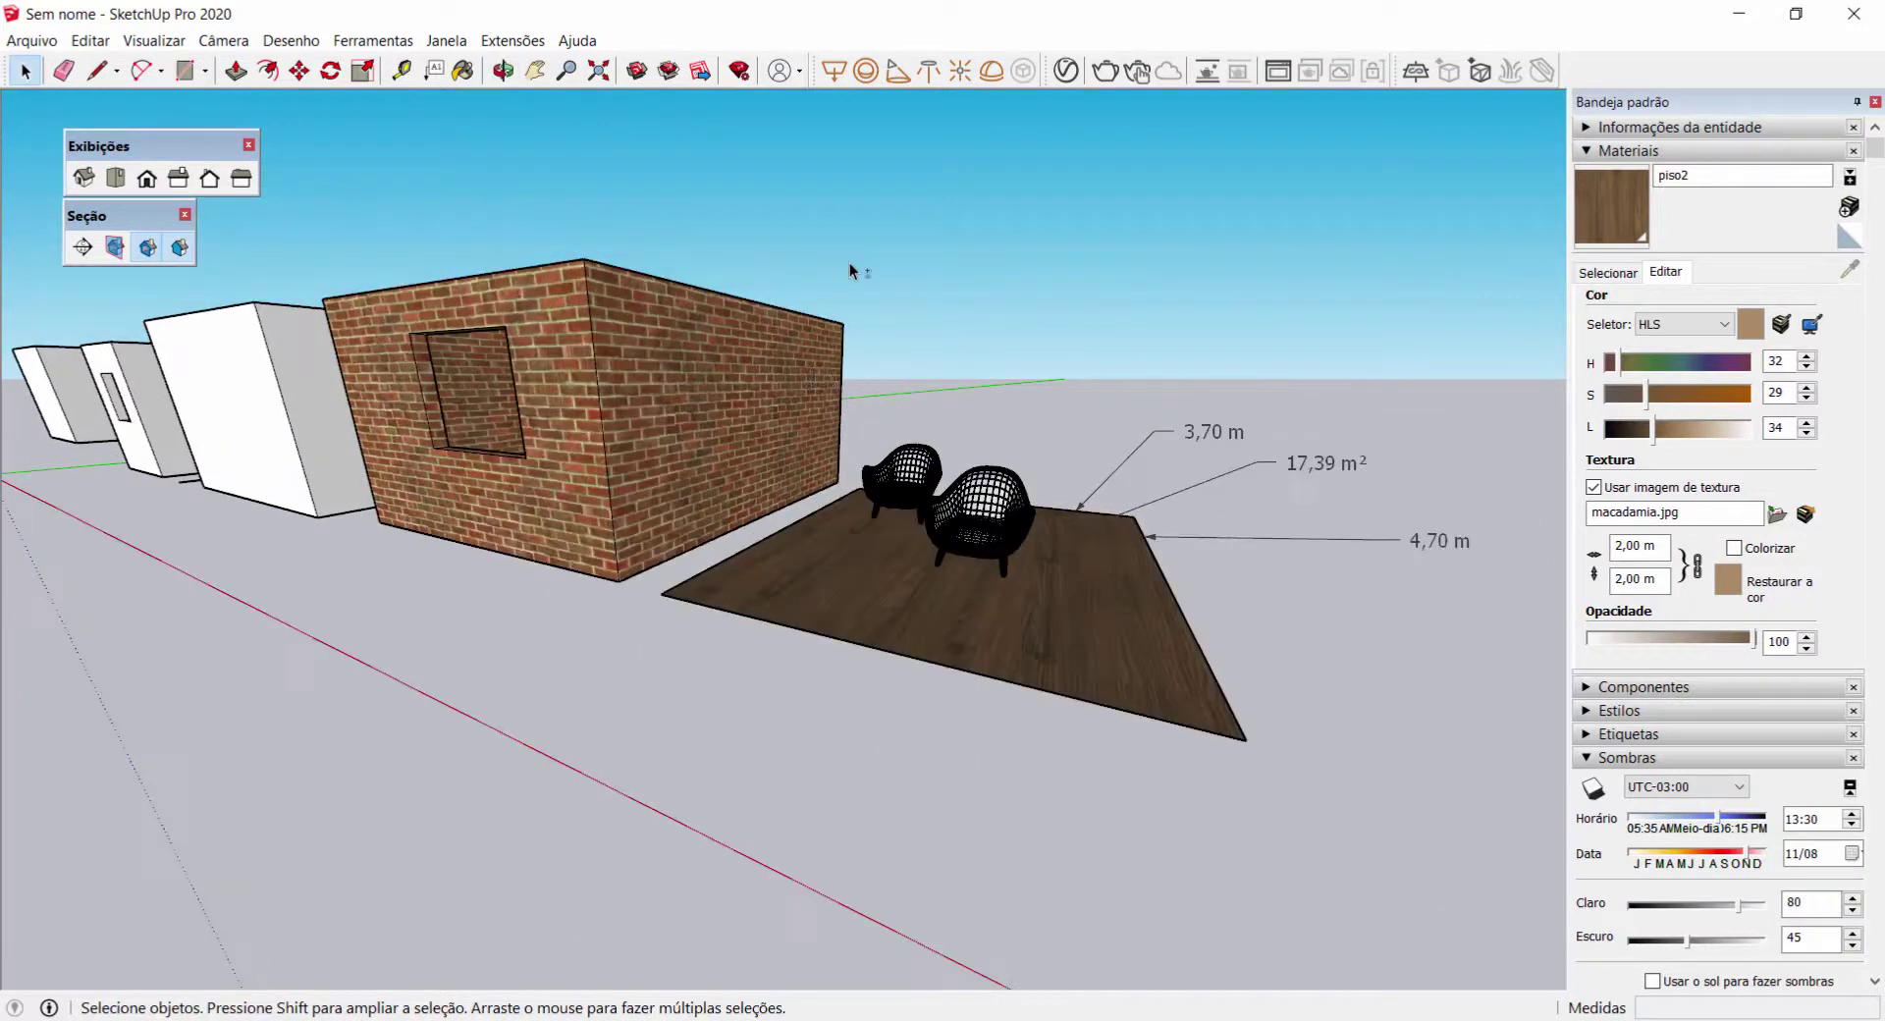
Step: Move the camera inside a closed white box and return to the entire model with Zoom Extents
middle_click_drag(639, 327, 1100, 491)
middle_click_drag(294, 452, 551, 486)
scroll(551, 486, "up", 1)
middle_click_drag(88, 550, 634, 664)
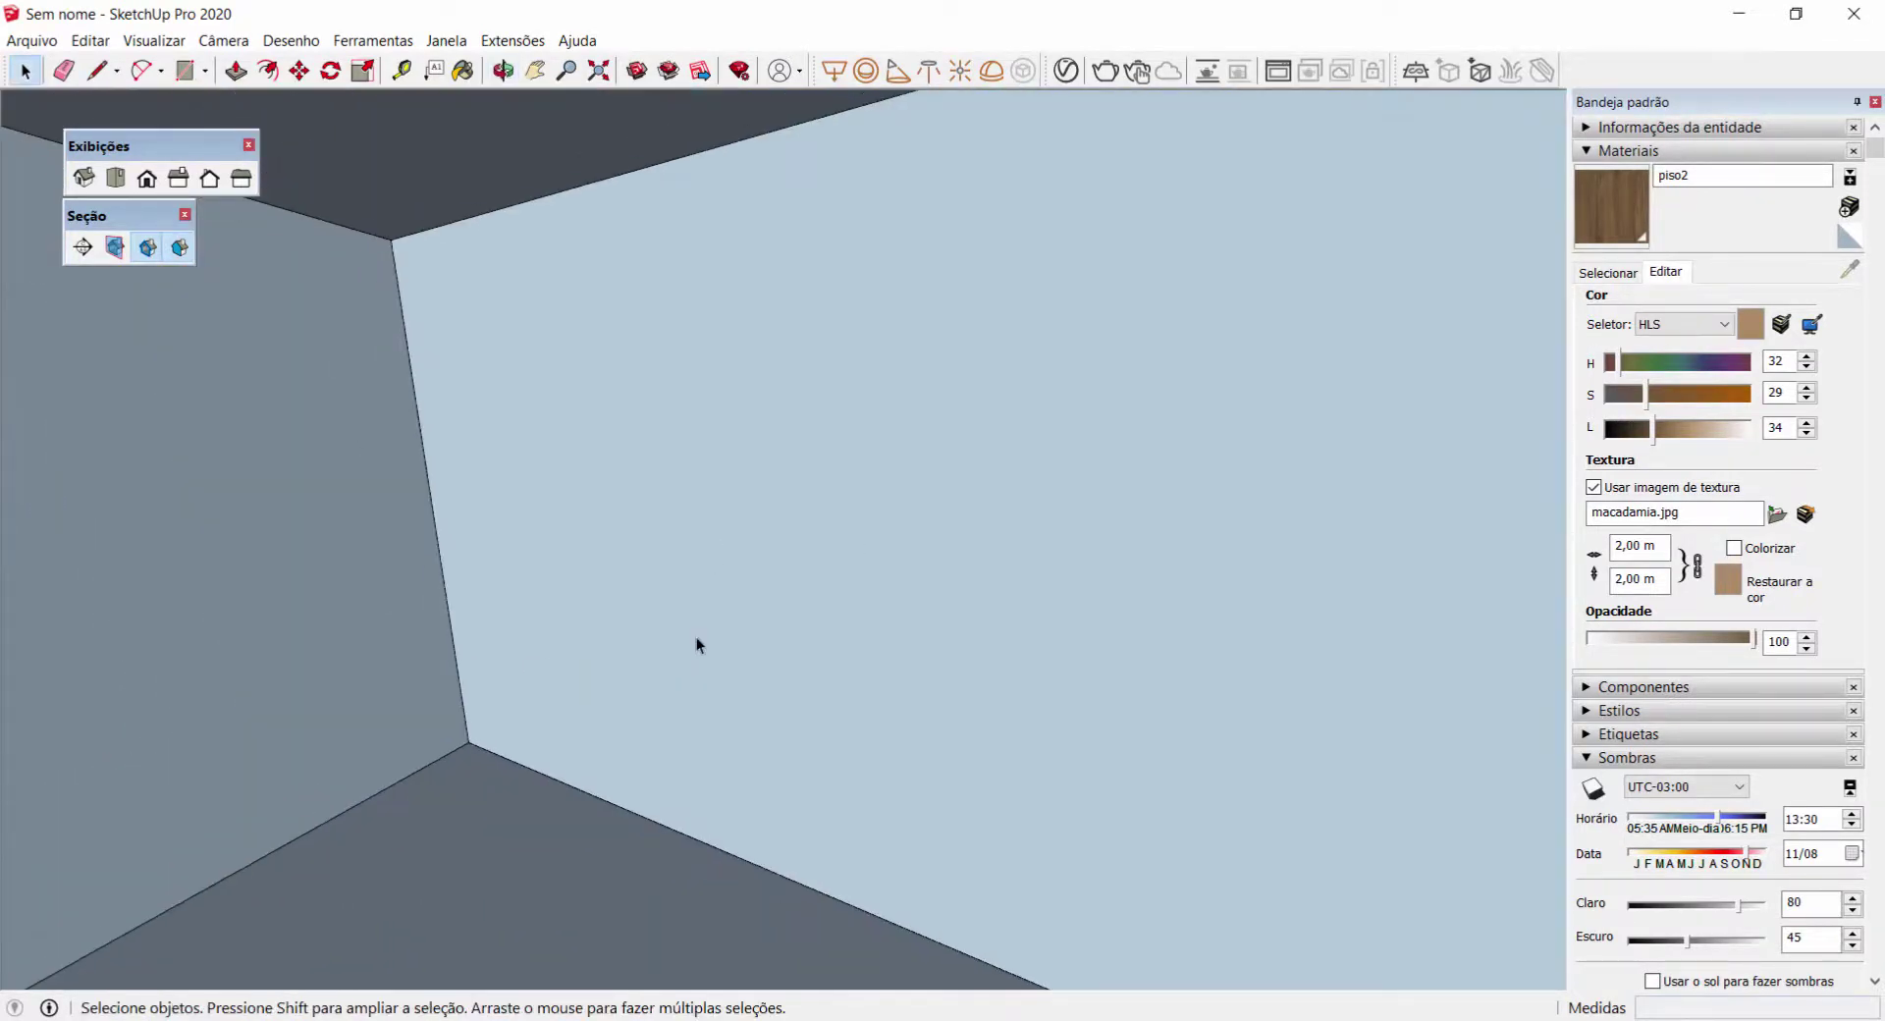
left_click(598, 71)
Step: Examine the box interior from another angle and zoom back out to an elevated overview of all the objects
scroll(831, 511, "down", 1)
middle_click_drag(1069, 539, 157, 751)
scroll(652, 623, "up", 2)
scroll(844, 638, "up", 4)
middle_click_drag(1051, 644, 1561, 550)
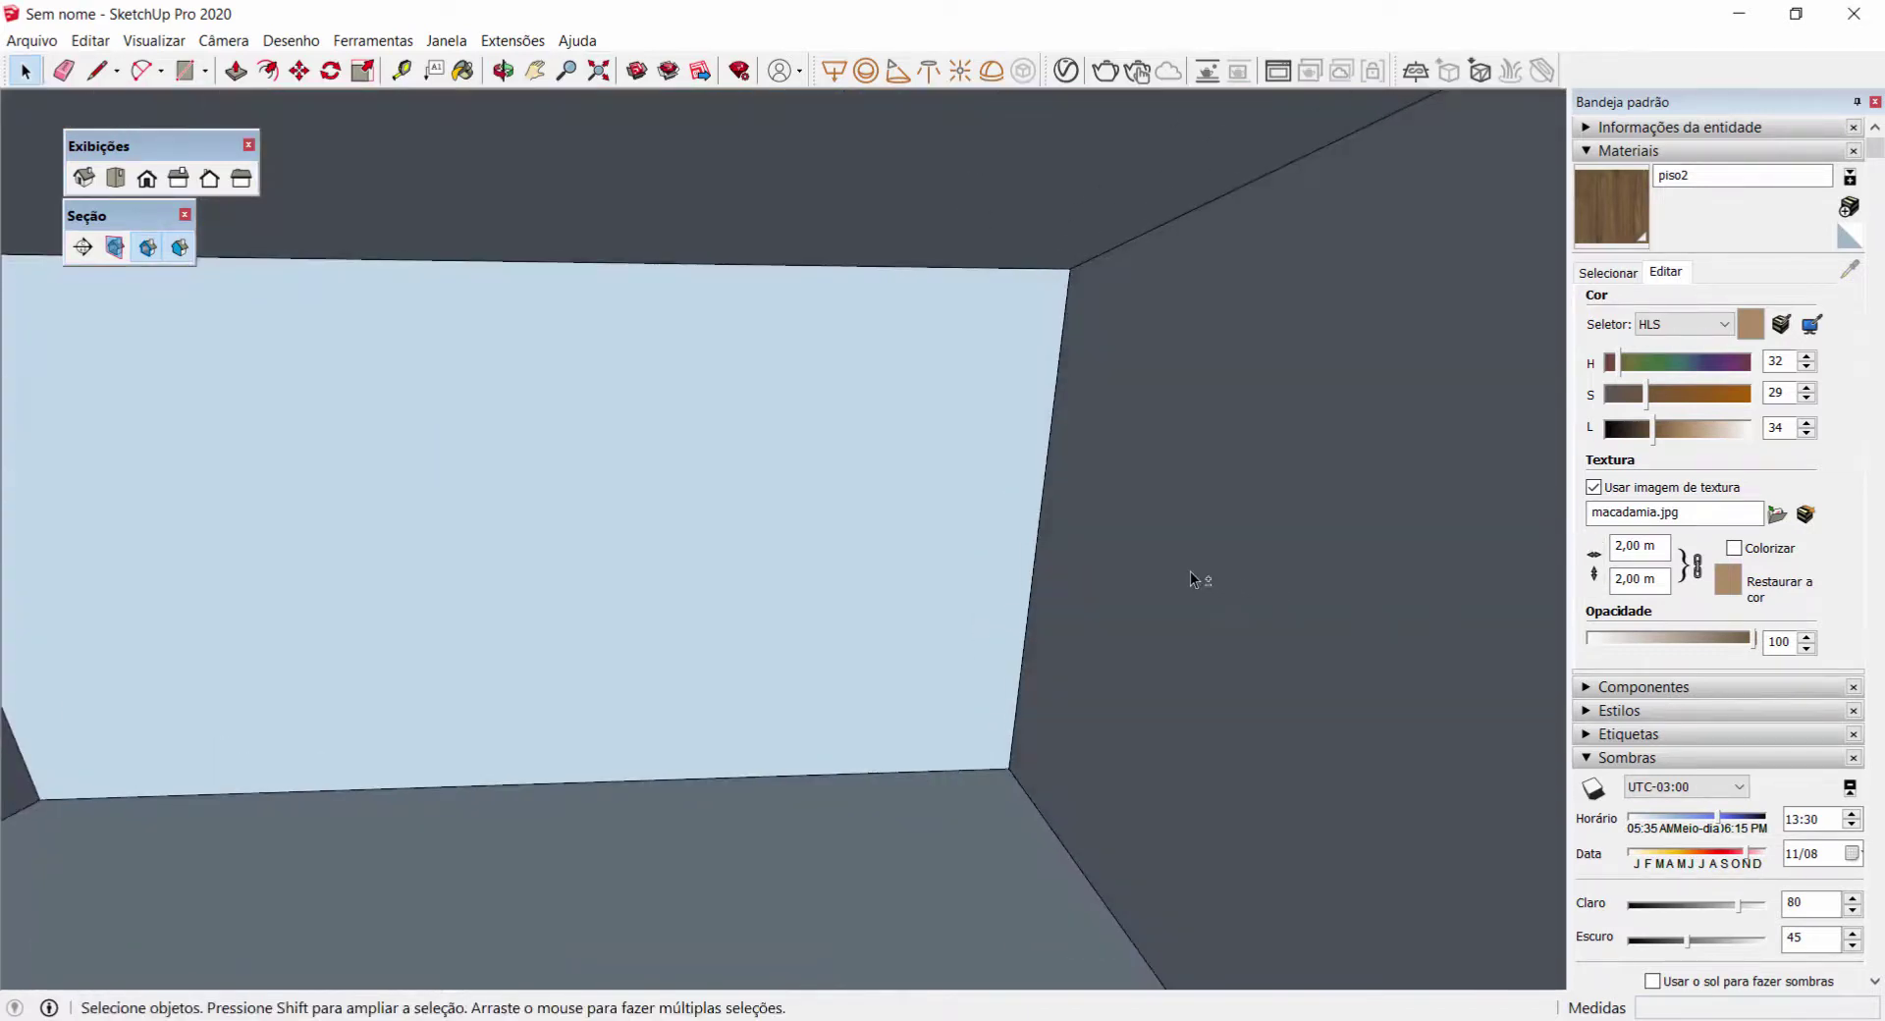
scroll(1159, 573, "down", 3)
scroll(1123, 418, "down", 3)
middle_click_drag(1123, 418, 1075, 711)
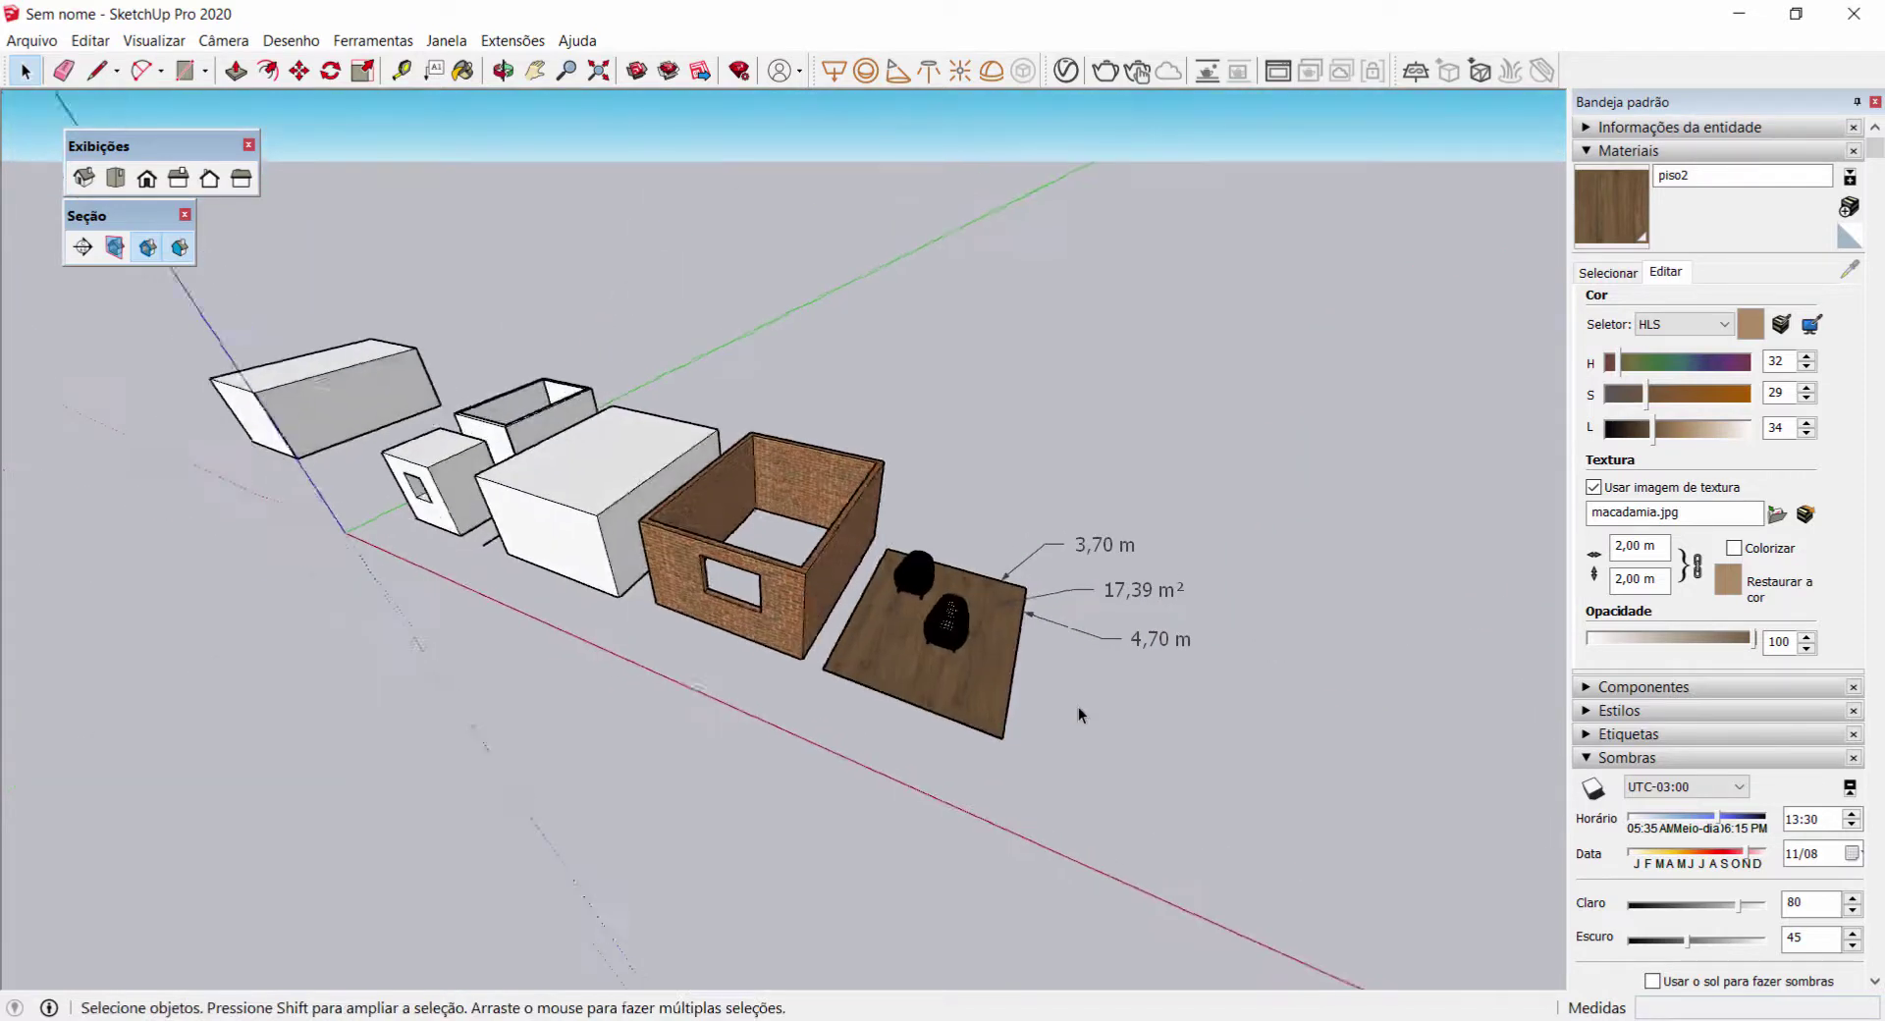
scroll(931, 583, "up", 5)
scroll(931, 583, "down", 3)
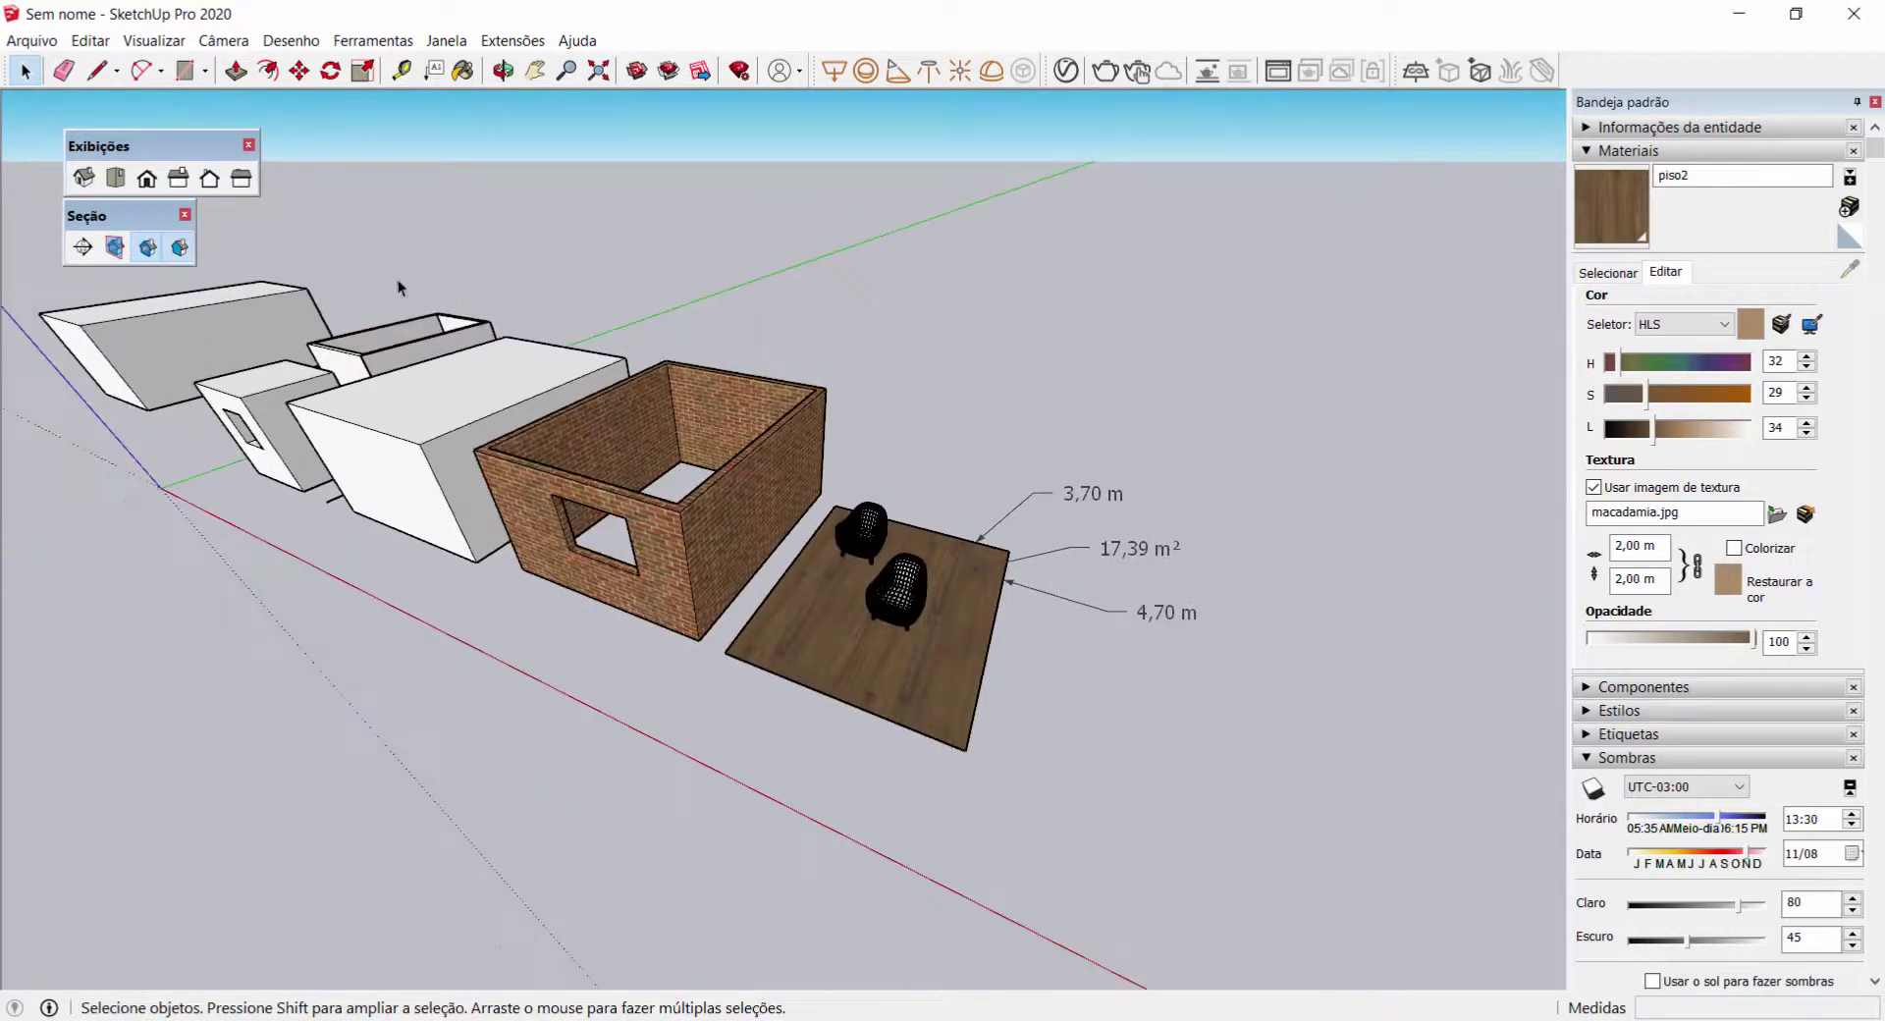
Step: Select the front armchair on the wood floor and frame it with Zoom Selection
middle_click_drag(803, 714, 800, 495)
scroll(801, 496, "up", 2)
right_click(797, 451)
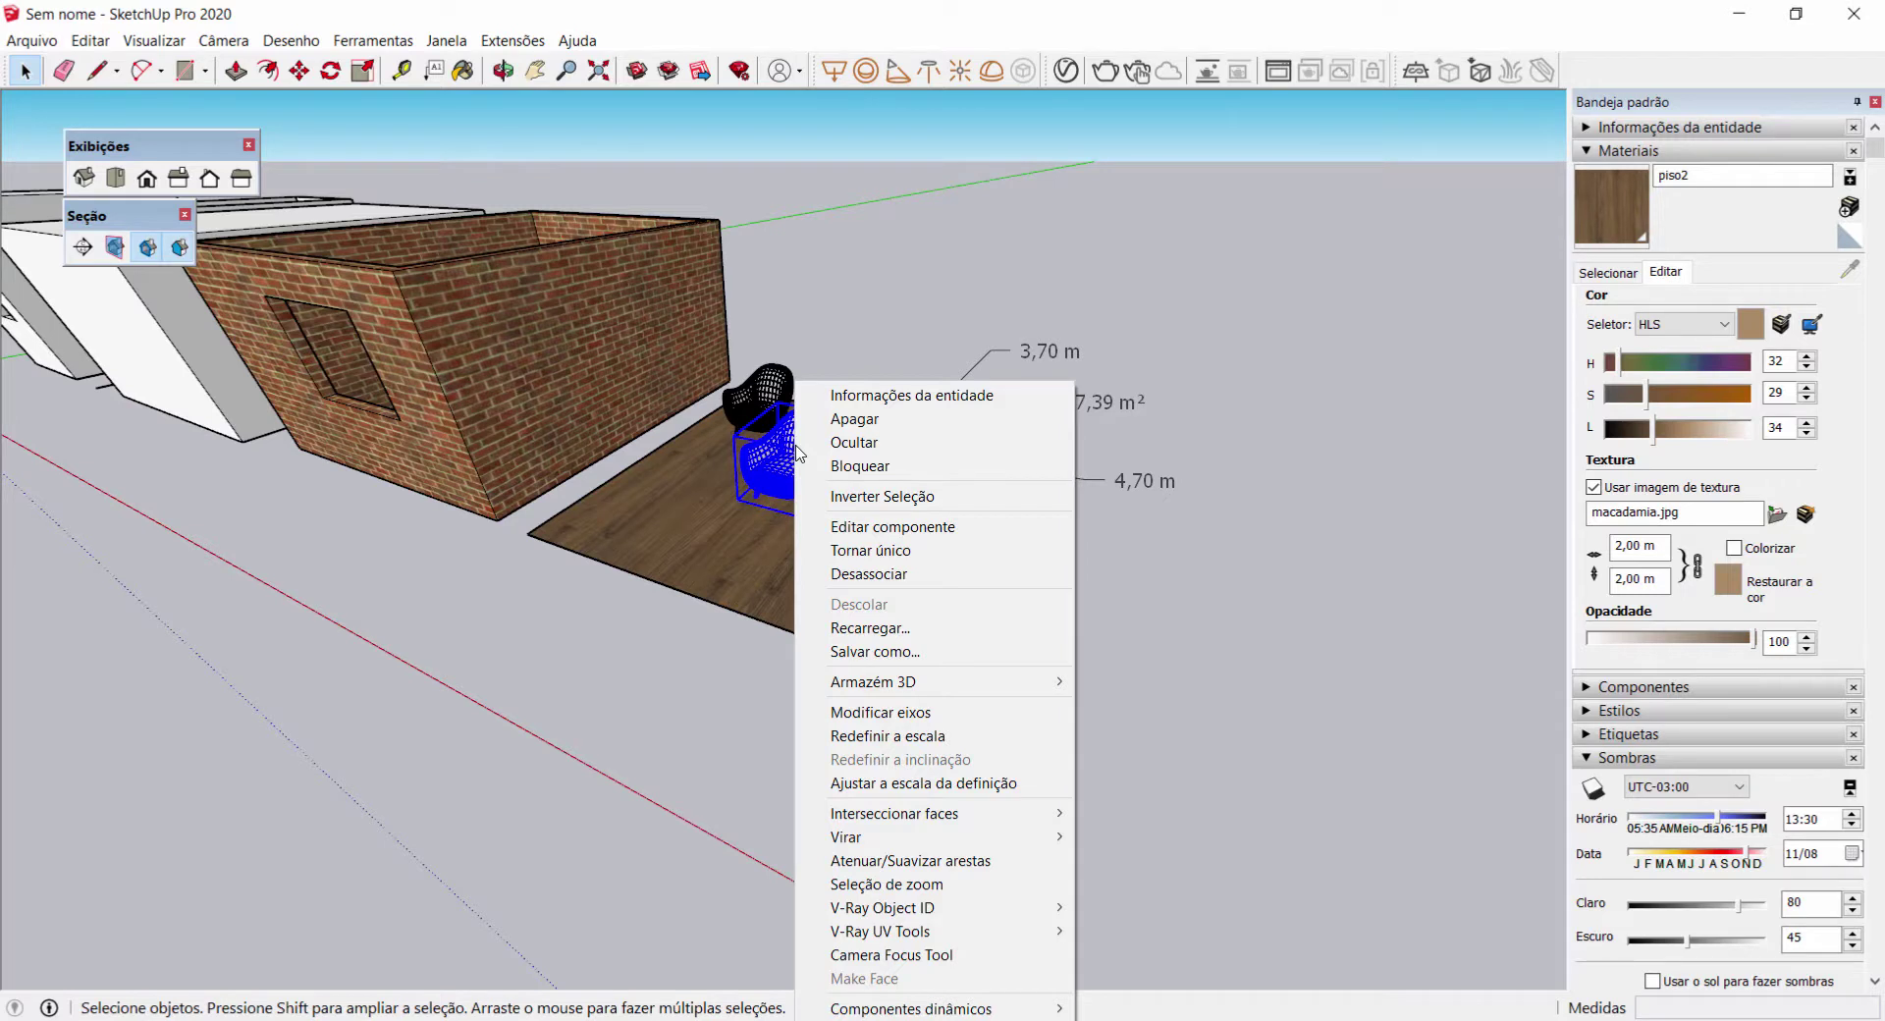
left_click(998, 892)
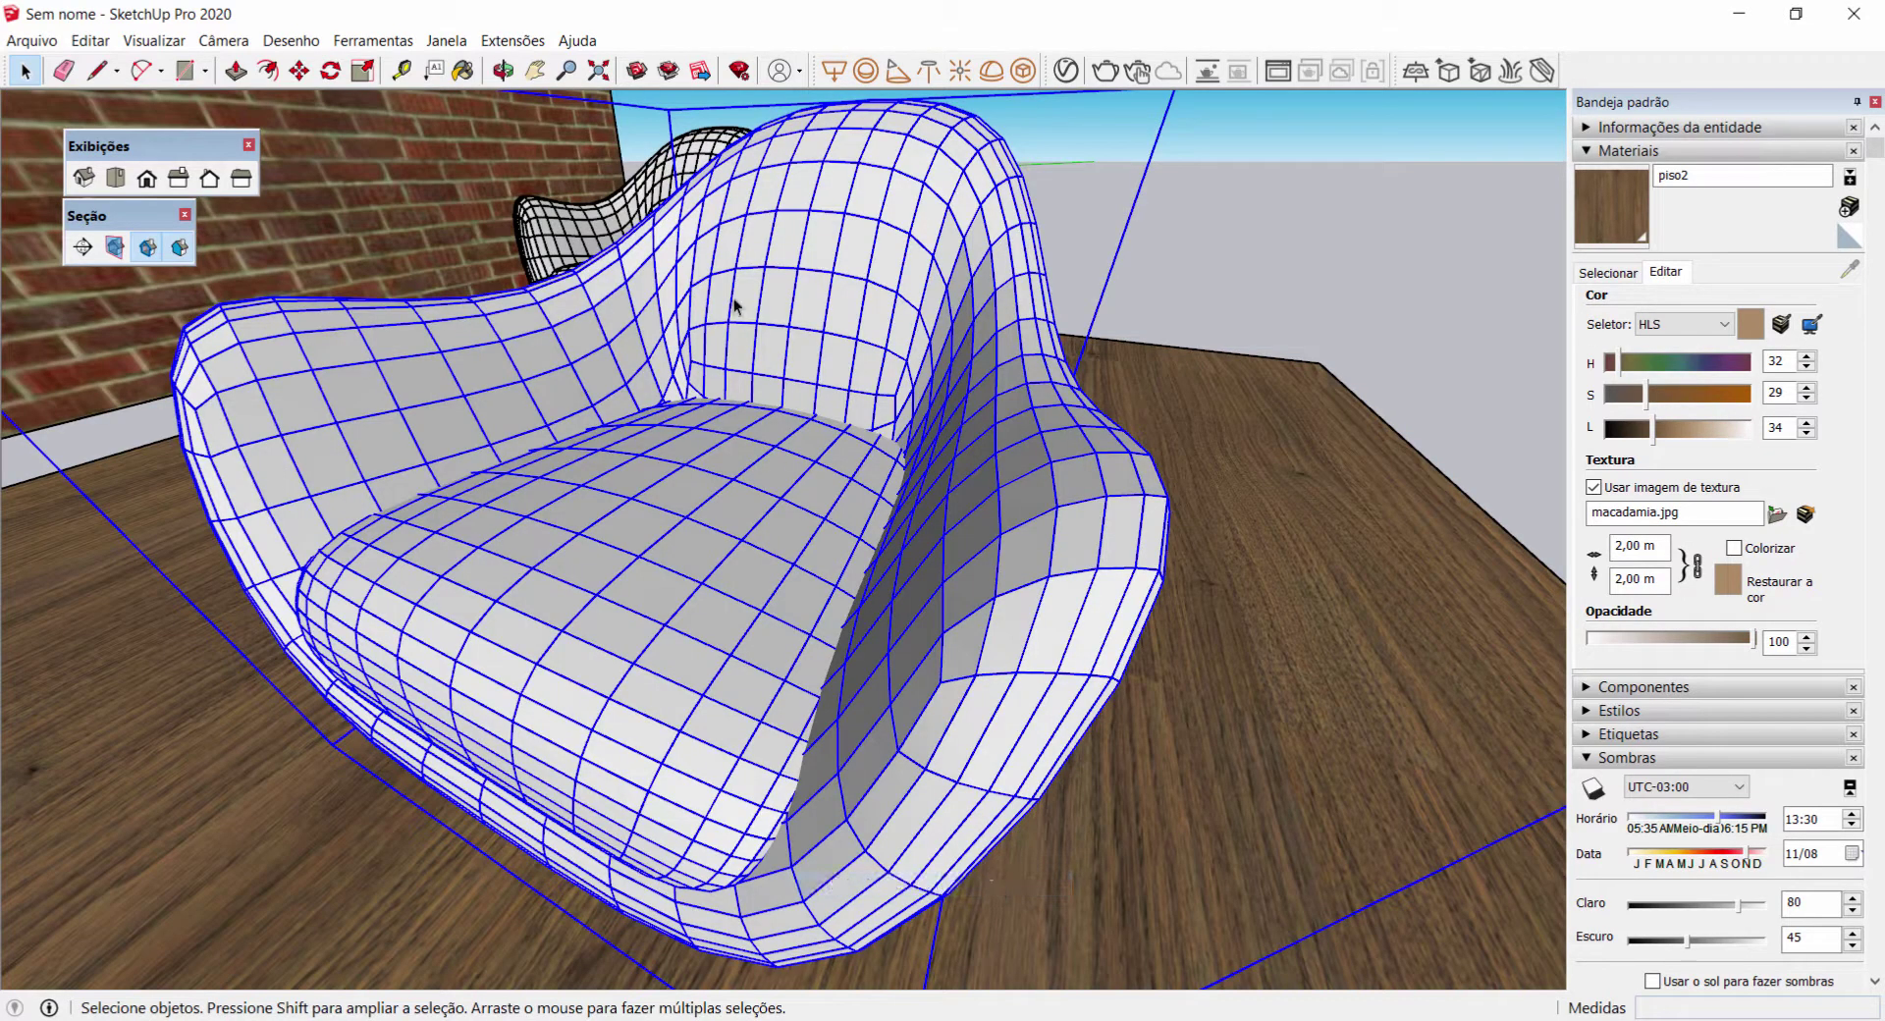
right_click(779, 263)
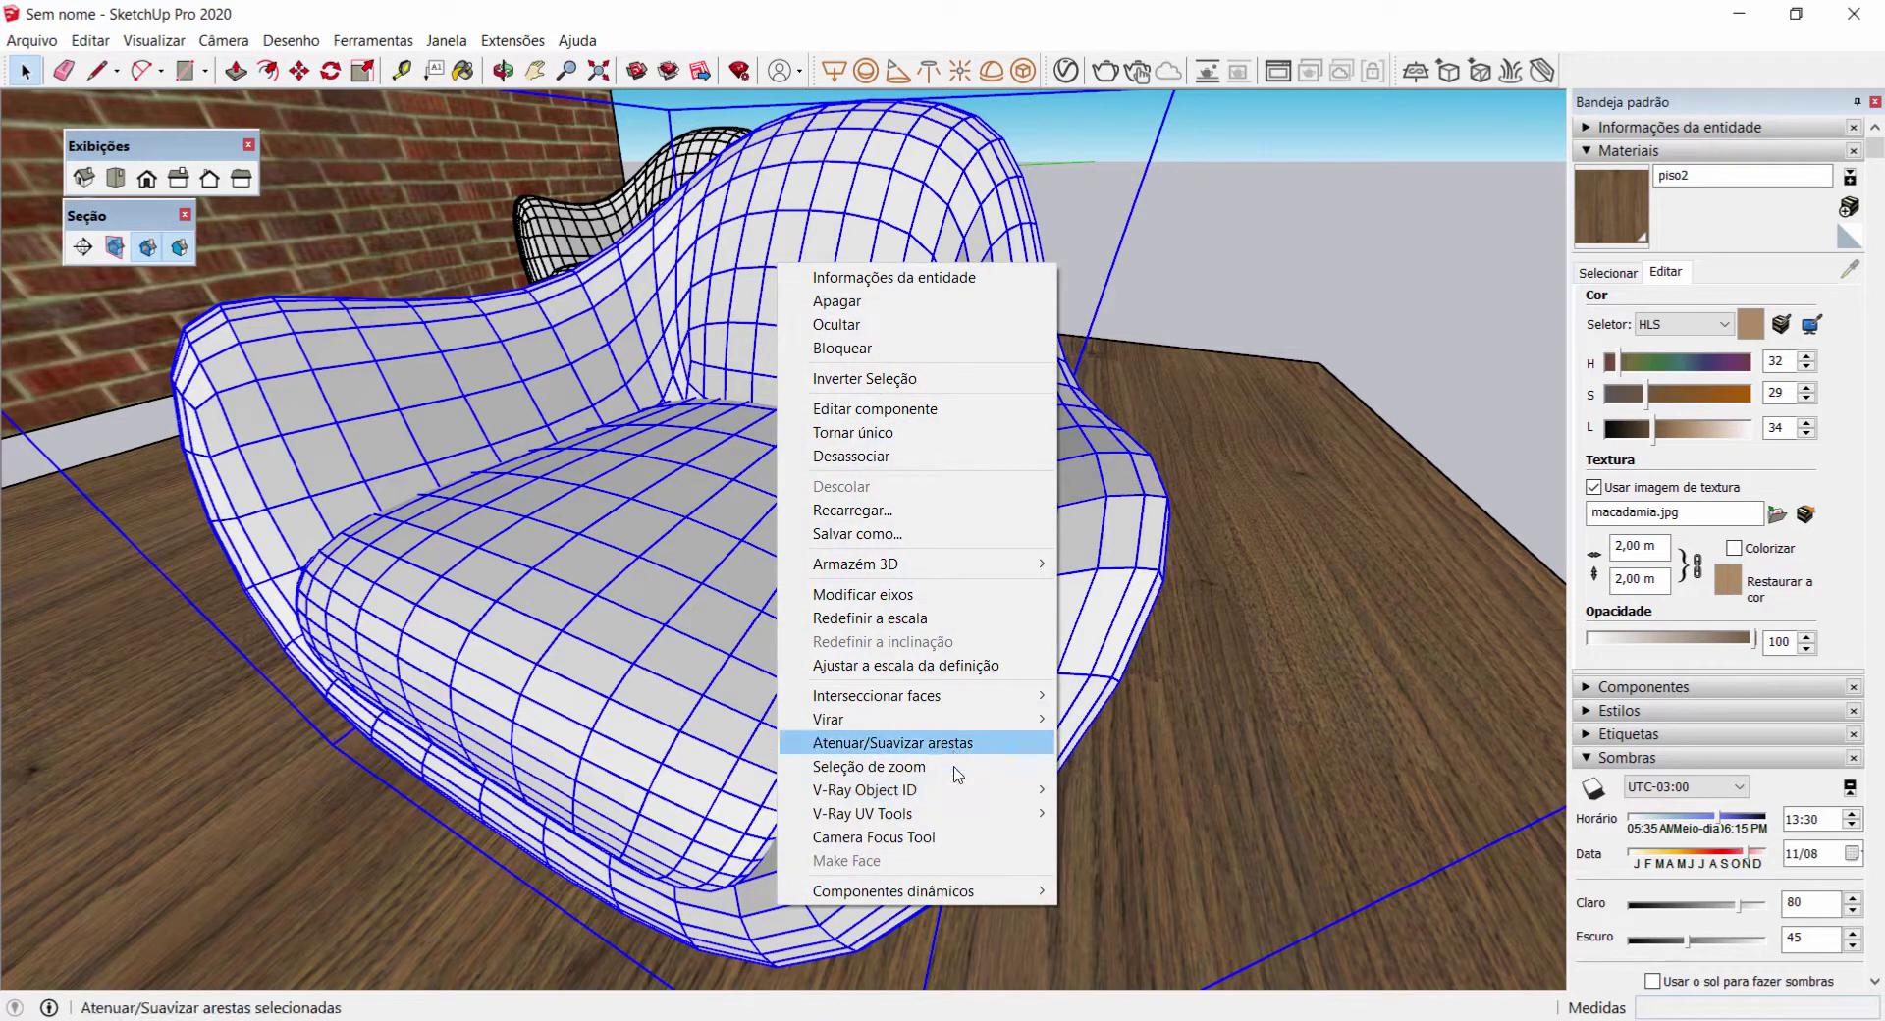
left_click(948, 776)
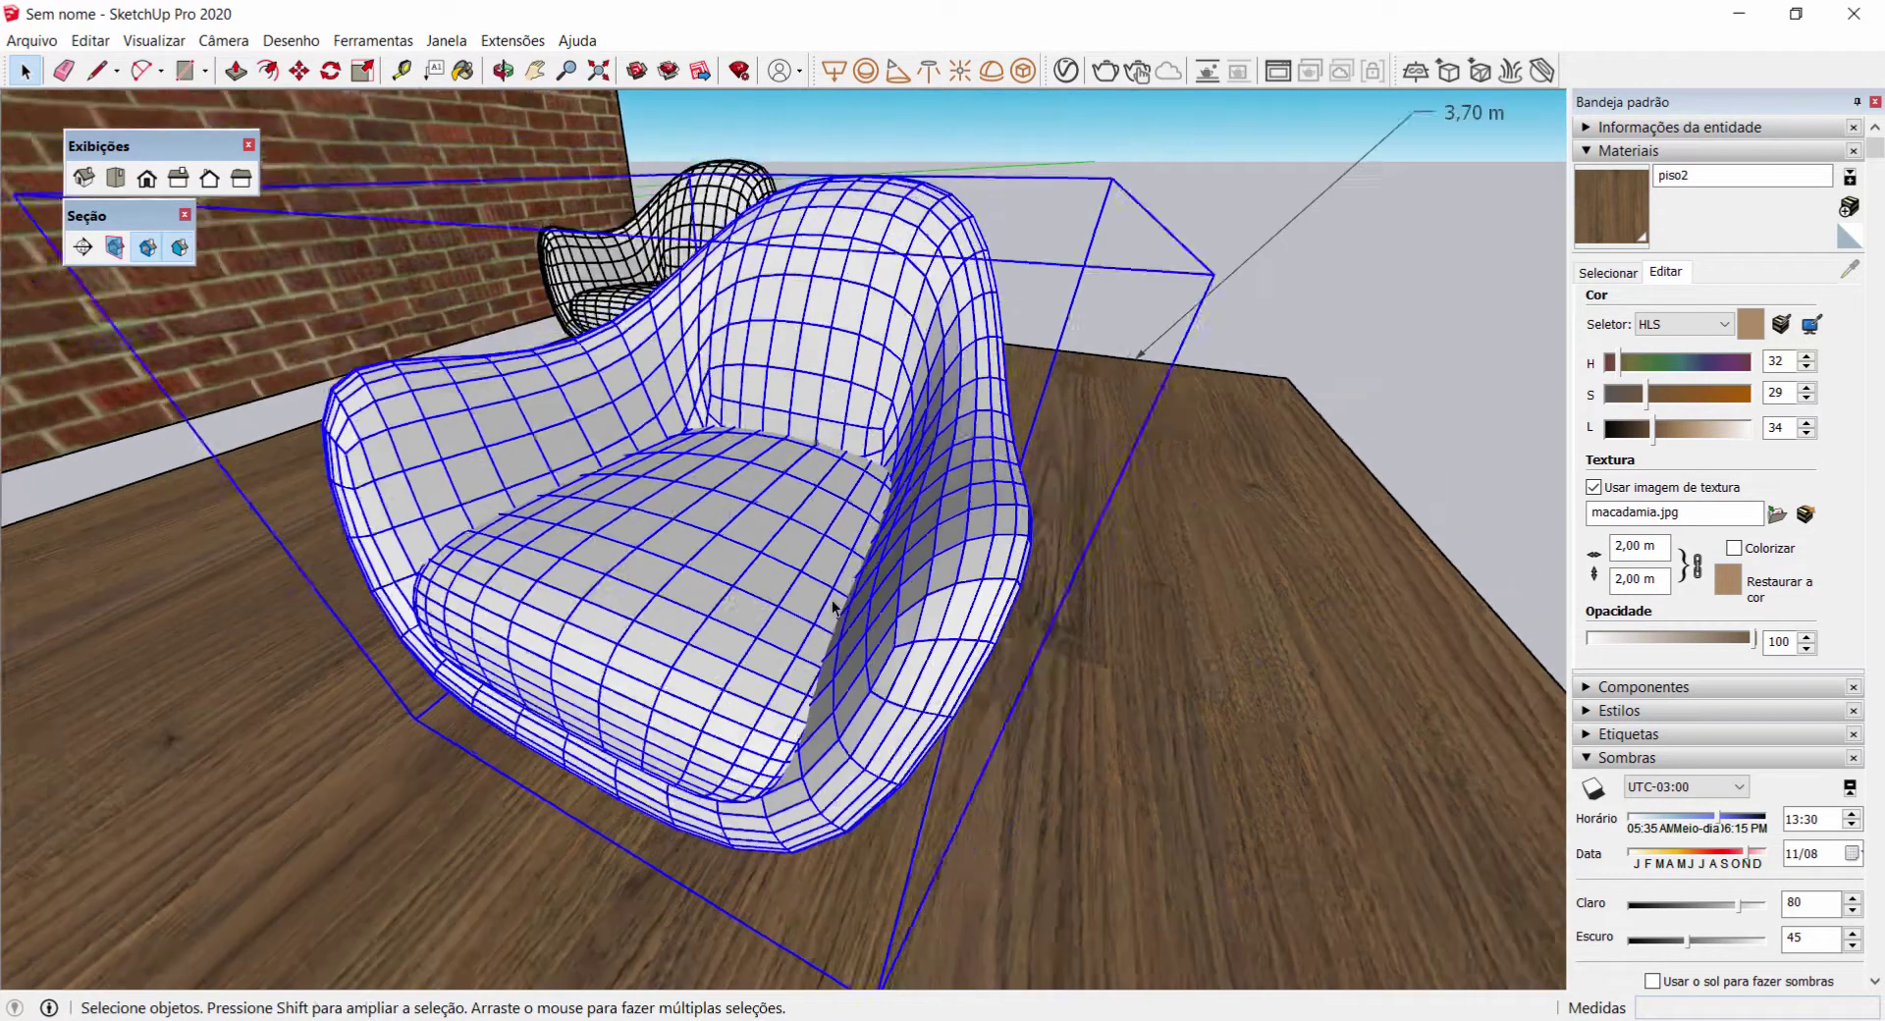
Step: Select the rear armchair beside the brick wall and frame it with Zoom Selection
scroll(774, 506, "down", 2)
scroll(788, 525, "up", 1)
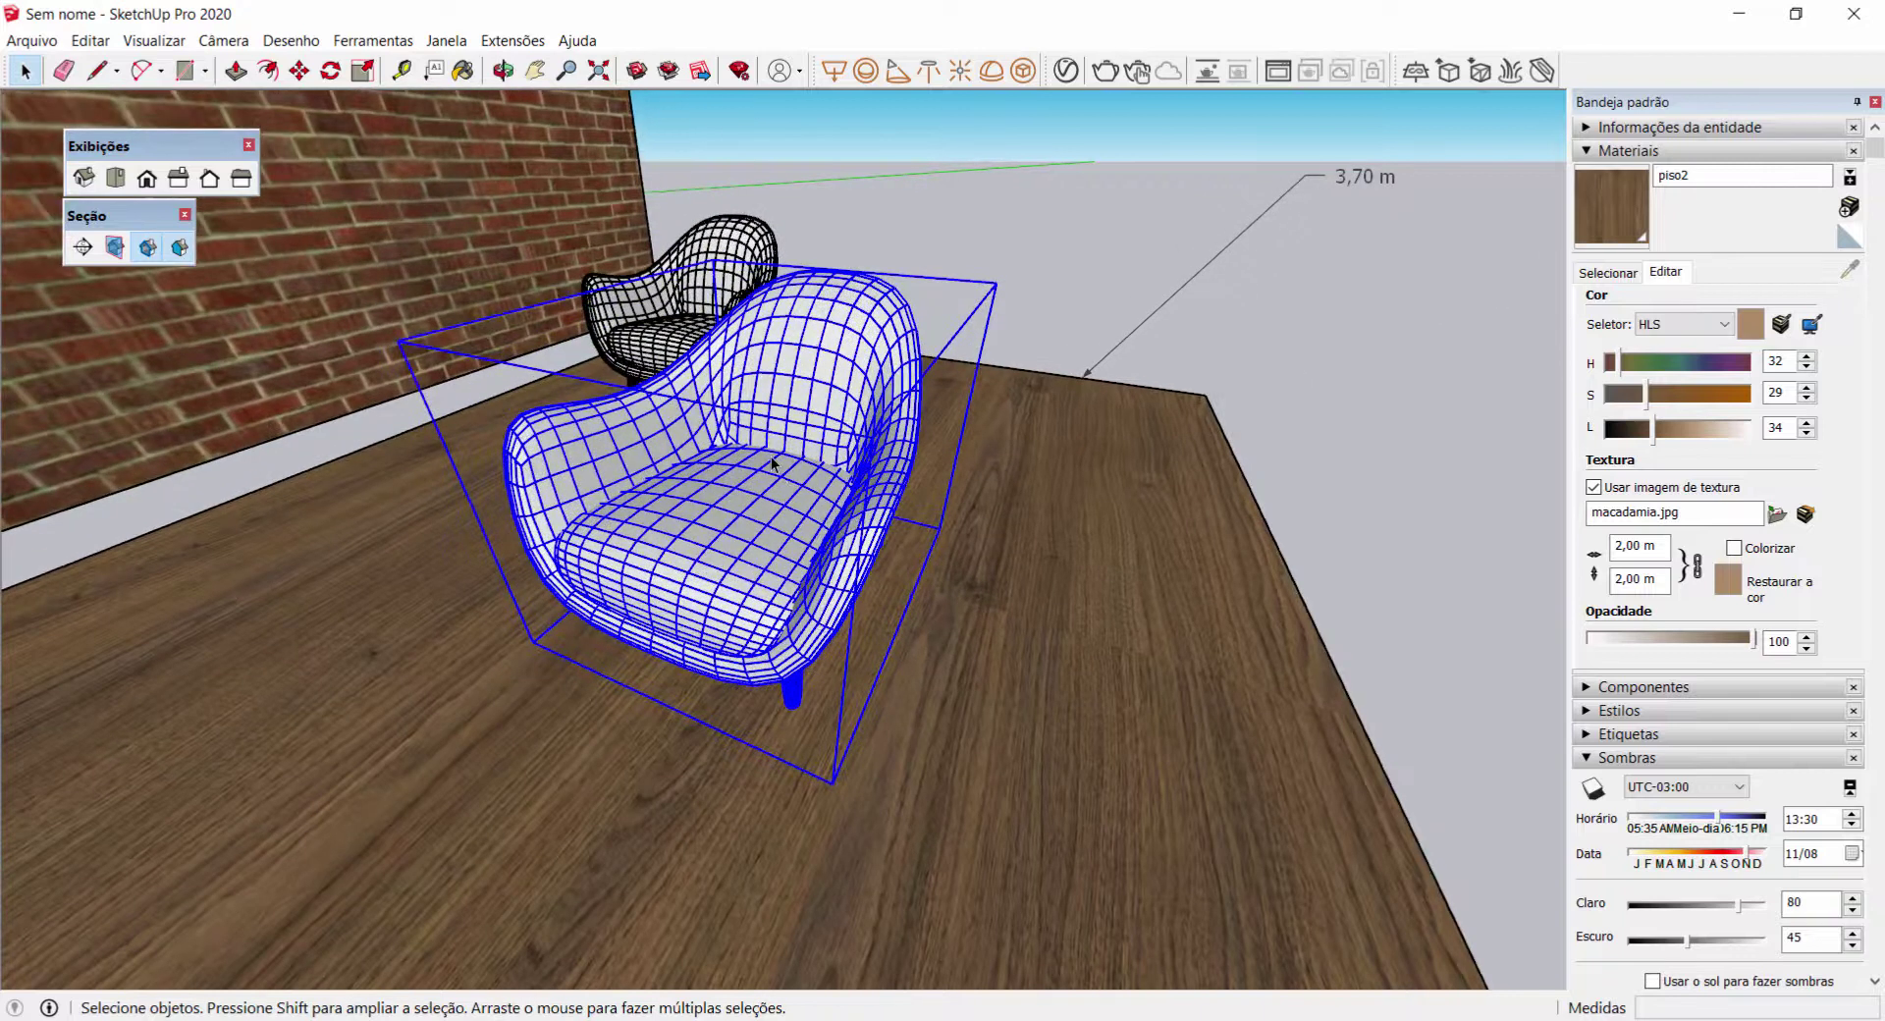
right_click(817, 336)
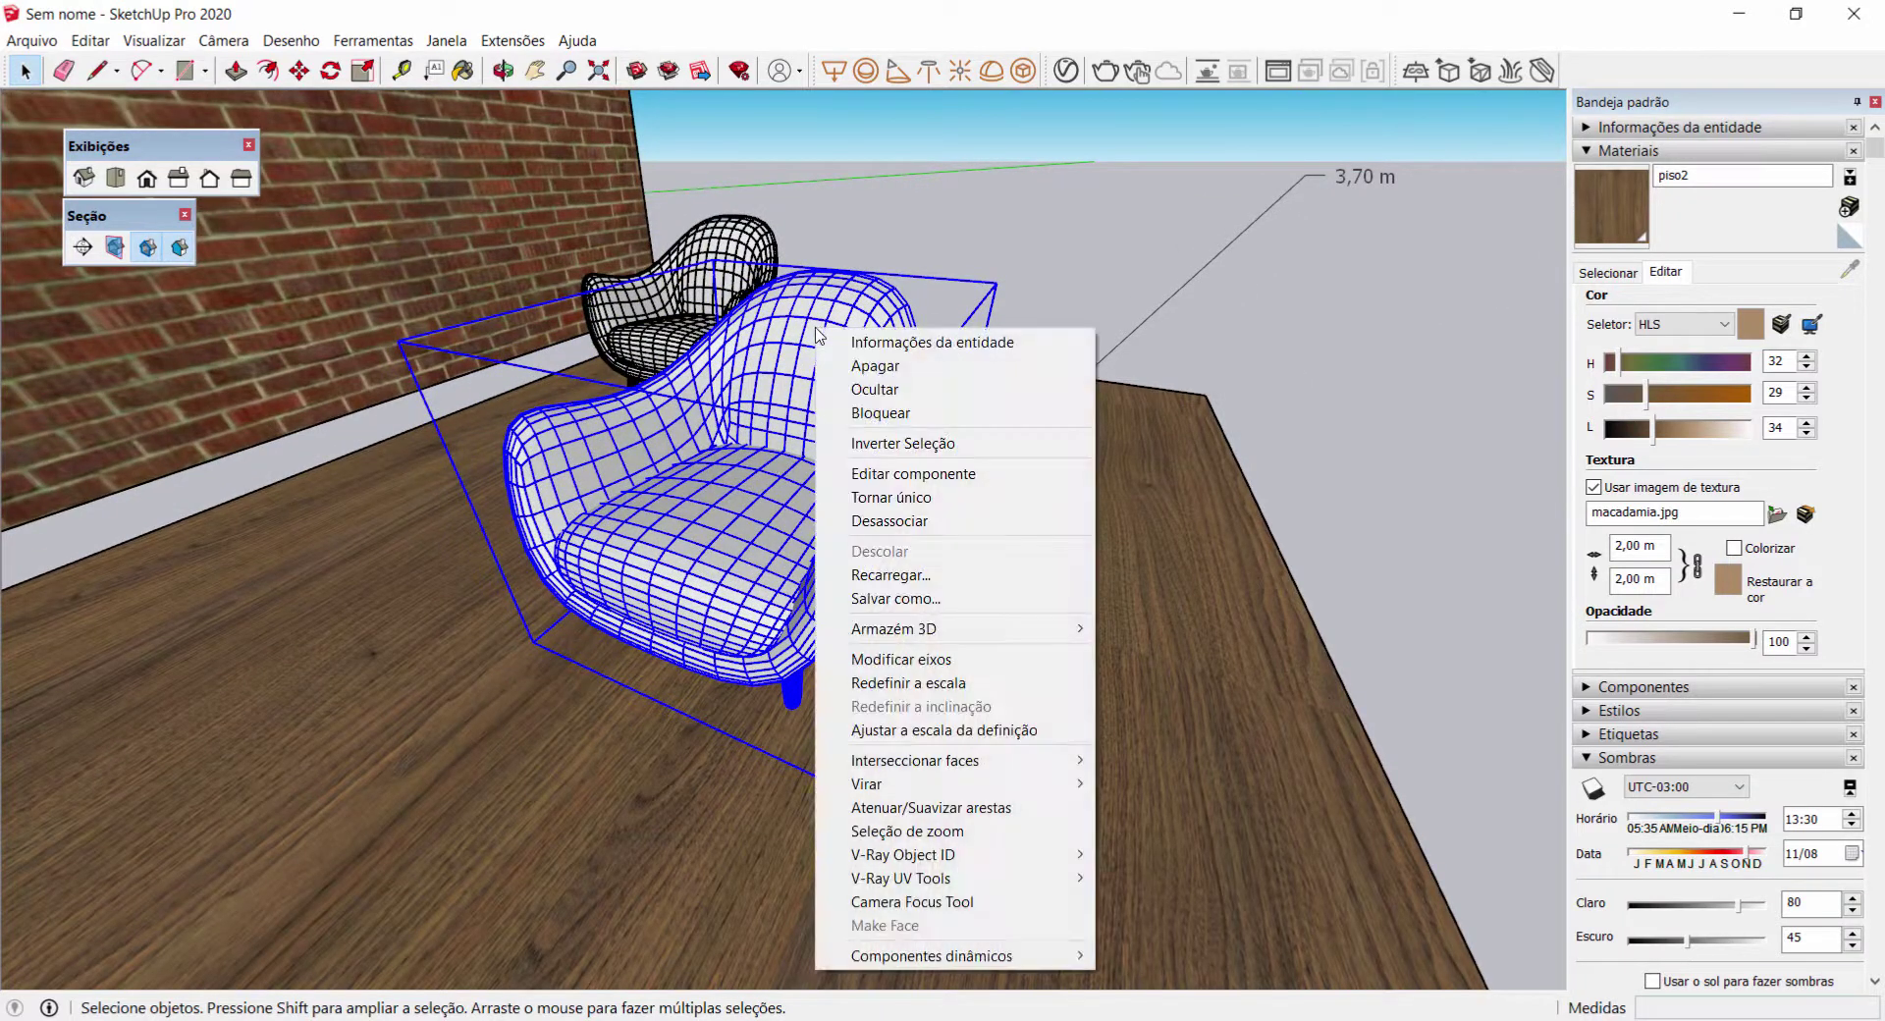
scroll(793, 322, "down", 5)
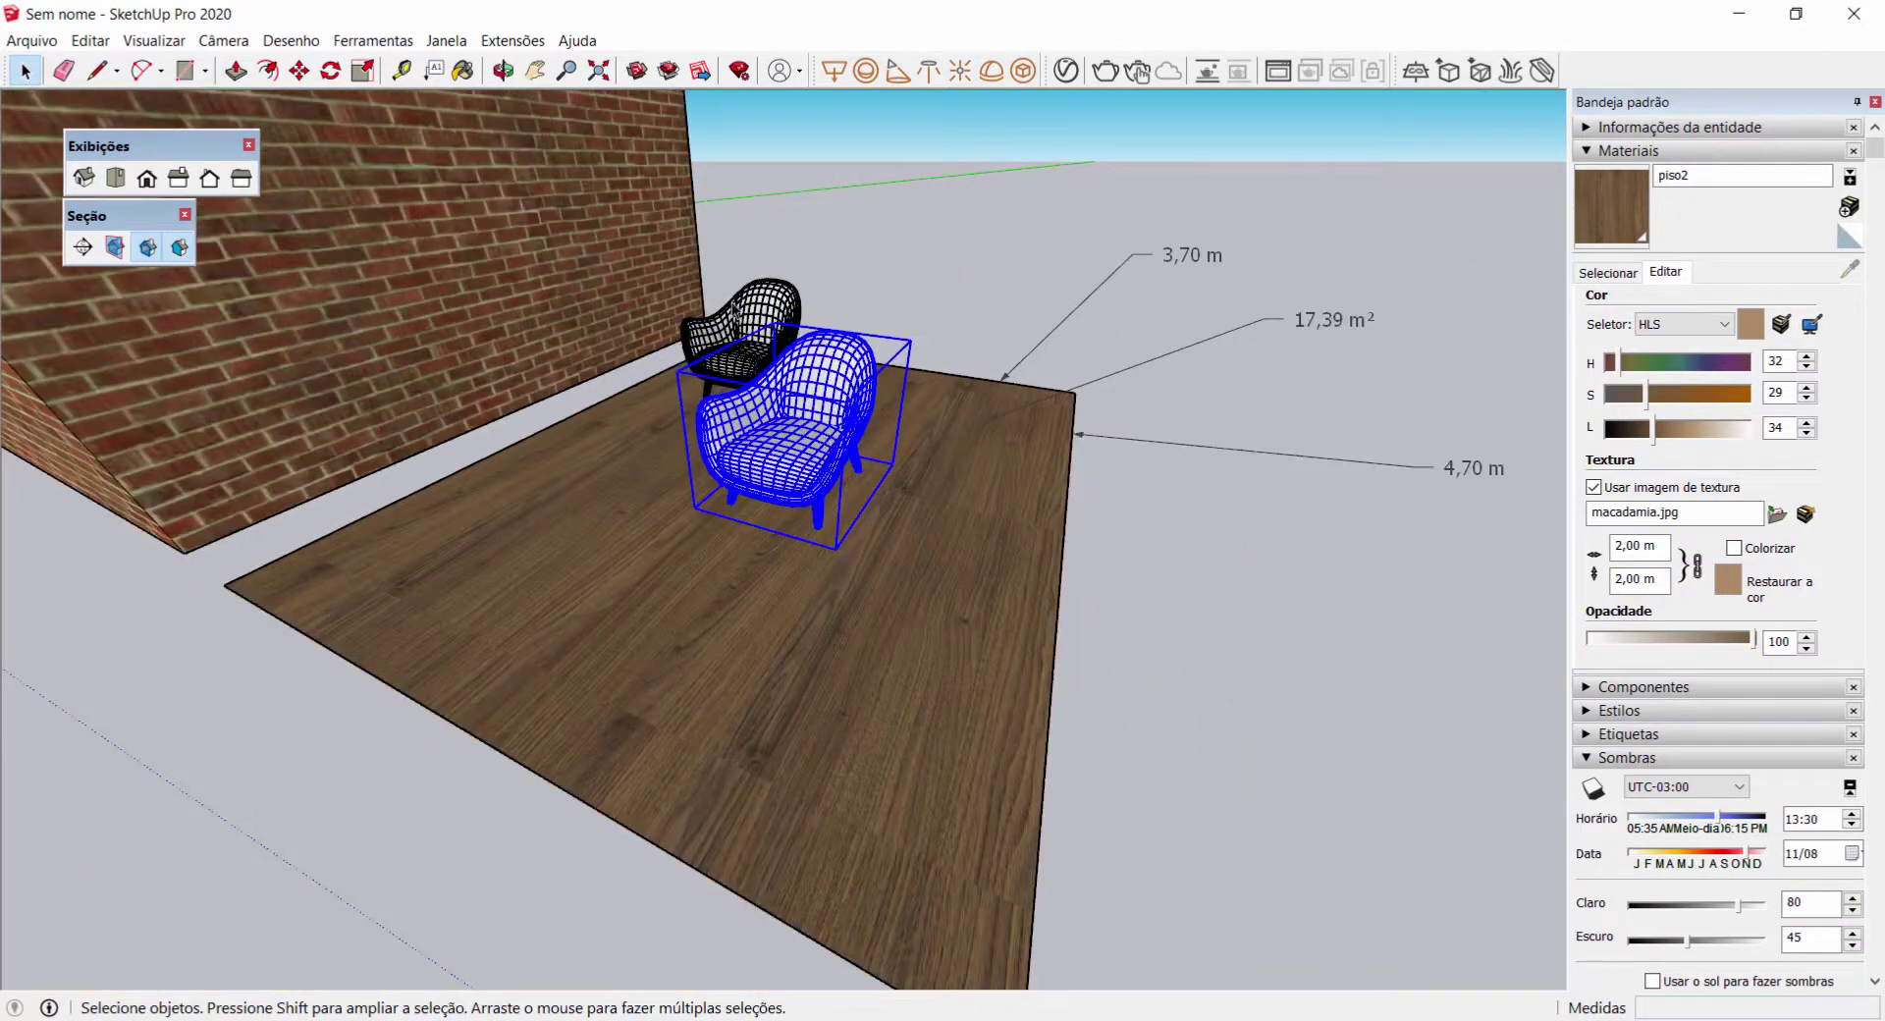
right_click(758, 304)
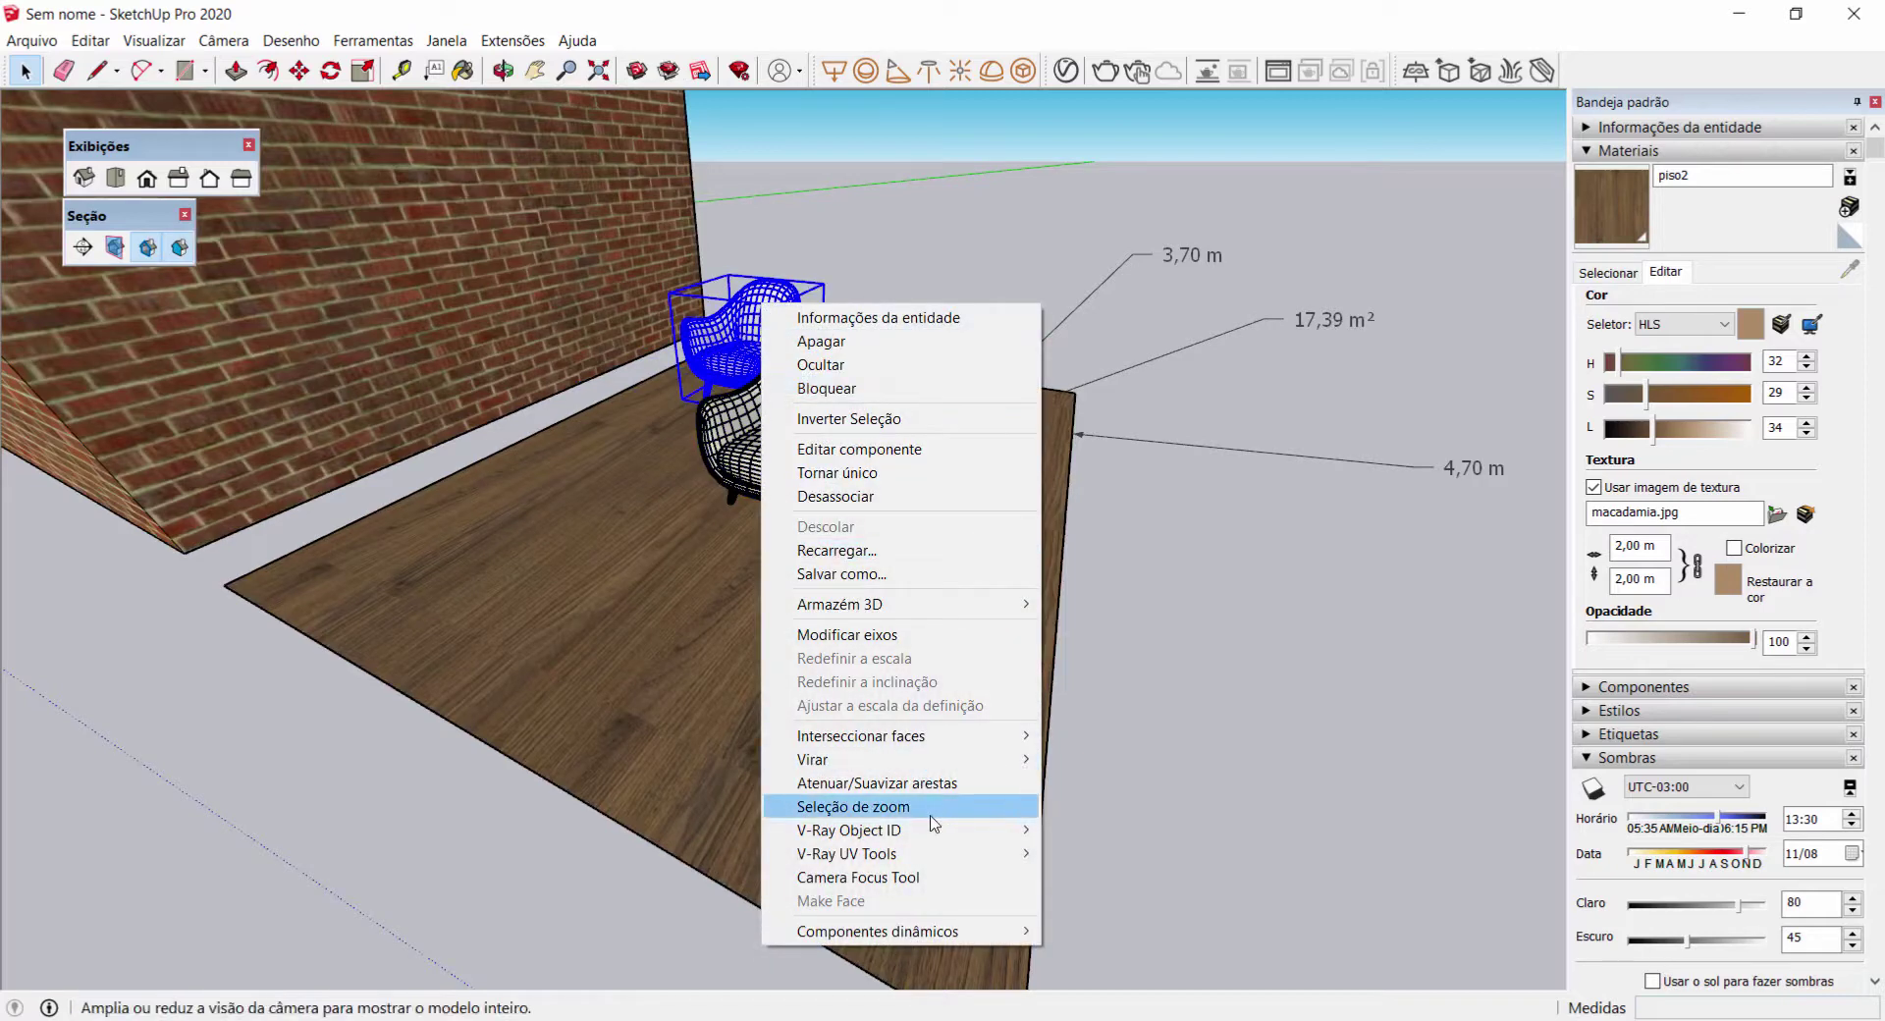
left_click(854, 807)
Step: Clear the armchair selection and return to an elevated overview of all the objects
scroll(874, 471, "down", 8)
left_click(1112, 358)
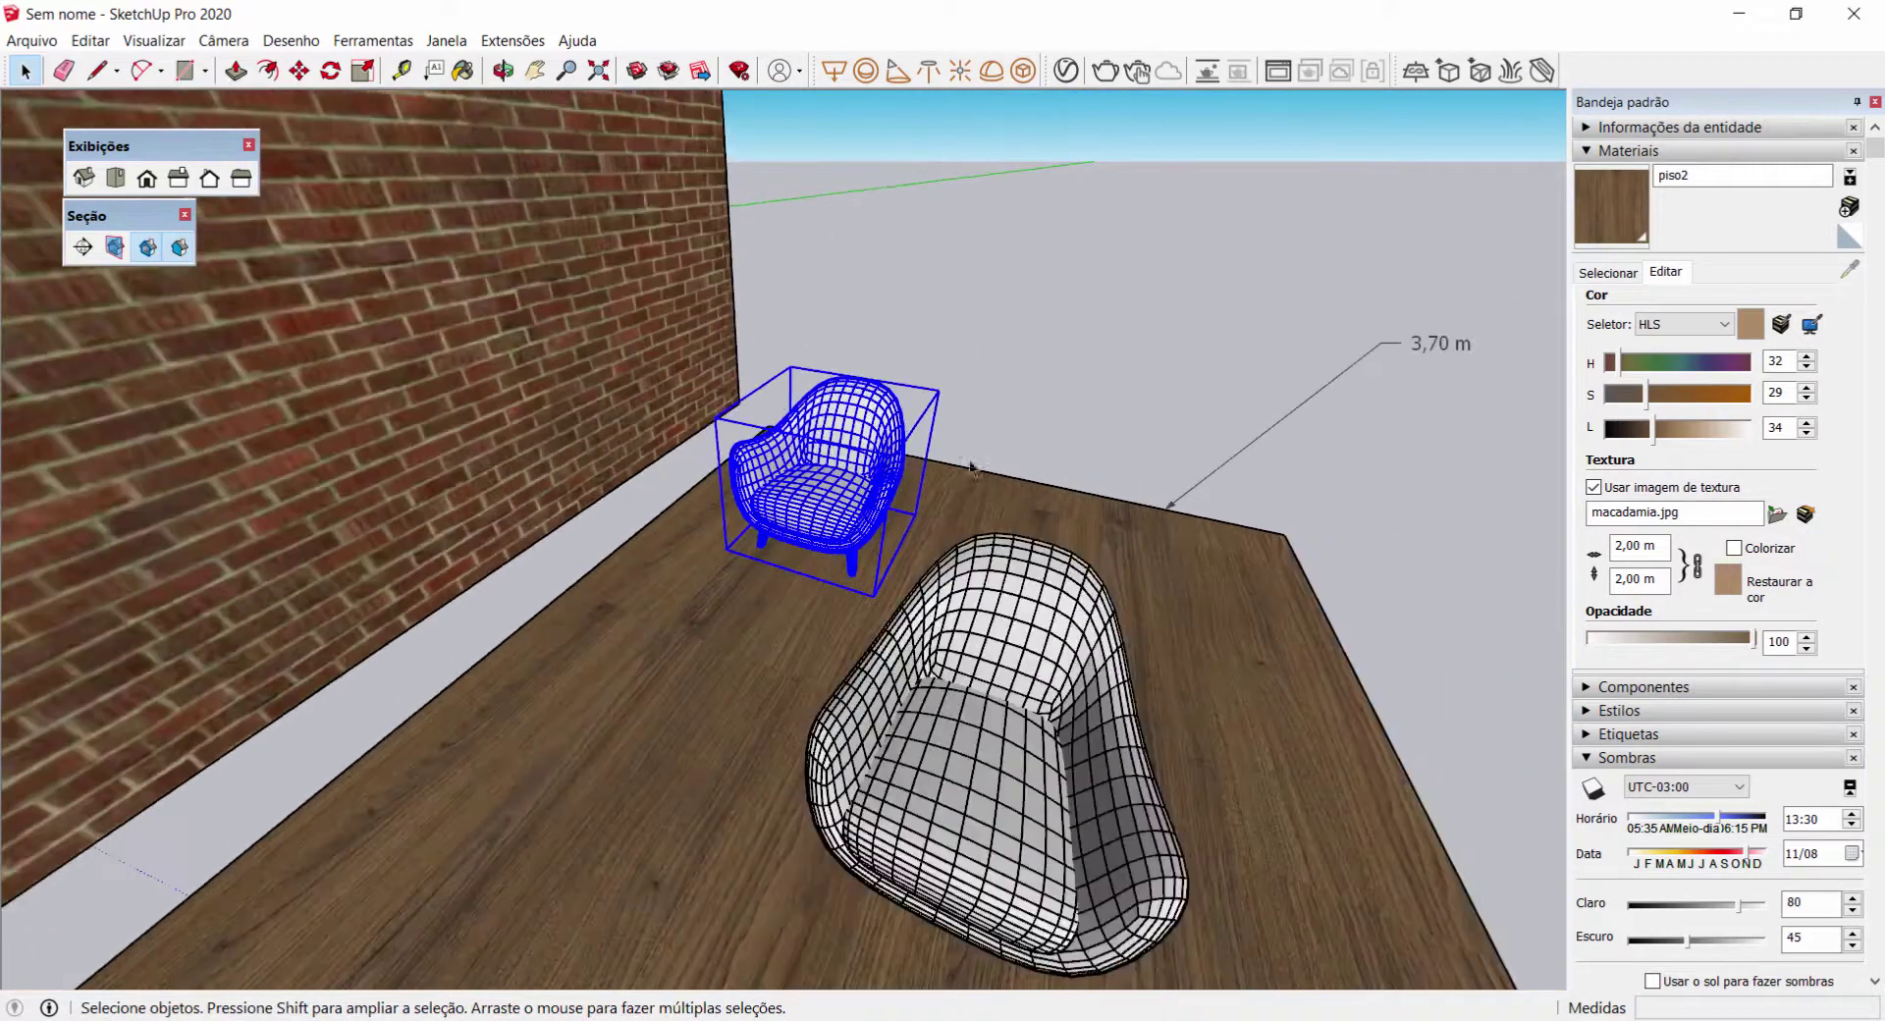
scroll(1111, 356, "down", 5)
middle_click_drag(1112, 356, 811, 651)
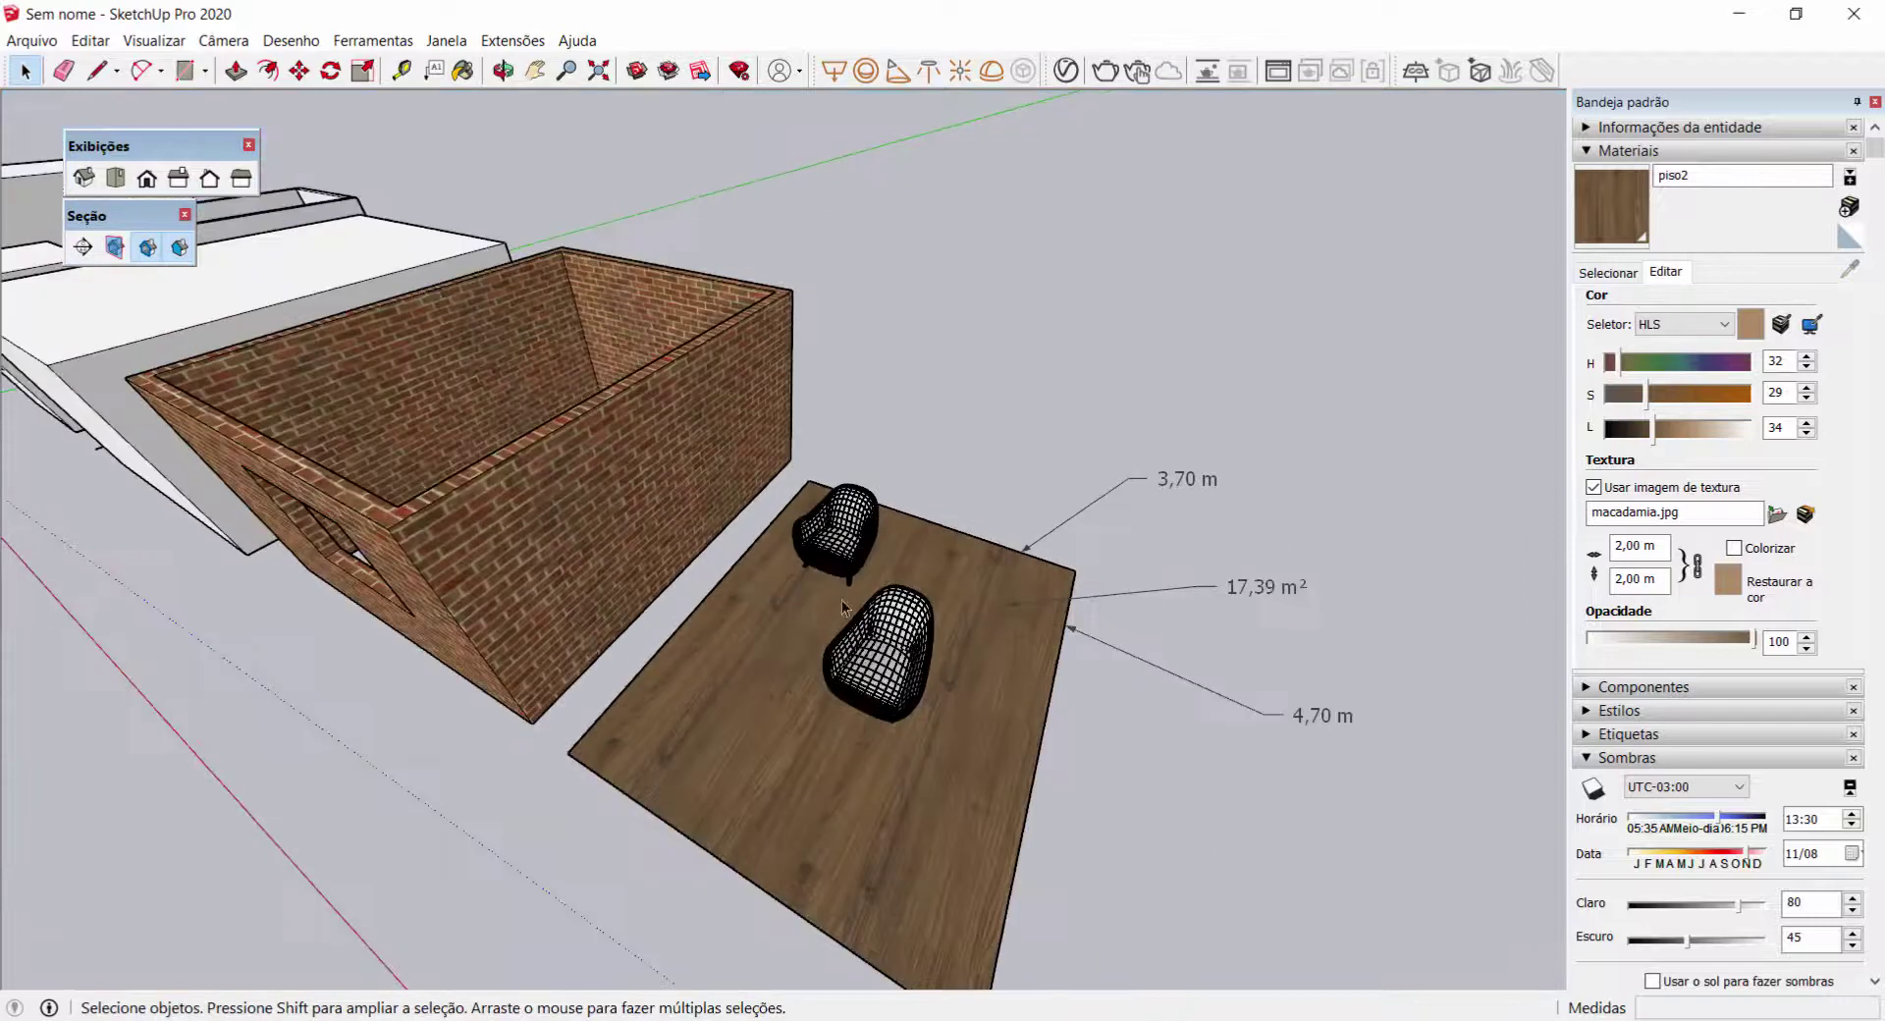
scroll(909, 457, "down", 4)
middle_click_drag(909, 458, 854, 535)
scroll(822, 496, "down", 2)
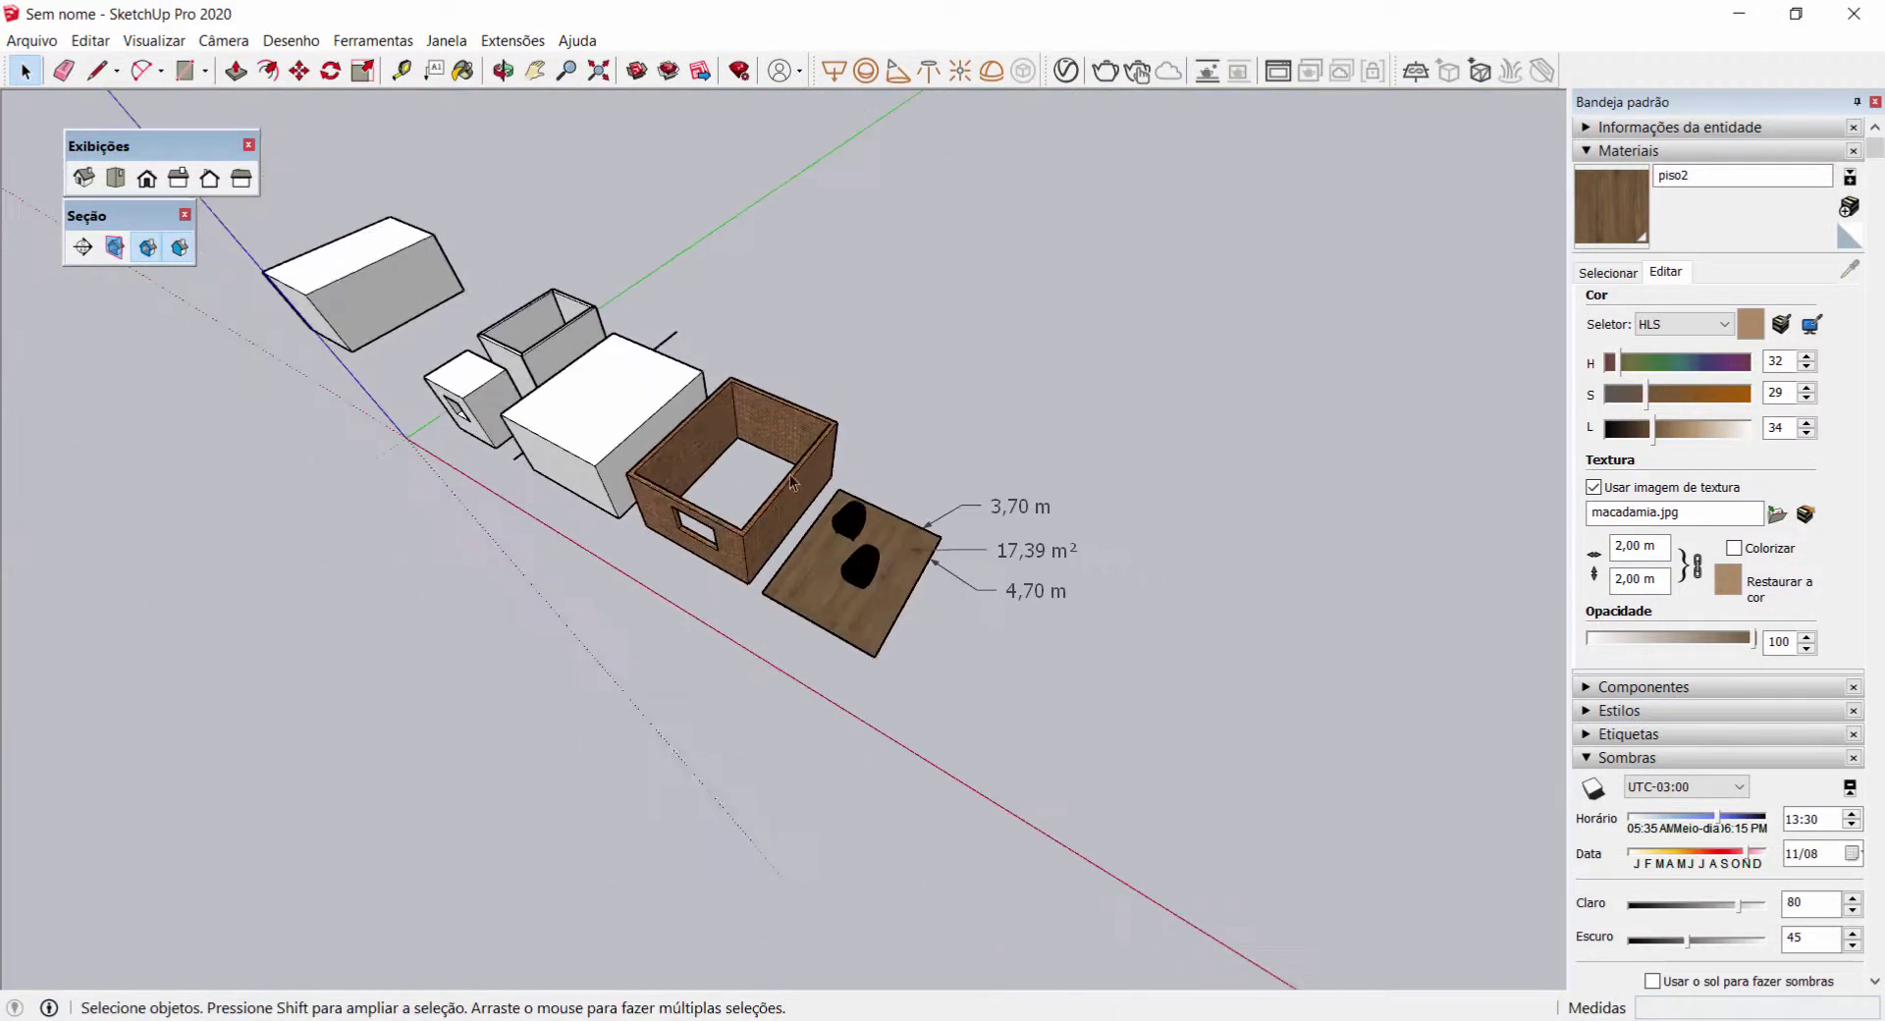
Step: Draw a tiny circle on the ground near the far inner corner of the brick room
scroll(719, 407, "up", 2)
scroll(746, 432, "up", 5)
key("c")
scroll(766, 461, "up", 4)
left_click(708, 474)
left_click(716, 467)
Step: Extrude the tiny circle upward into a small cylinder with Push/Pull
scroll(711, 471, "up", 4)
key("p")
scroll(687, 506, "up", 1)
left_click(699, 474)
left_click(700, 459)
key("space")
scroll(709, 498, "down", 3)
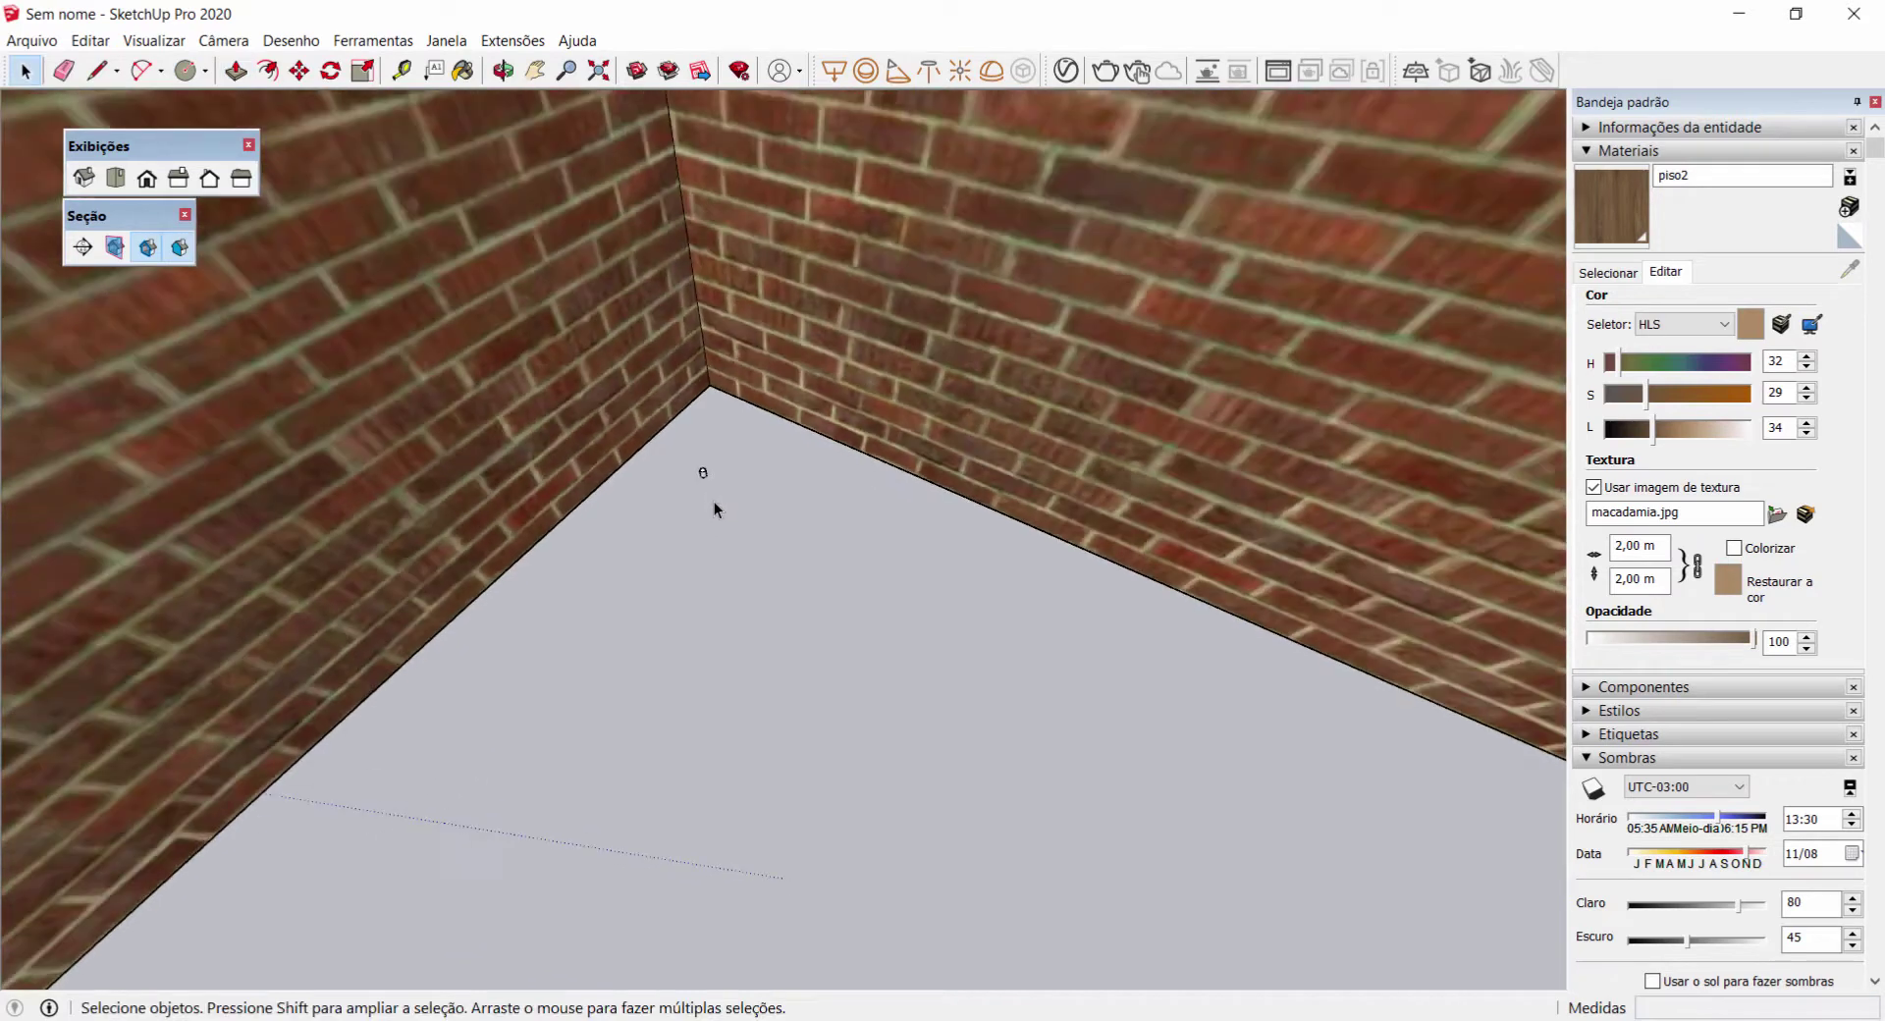
Step: Examine the small cylinder up close and return to an overview of all the objects
scroll(707, 495, "up", 6)
scroll(844, 580, "up", 8)
scroll(938, 595, "down", 5)
scroll(864, 587, "down", 12)
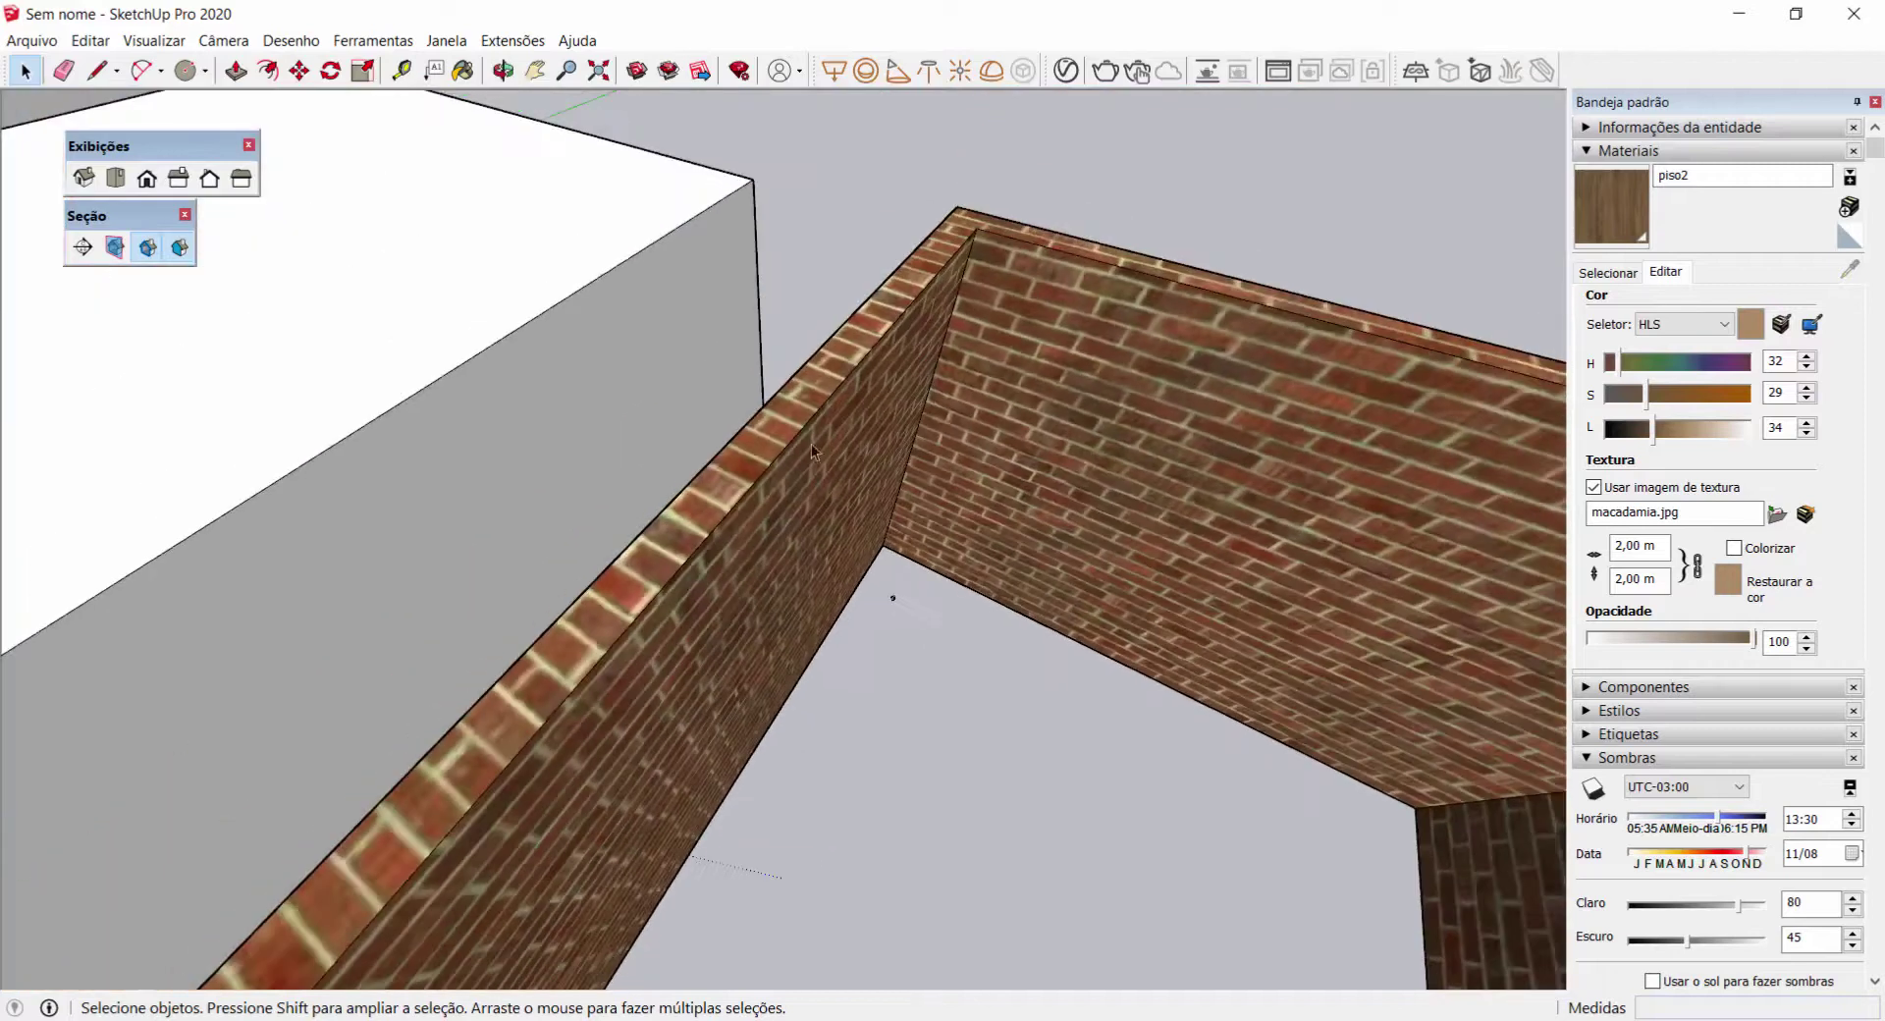
scroll(817, 432, "down", 12)
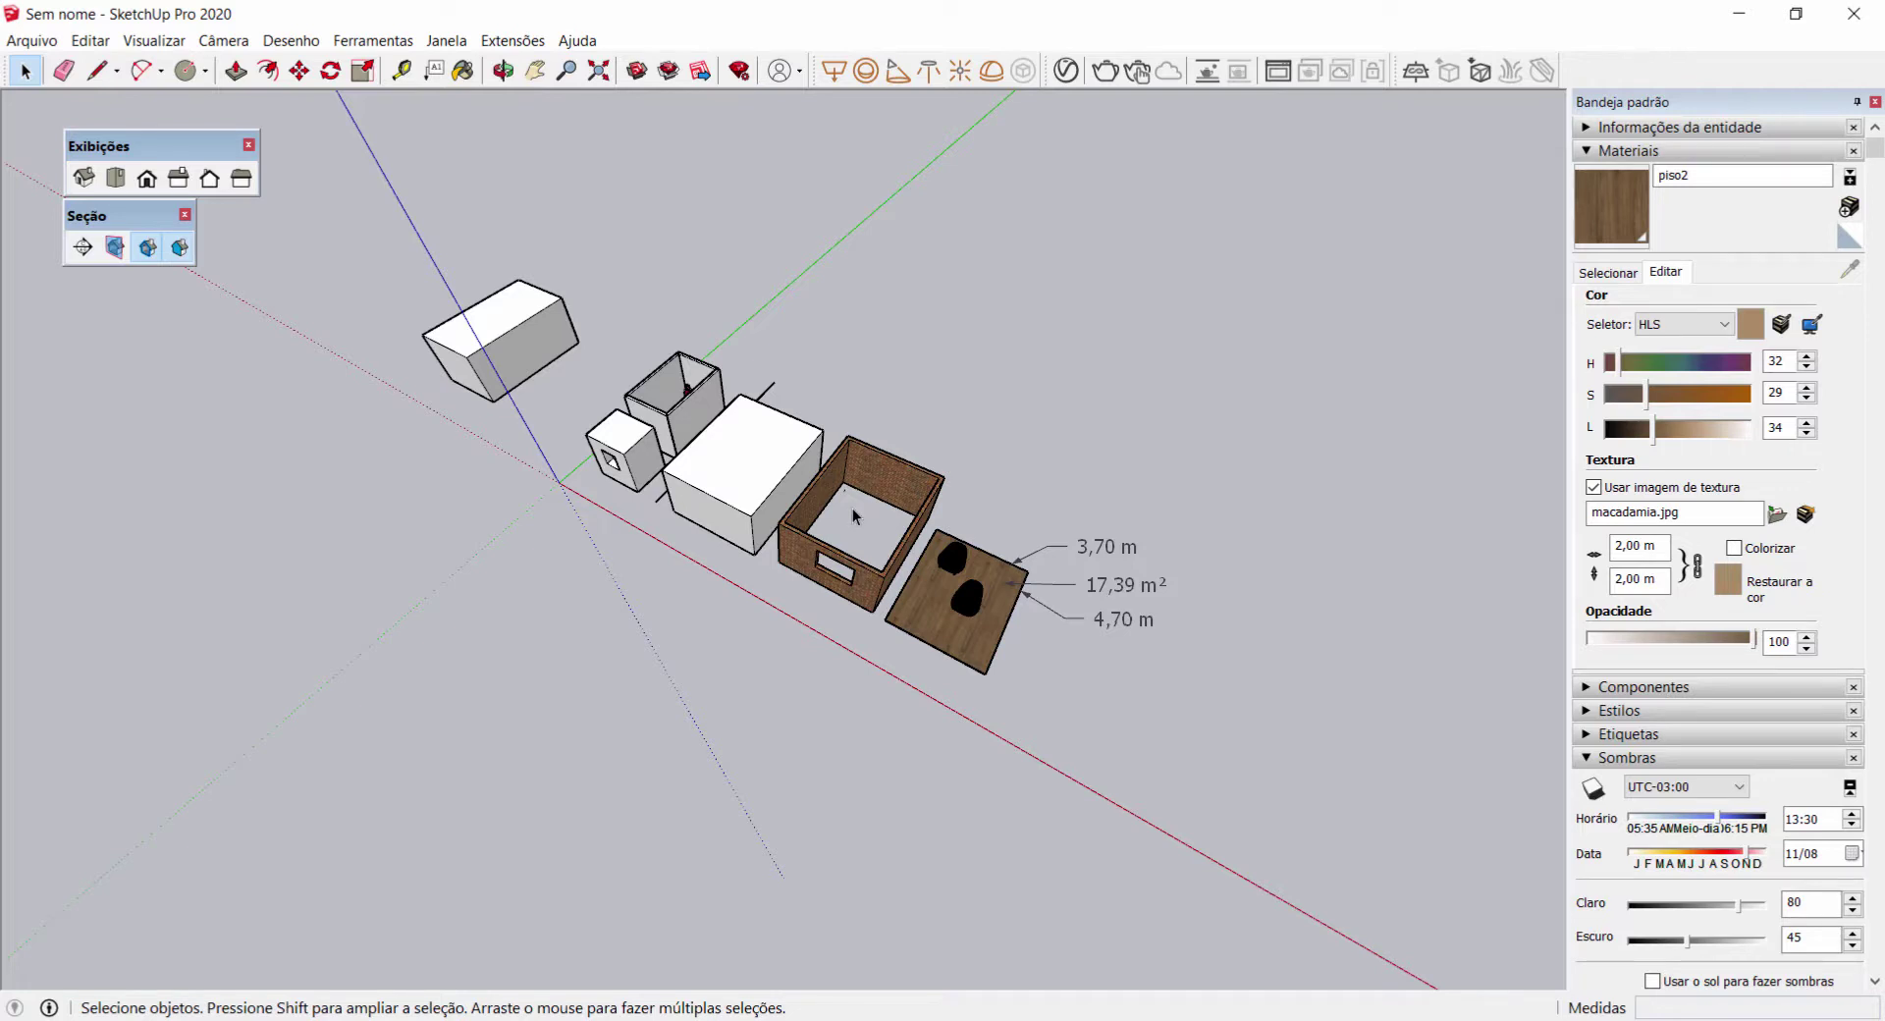
Step: Approach the small cylinder in the brick room and move the camera closer and farther with the Zoom tool
scroll(852, 508, "up", 6)
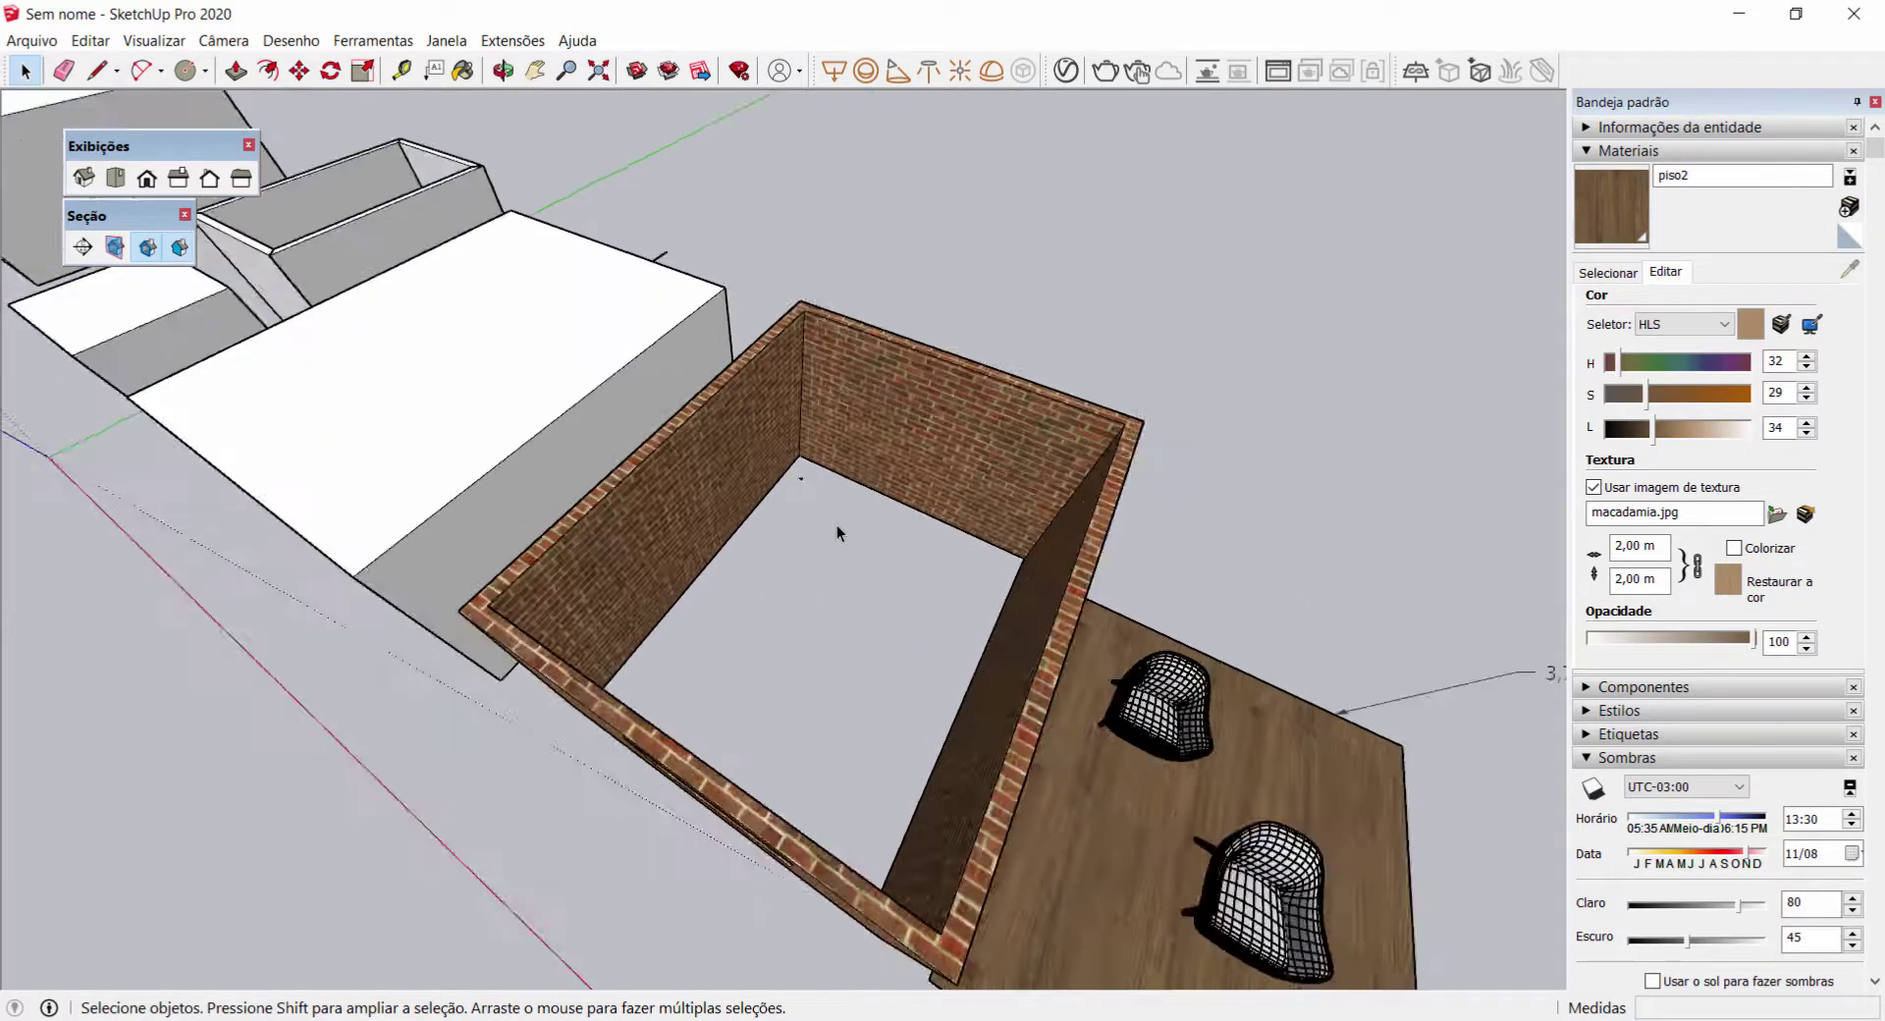
scroll(837, 525, "up", 8)
key("z")
scroll(649, 553, "up", 6)
left_click_drag(720, 378, 744, 447)
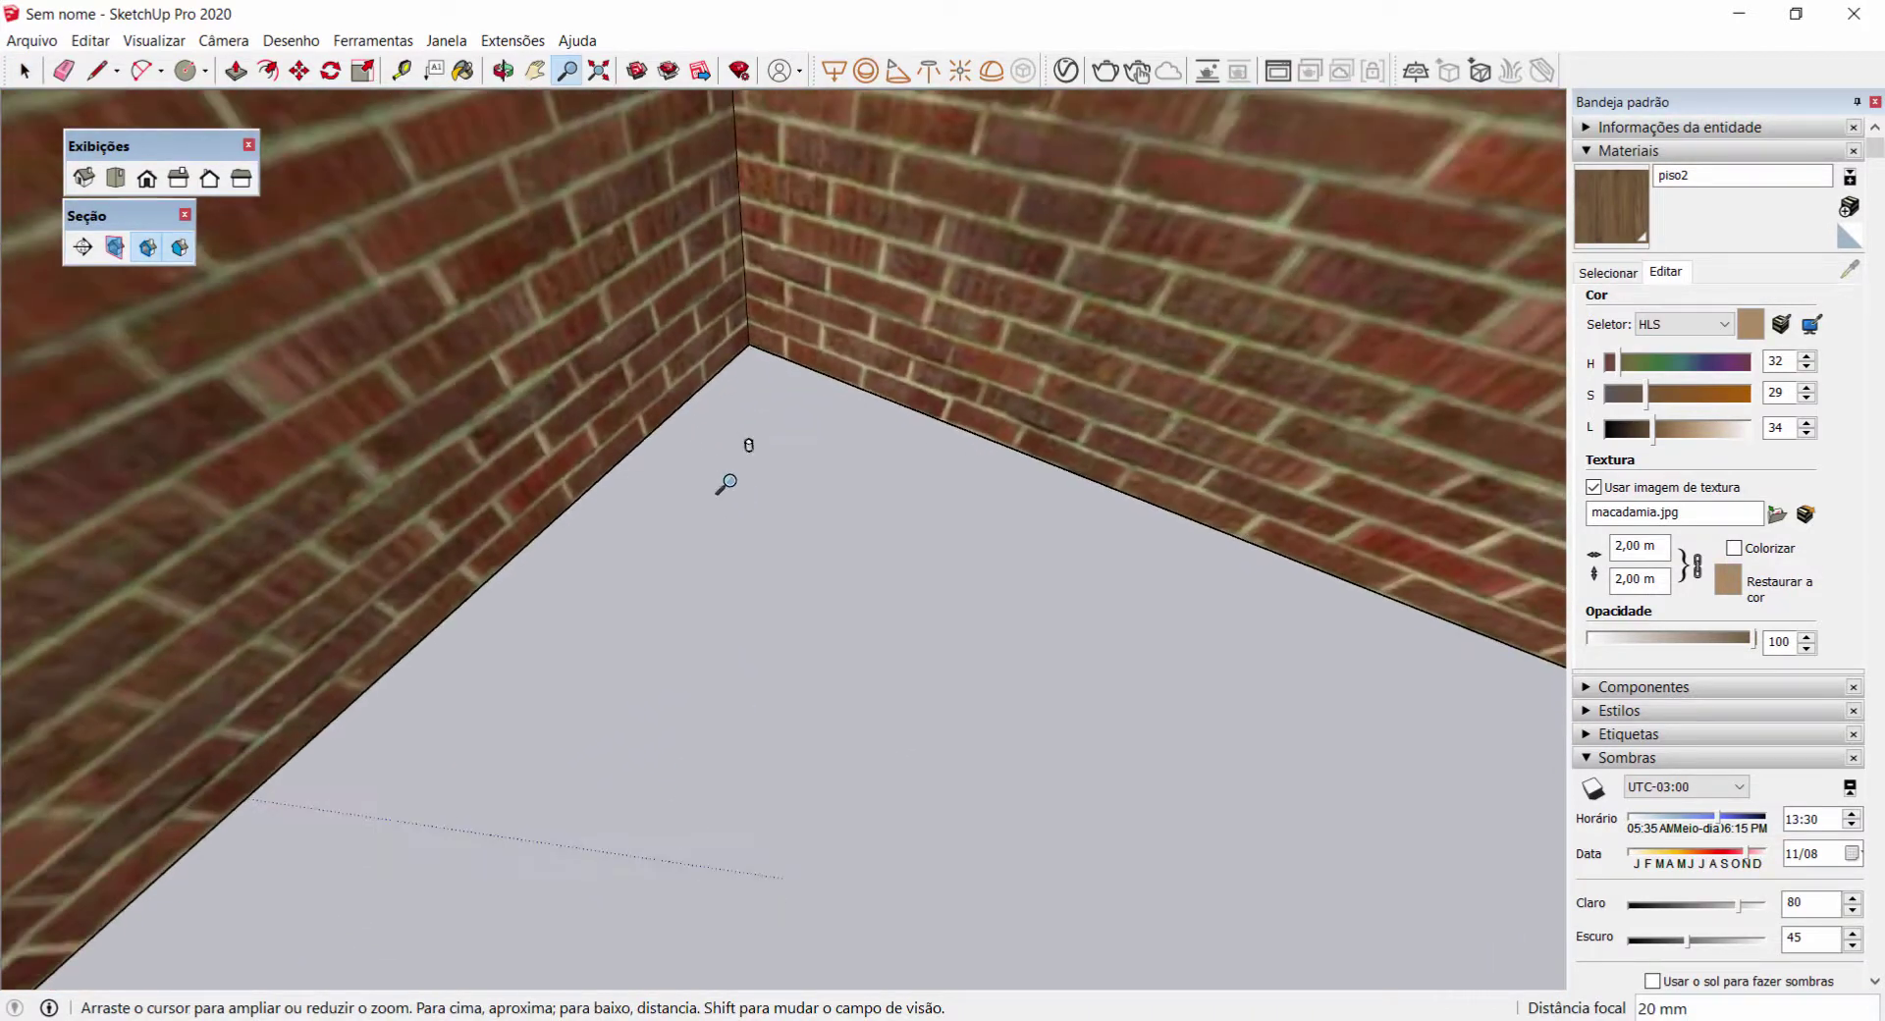
left_click_drag(795, 644, 772, 775)
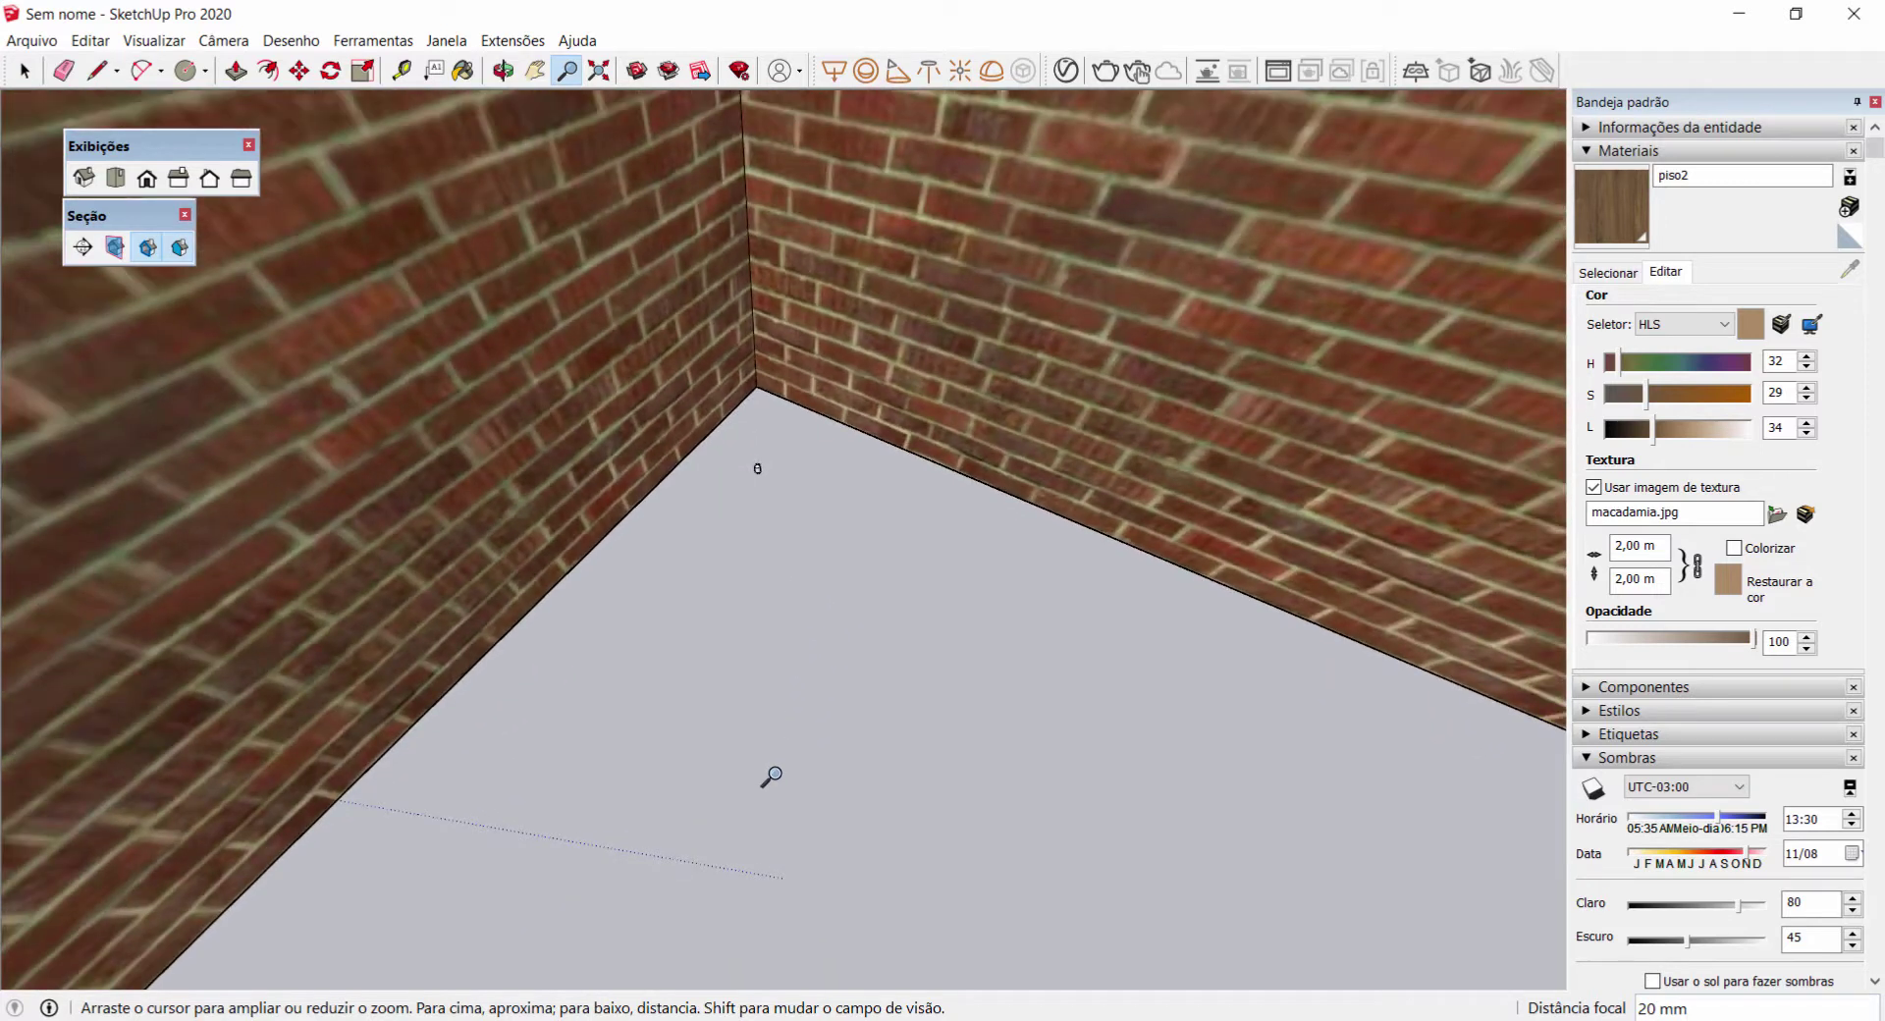
left_click_drag(909, 986, 671, 5)
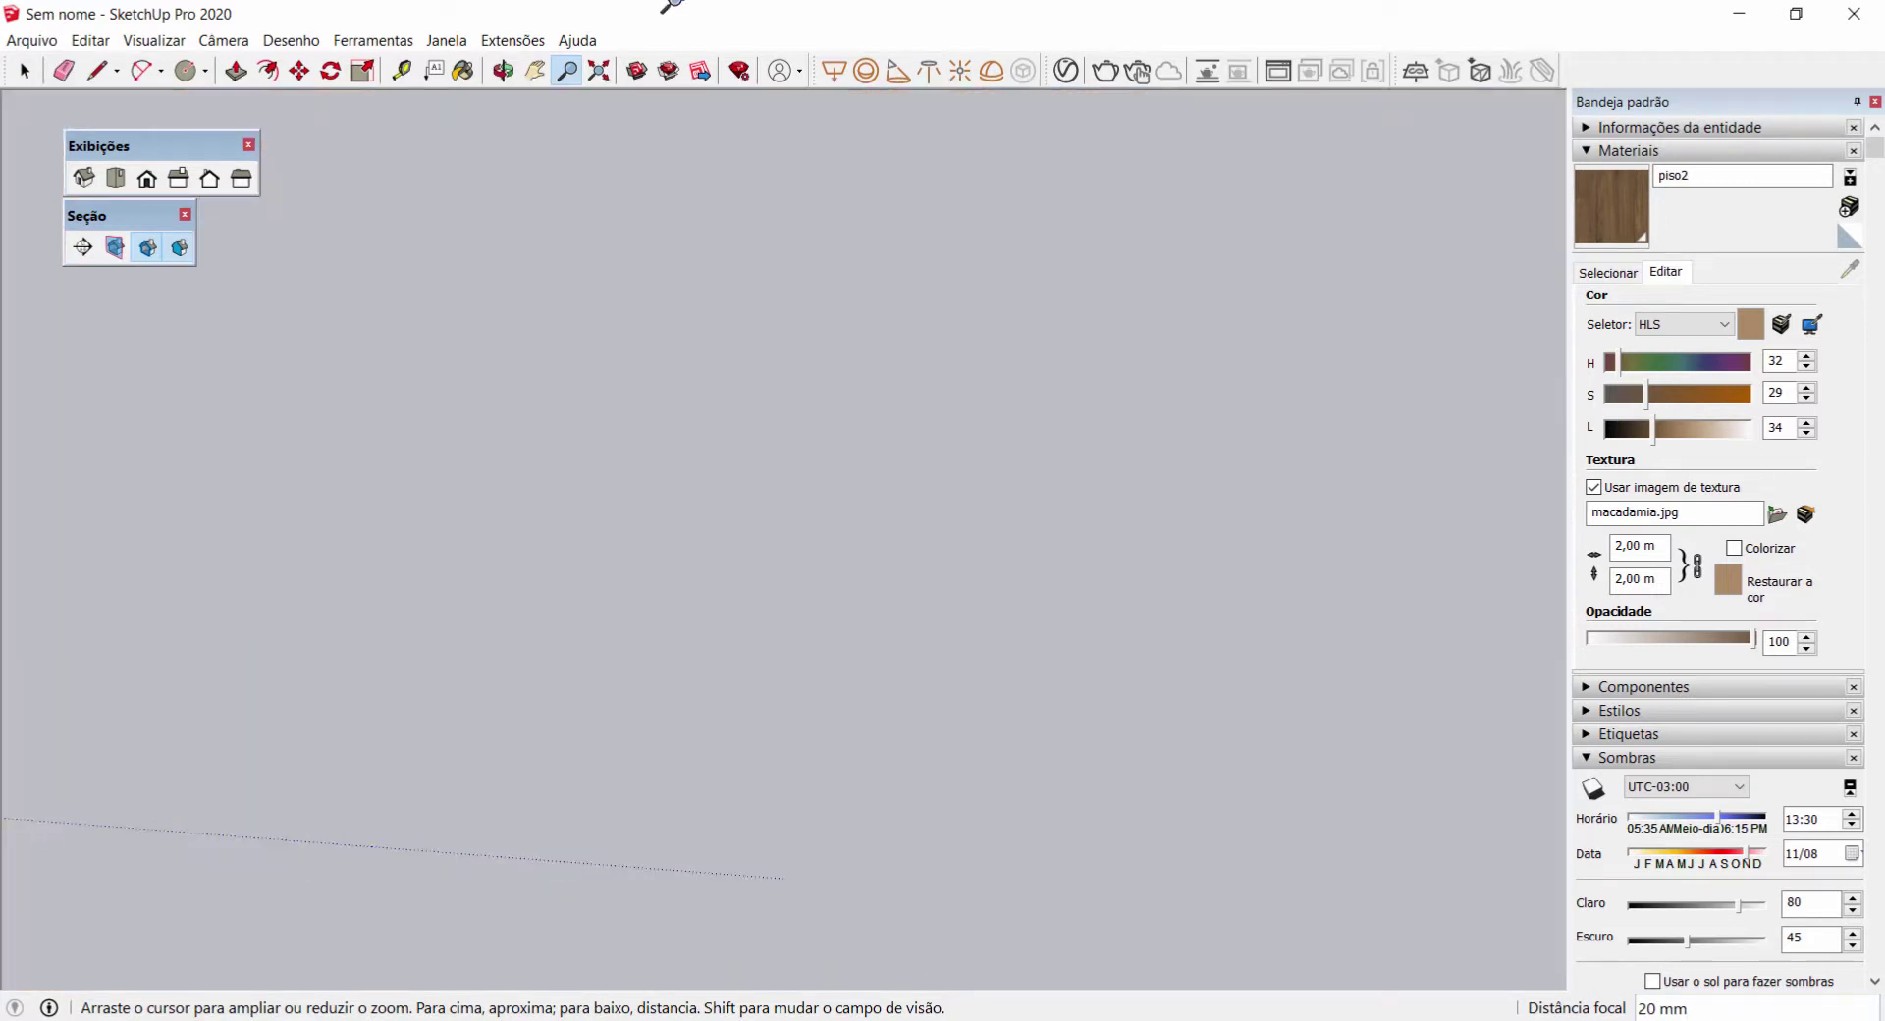
left_click_drag(622, 105, 621, 18)
Step: Bring the small cylinder back into view and back away until the surrounding brick walls are in frame
middle_click_drag(661, 278, 858, 468)
scroll(825, 442, "up", 4)
scroll(766, 449, "down", 6)
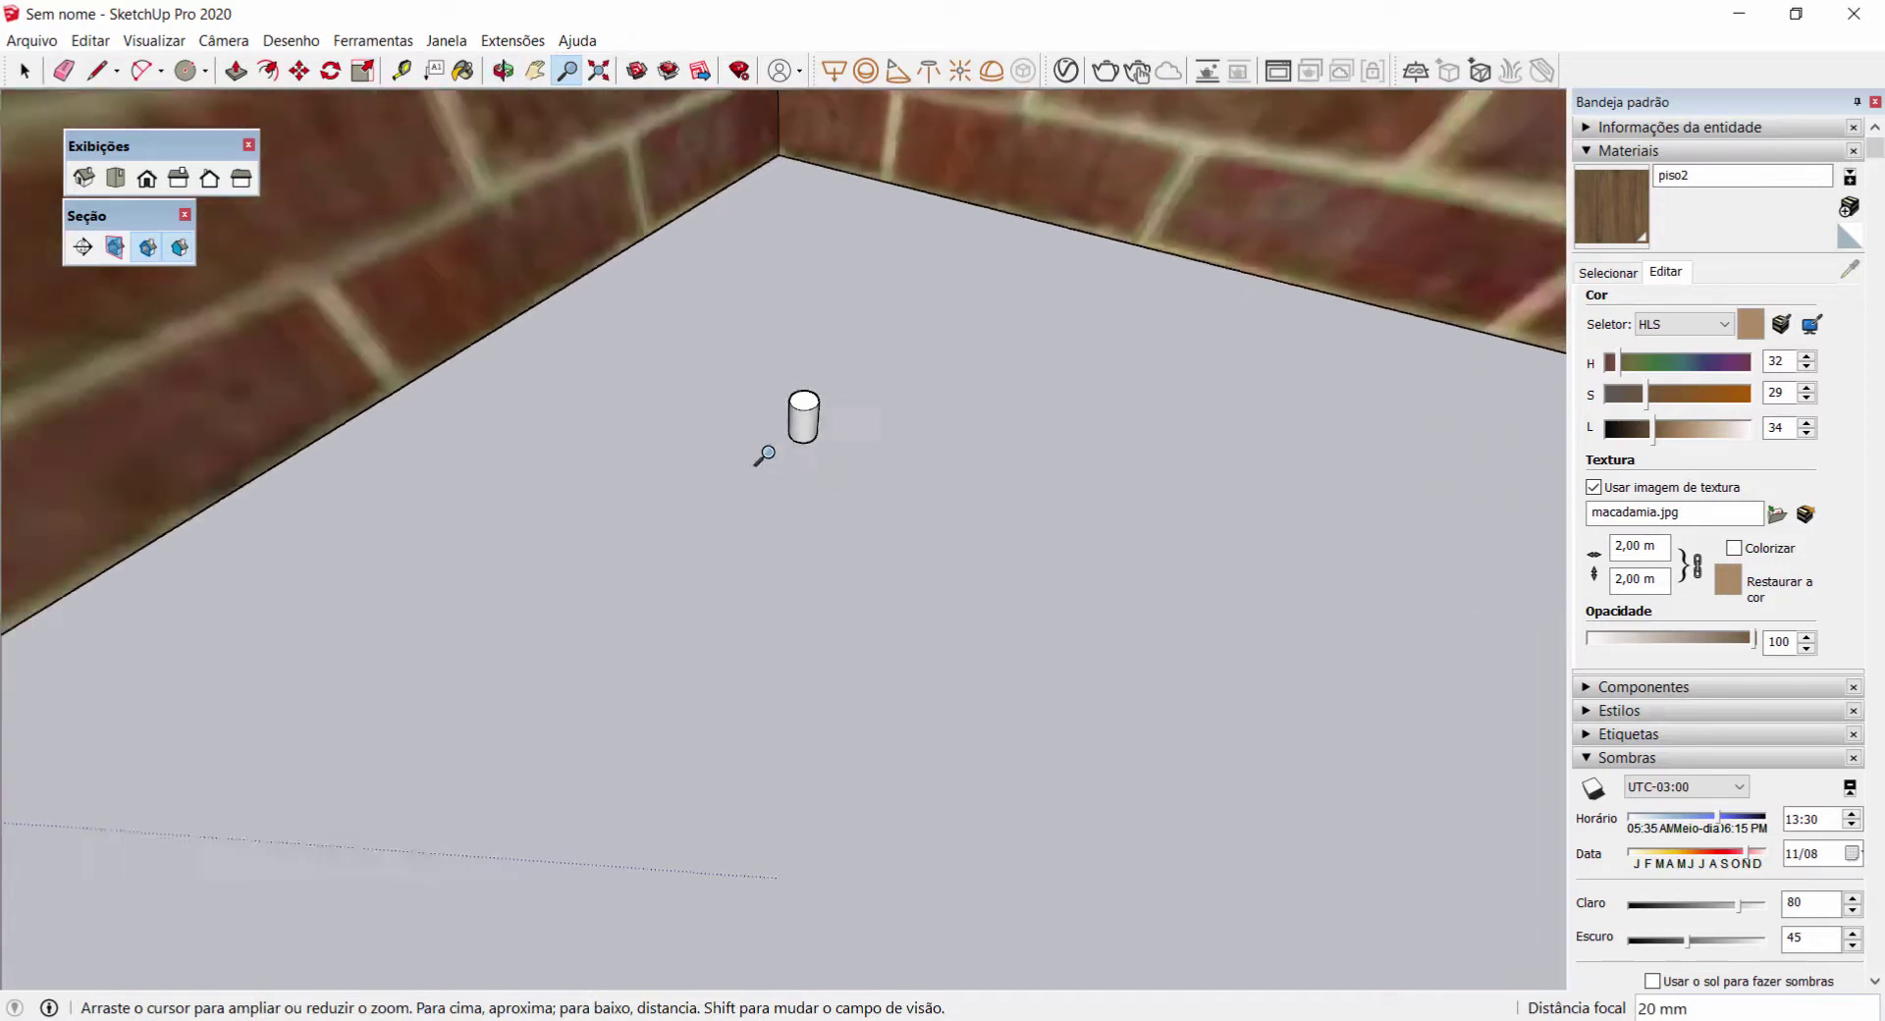
scroll(810, 465, "down", 1)
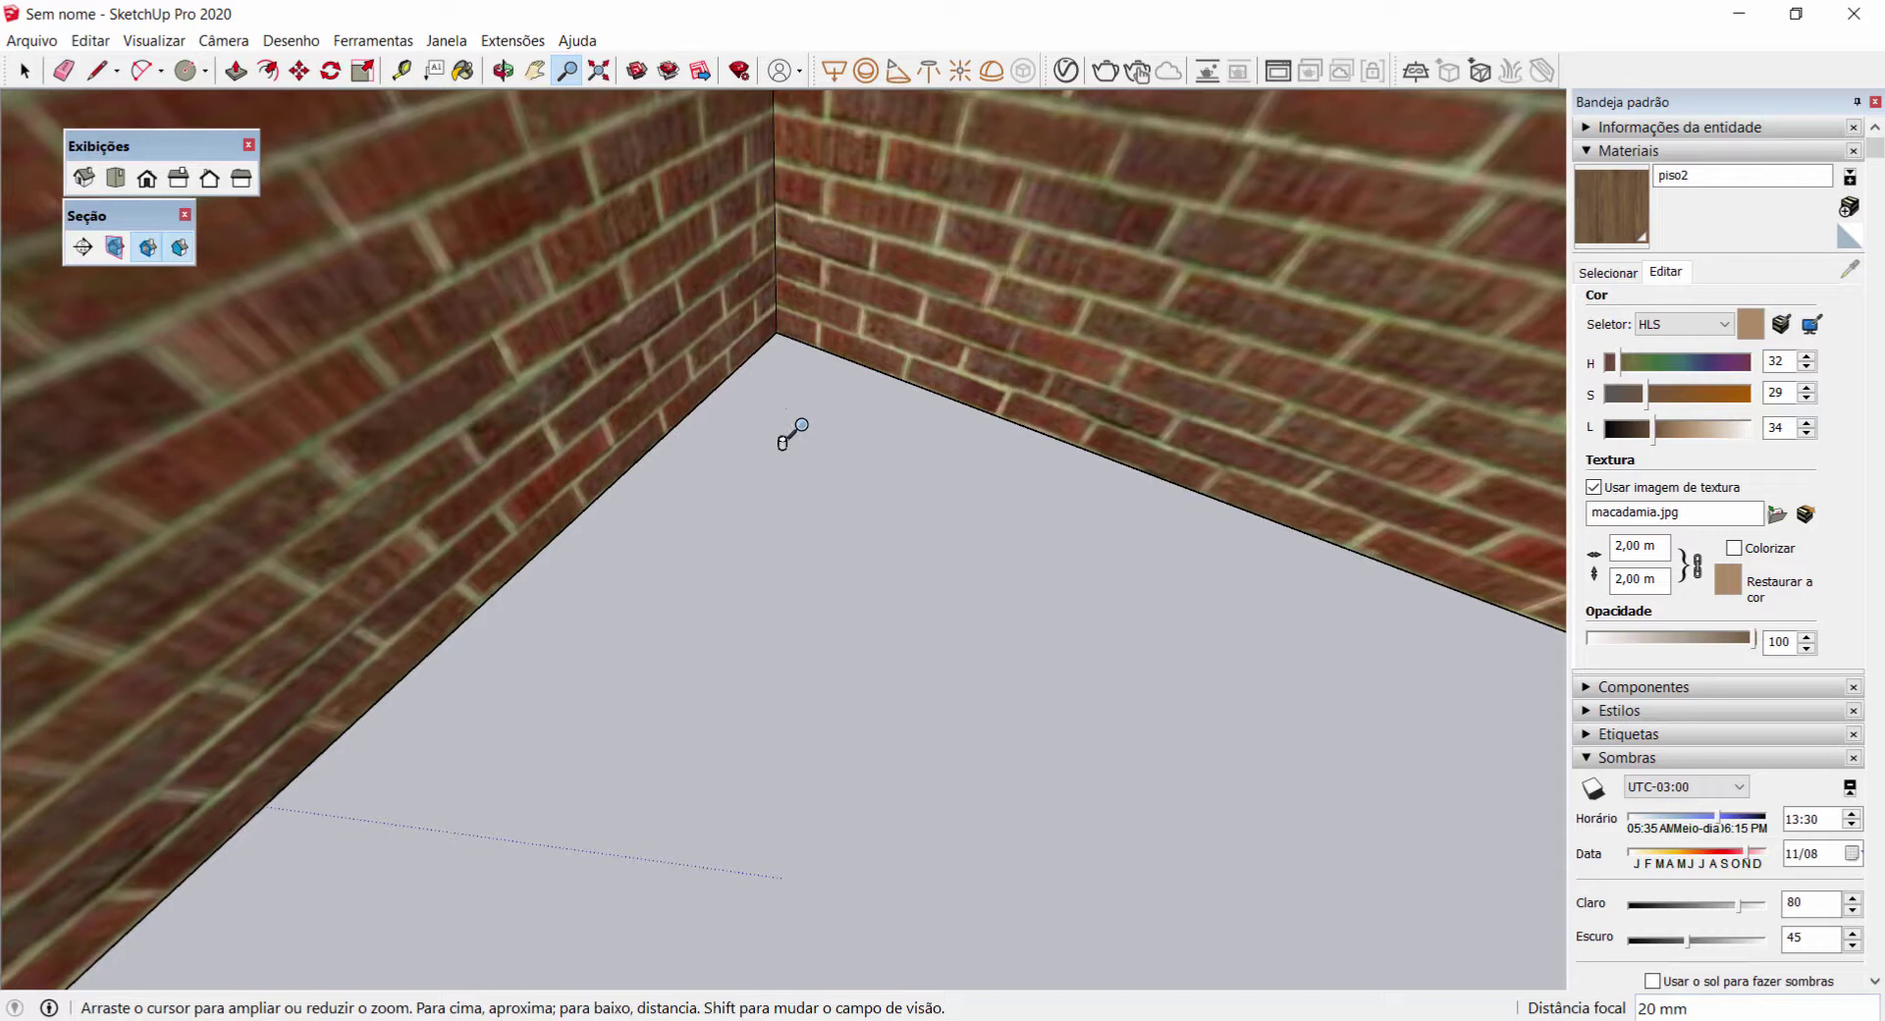
scroll(787, 395, "down", 5)
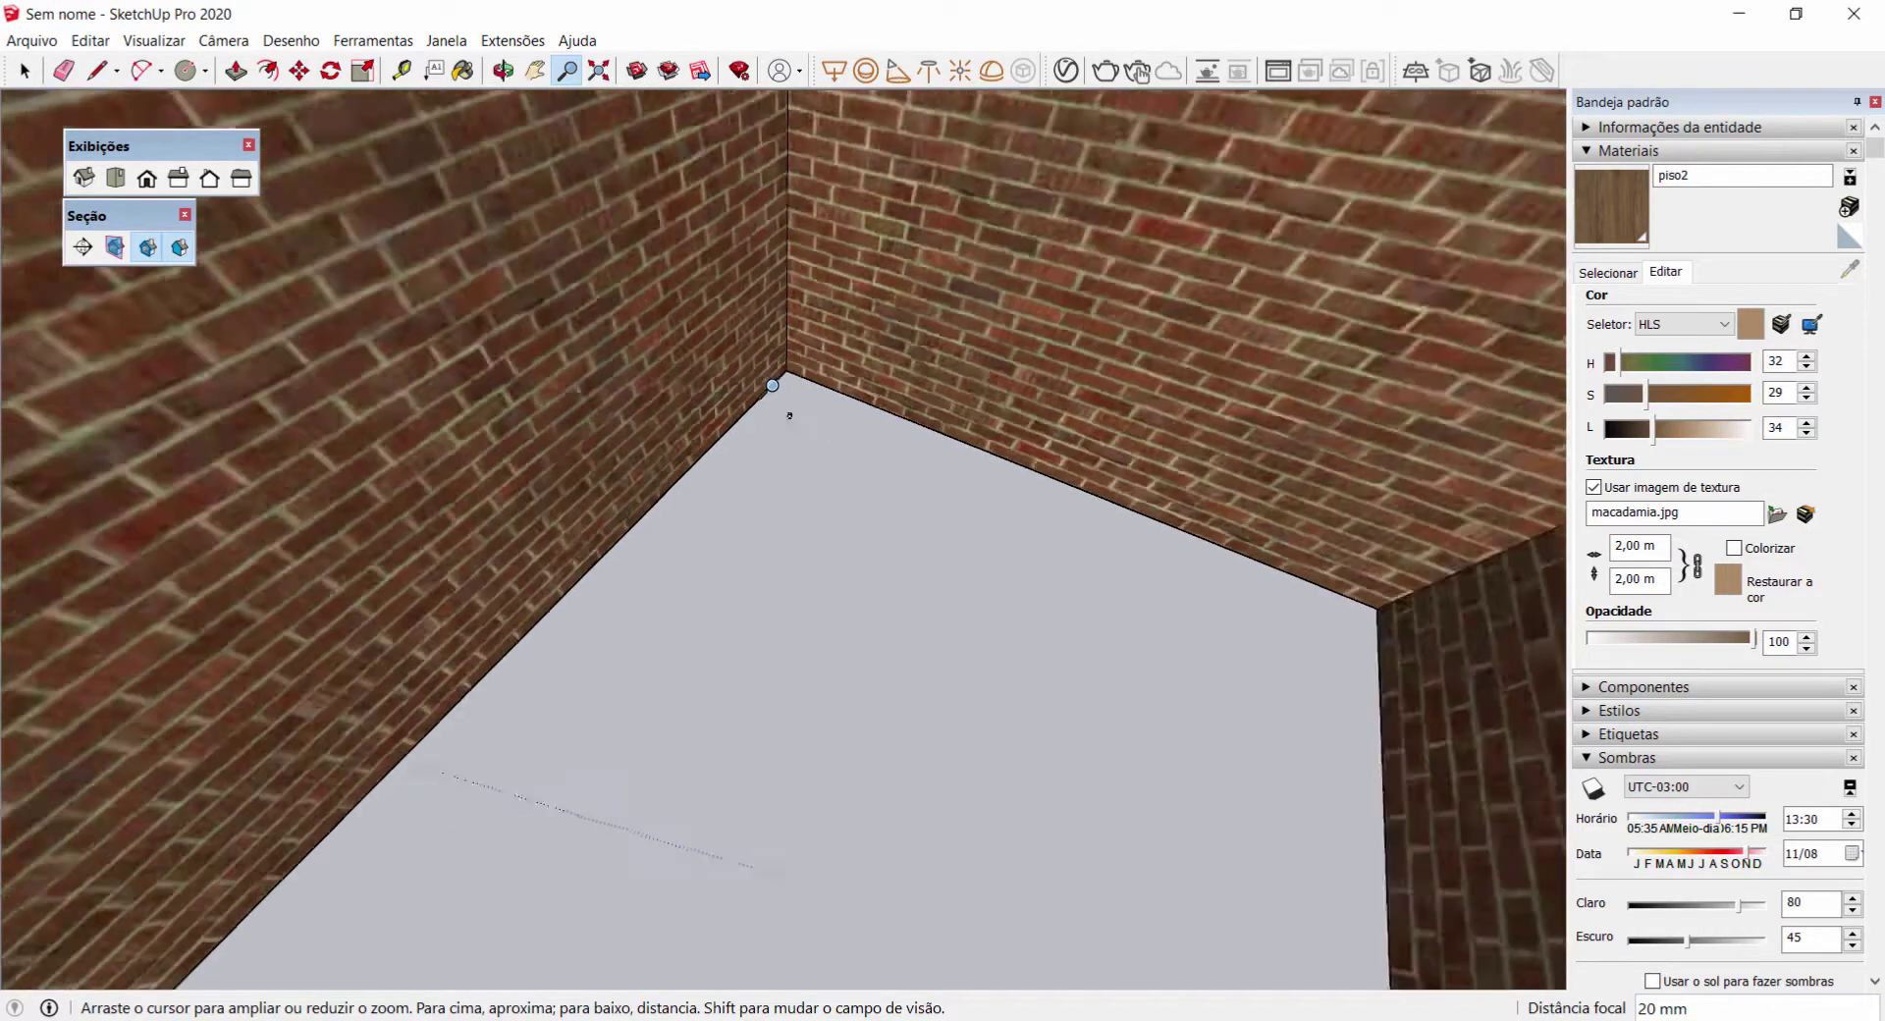
Step: Select the small cylinder's top edge and frame it with Zoom Selection
scroll(799, 393, "up", 3)
key("space")
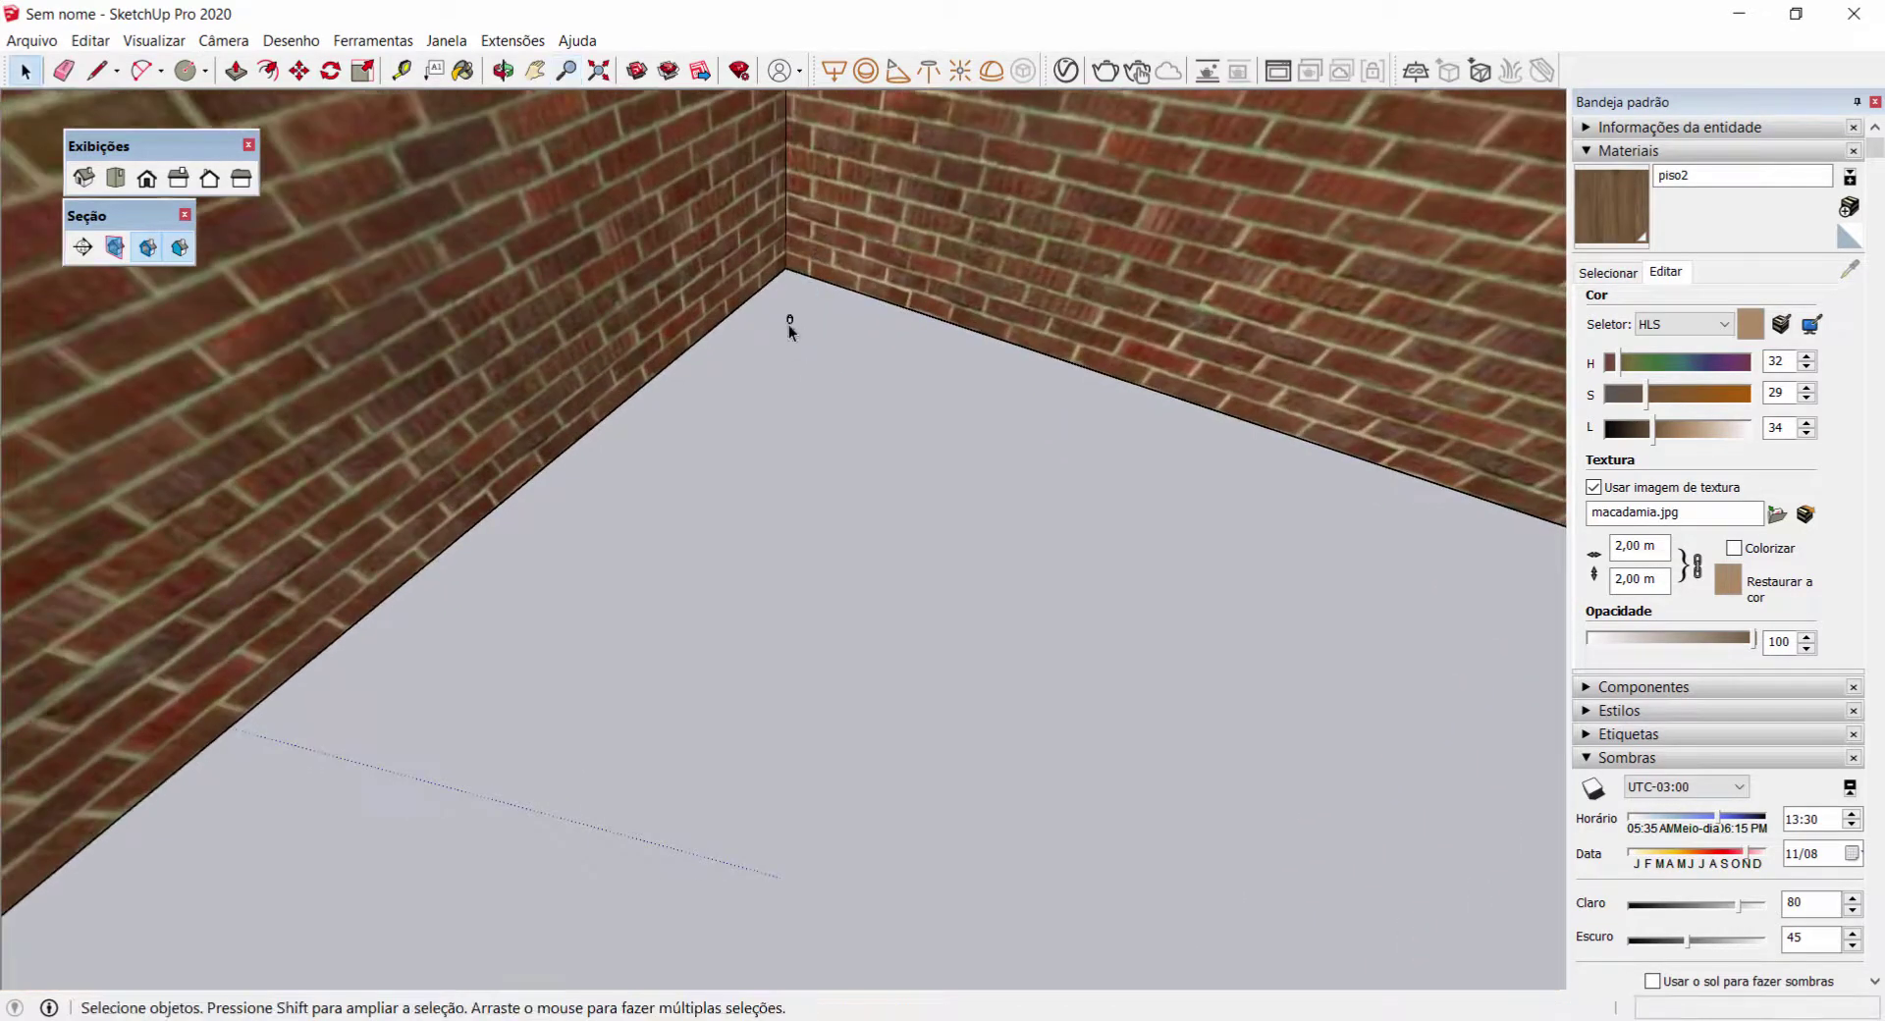
right_click(789, 322)
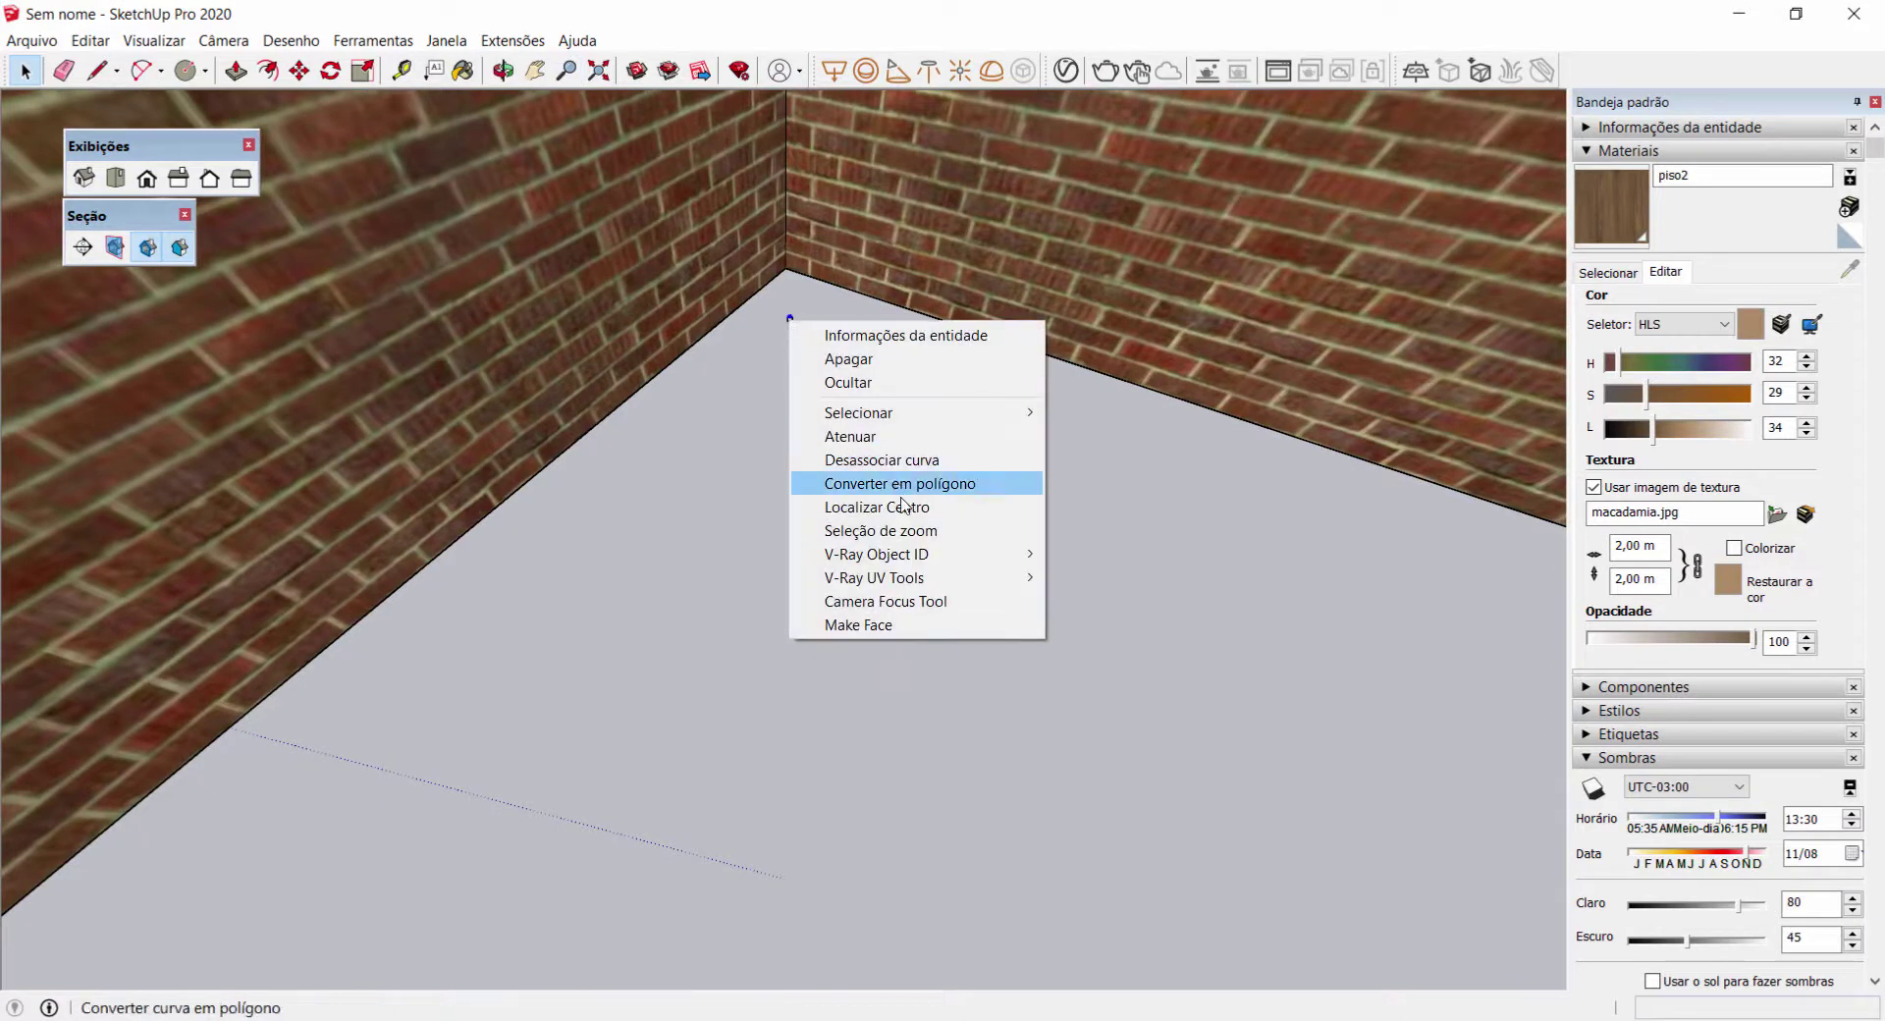
left_click(908, 539)
middle_click_drag(864, 498, 657, 501)
scroll(688, 505, "down", 3)
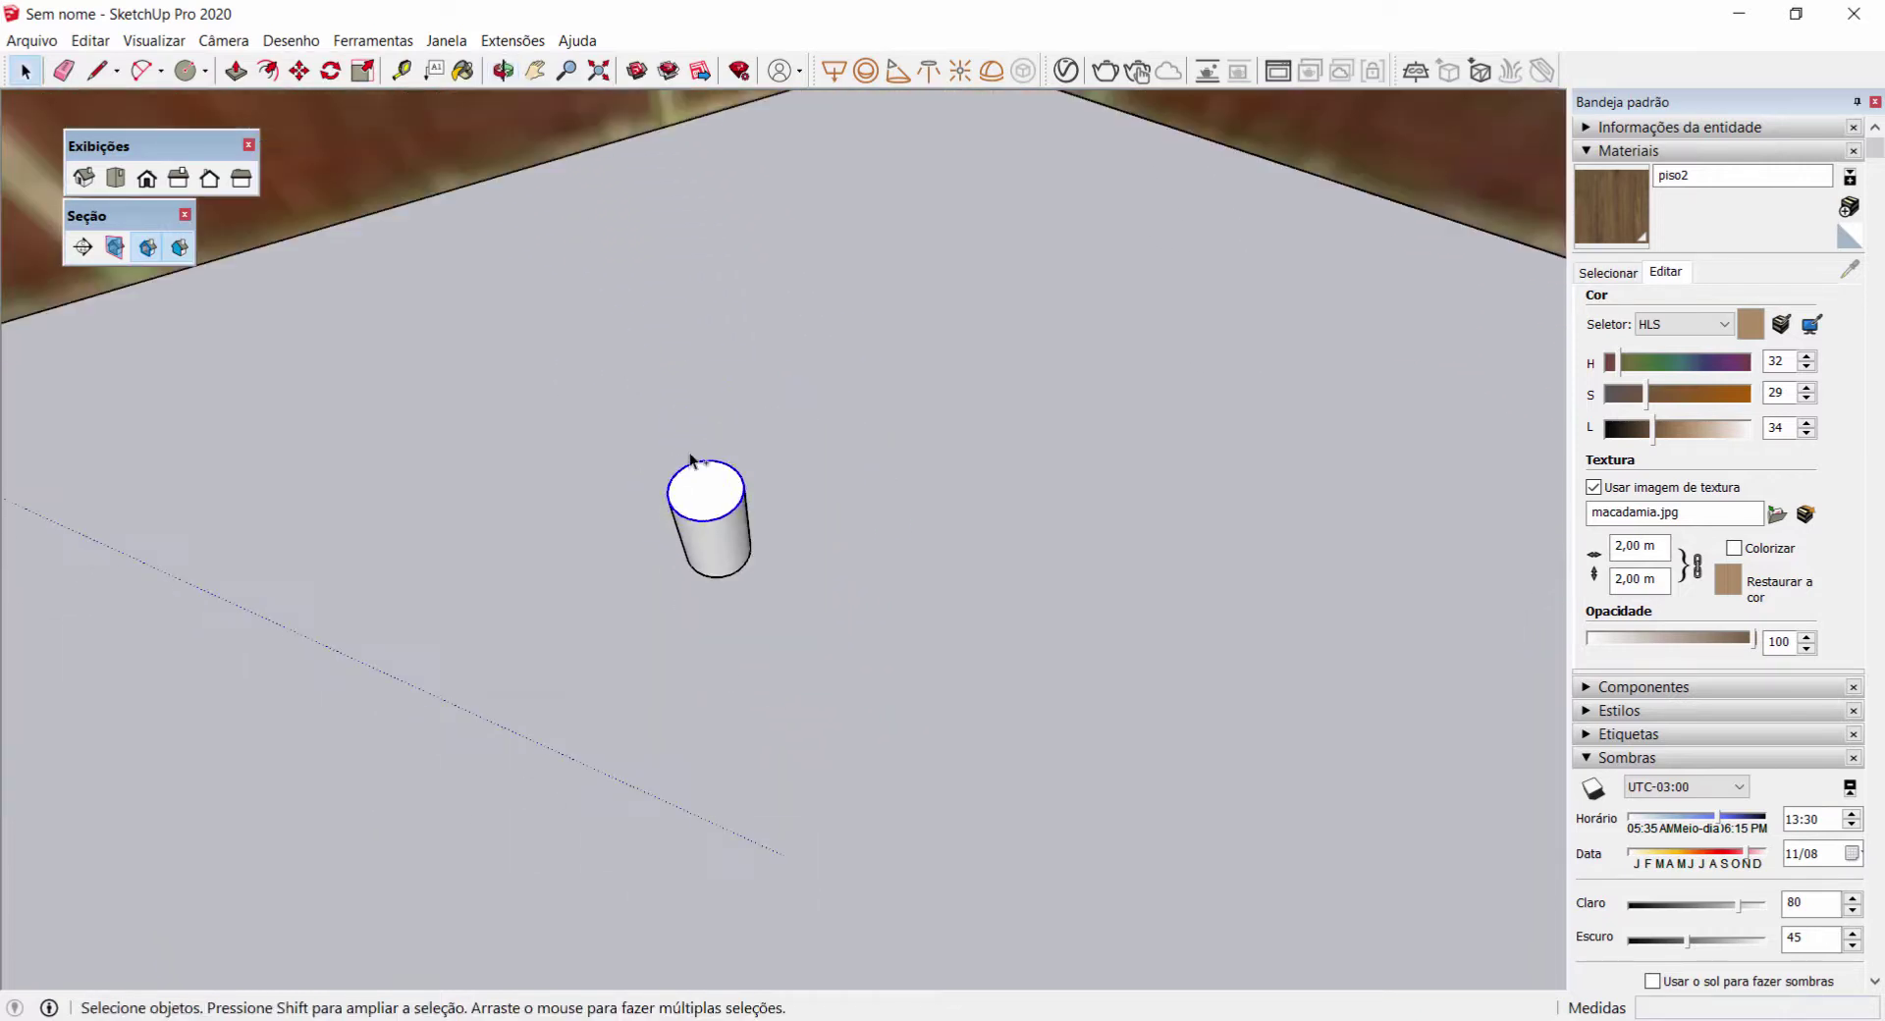
Step: Clear the edge selection and view the whole group of objects from the end and the front
scroll(704, 434, "down", 5)
middle_click_drag(700, 443, 633, 88)
left_click(785, 515)
scroll(757, 468, "down", 10)
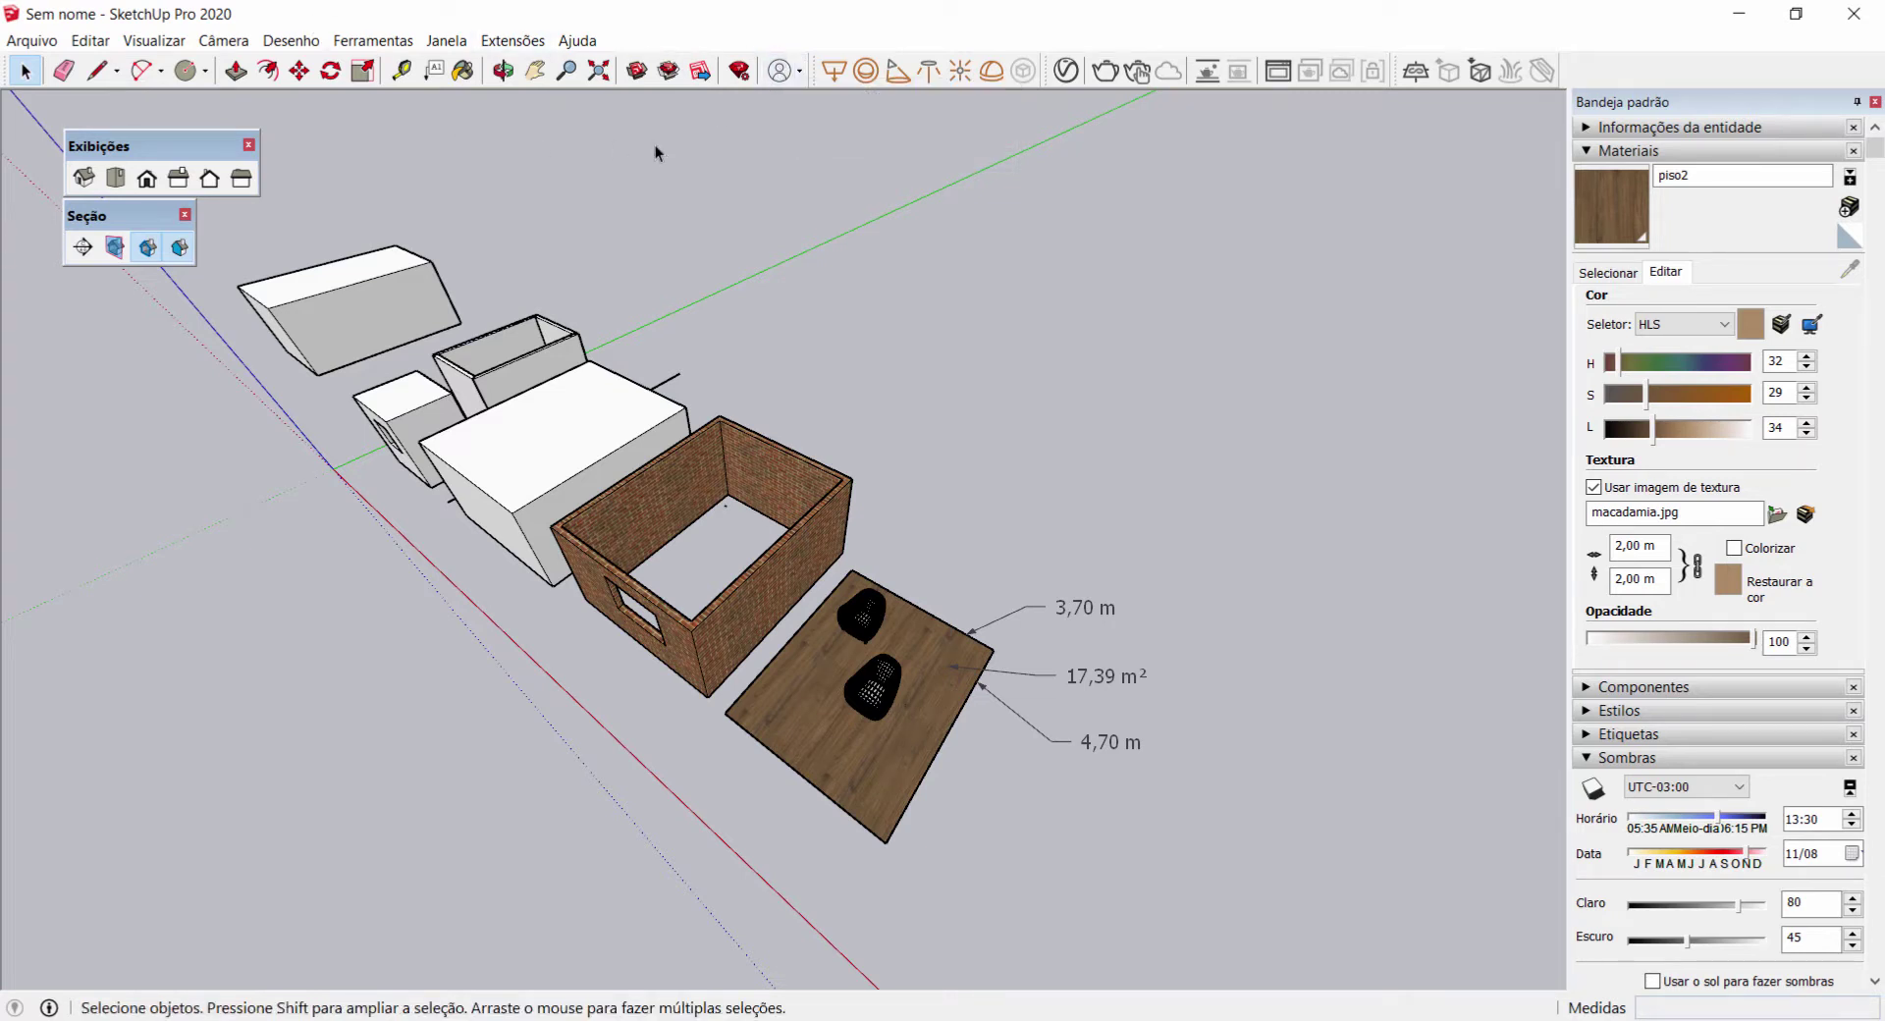
middle_click_drag(260, 457, 535, 493)
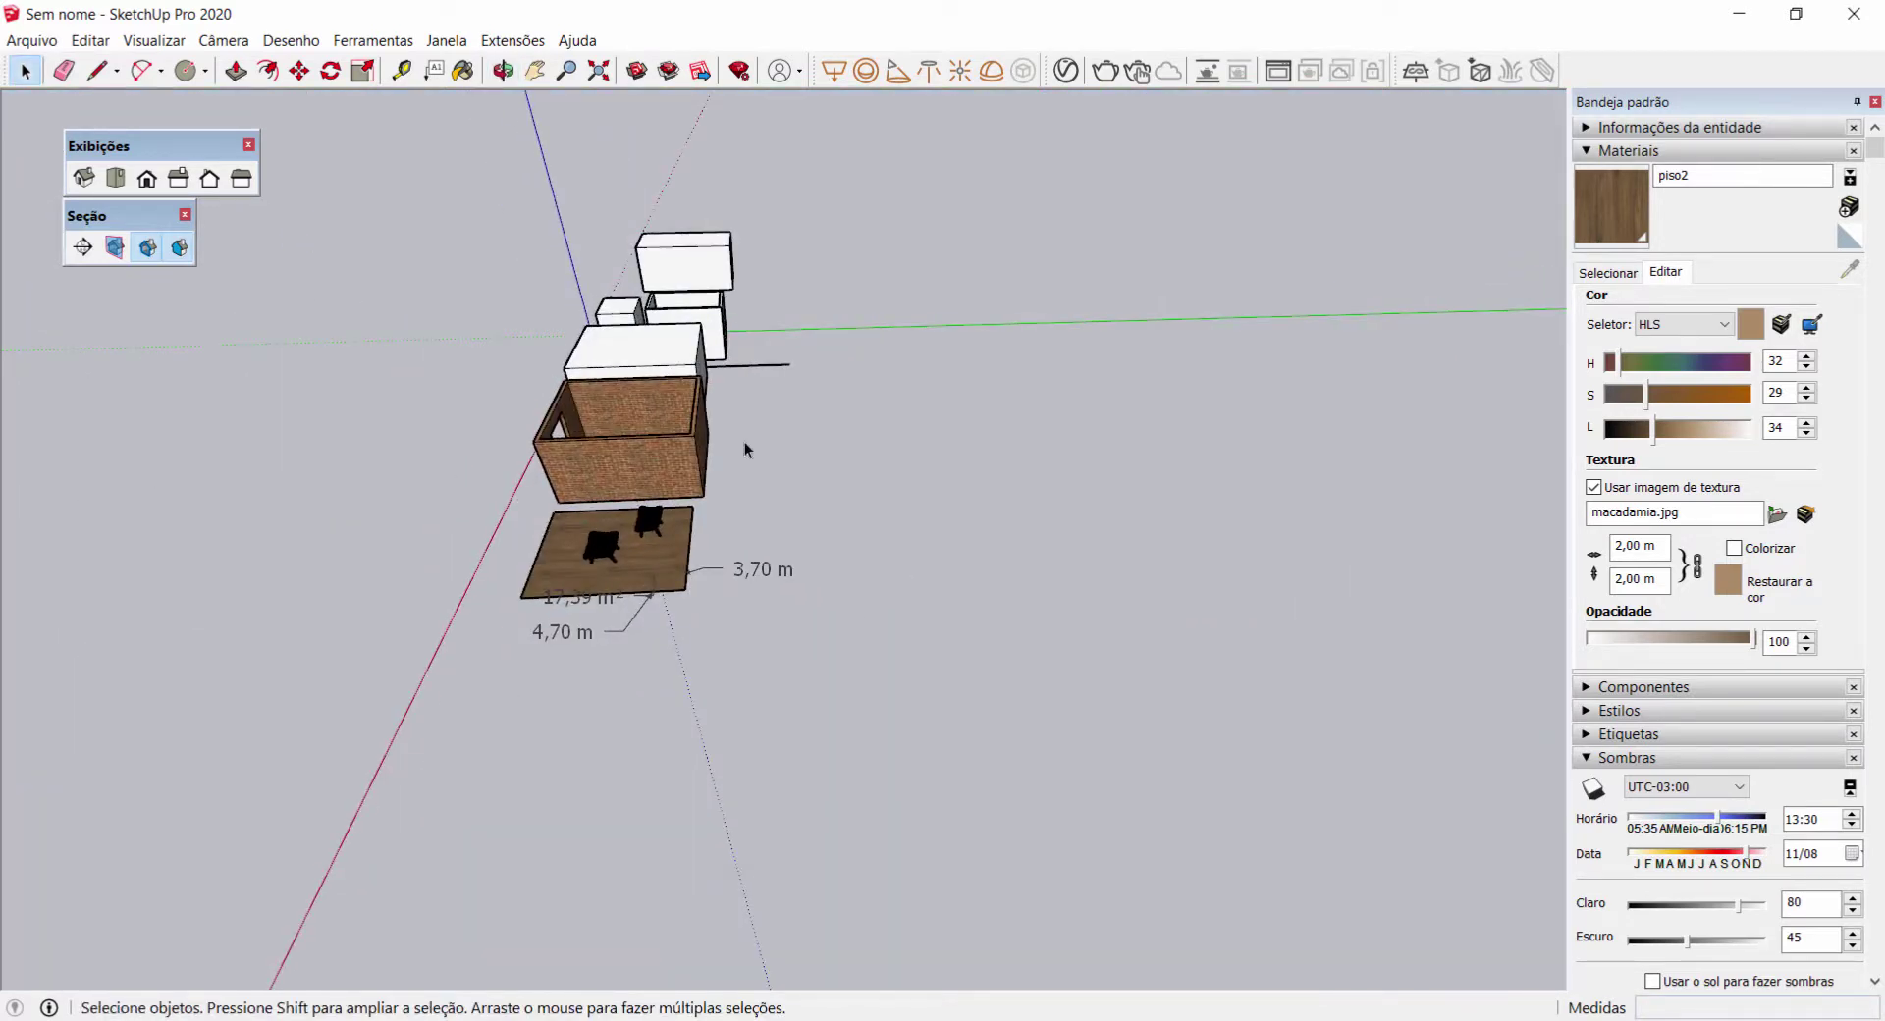
middle_click_drag(745, 444, 507, 470)
middle_click_drag(746, 405, 638, 466)
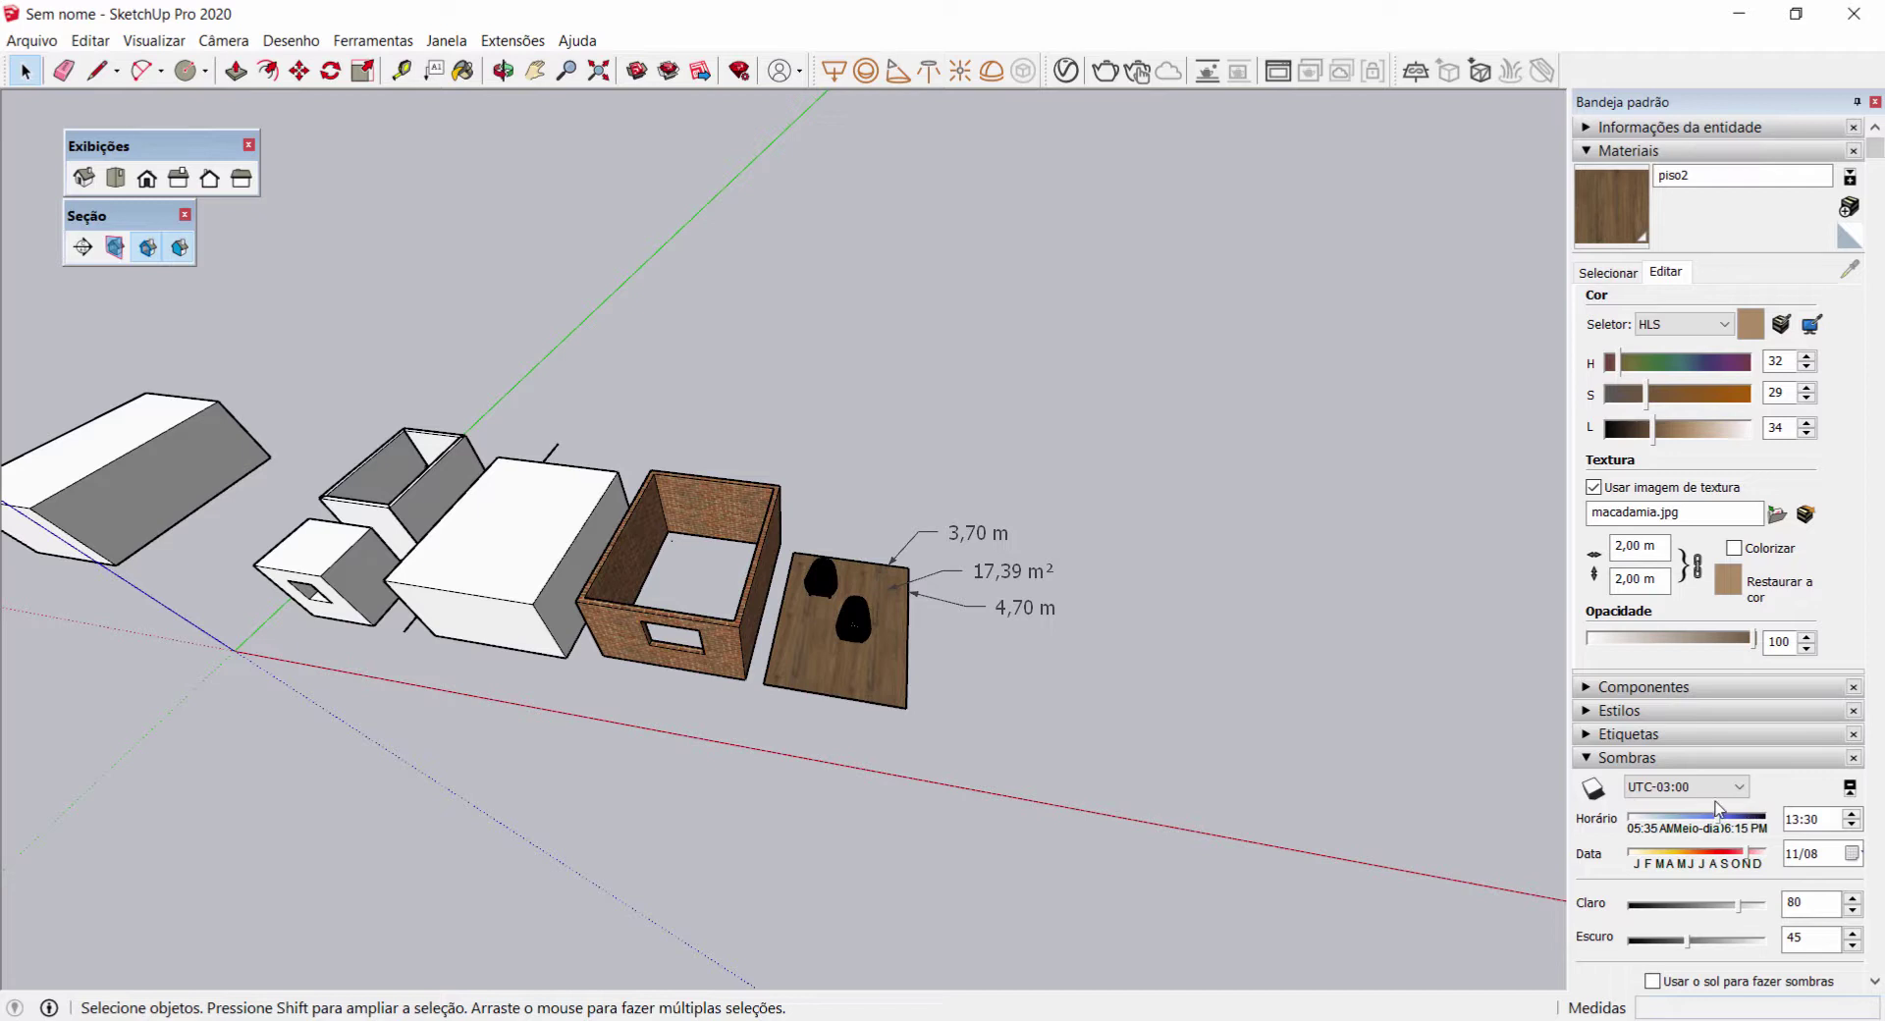
Step: Show the Shadows toolbar, float it over the model and close it again
scroll(1717, 808, "down", 3)
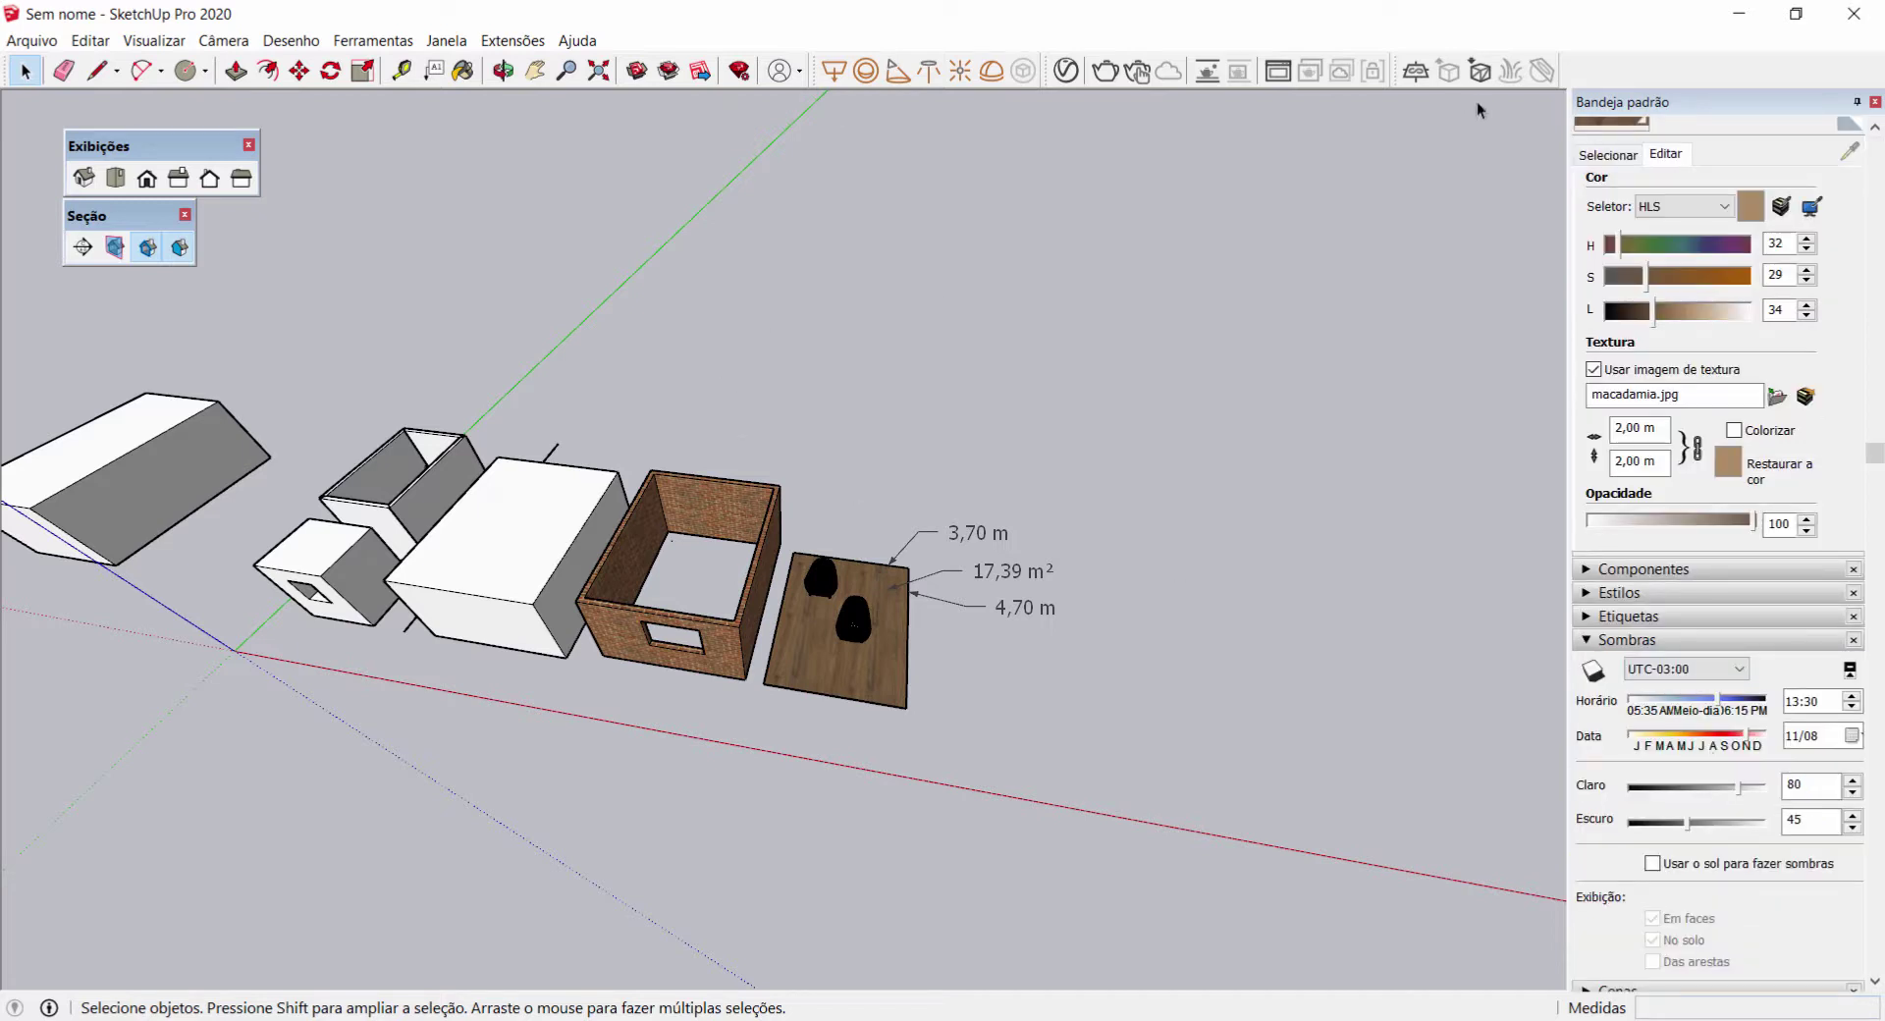
right_click(1597, 70)
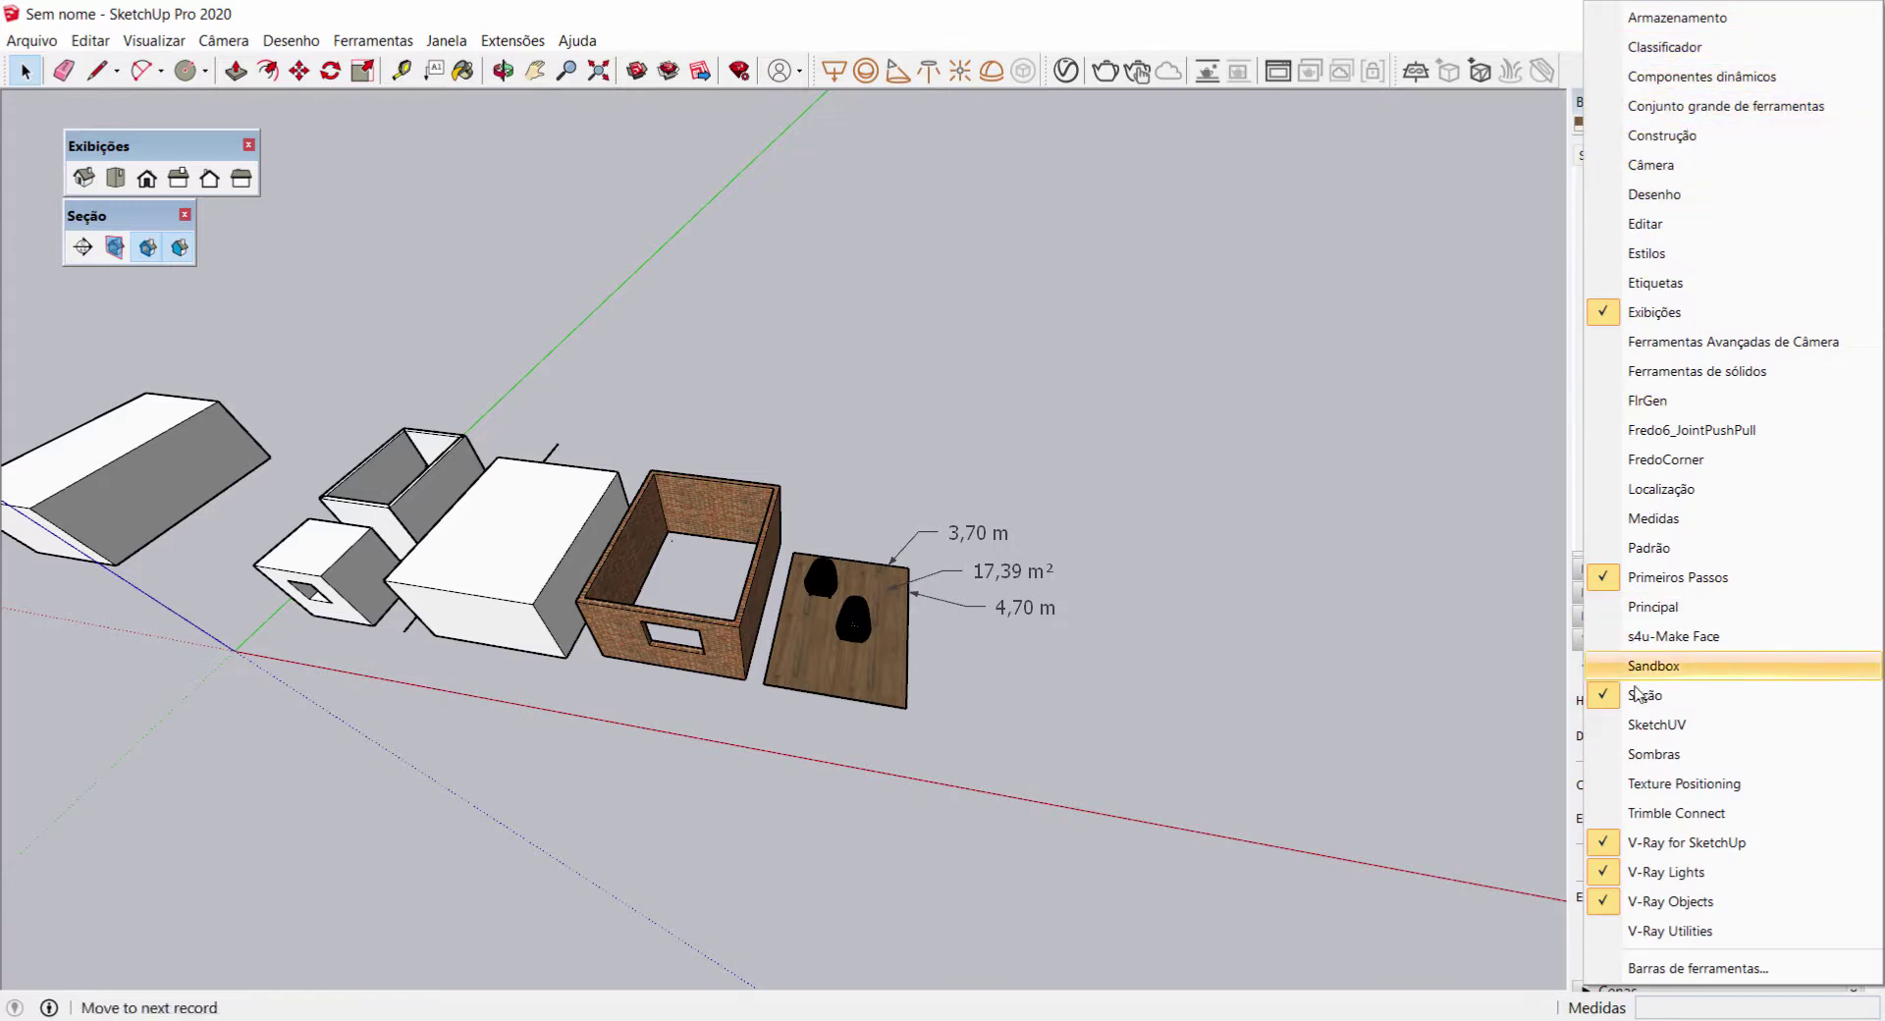
left_click(1660, 753)
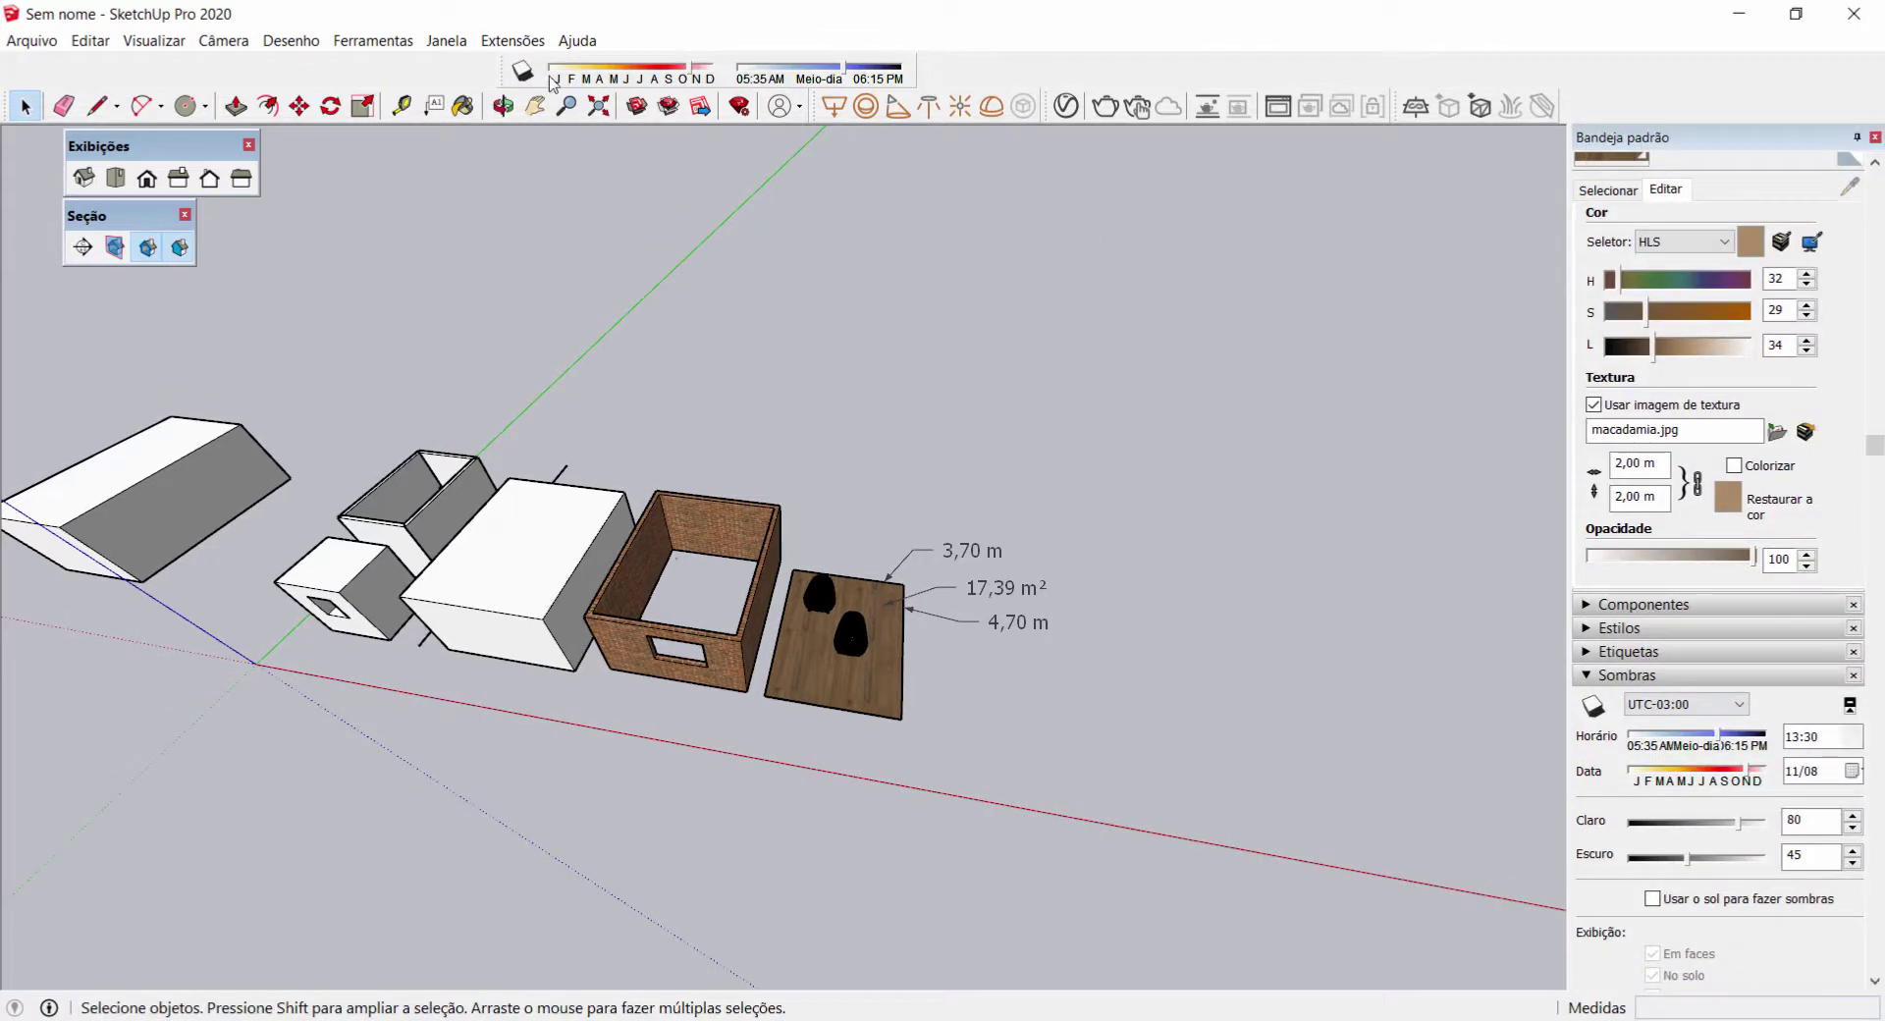
left_click_drag(508, 72, 589, 312)
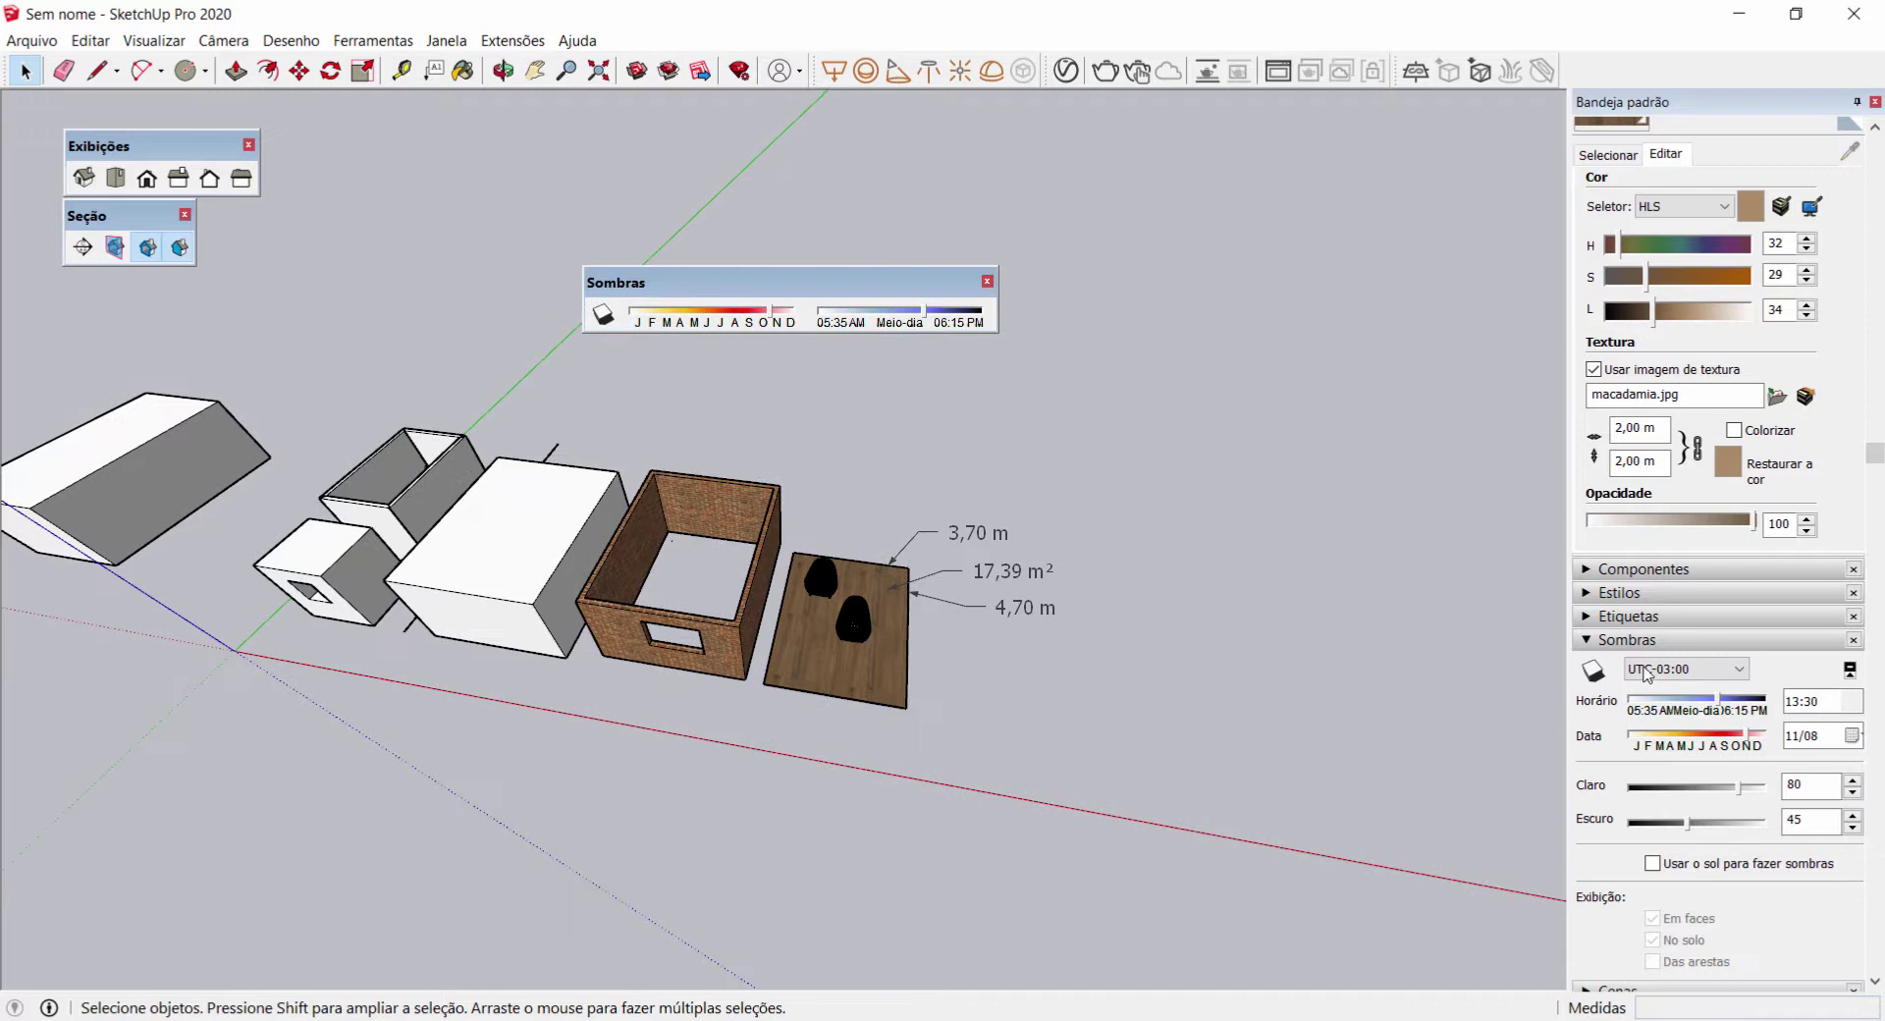
left_click(987, 282)
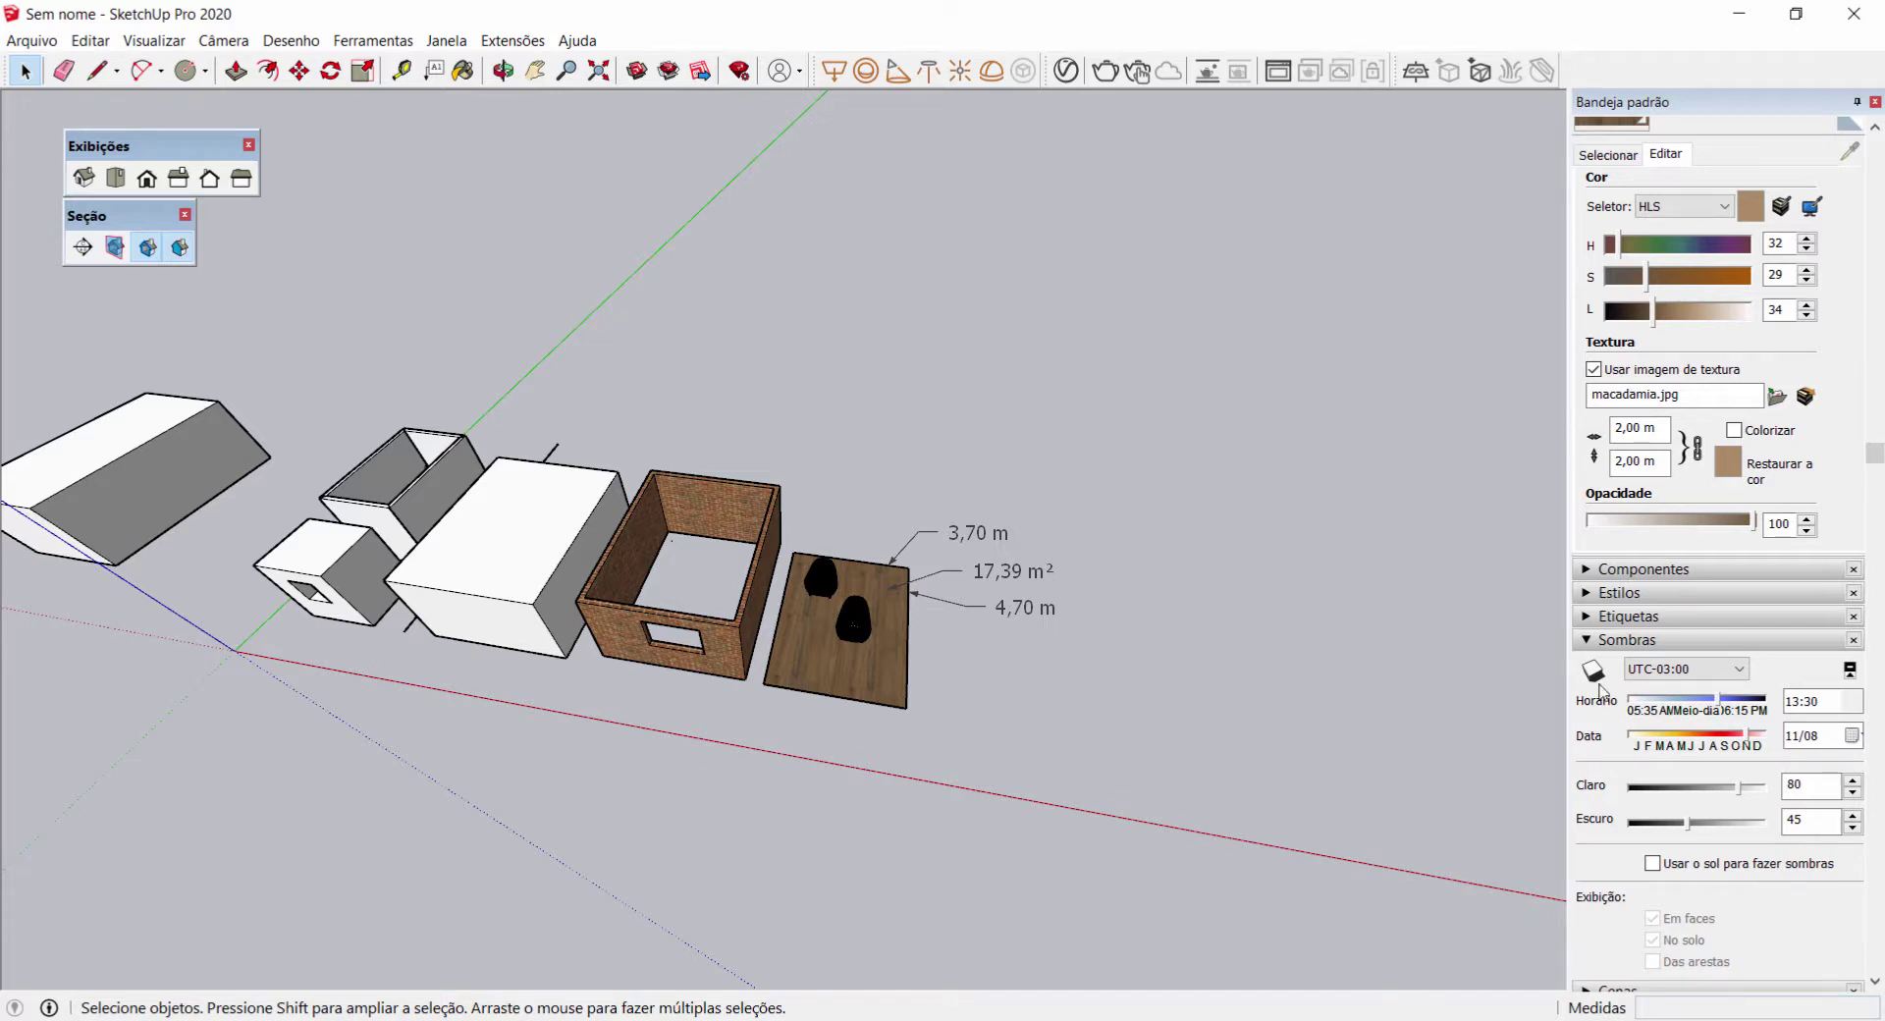
Step: Turn on shadows for the model and set the shadow time to 07:27
scroll(427, 587, "up", 3)
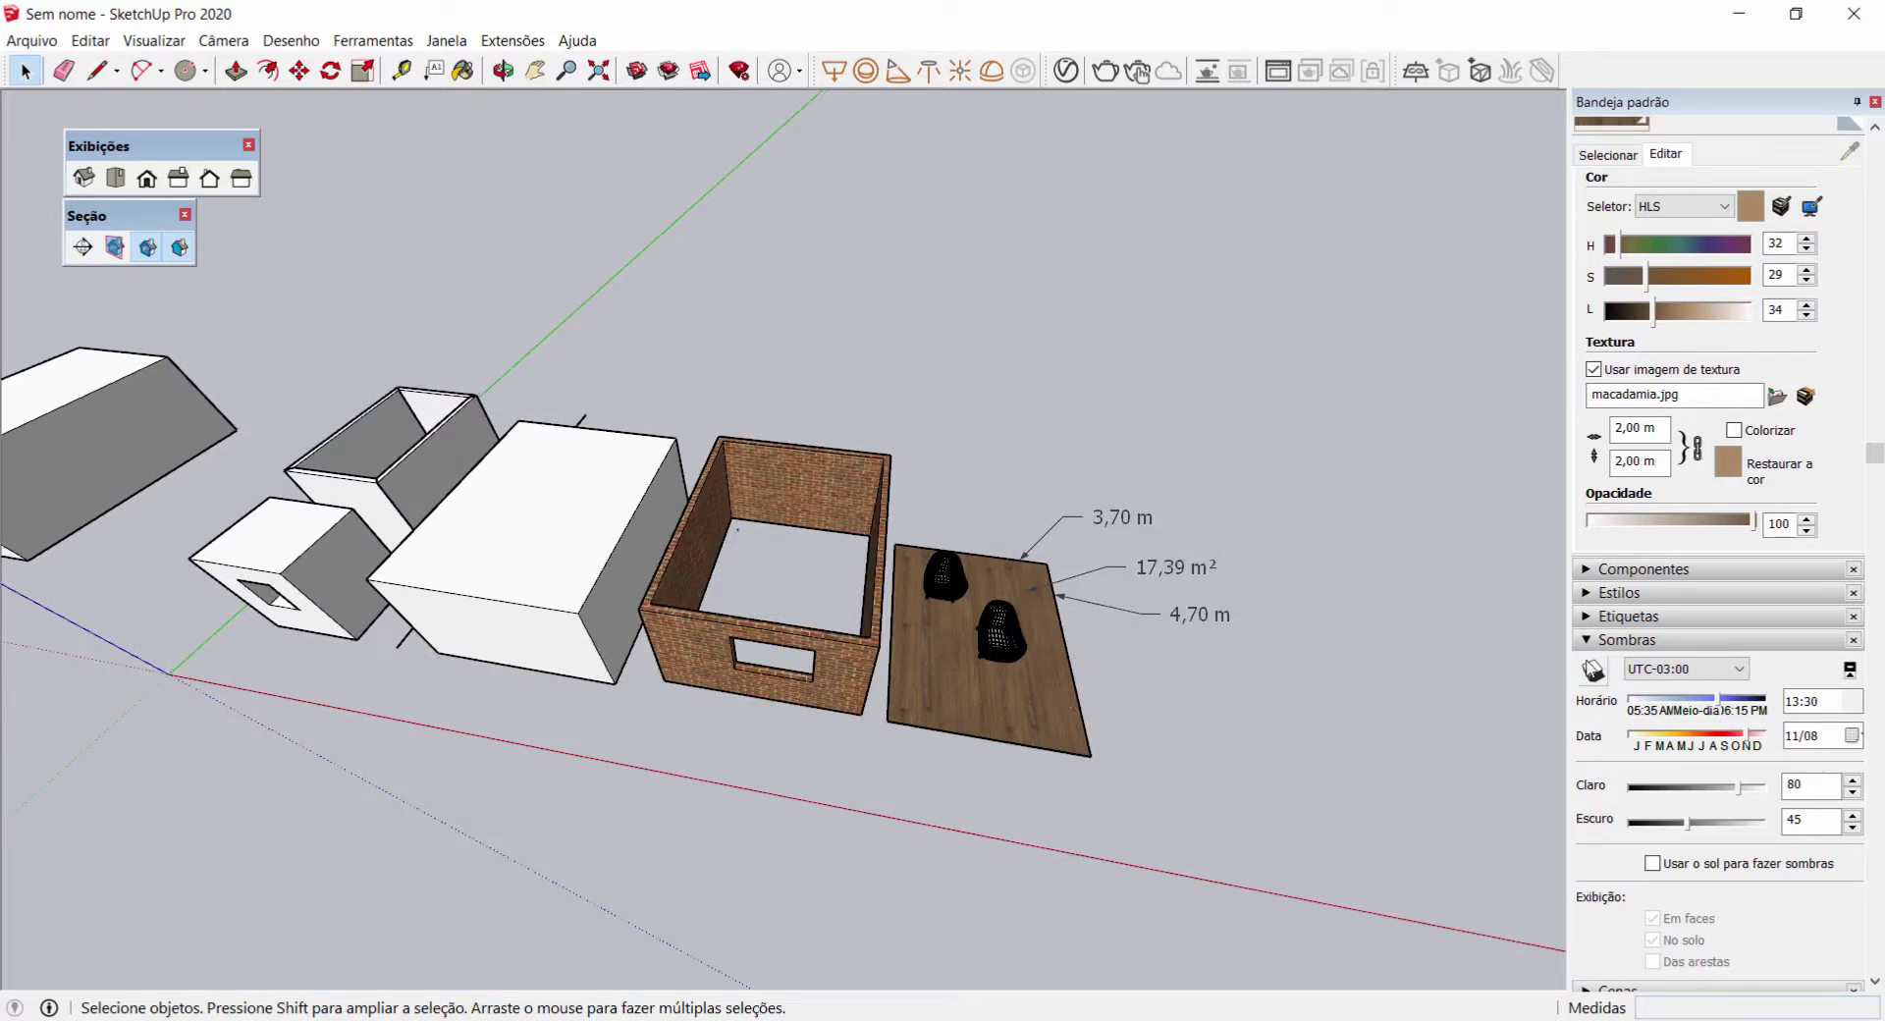
left_click(1593, 670)
middle_click_drag(1035, 672, 845, 639)
scroll(1031, 656, "up", 3)
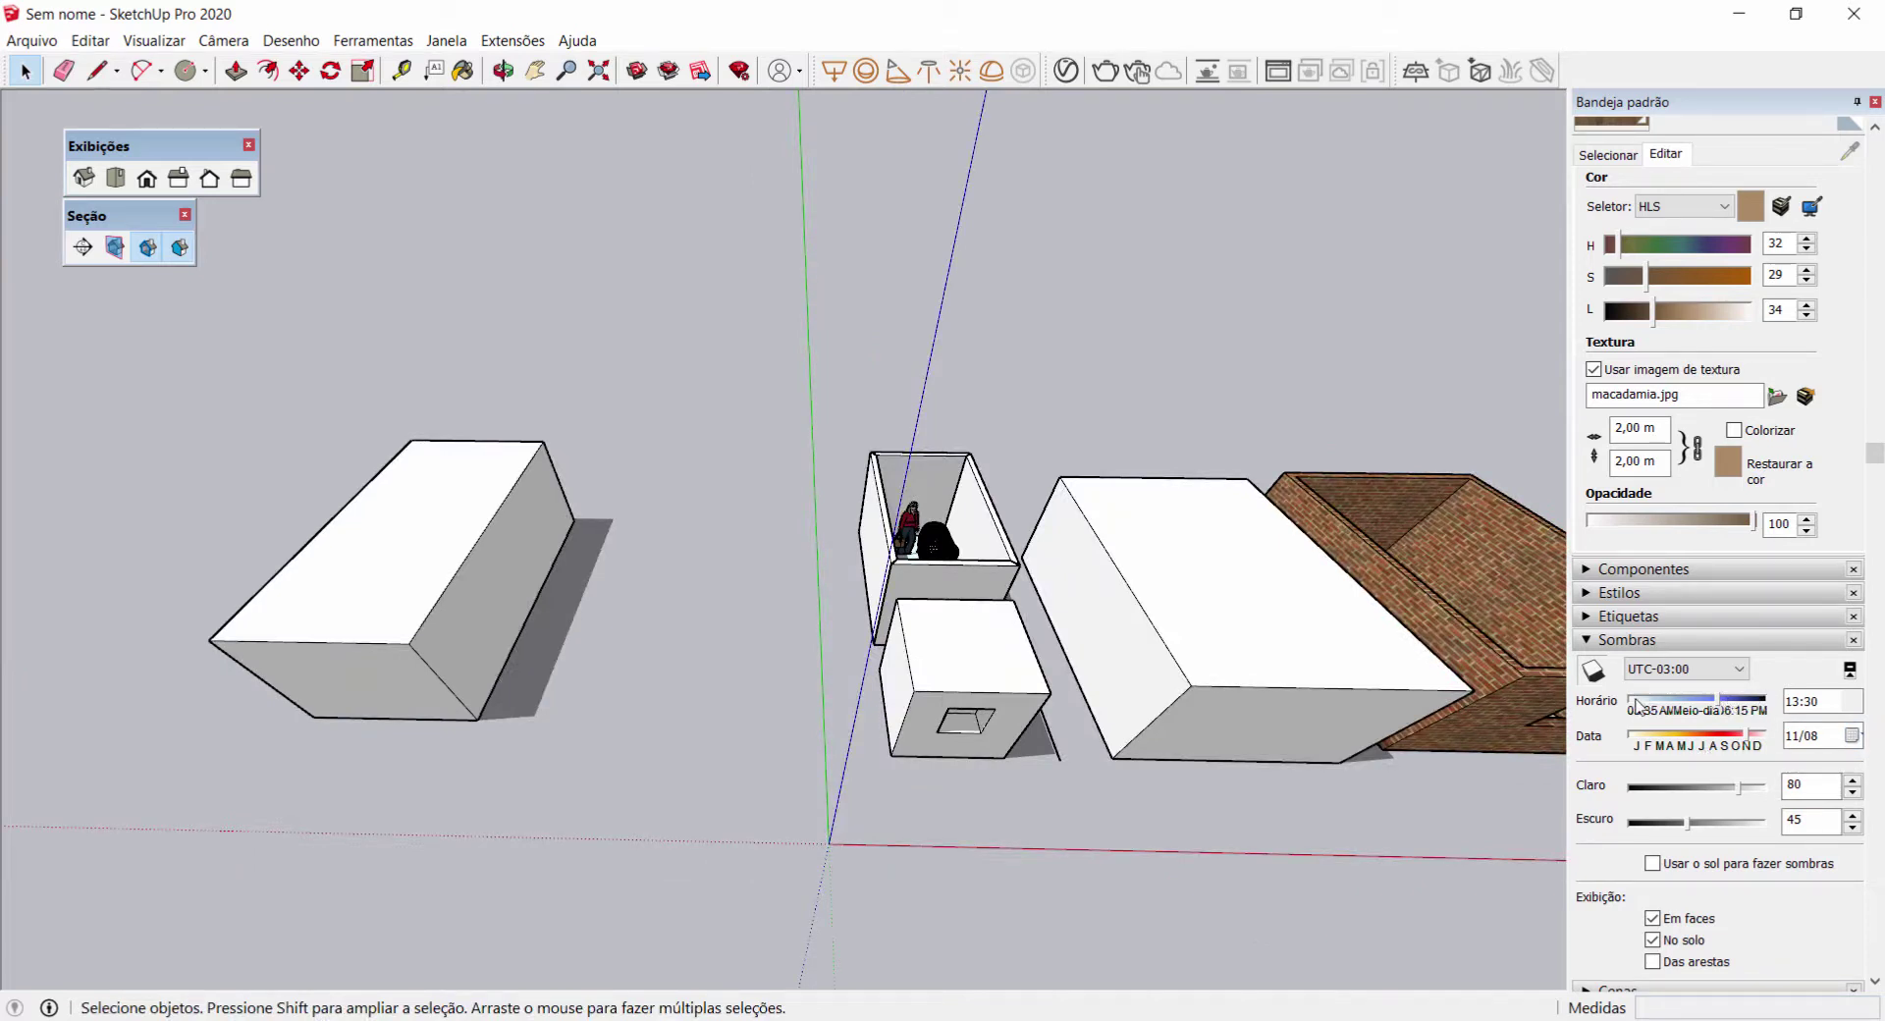
left_click_drag(1716, 701, 1659, 705)
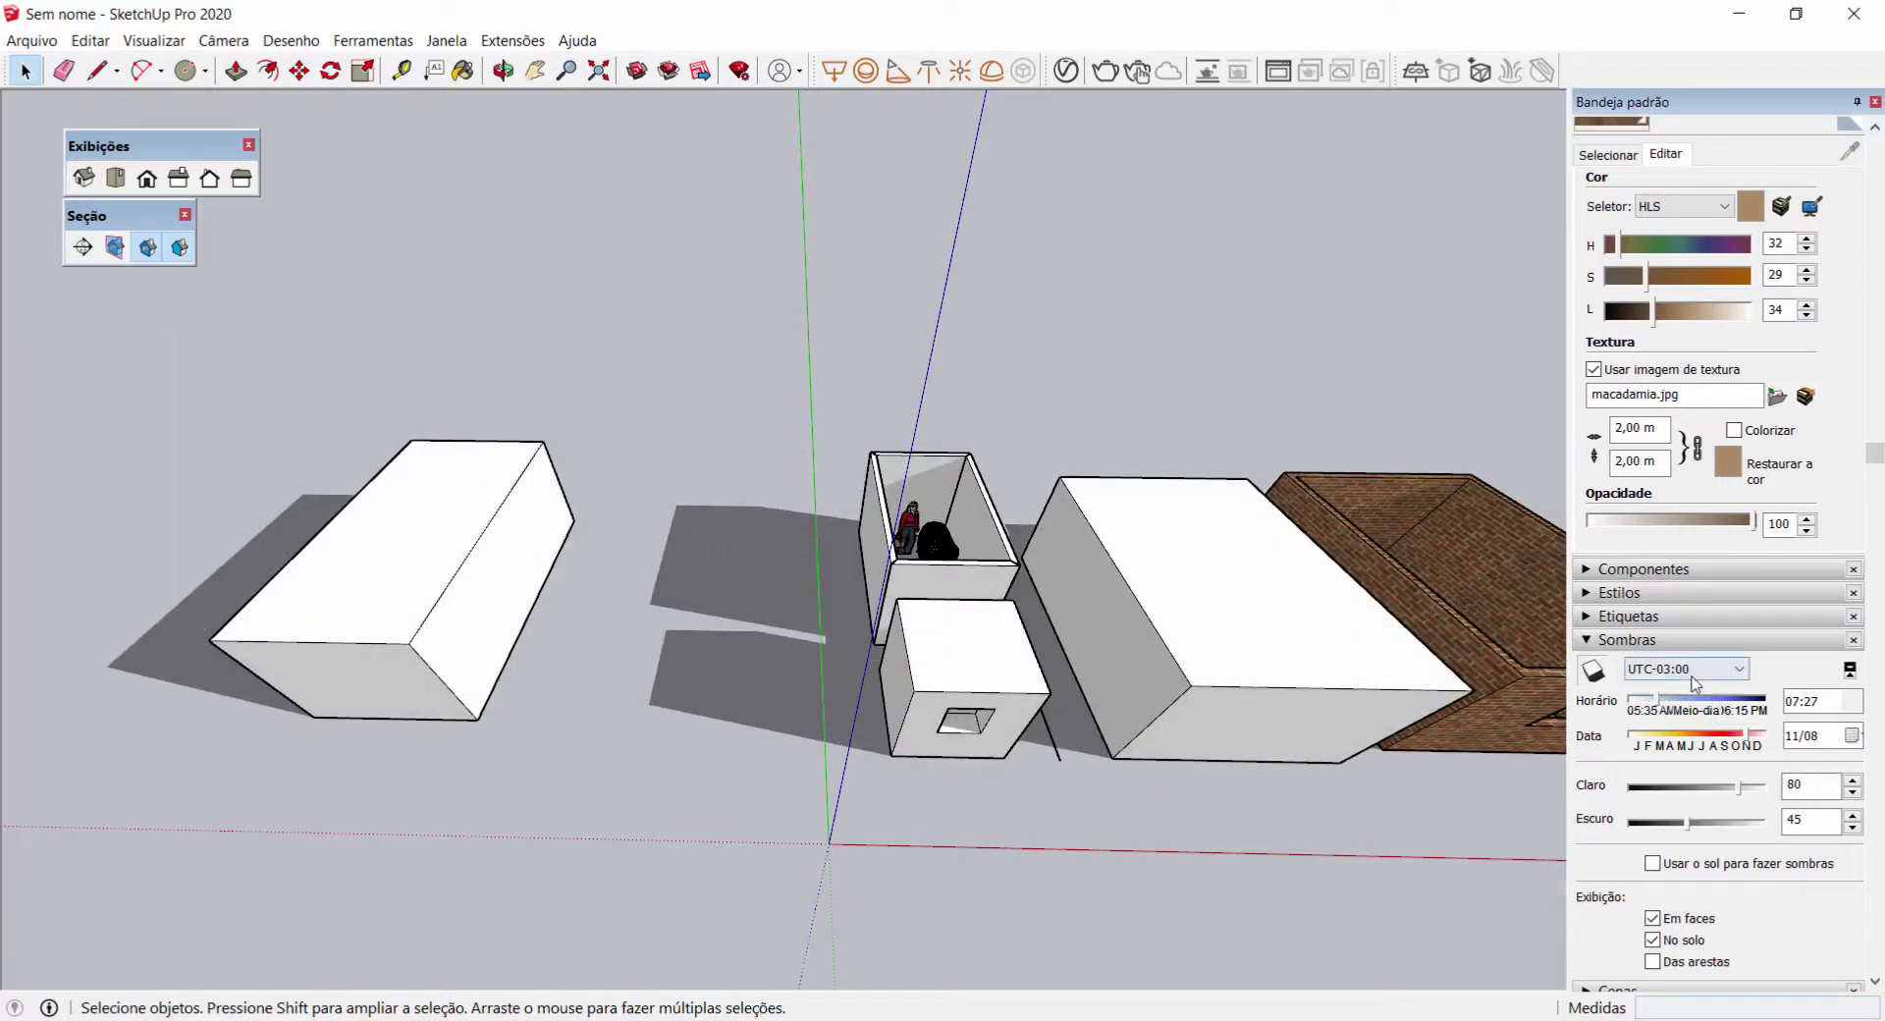
Step: Look through the UTC time zones offered for the shadow settings and close the list
left_click(1693, 672)
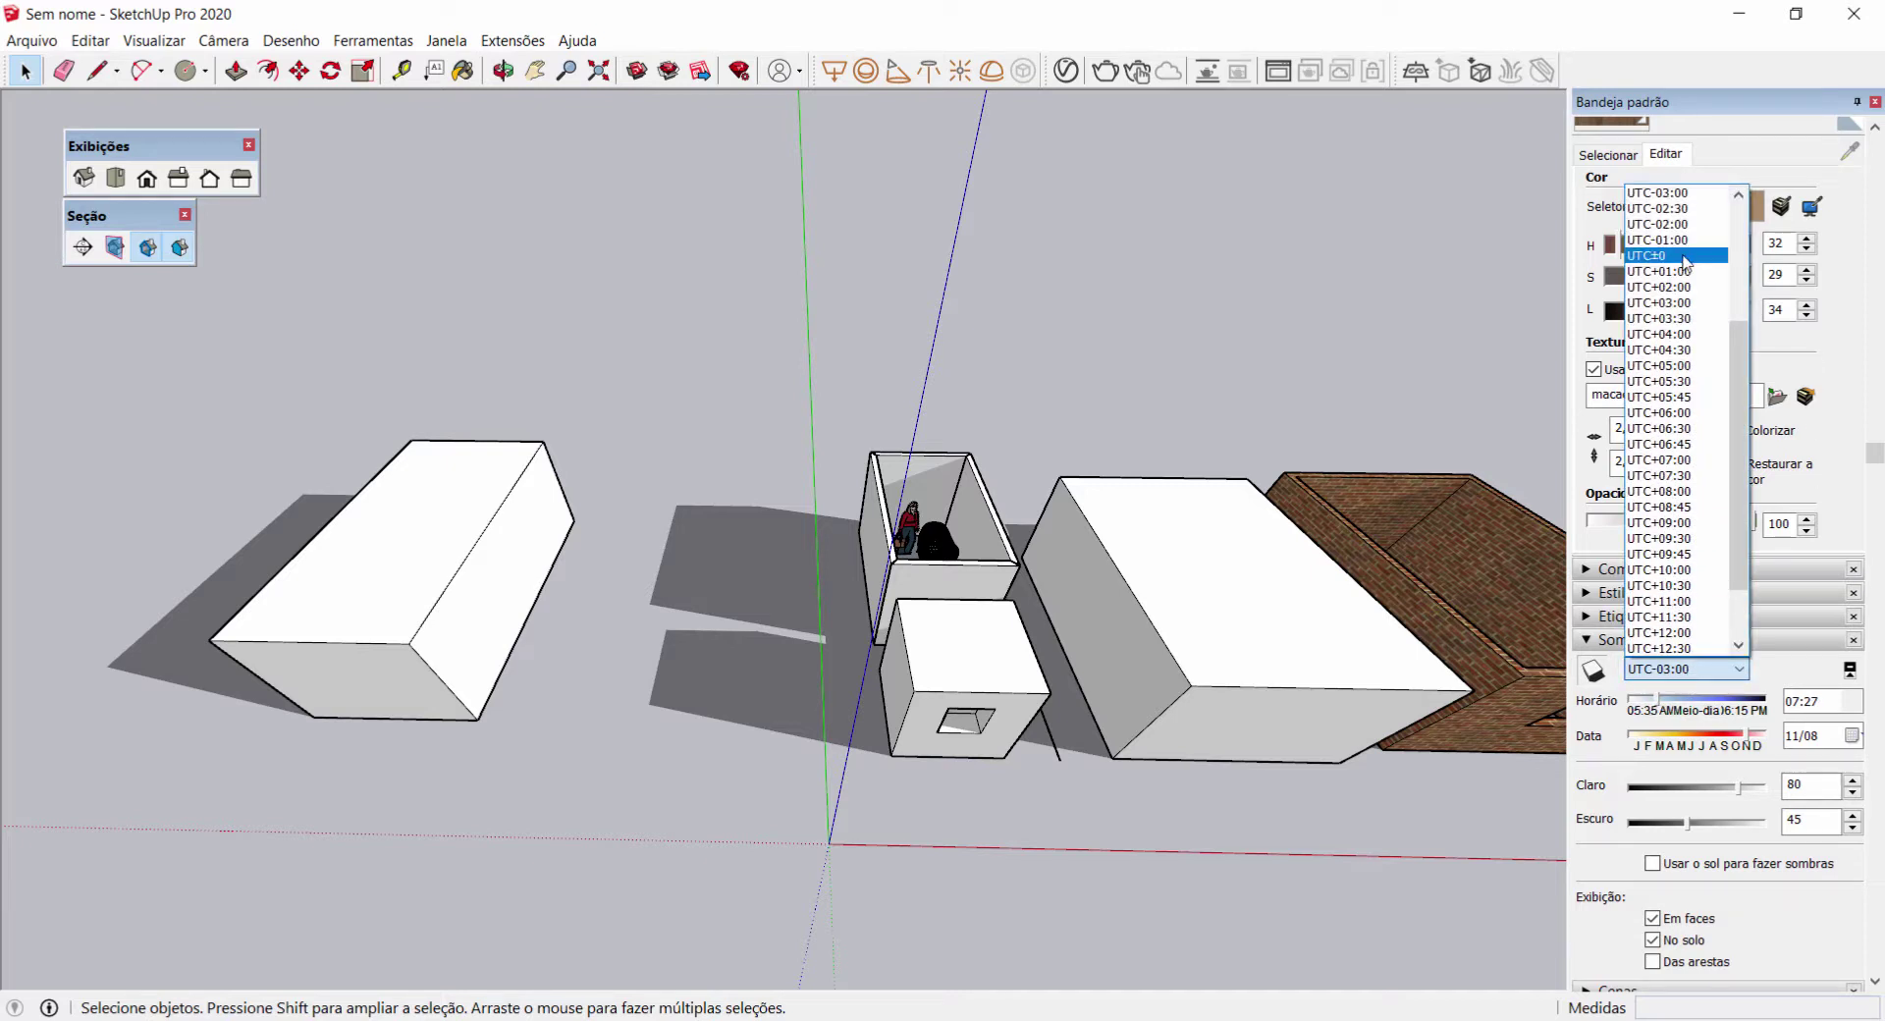
scroll(1735, 437, "down", 2)
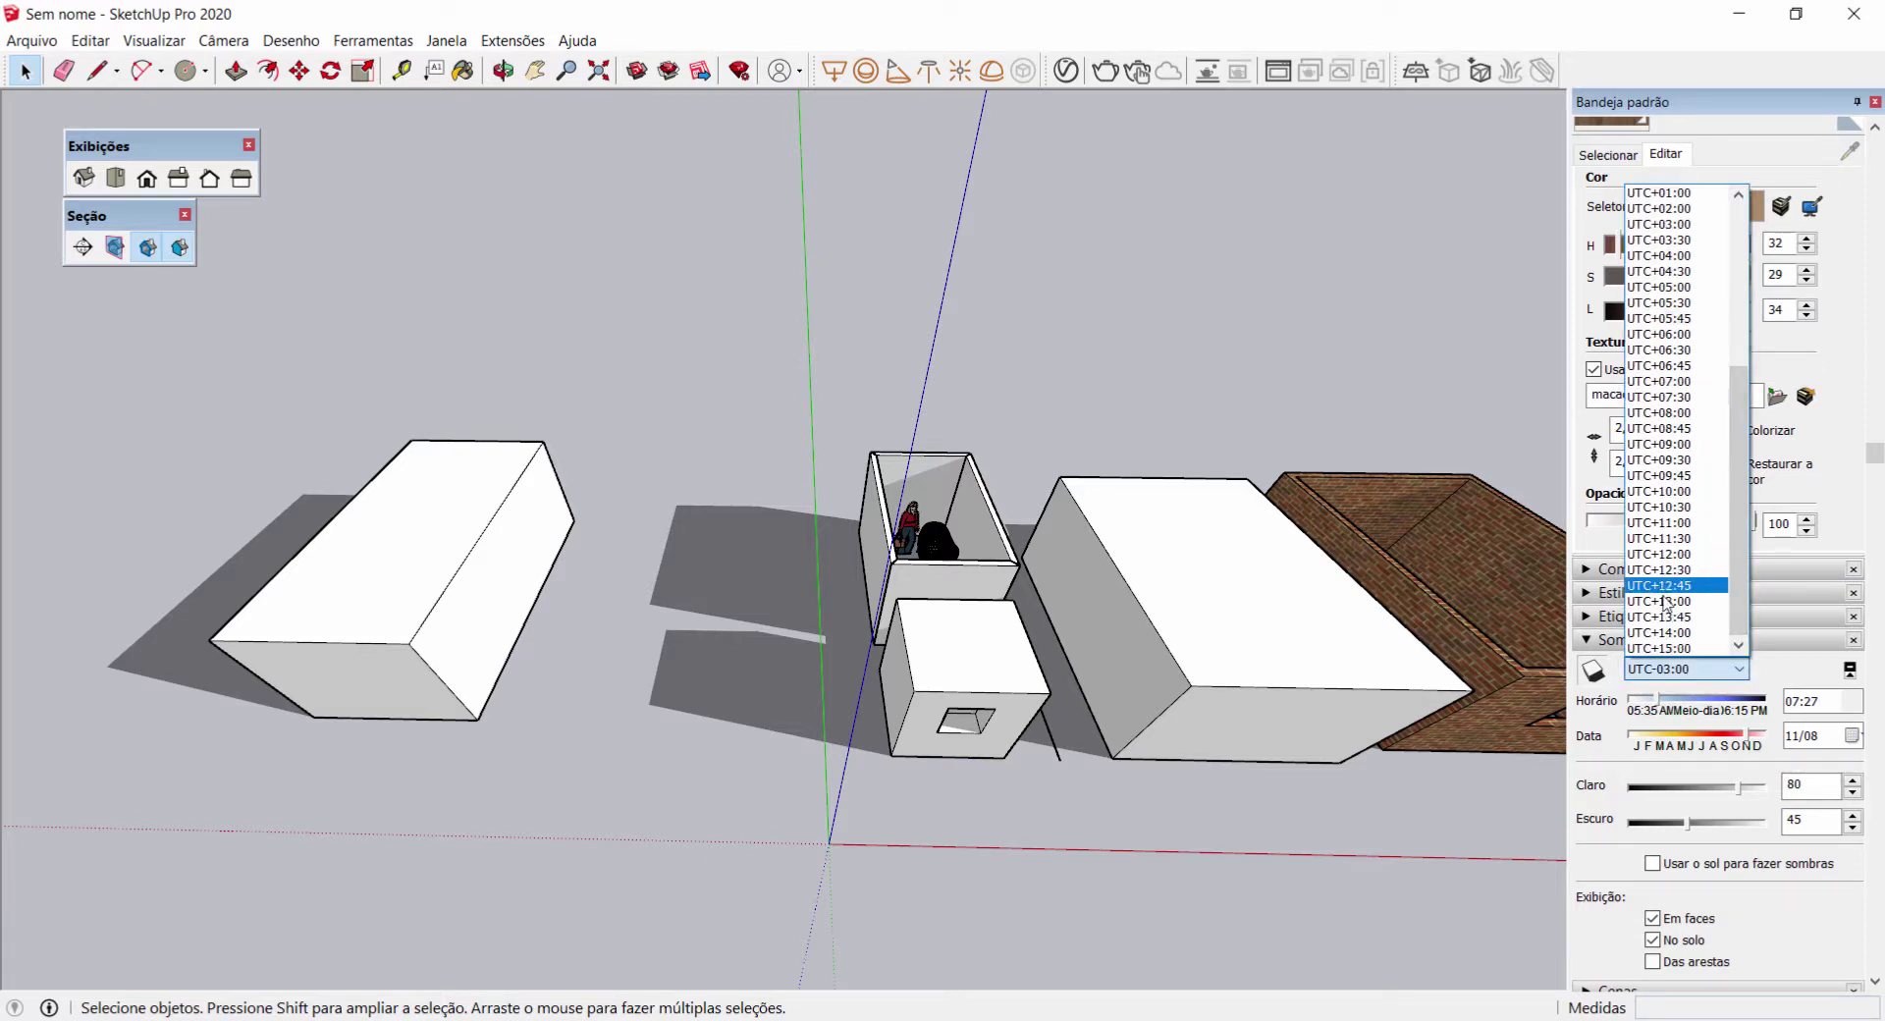
left_click(1760, 678)
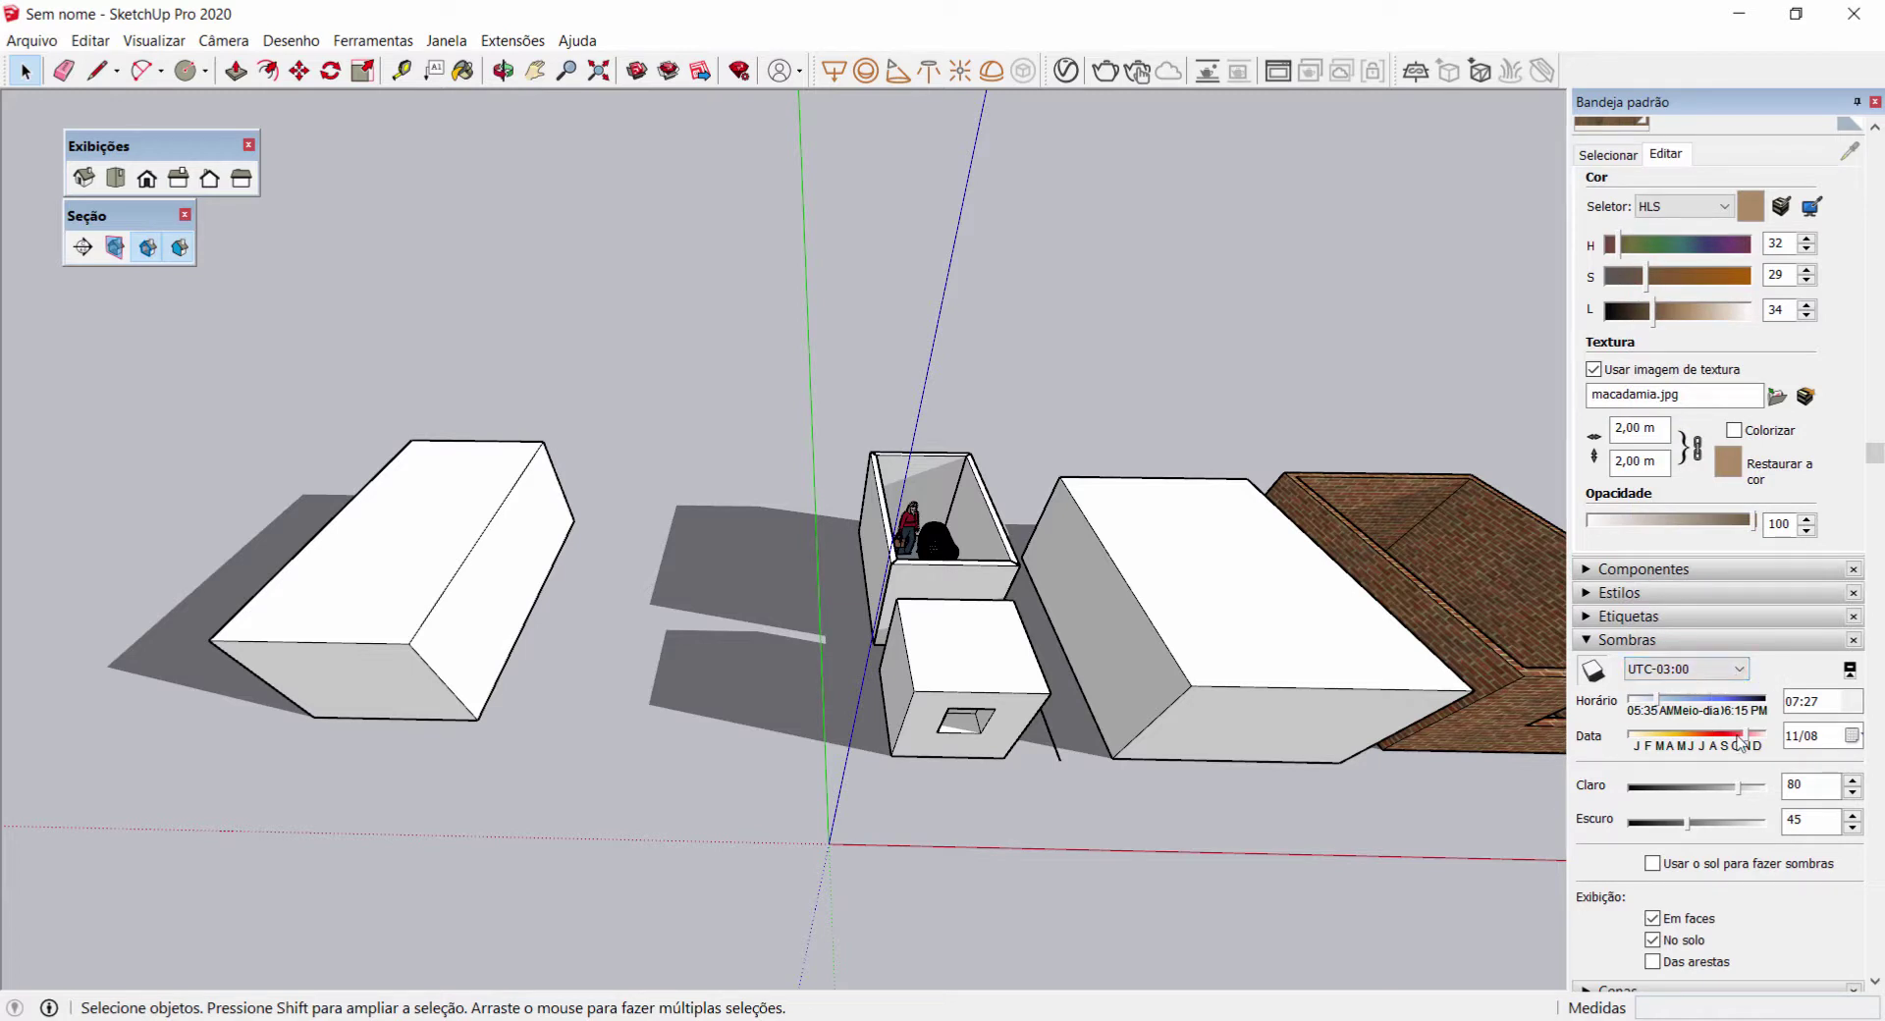
Step: Try the shadow dates 11 November and 12 January on the model
left_click(1851, 735)
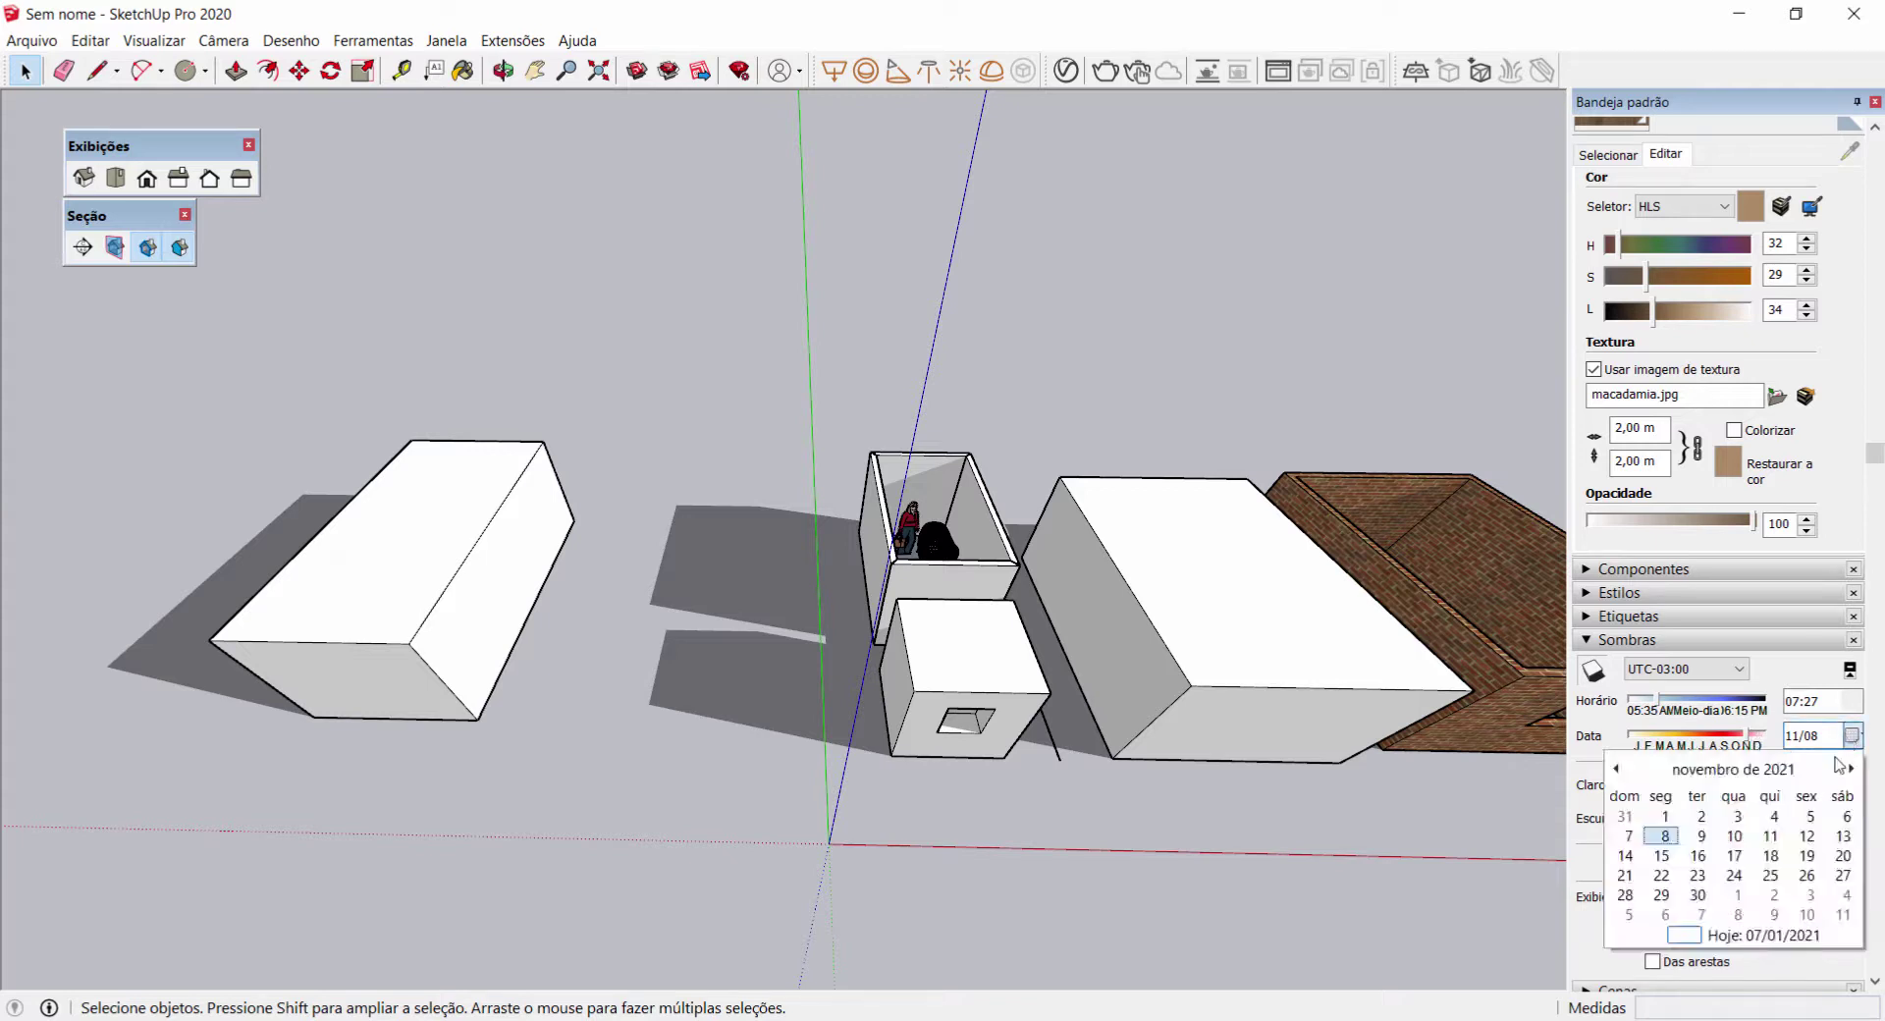
left_click(1770, 836)
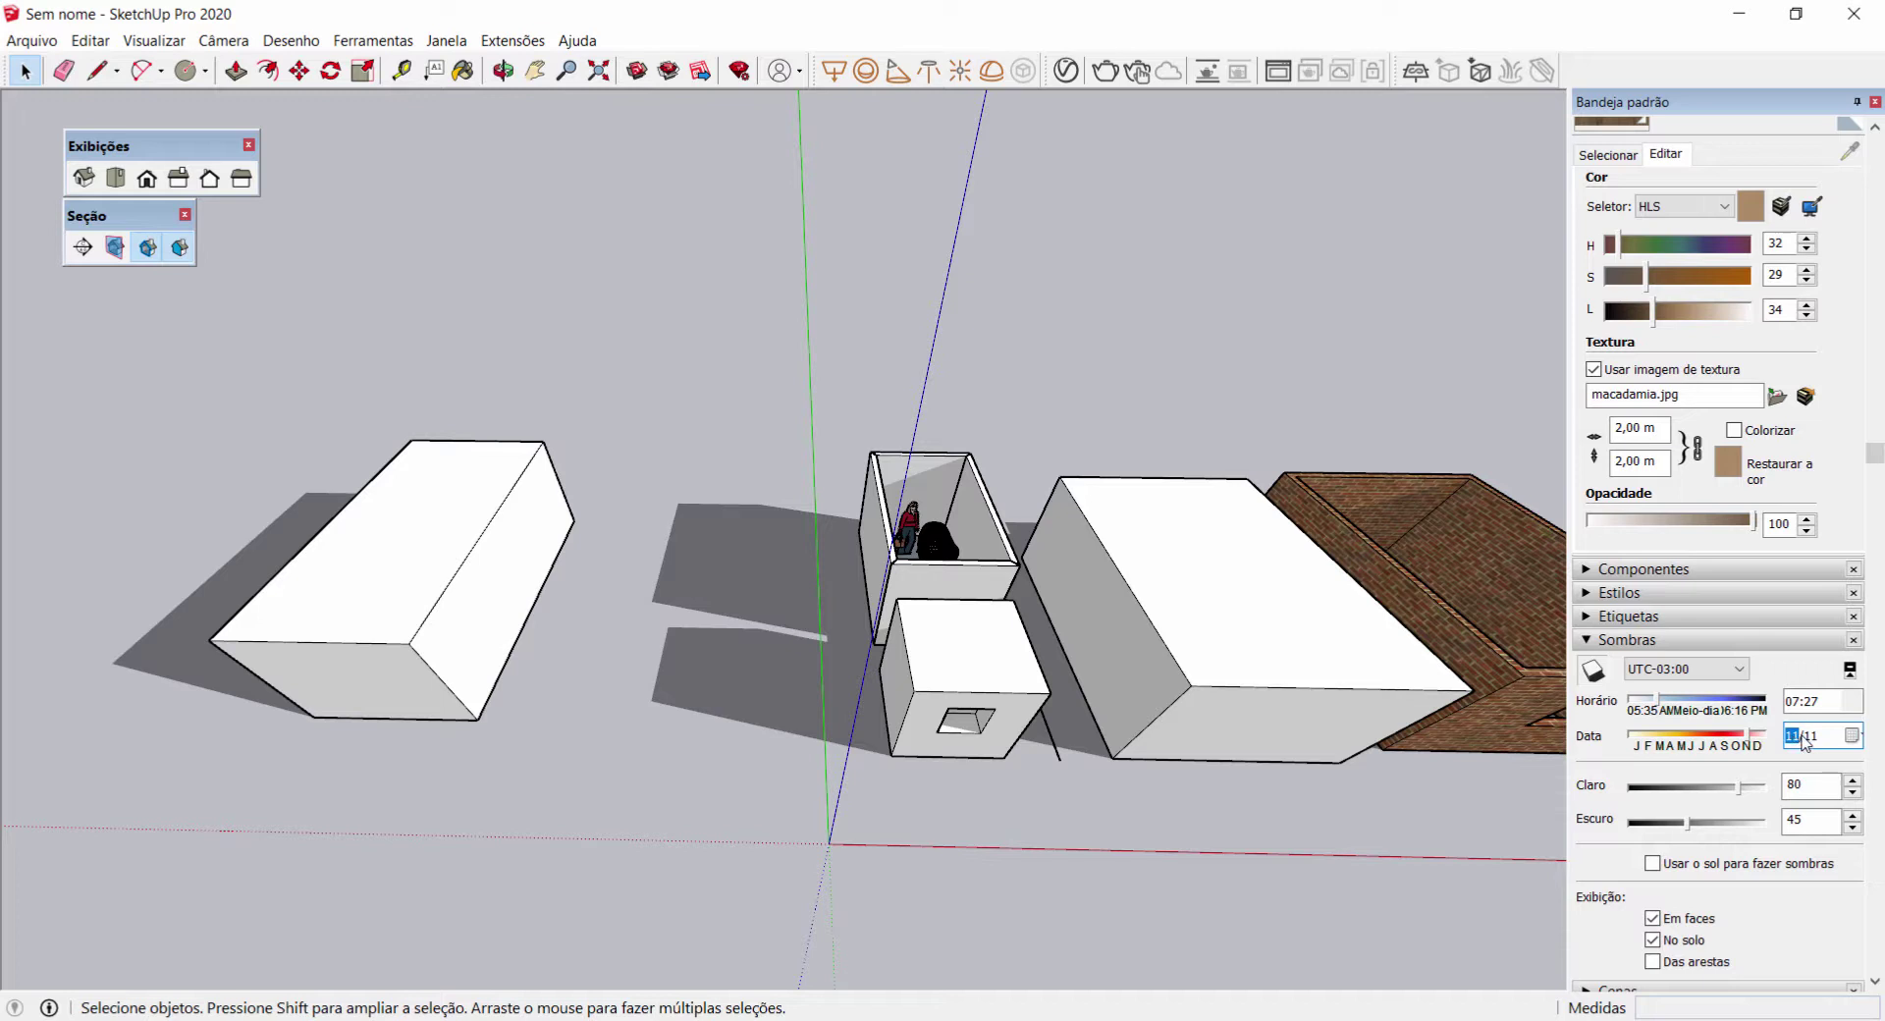
key("Up")
key("Up")
left_click(1819, 738)
key("Up")
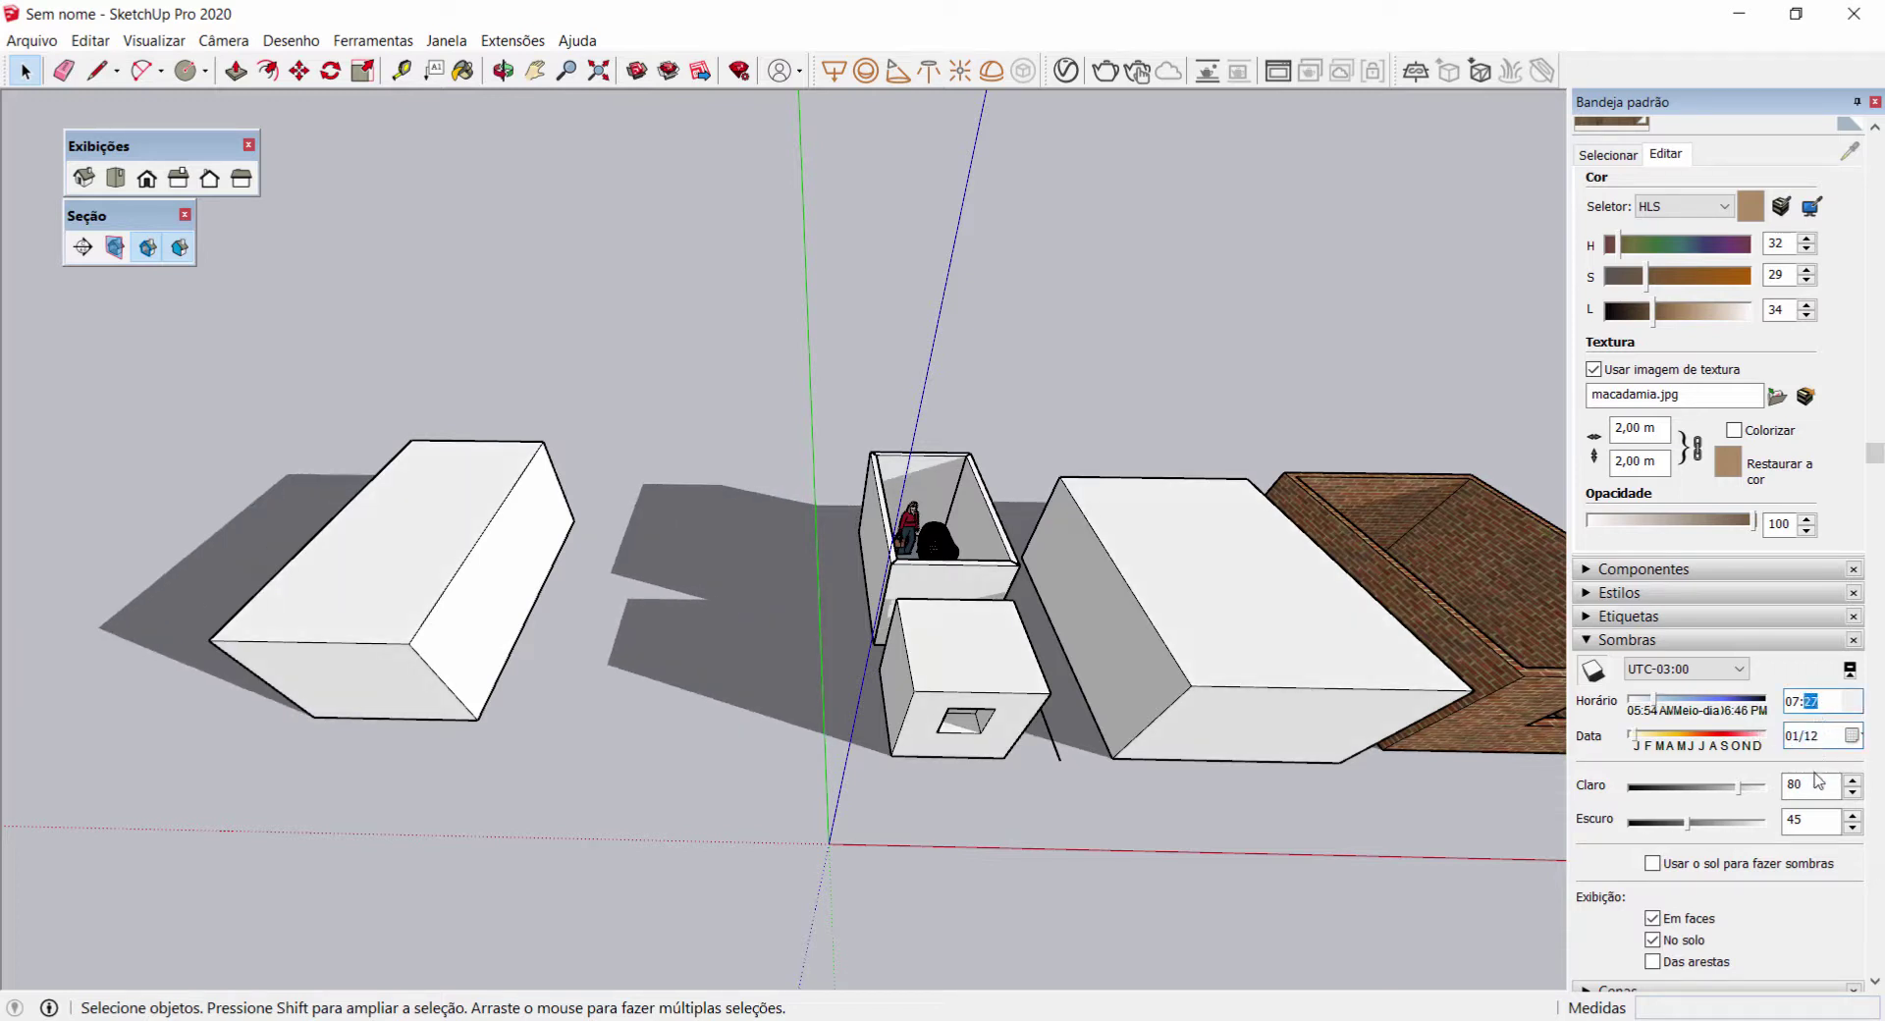
Step: Pick a December shadow date from the calendar and move the date to 01/01
left_click(1852, 736)
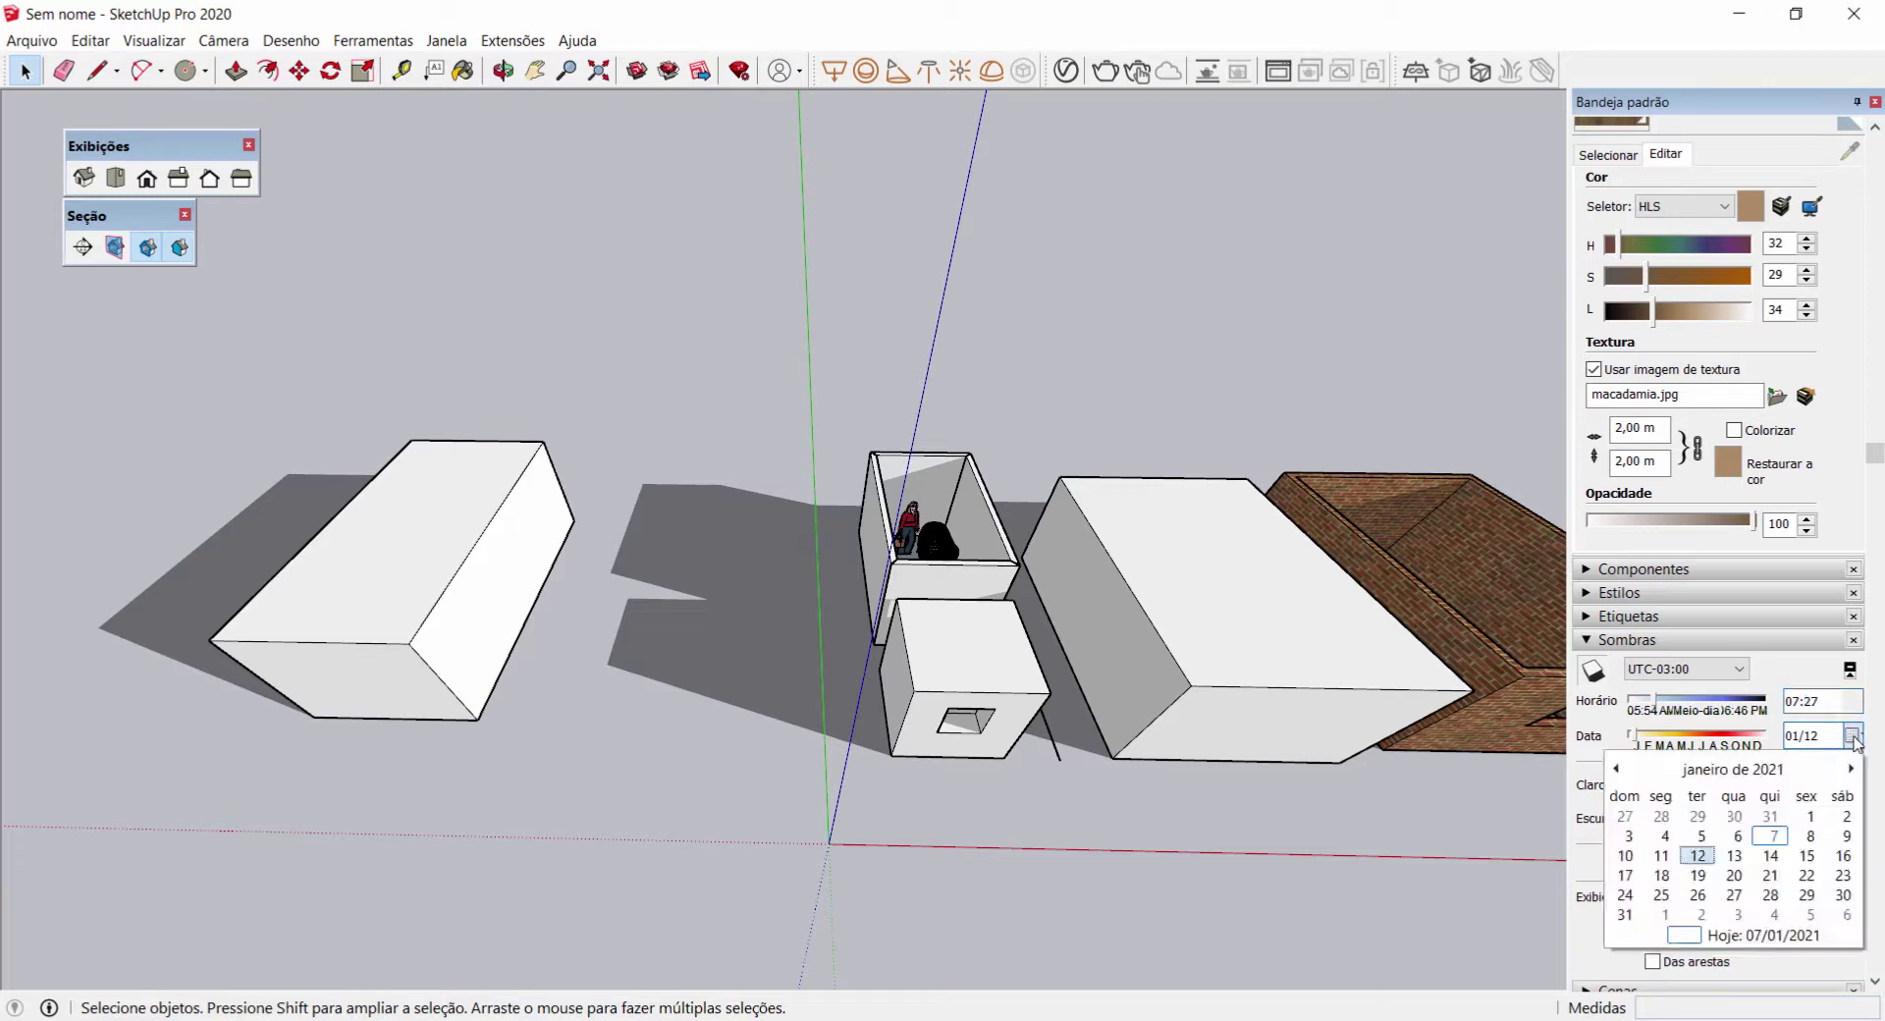
left_click(1616, 772)
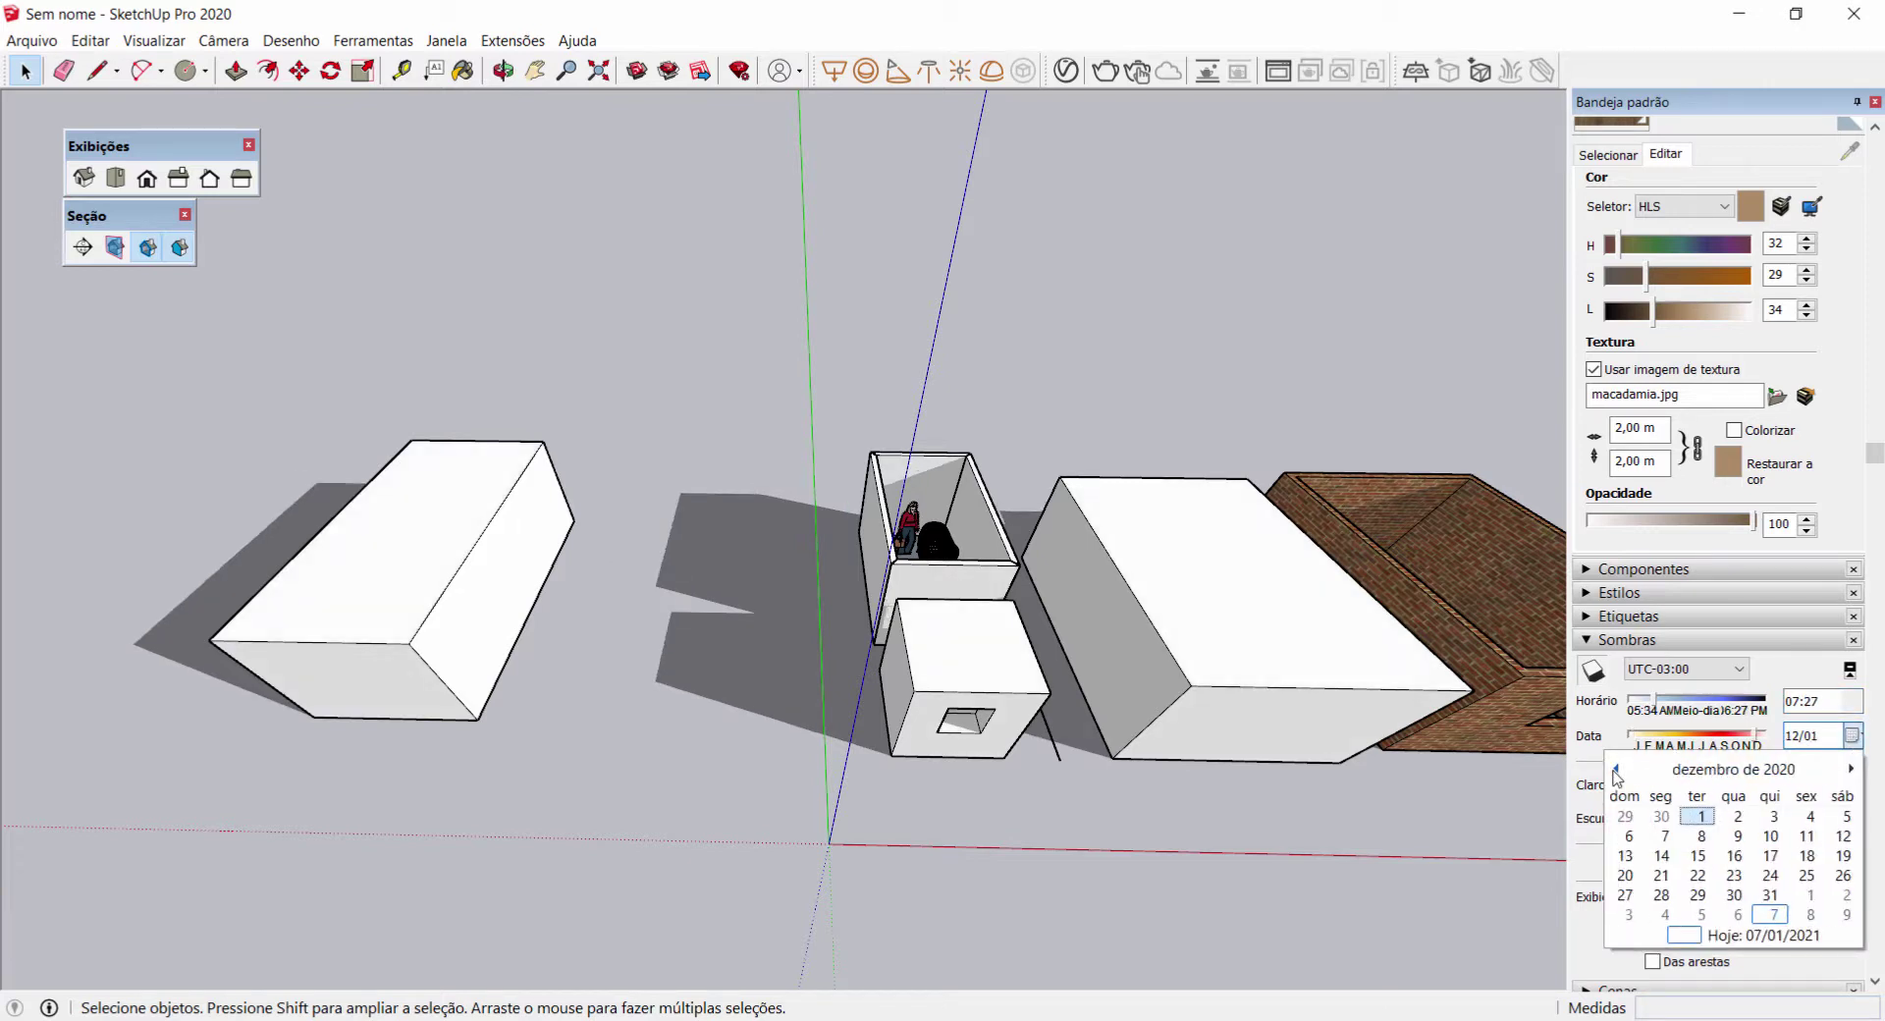
left_click(1734, 855)
left_click_drag(1758, 744, 1637, 739)
Step: Examine the shadows cast by the boxes, the brick room and the armchairs from low, high and frontal views
scroll(993, 503, "down", 6)
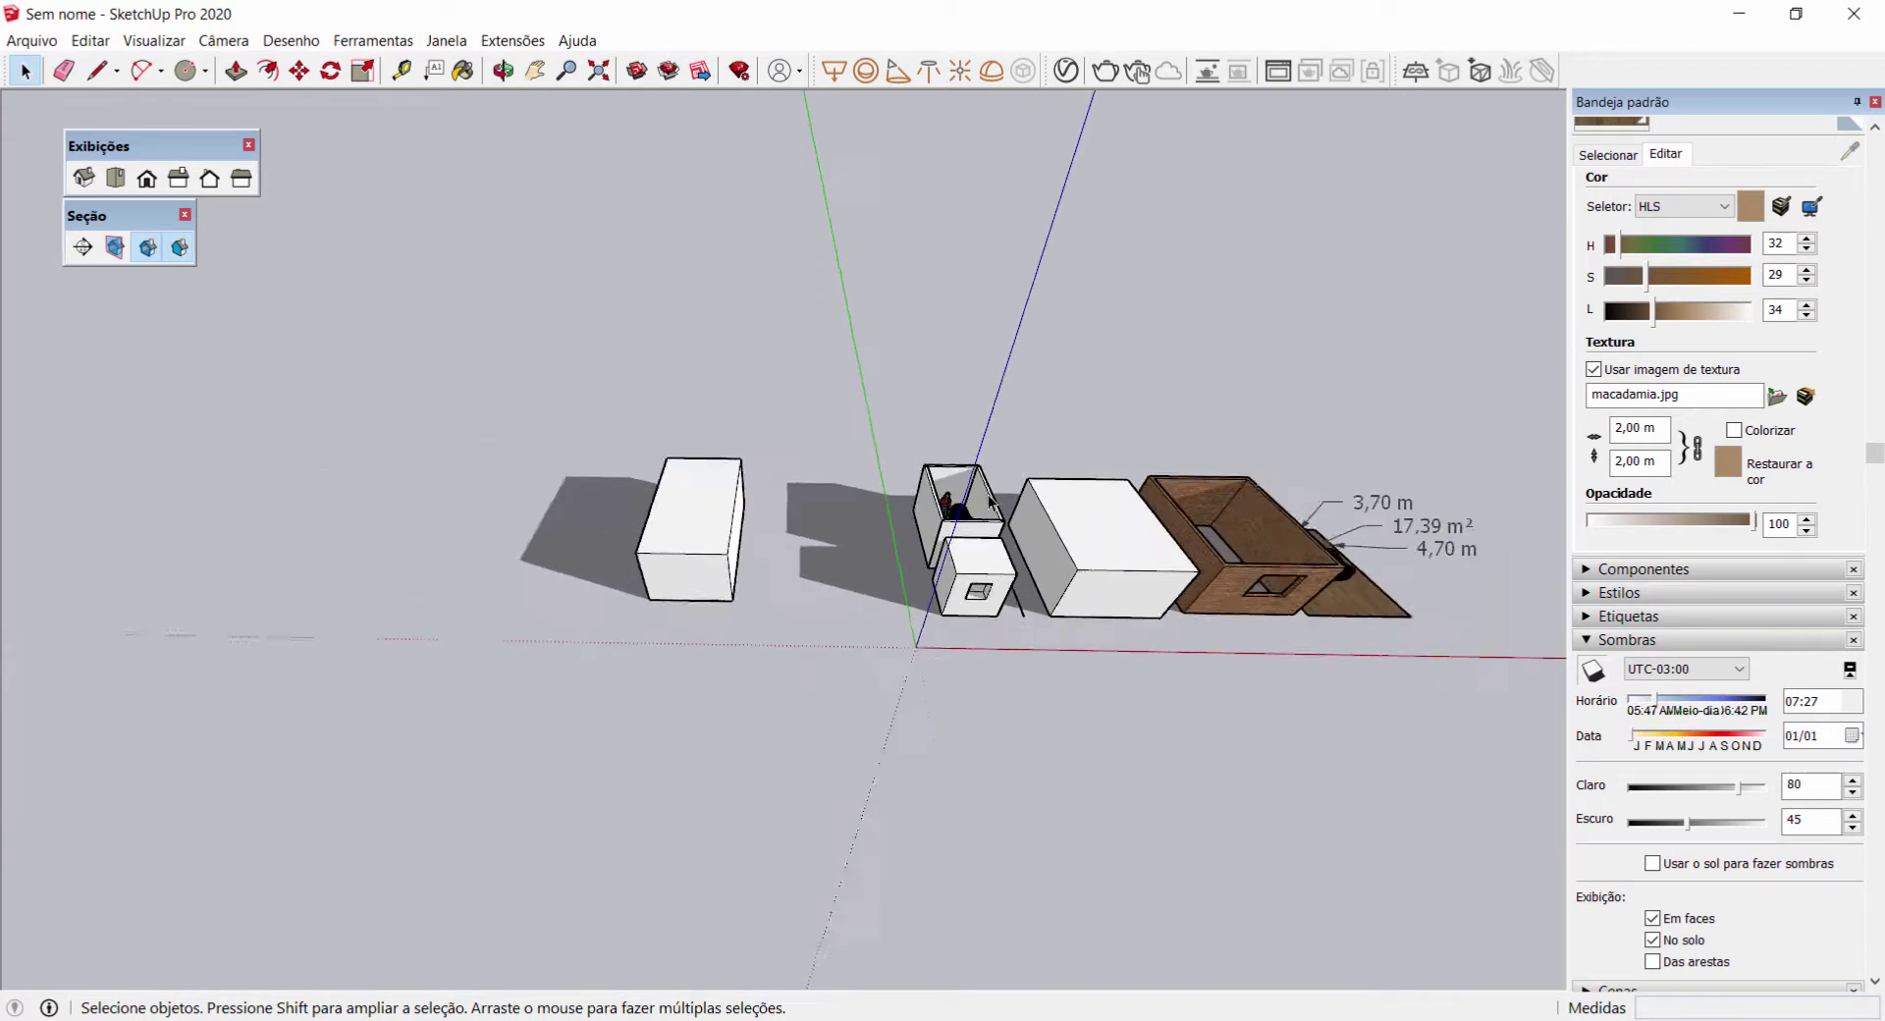
scroll(1198, 501, "up", 5)
mouse_move(1196, 497)
middle_mouse_down("shift")
mouse_move(1083, 518)
mouse_move(1152, 508)
middle_mouse_up("shift")
middle_click_drag(1081, 406, 1104, 414, "shift")
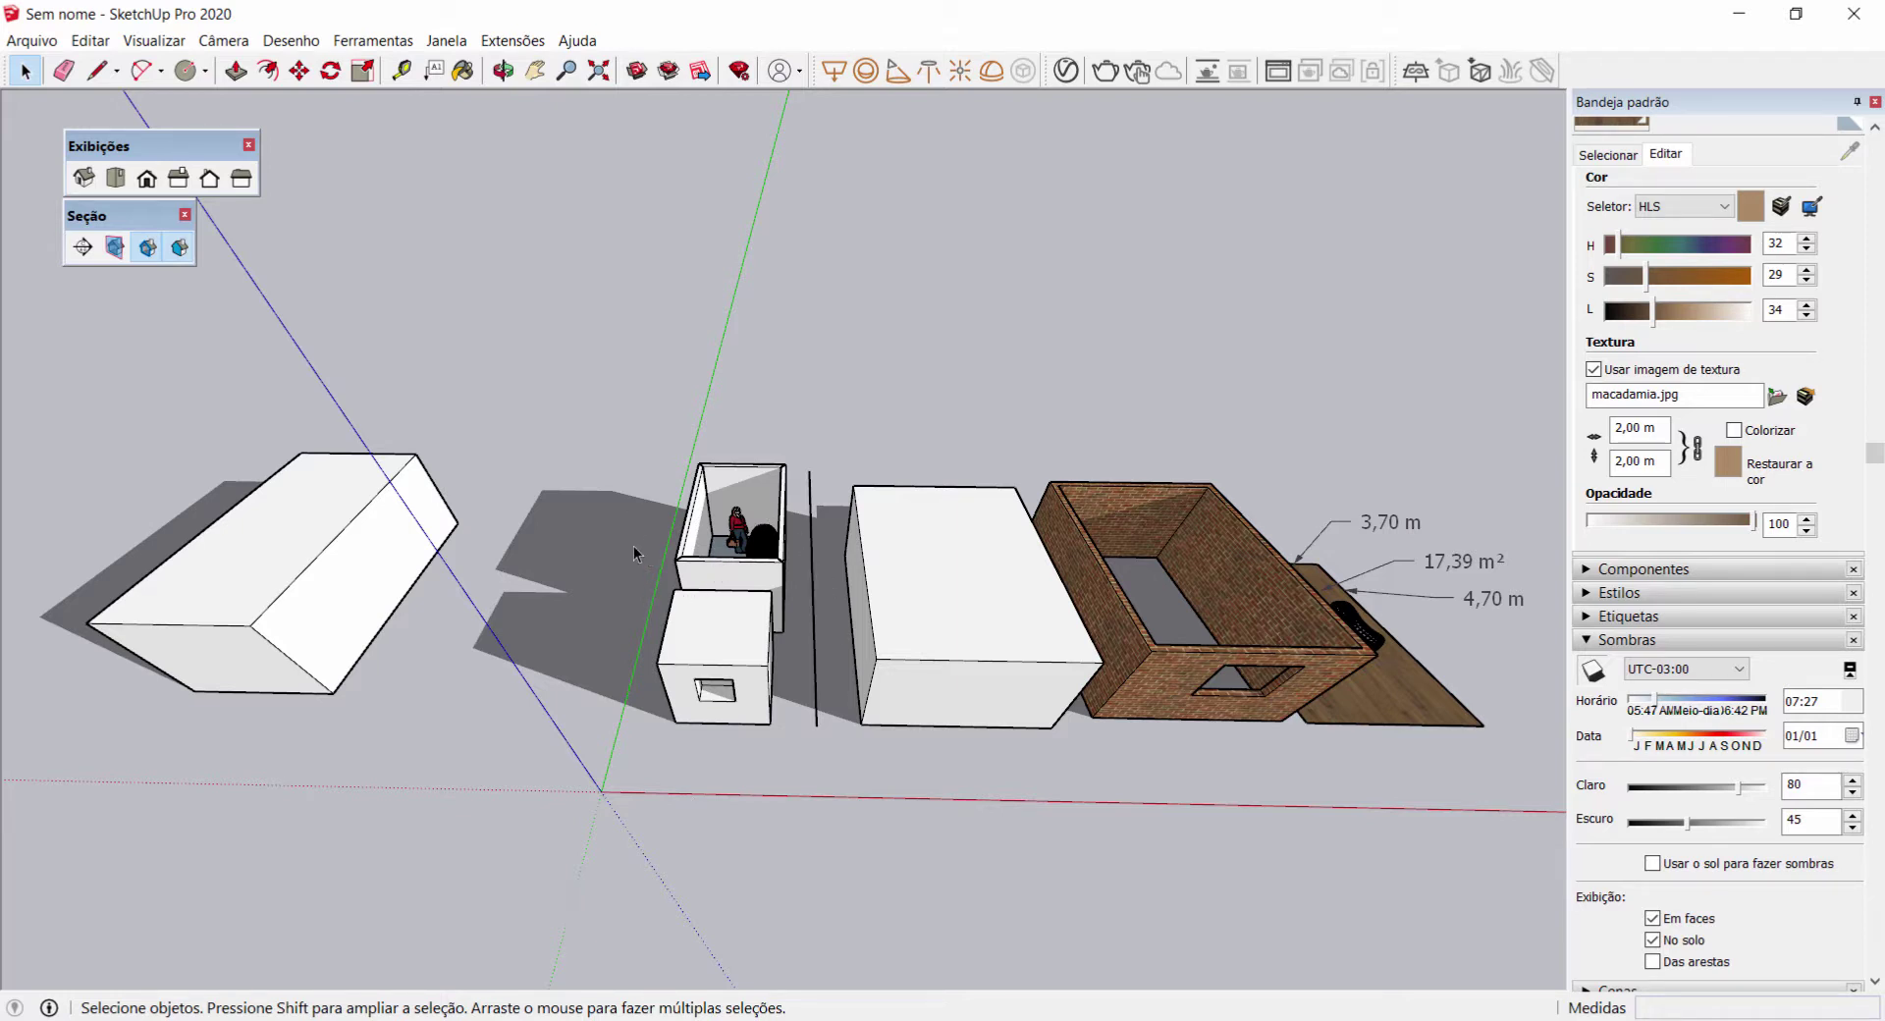
key("o")
left_click_drag(346, 589, 814, 405)
middle_click_drag(813, 405, 416, 533)
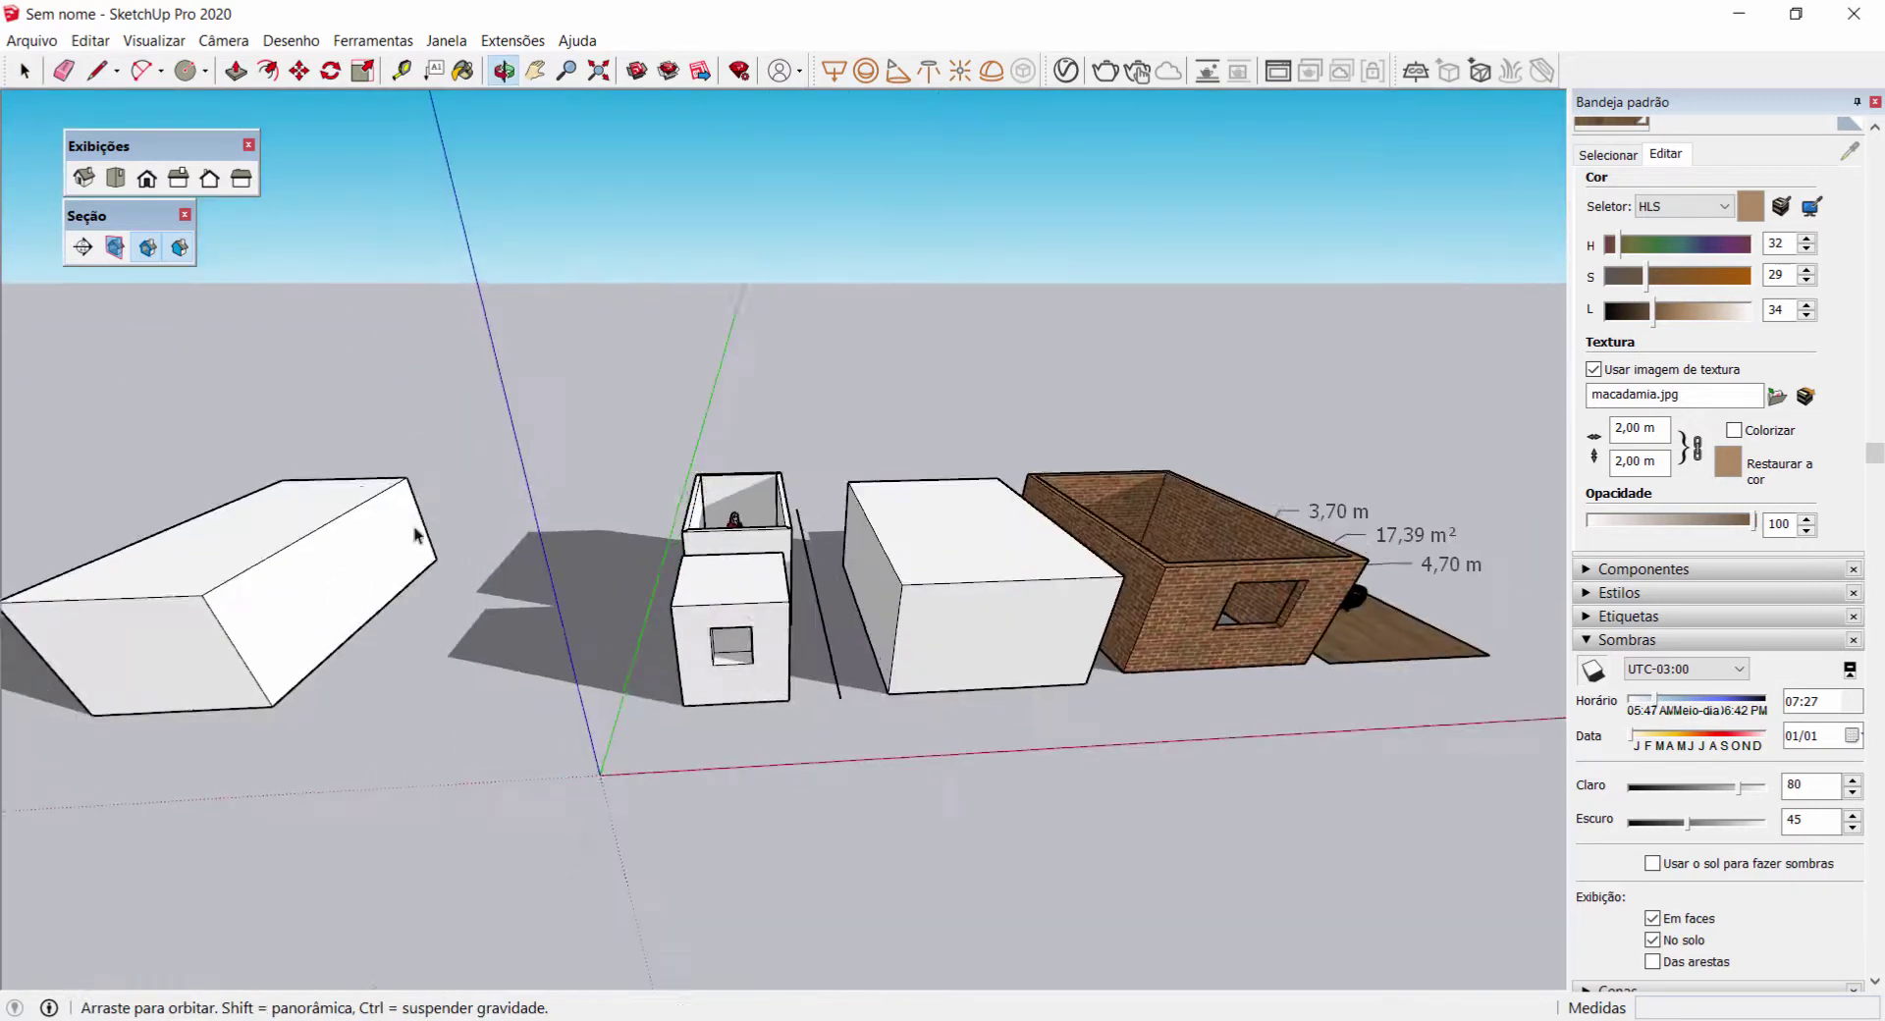
scroll(386, 507, "down", 5)
middle_click_drag(1179, 344, 976, 566)
scroll(976, 566, "up", 3)
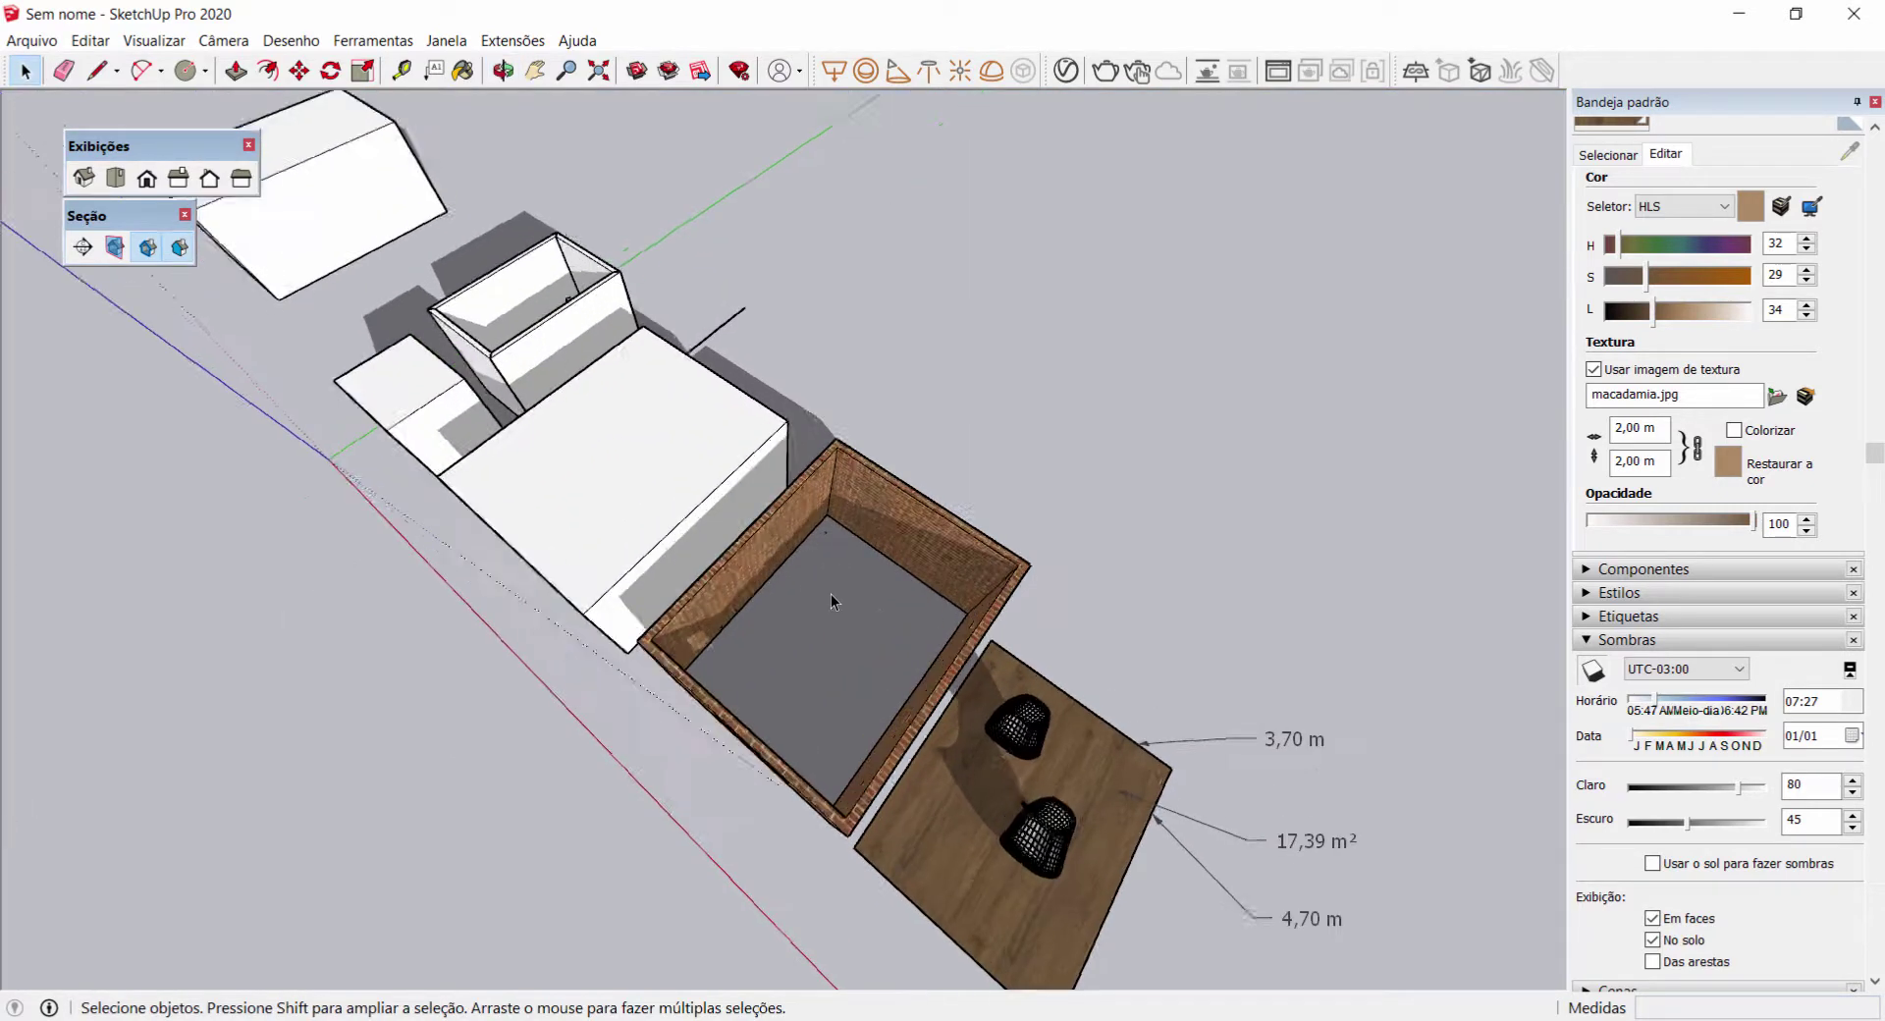
scroll(830, 595, "down", 2)
middle_click_drag(805, 569, 722, 524)
scroll(725, 505, "up", 2)
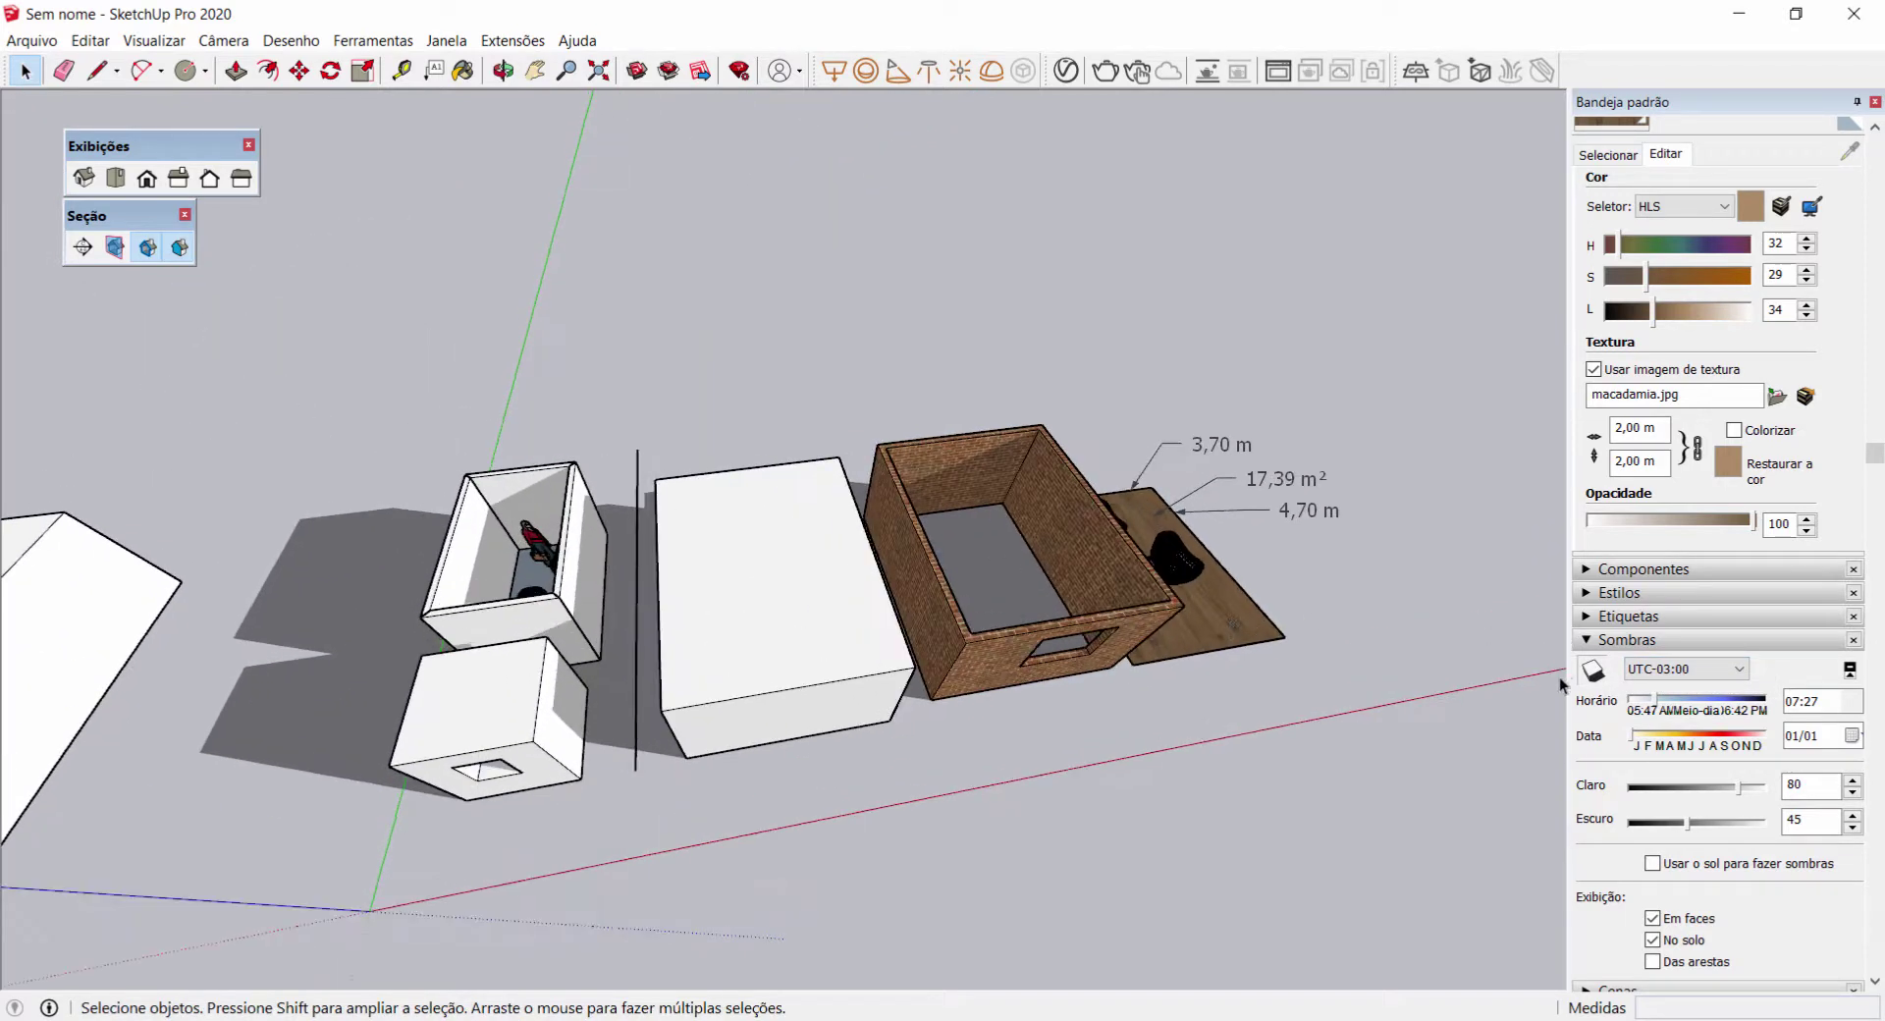
Step: Turn off the shadows for the whole model
left_click(1593, 671)
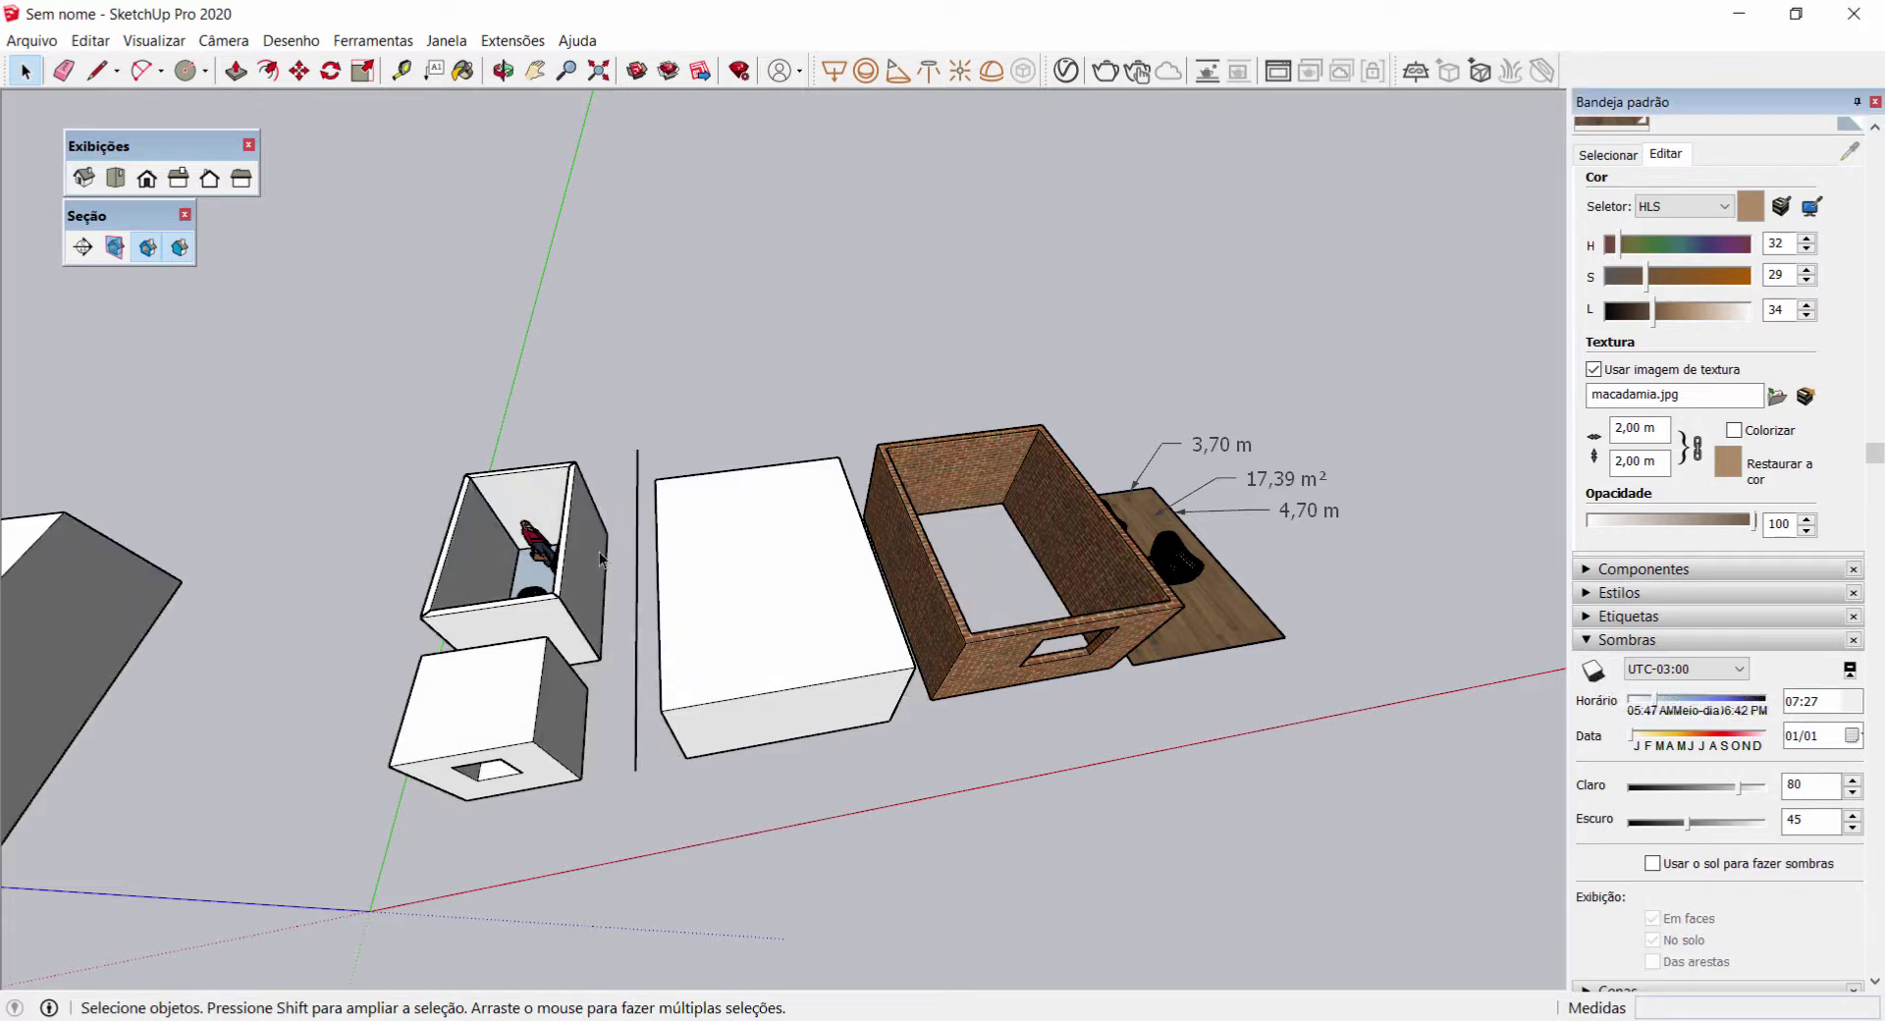
middle_click_drag(771, 602, 747, 589)
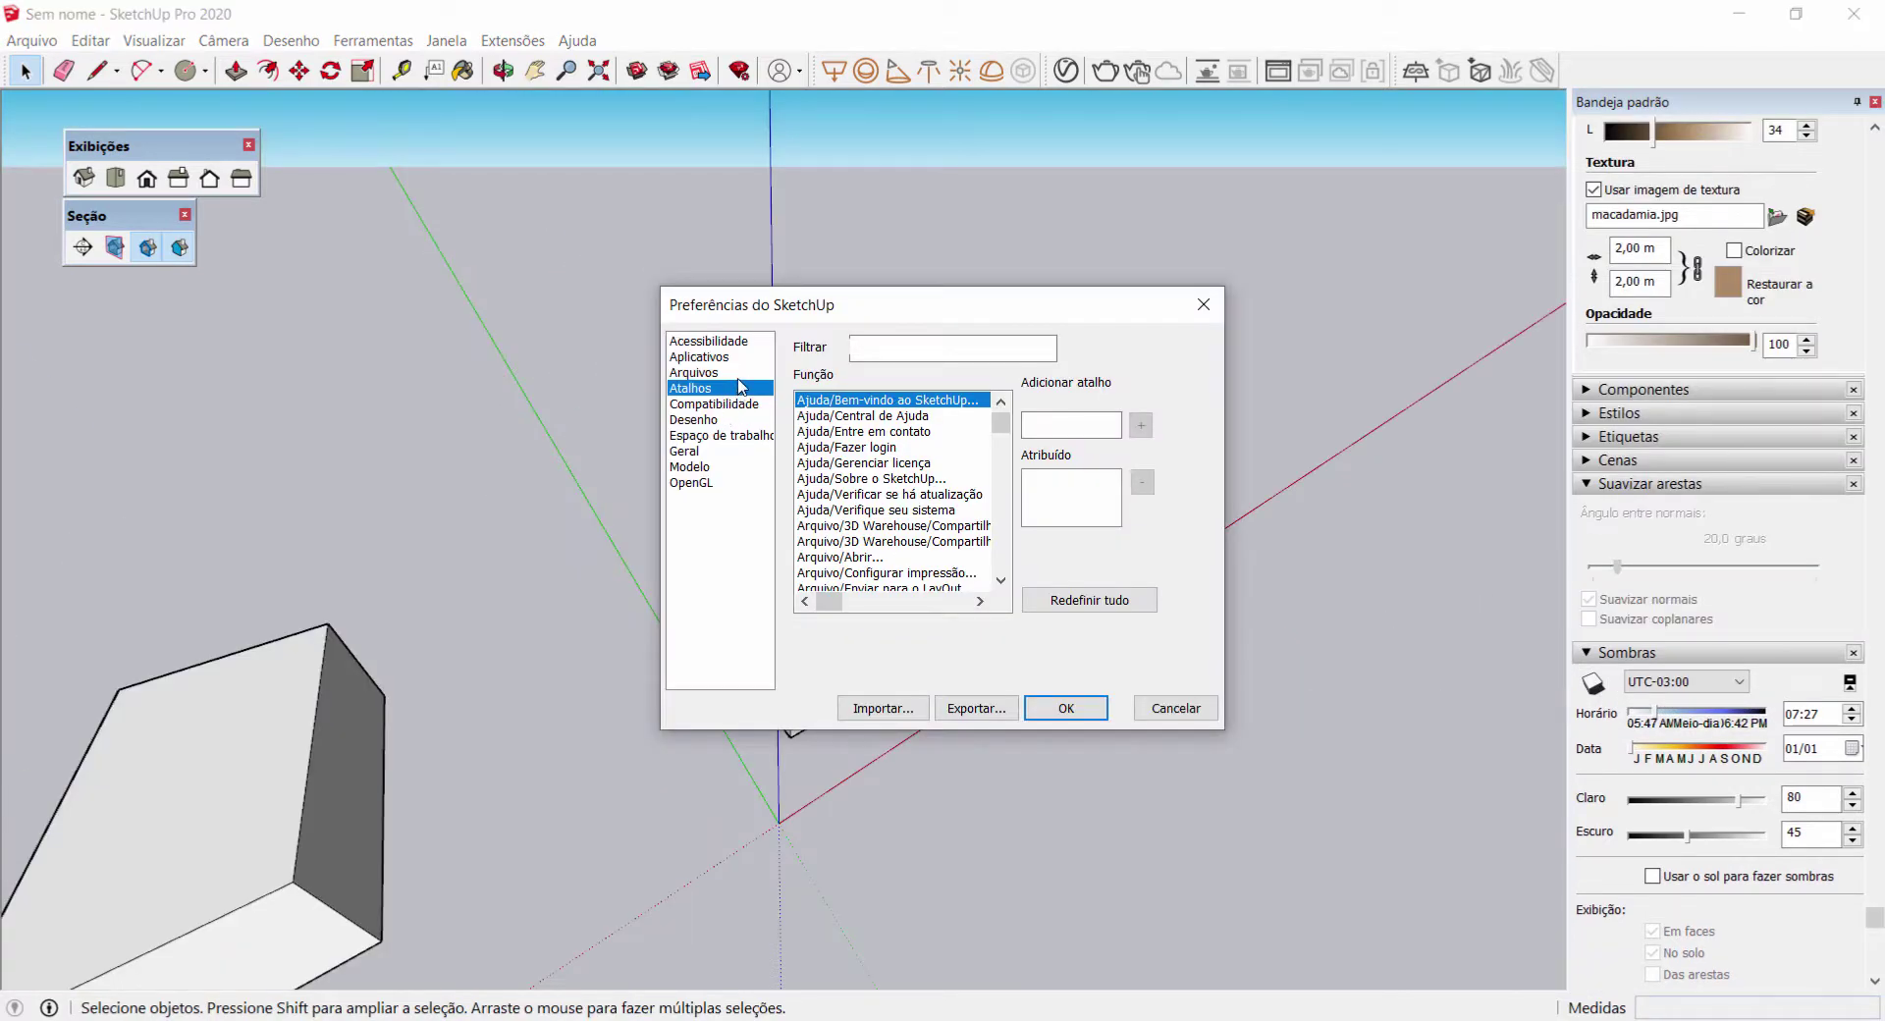
Step: Filter the functions in the shortcut preferences by "rotar" and select Ferramentas/Rotar
left_click(926, 352)
type("rotar")
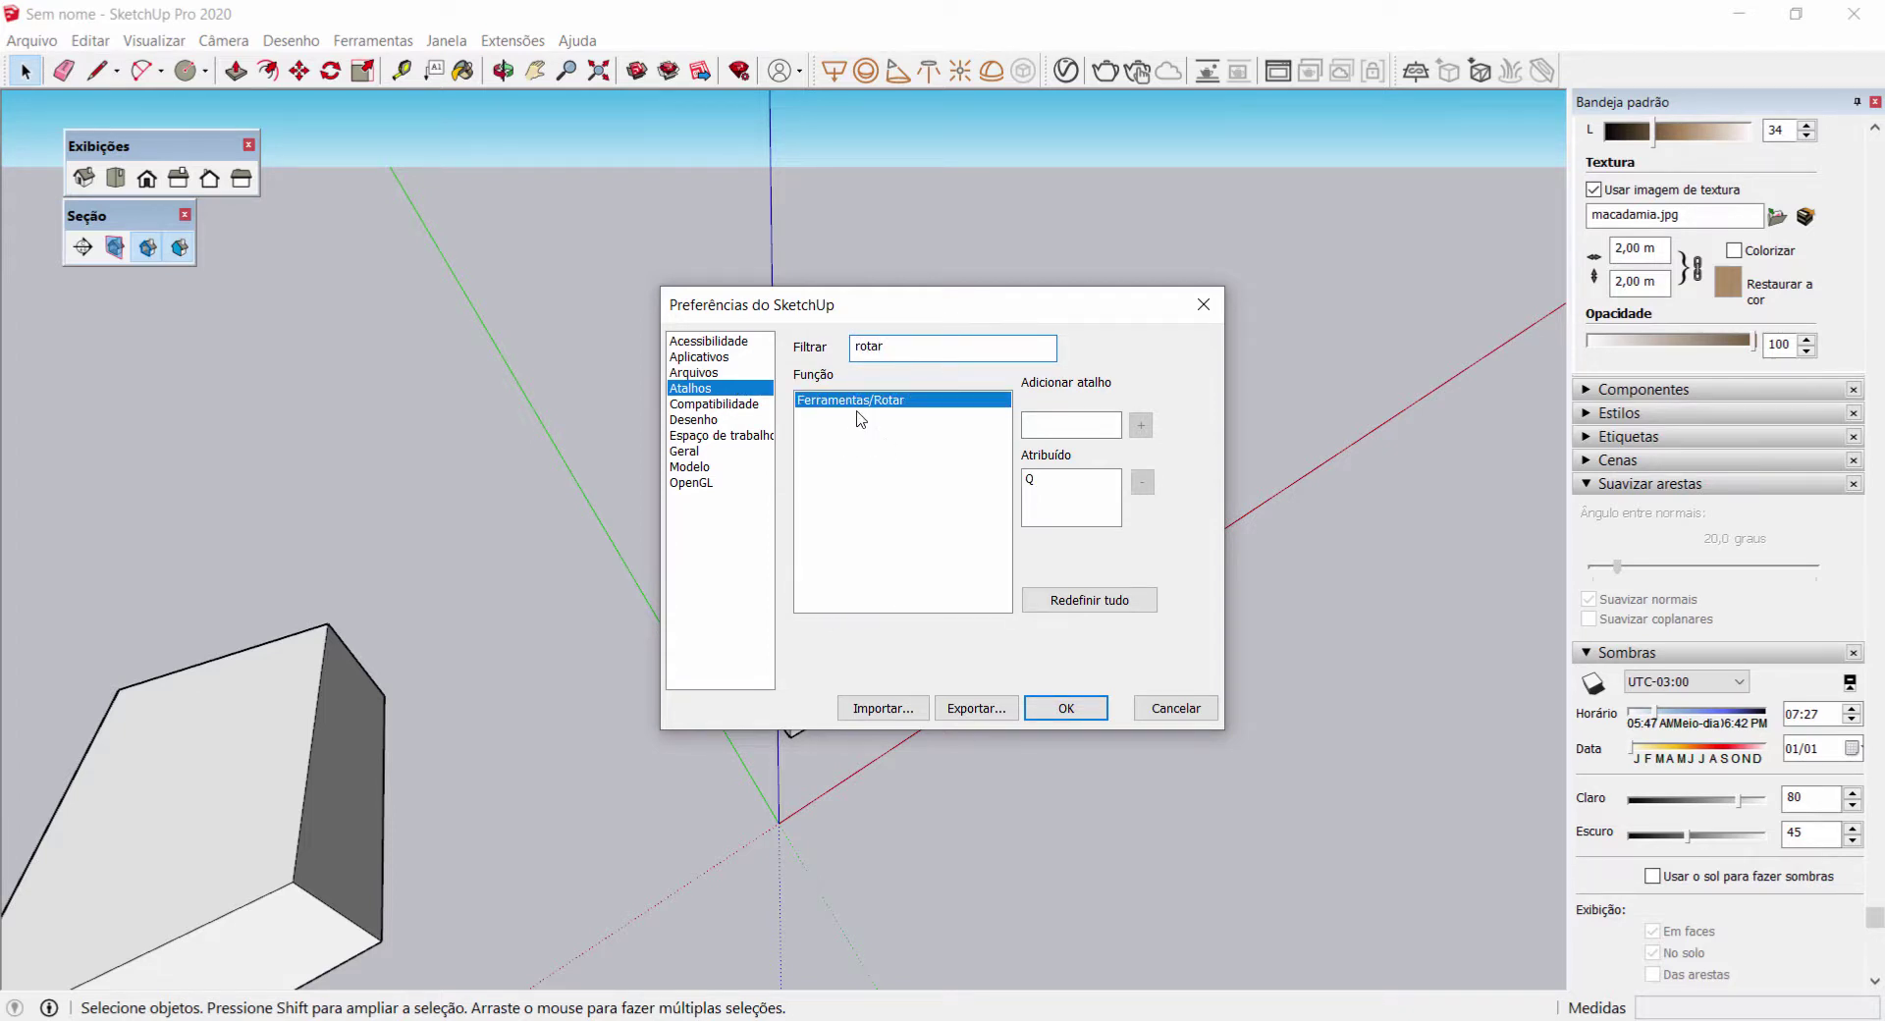
left_click(956, 400)
left_click(899, 346)
Step: Try to add Q as the shortcut for Ferramentas/Rotar and accept reassigning it
left_click(1068, 429)
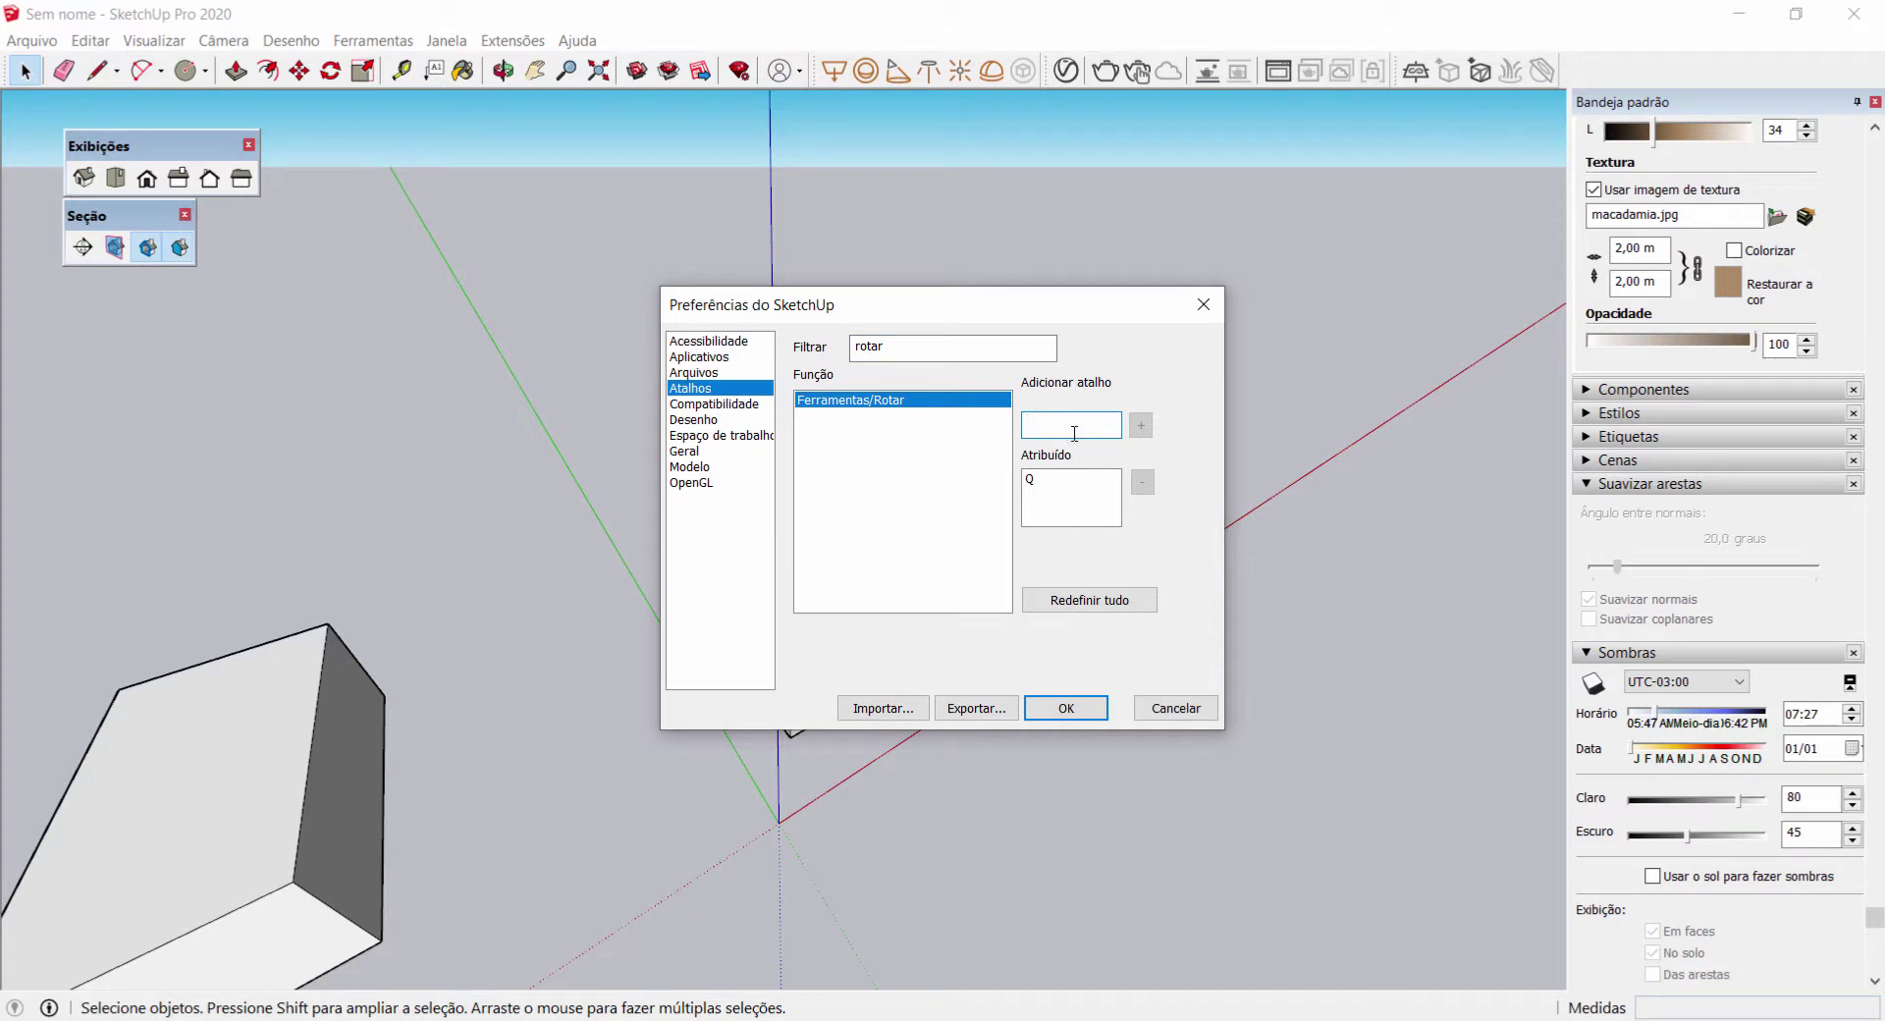
key("q")
key("BackSpace")
key("e")
left_click(1140, 428)
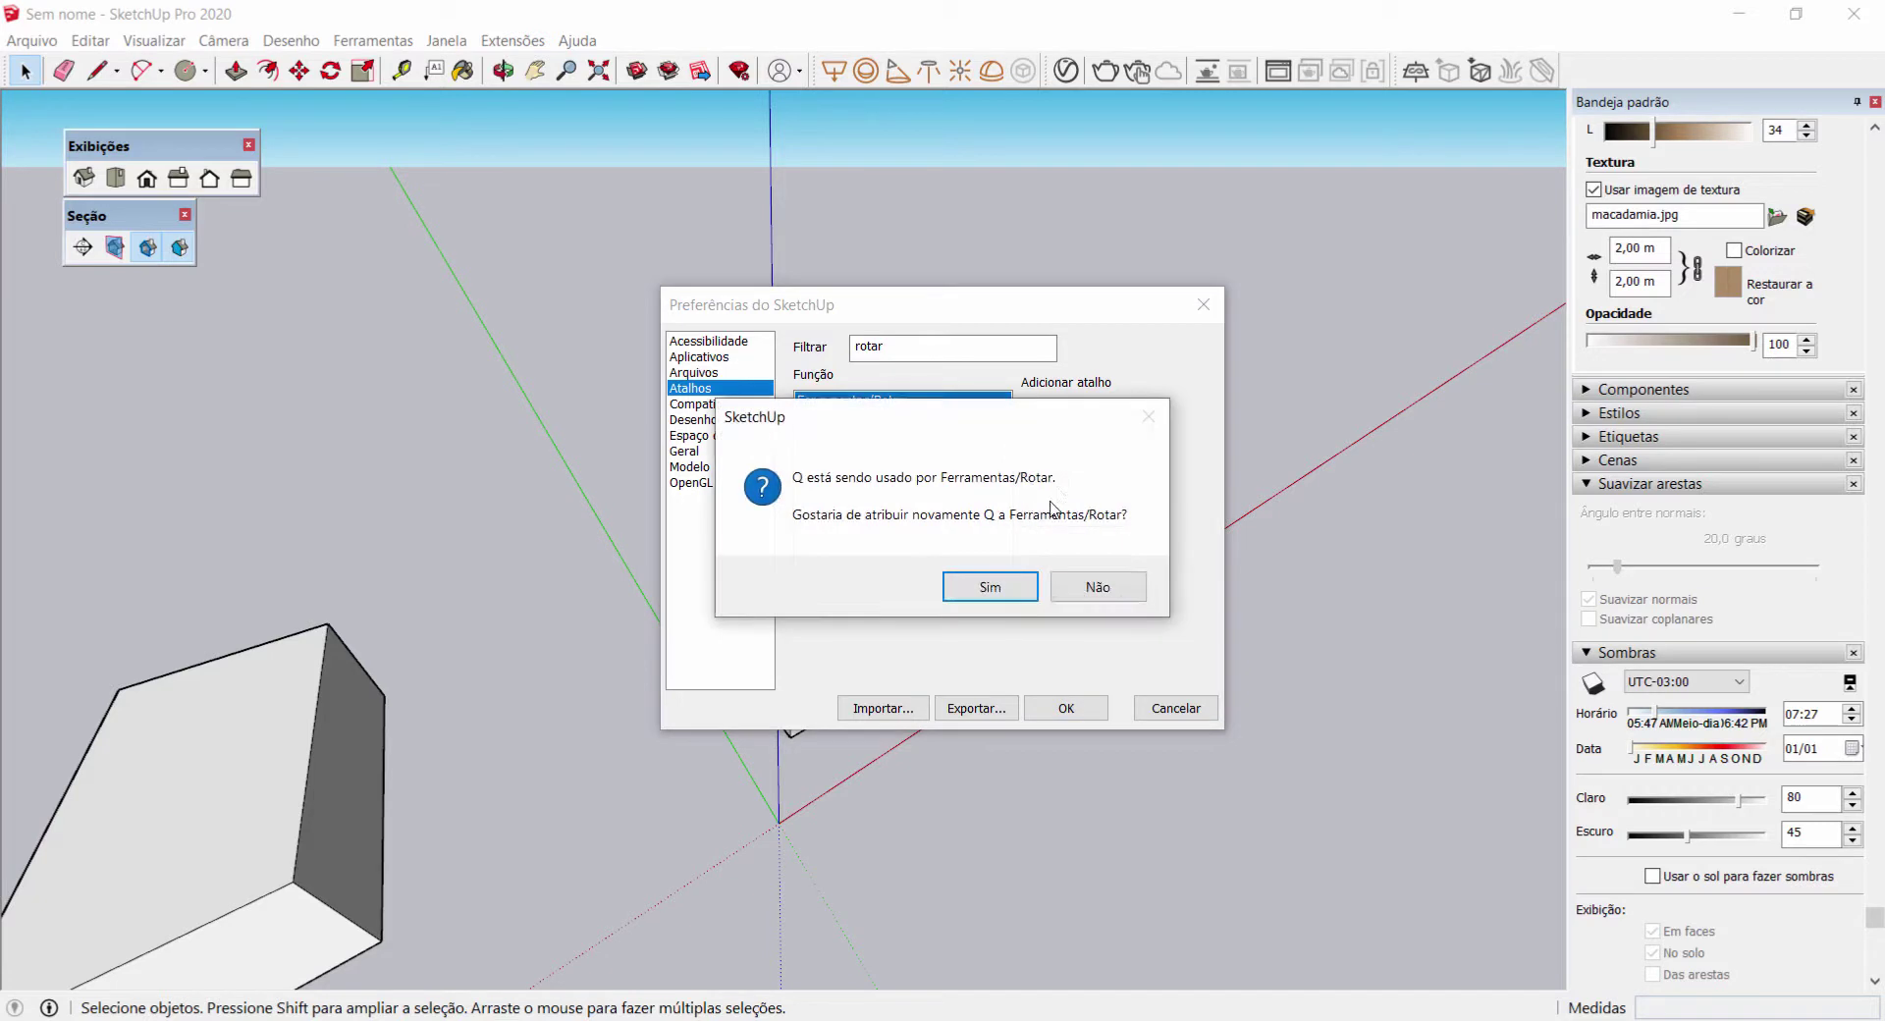
mouse_move(1036, 429)
left_mouse_down()
mouse_move(1404, 229)
mouse_move(1191, 80)
mouse_move(1218, 70)
mouse_move(1198, 85)
left_mouse_up()
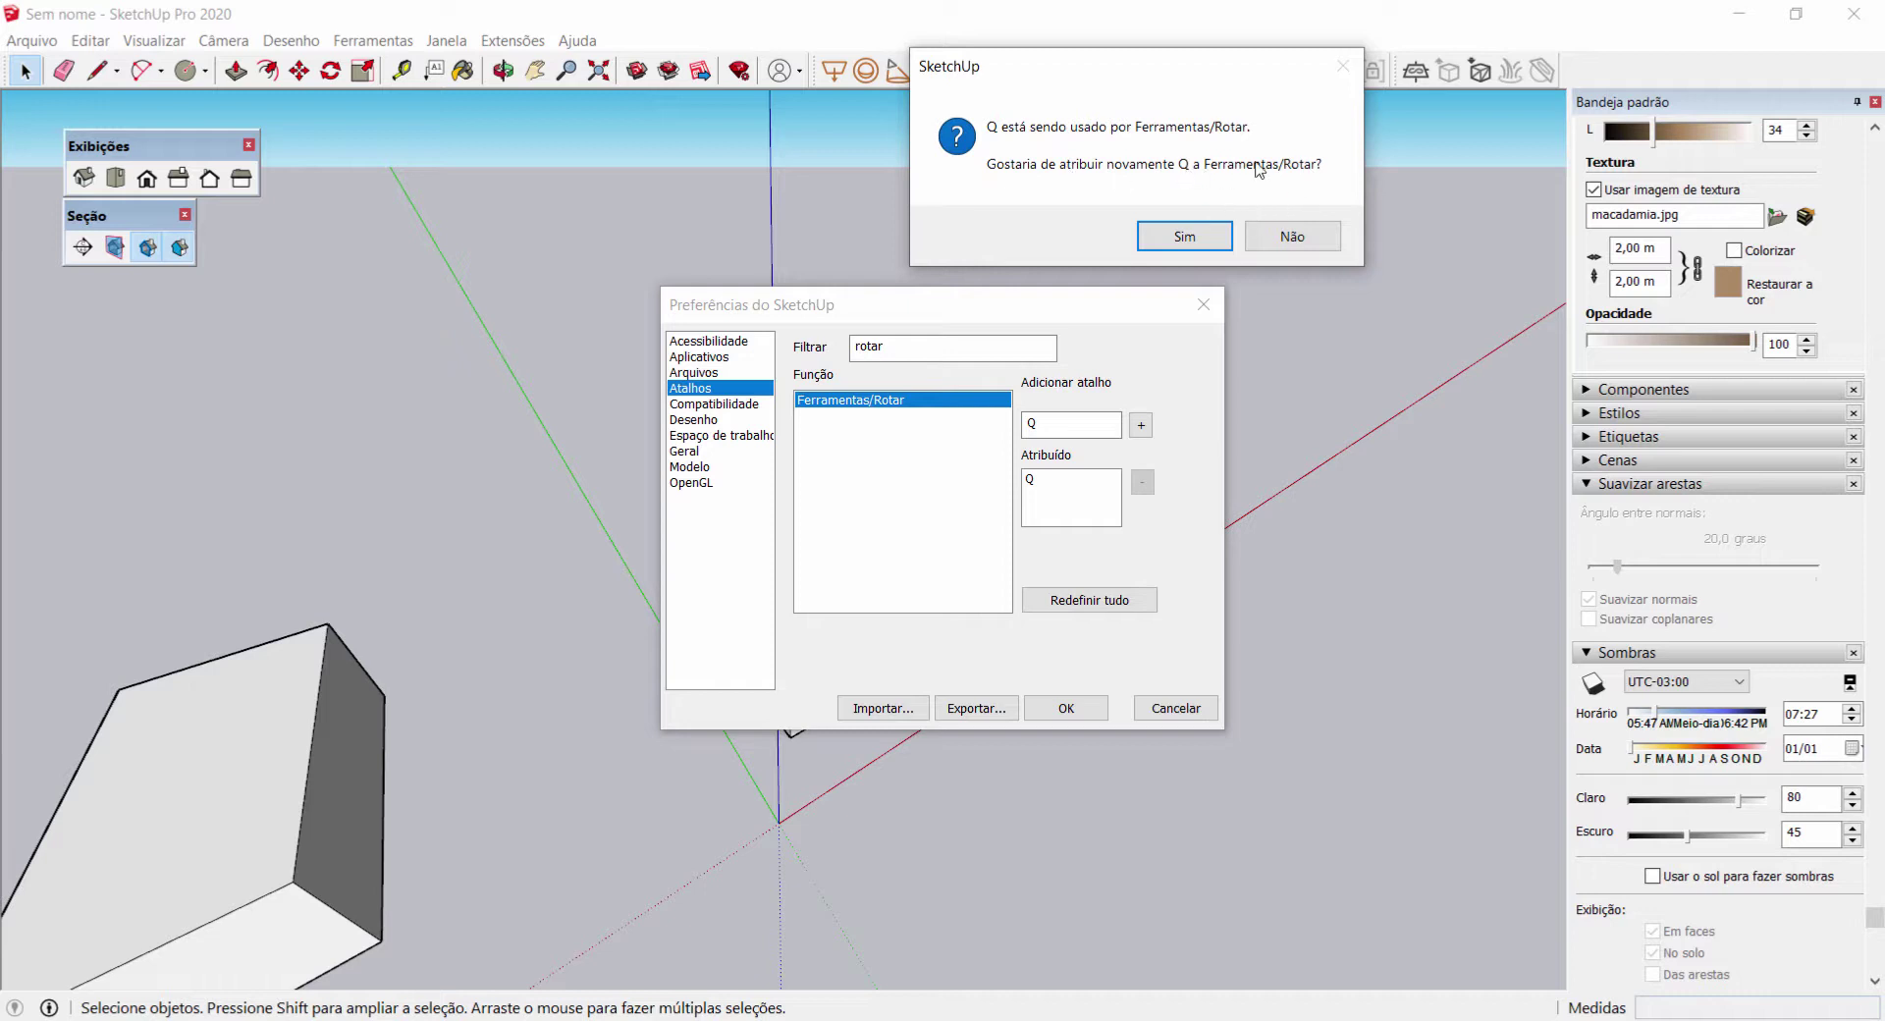
left_click(1187, 233)
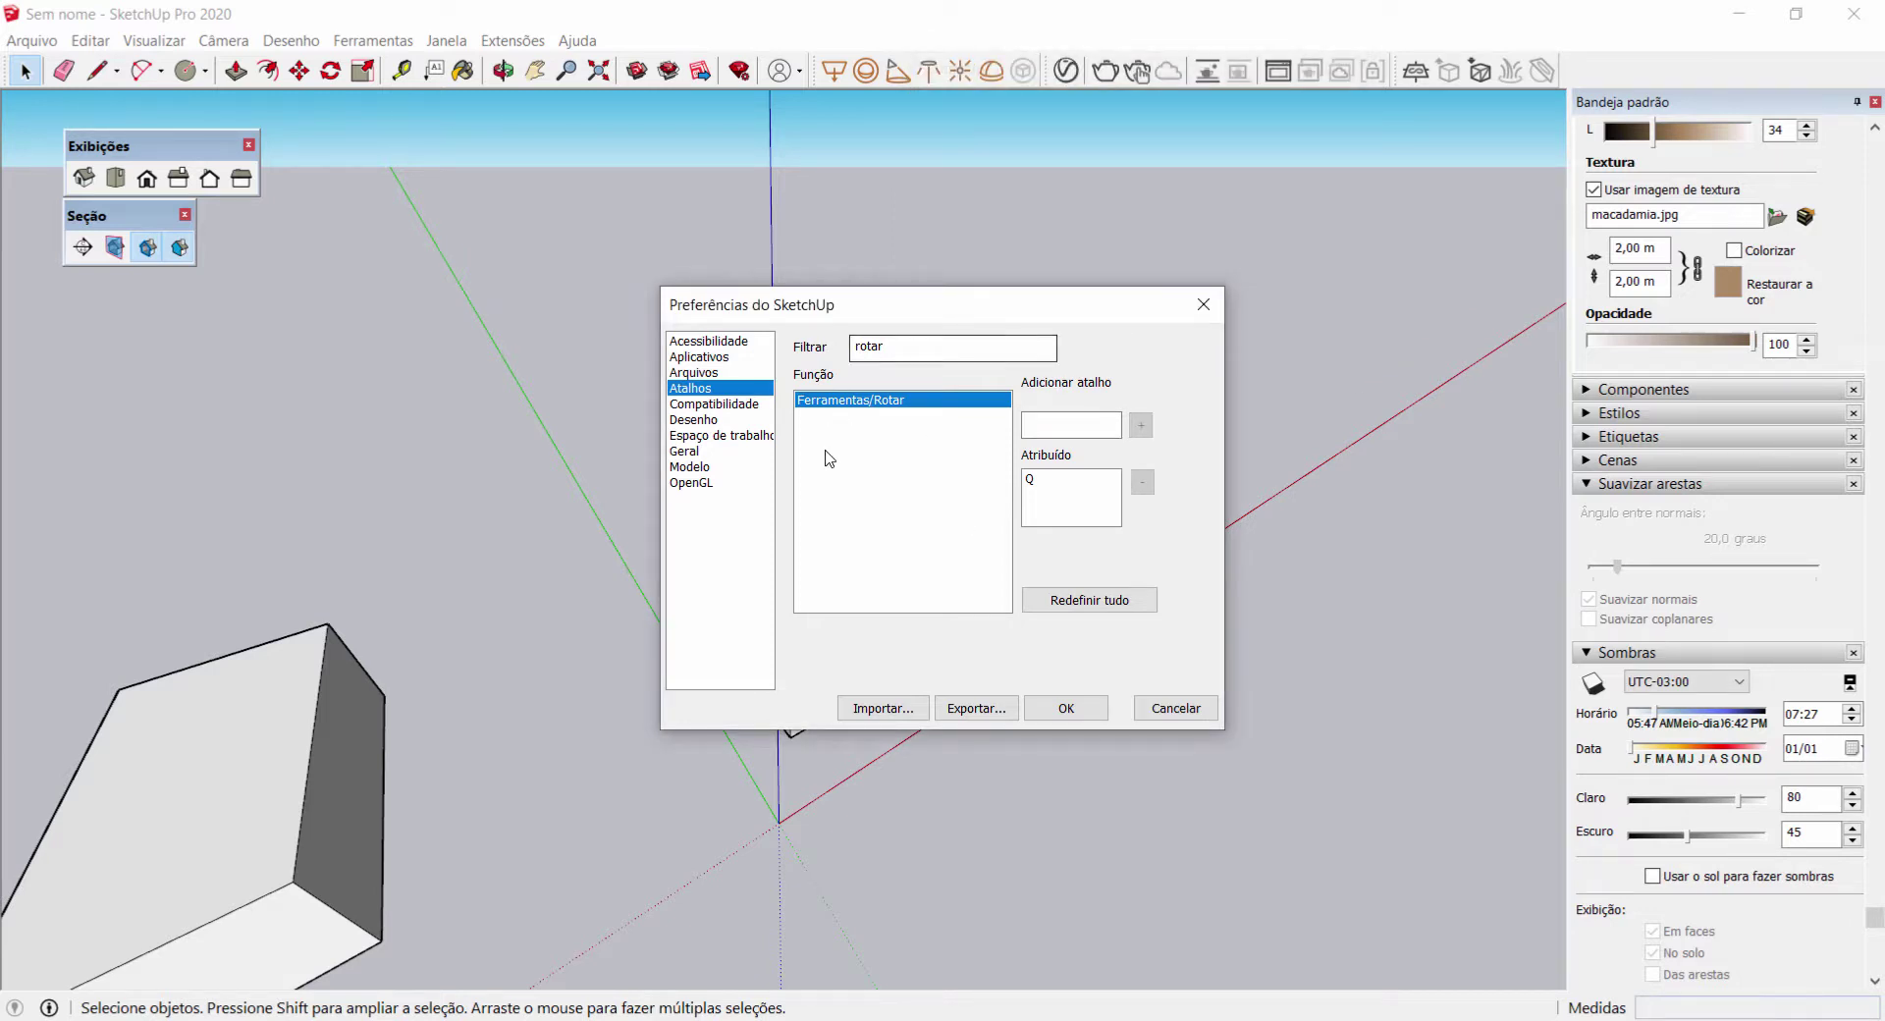
Step: Filter the shortcut functions by "reexi" and check the shortcuts assigned to Reexibir/Tudo and Reexibir/Último
left_click_drag(972, 314, 659, 122)
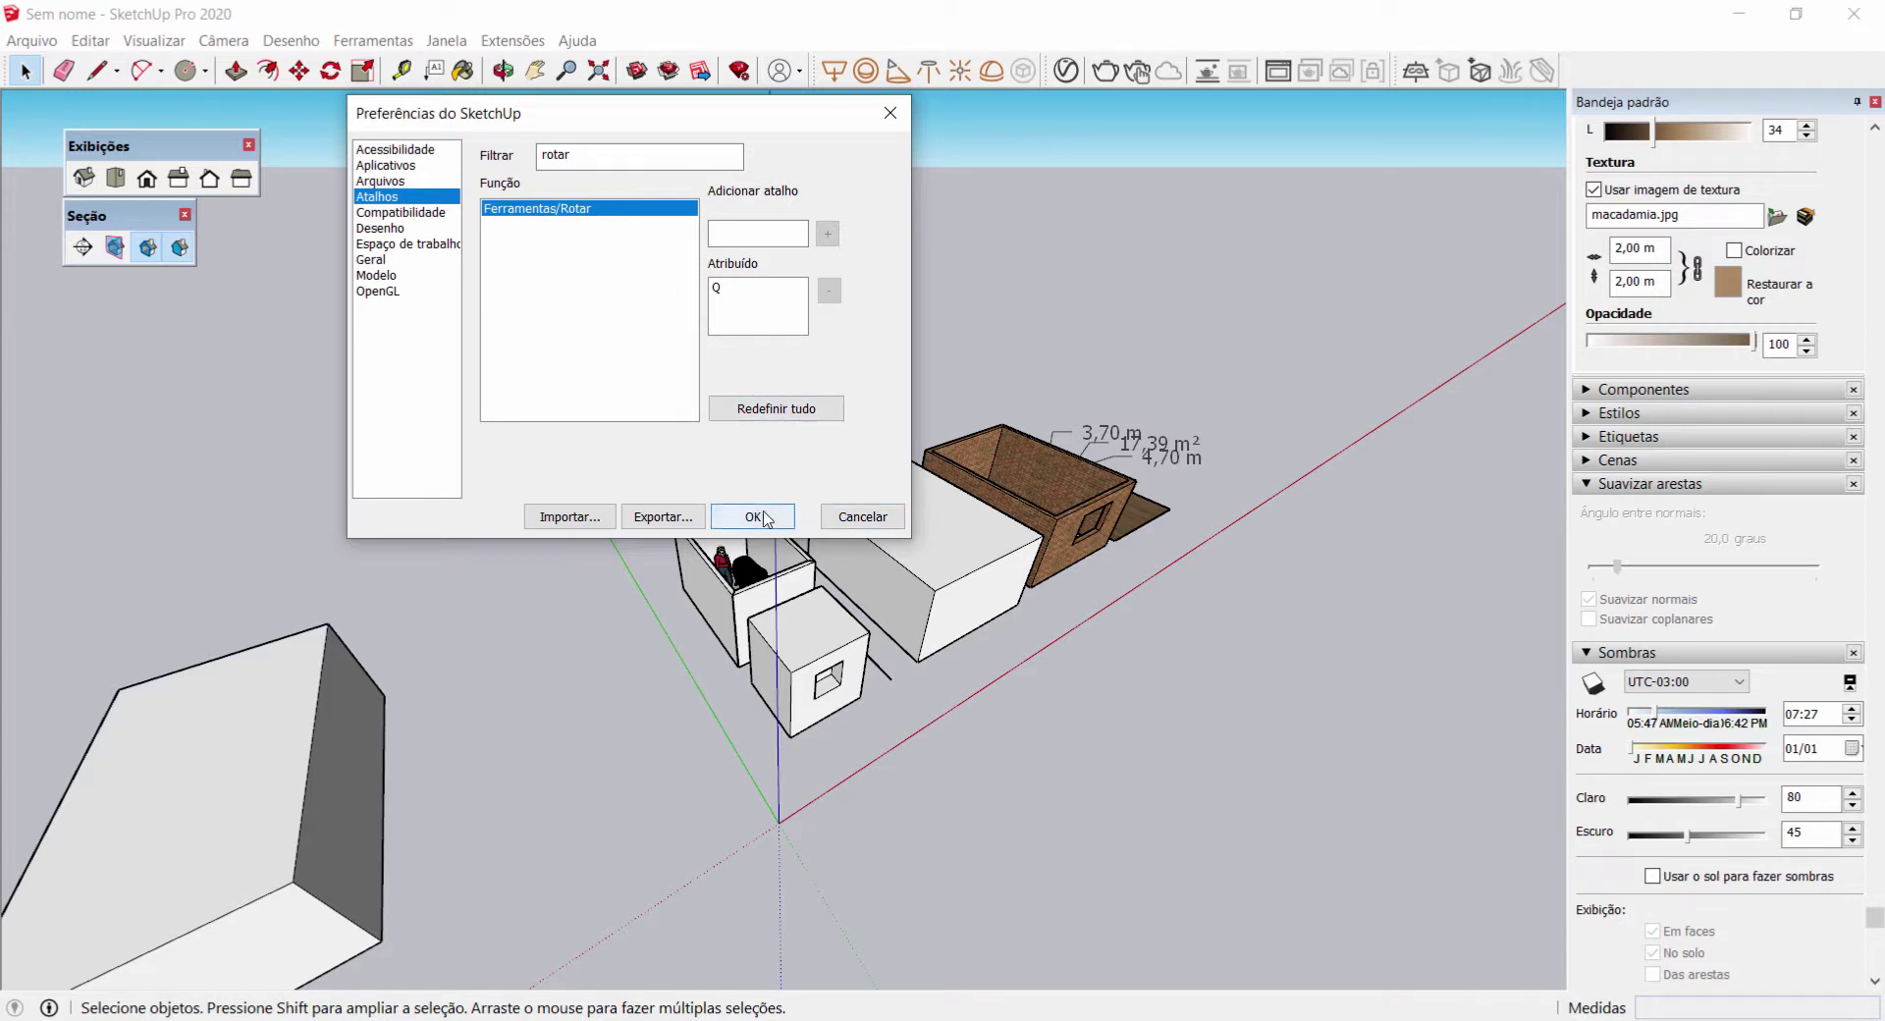
double_click(621, 167)
type("reexi")
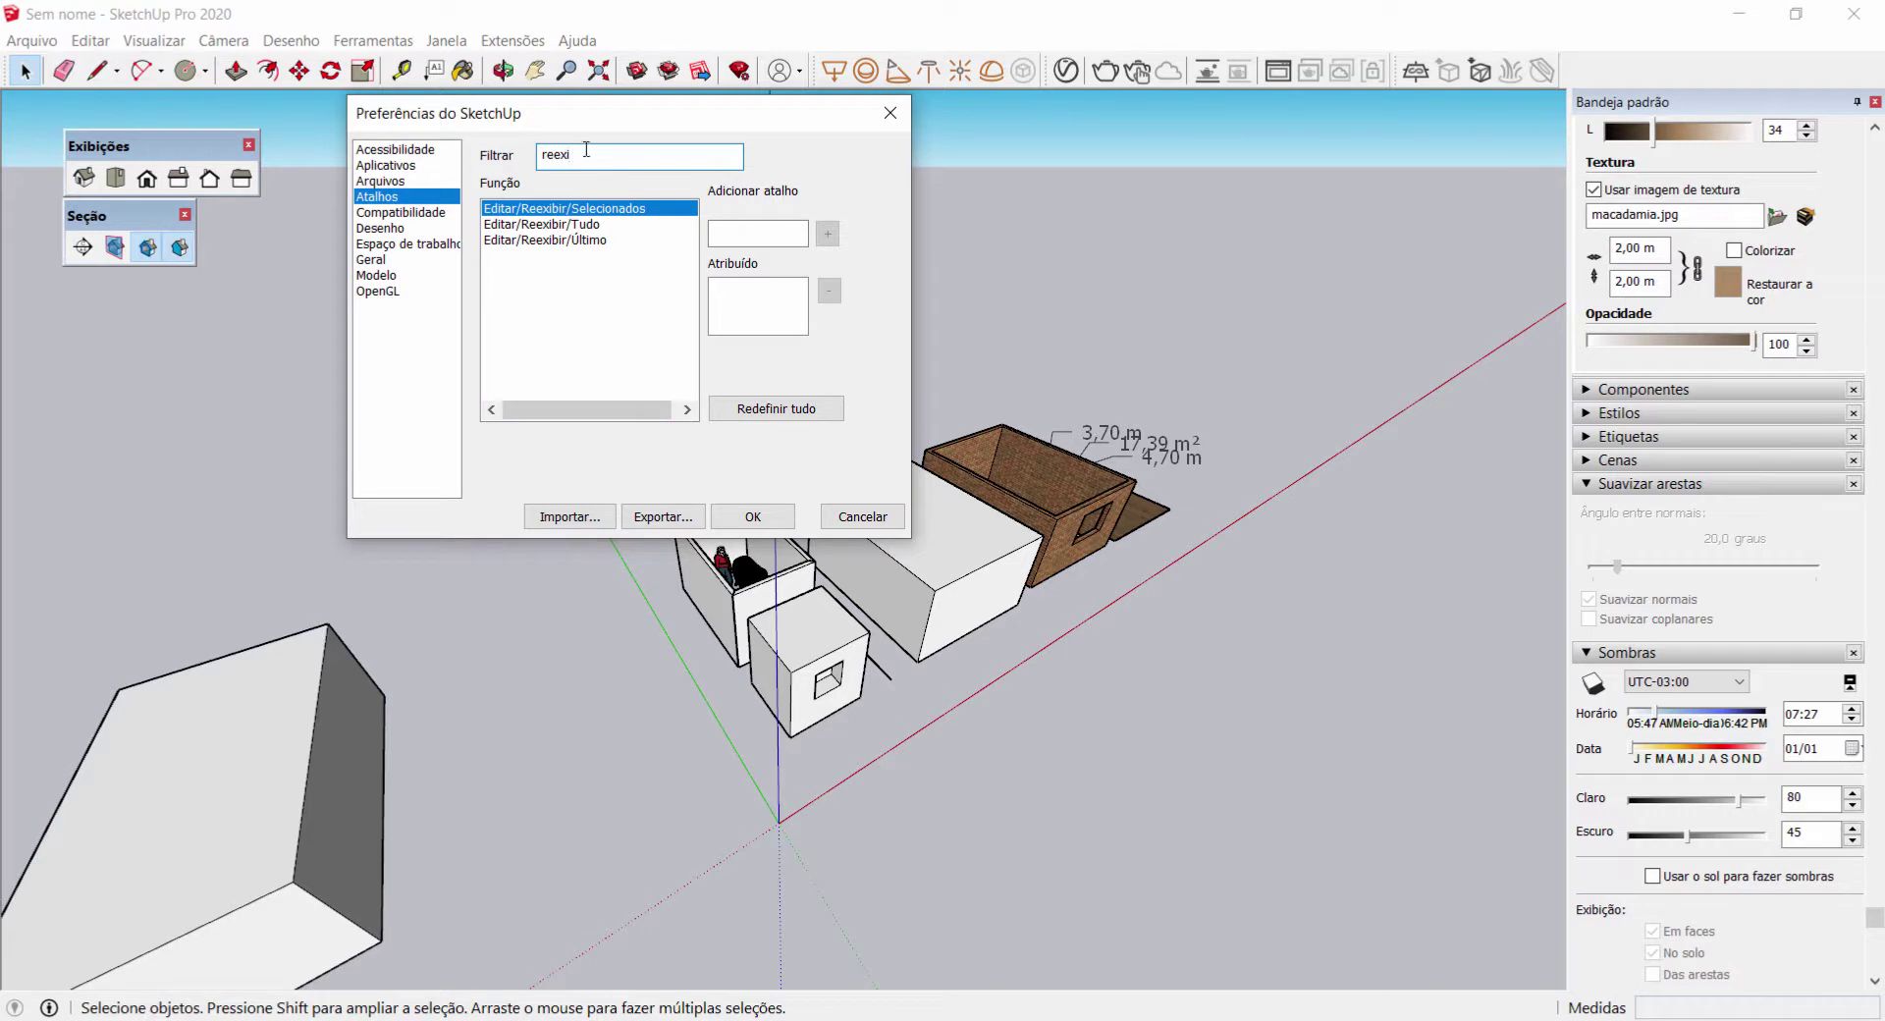
left_click(589, 224)
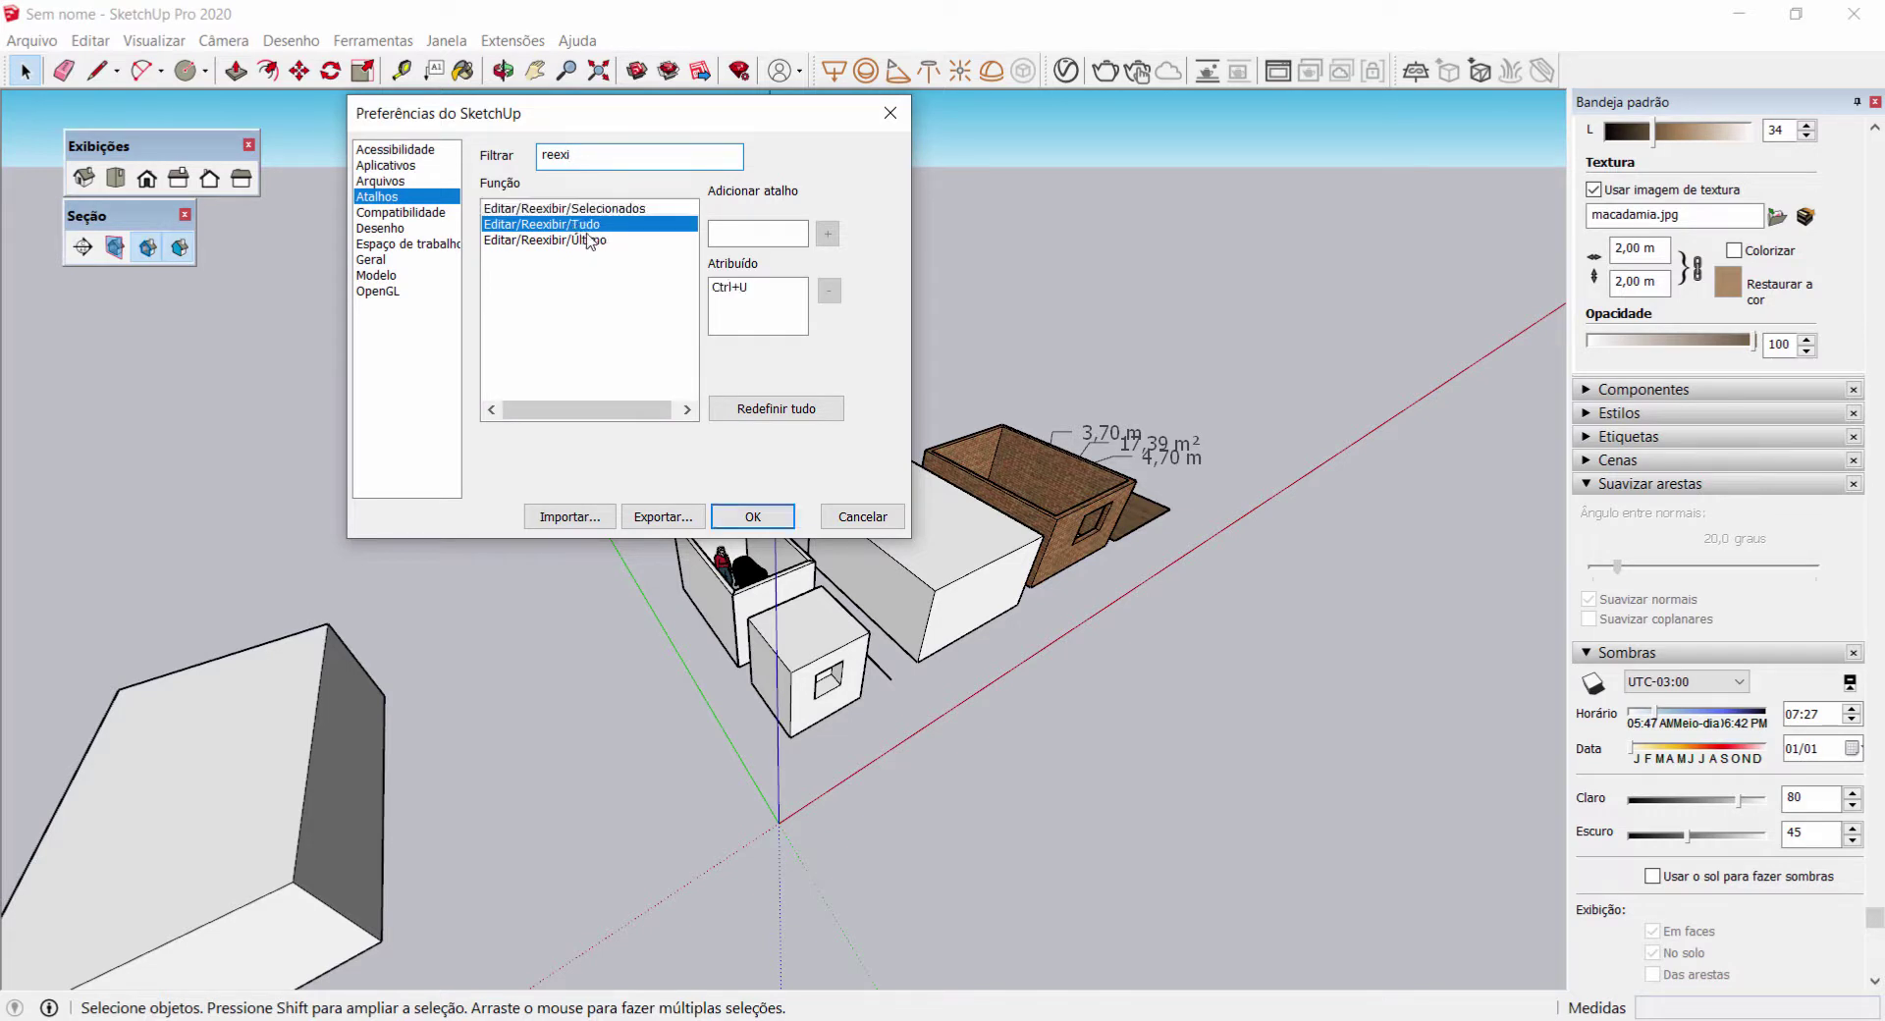
left_click(516, 242)
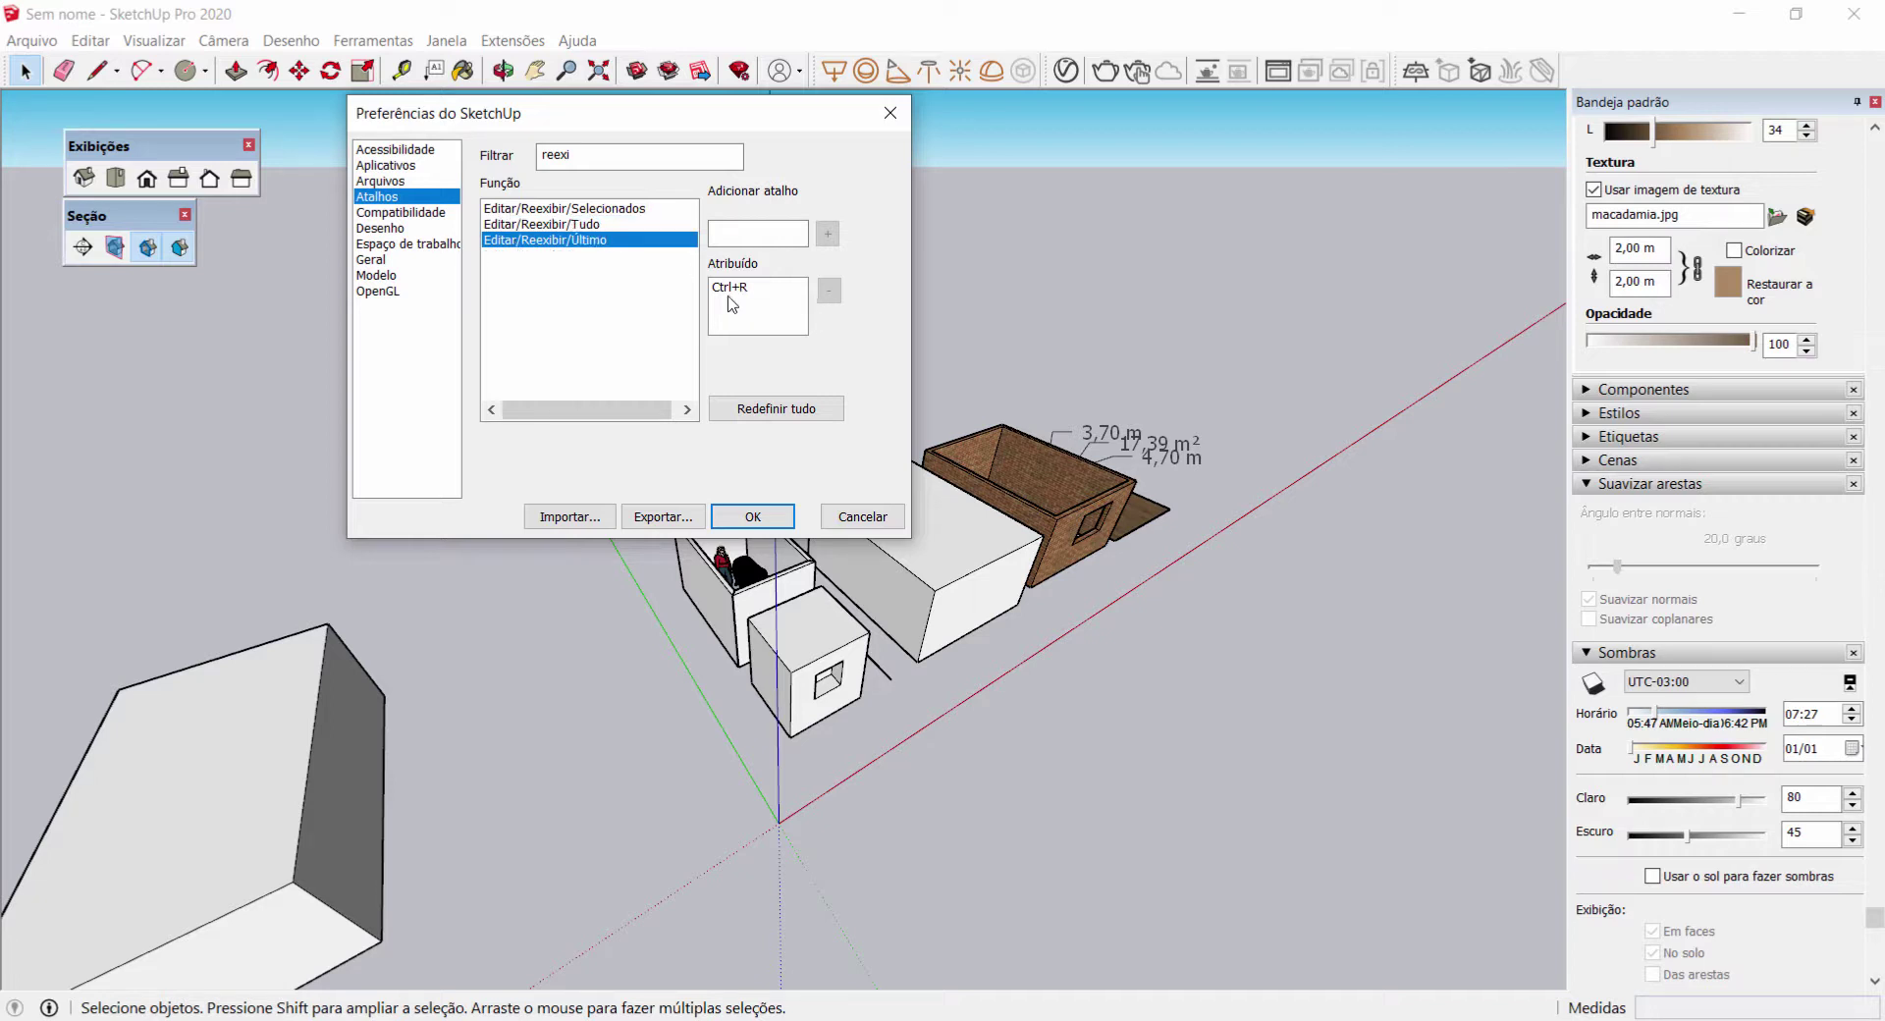
Step: Look up the shortcut for Editar/Ocultar by filtering for "ocultar" and cancel the preferences
double_click(647, 164)
type("ocultar")
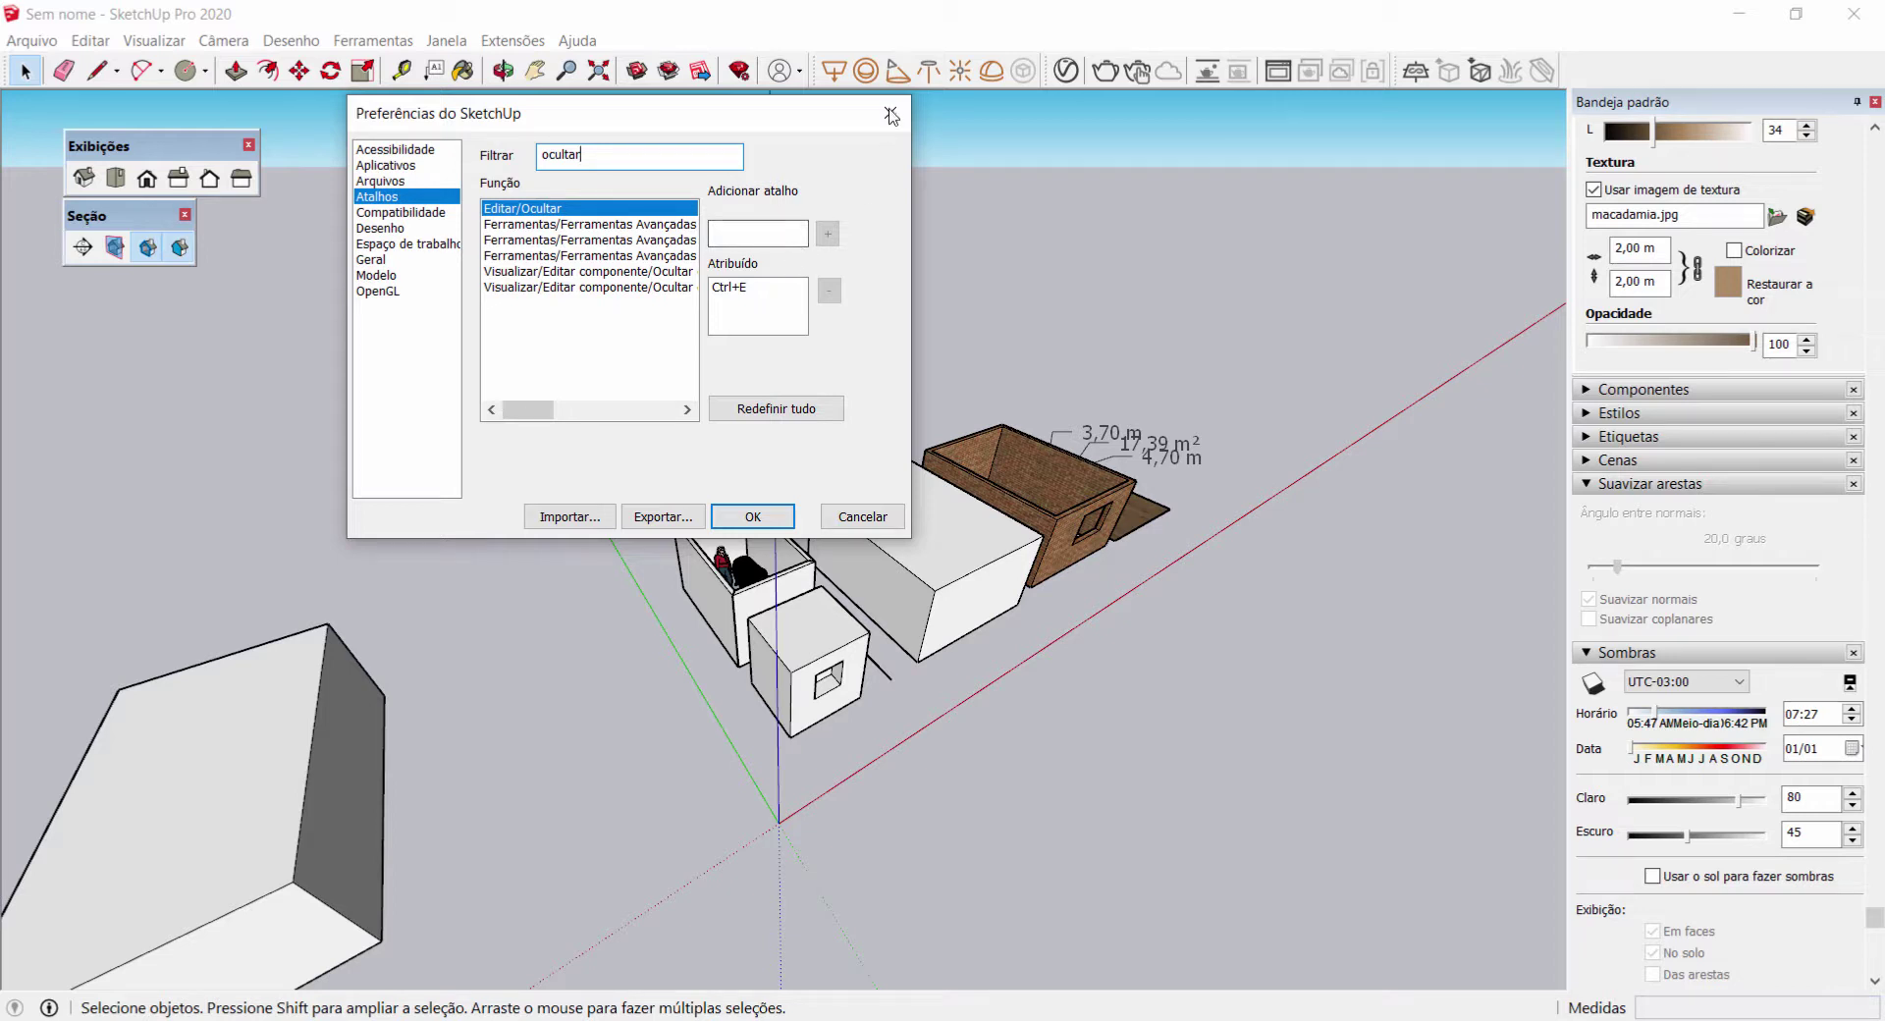
left_click(862, 516)
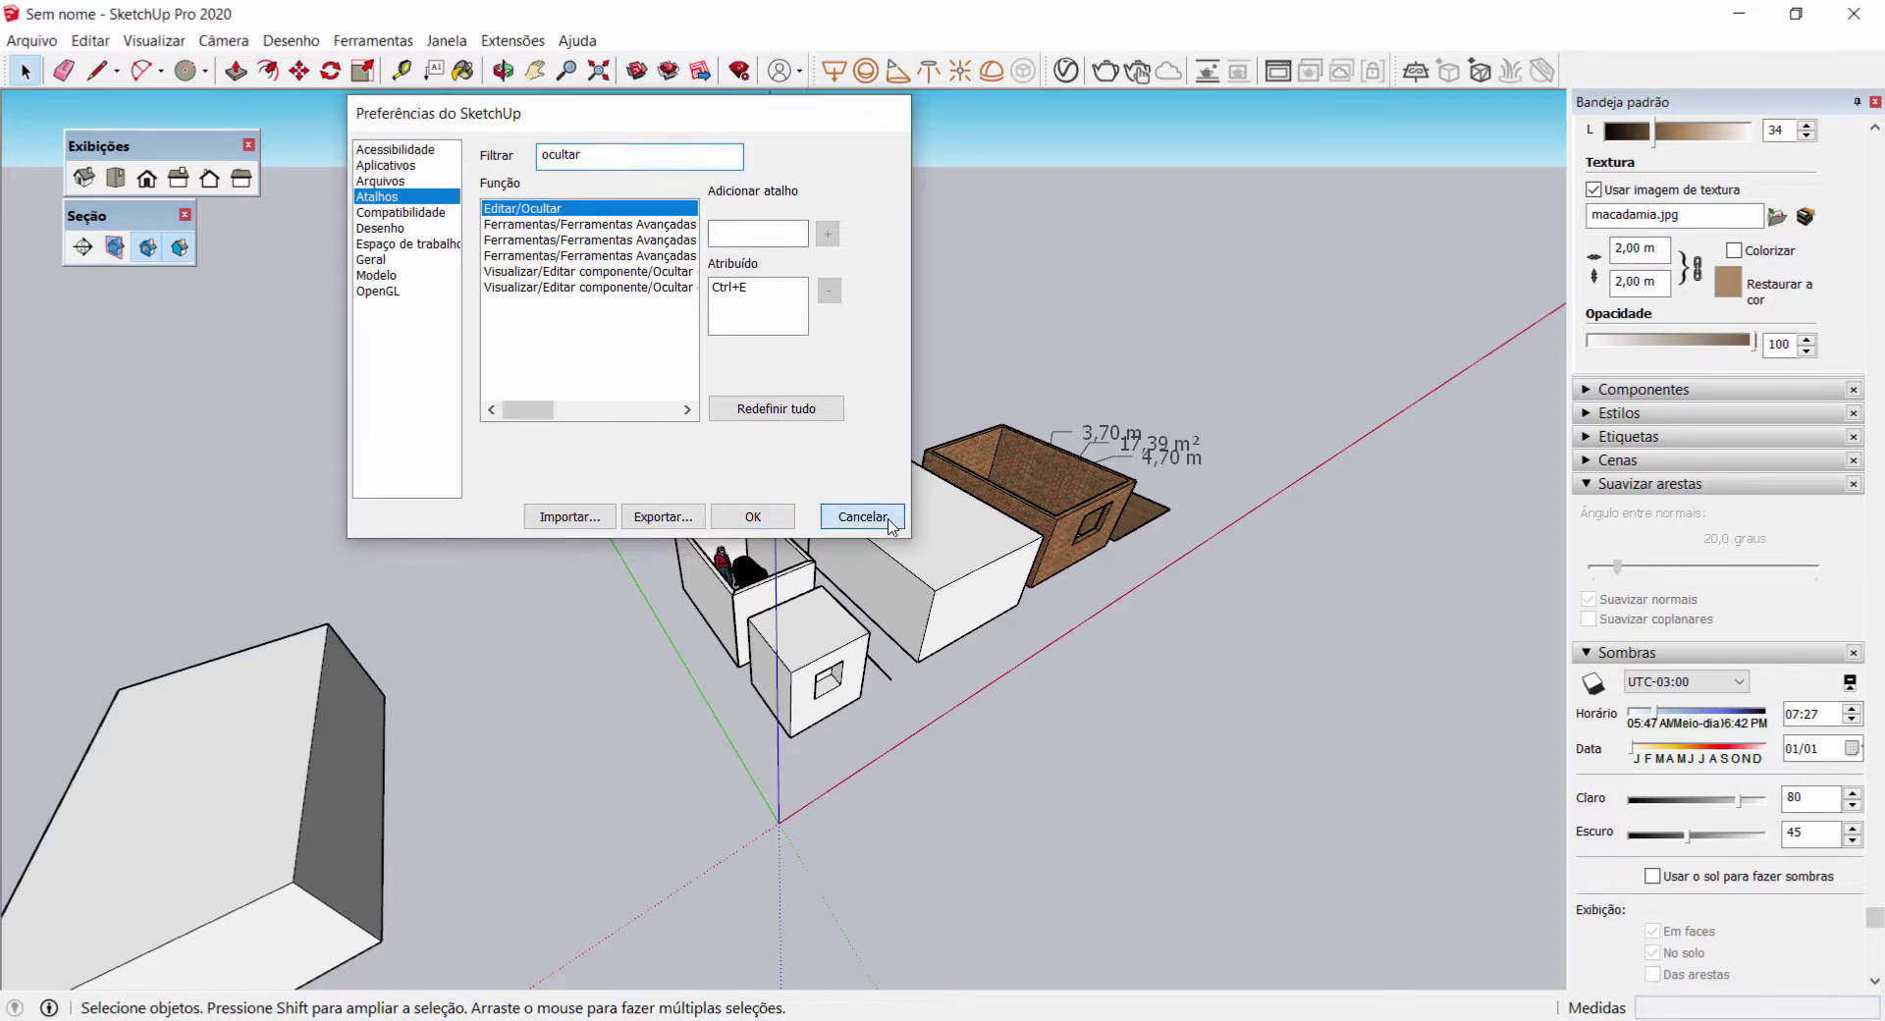
Step: Set the model's length units to Metros with 0,000 m display precision and 0,001 m length snapping
left_click(453, 40)
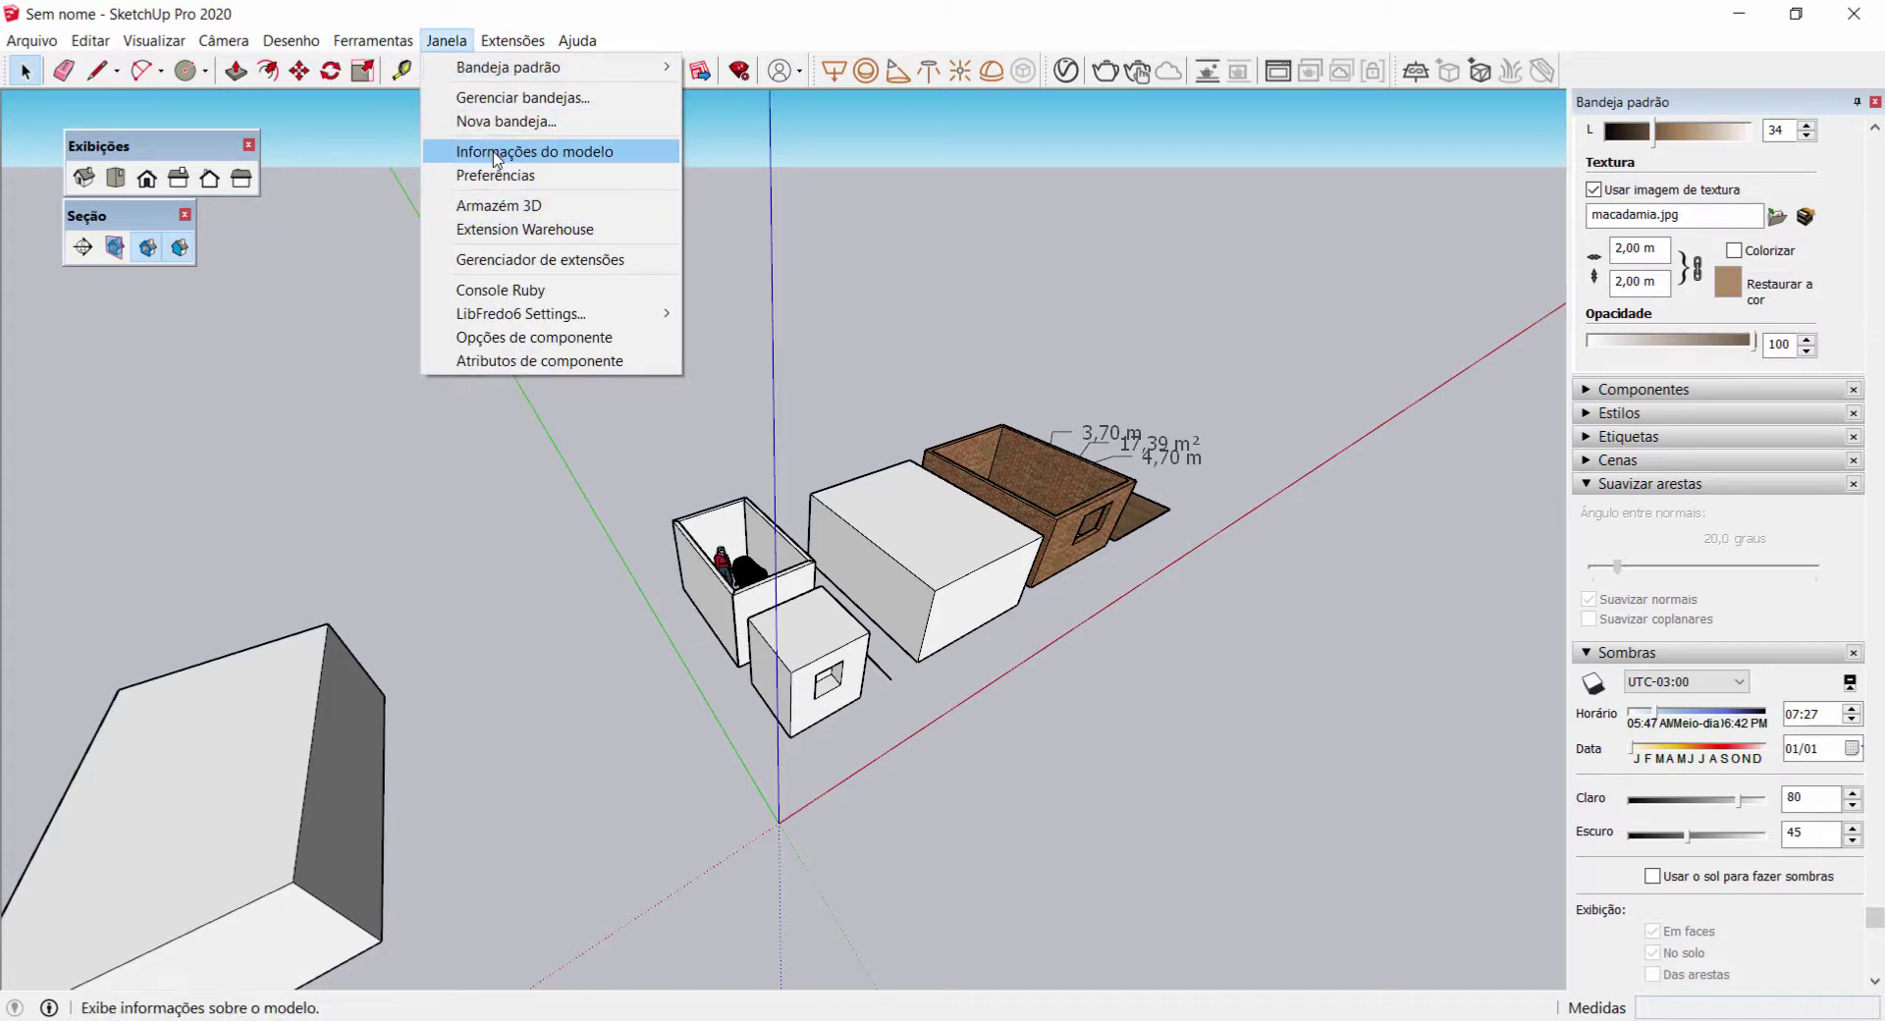
left_click(496, 155)
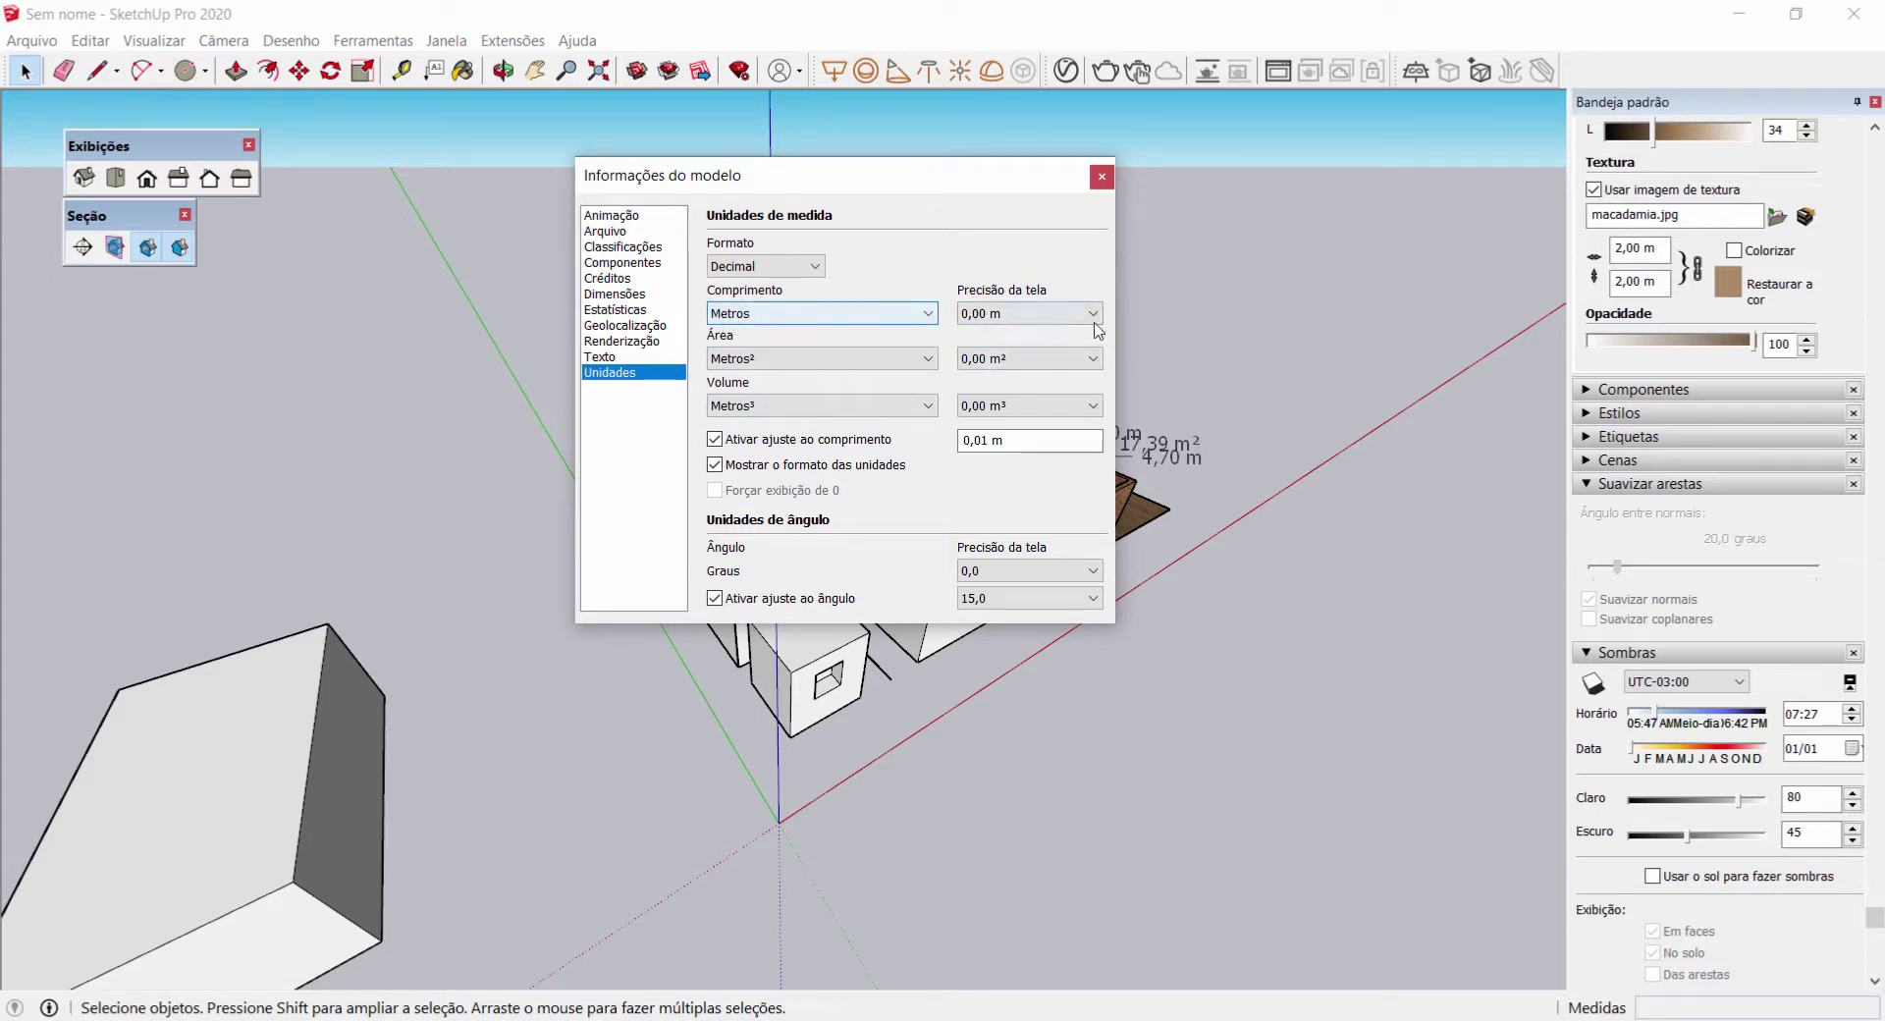
left_click(1019, 316)
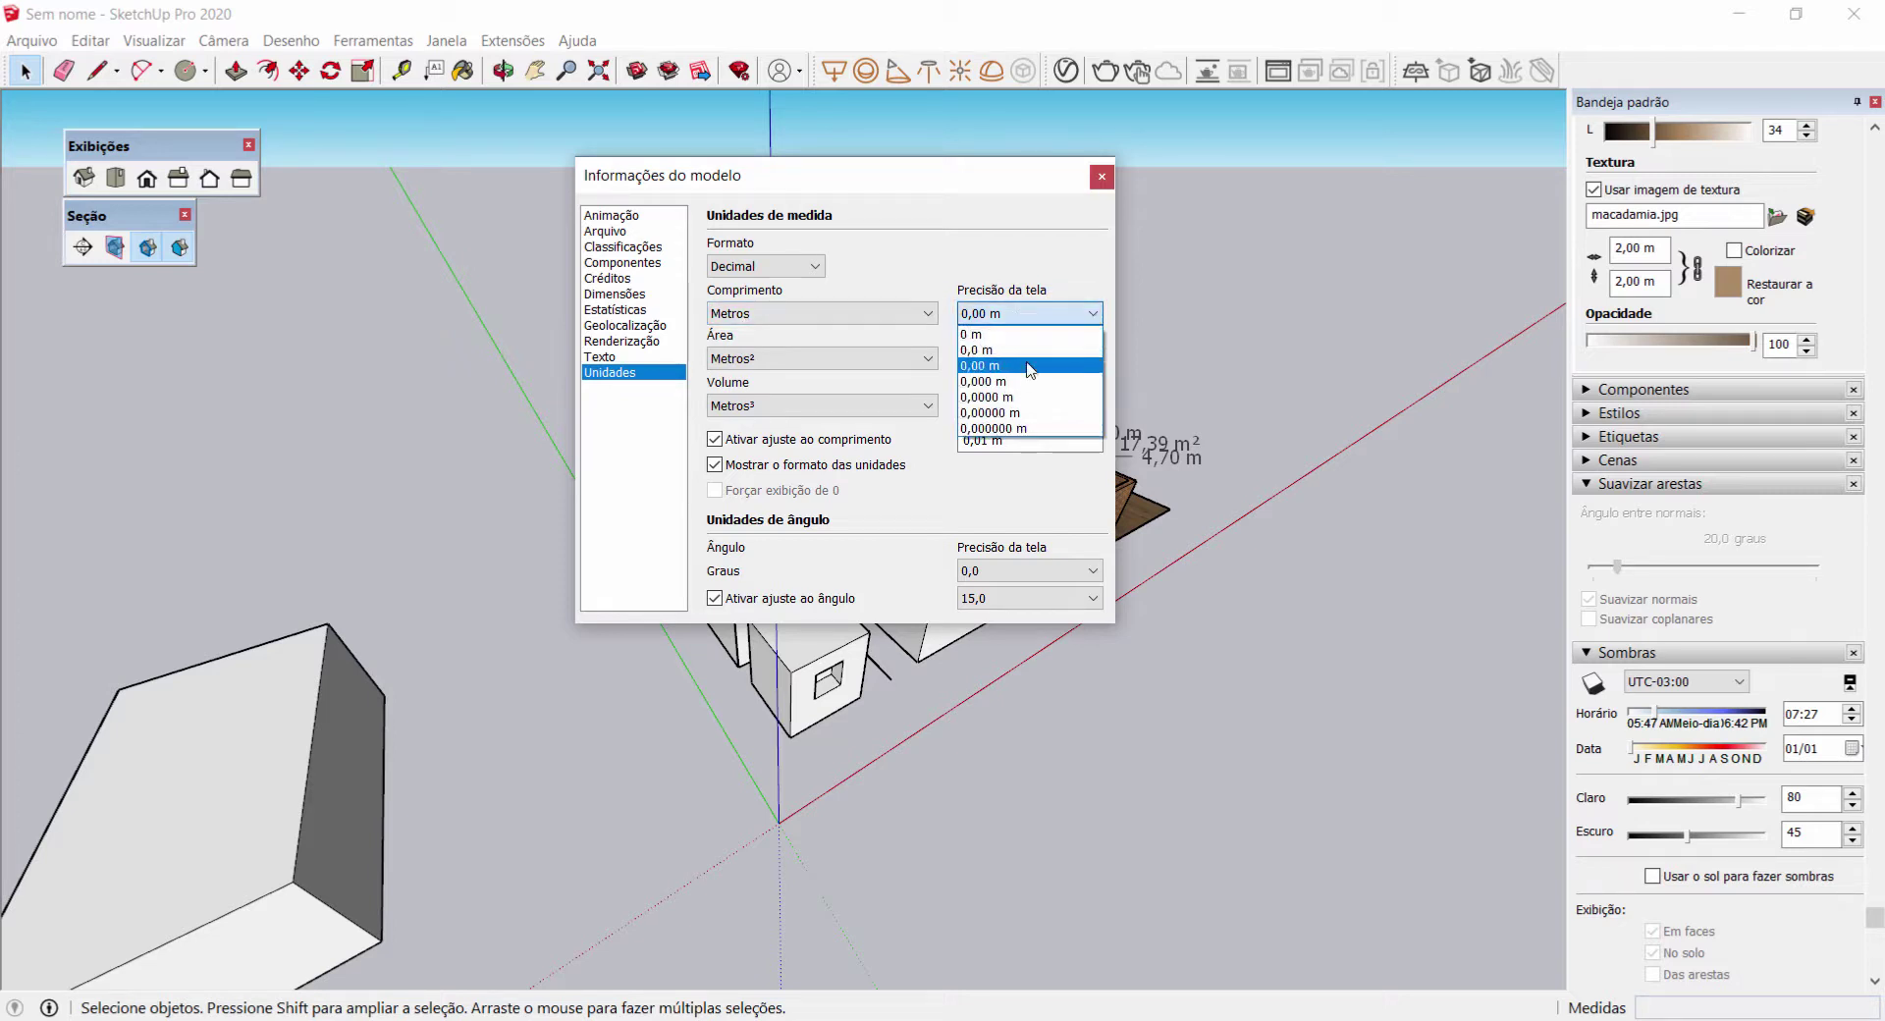
left_click(1001, 383)
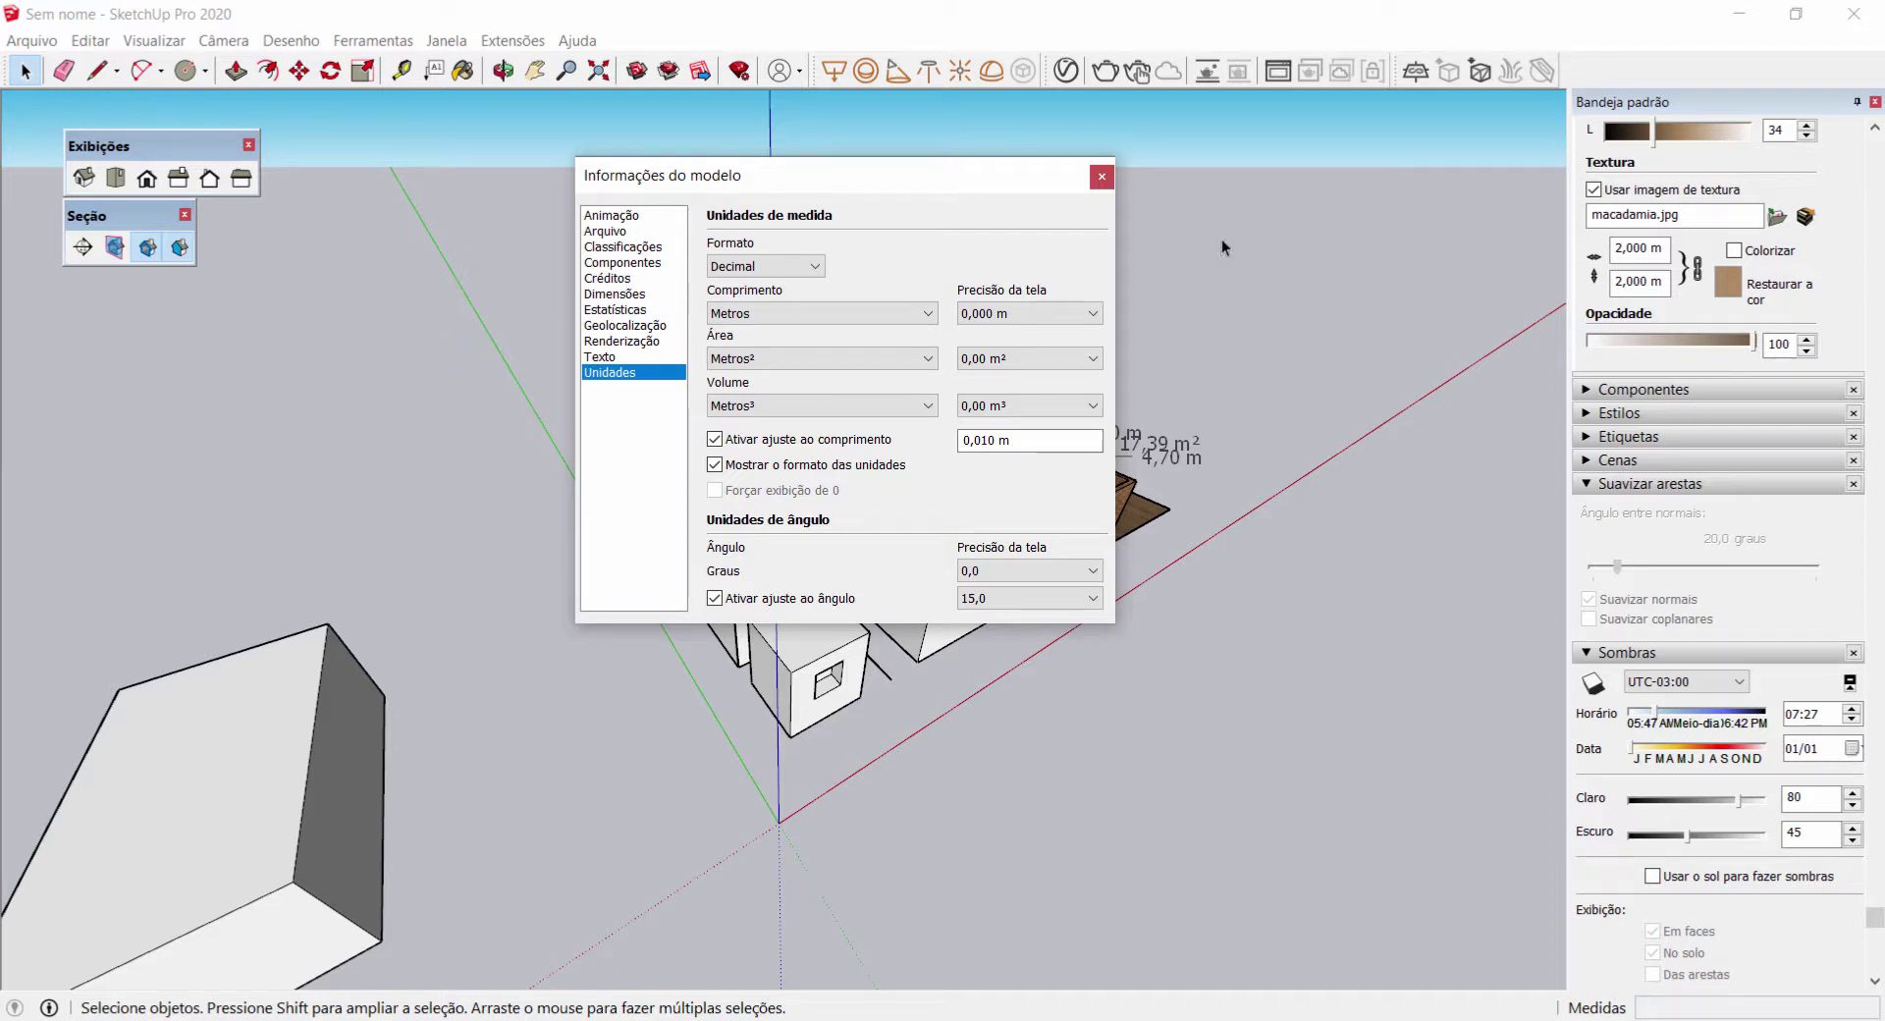
left_click(776, 314)
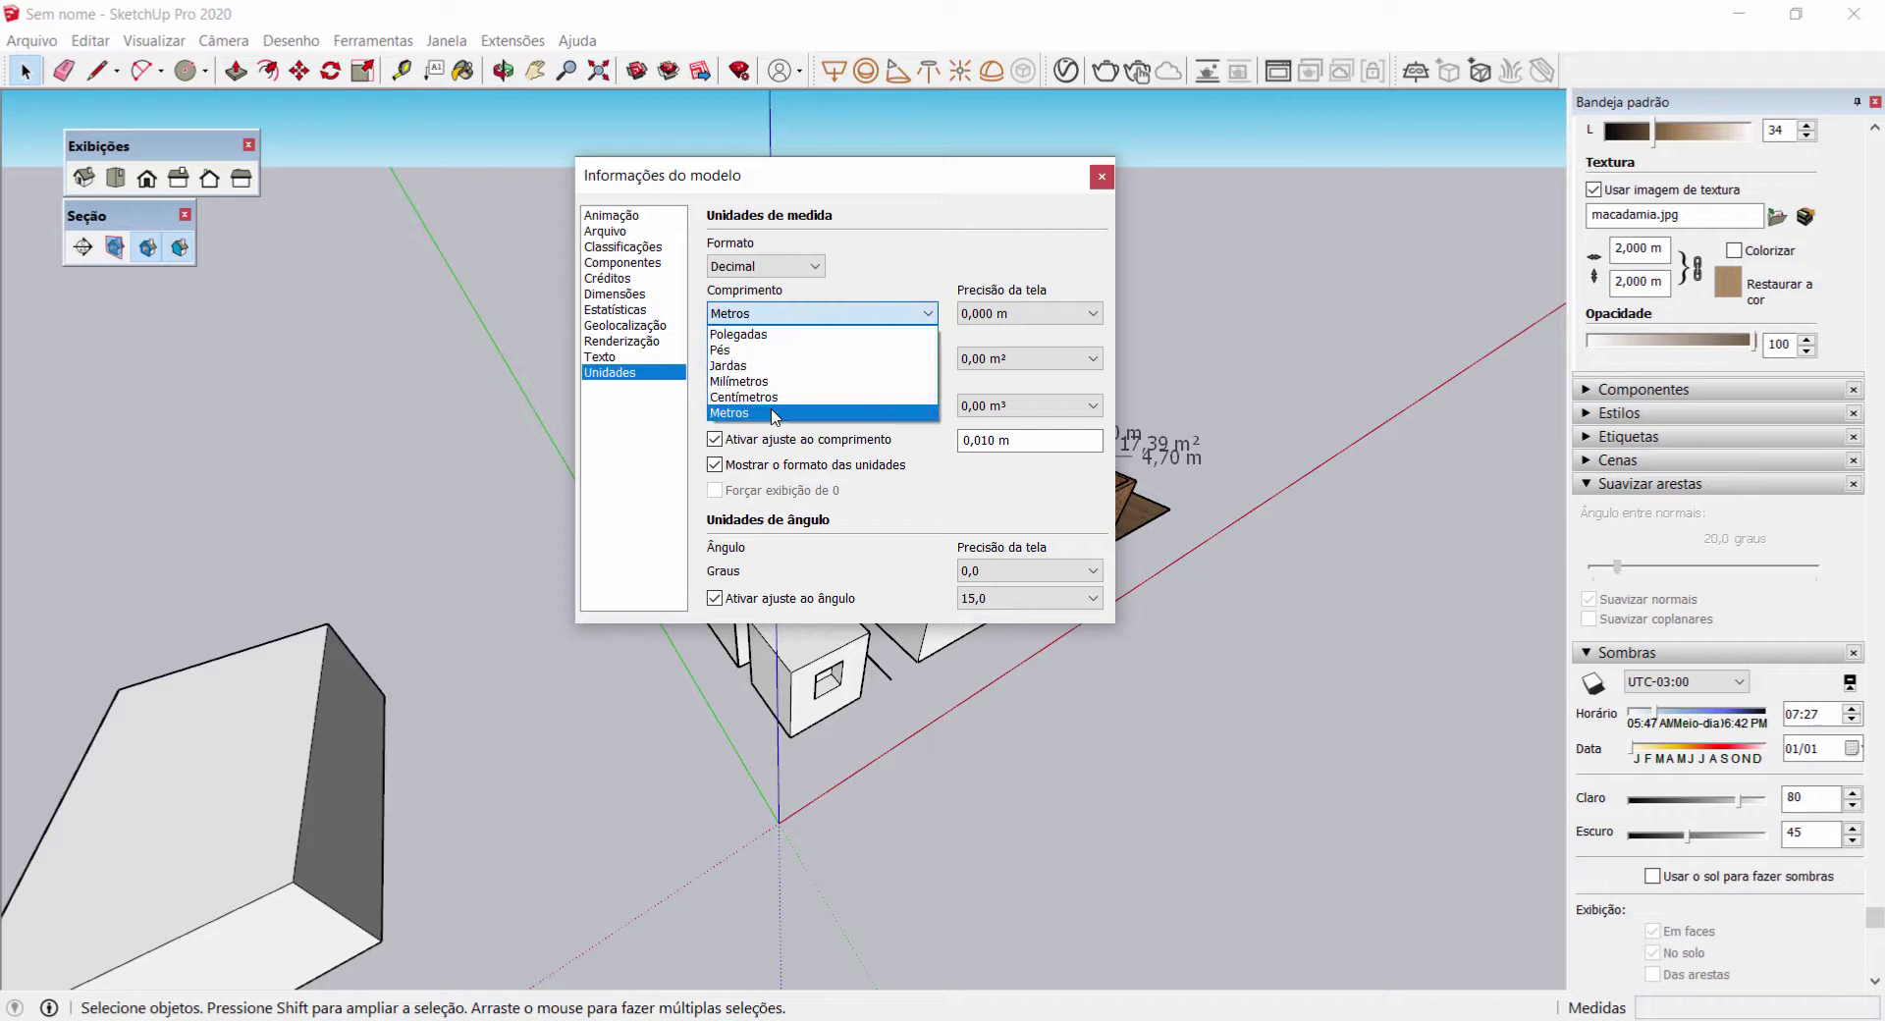
left_click(776, 415)
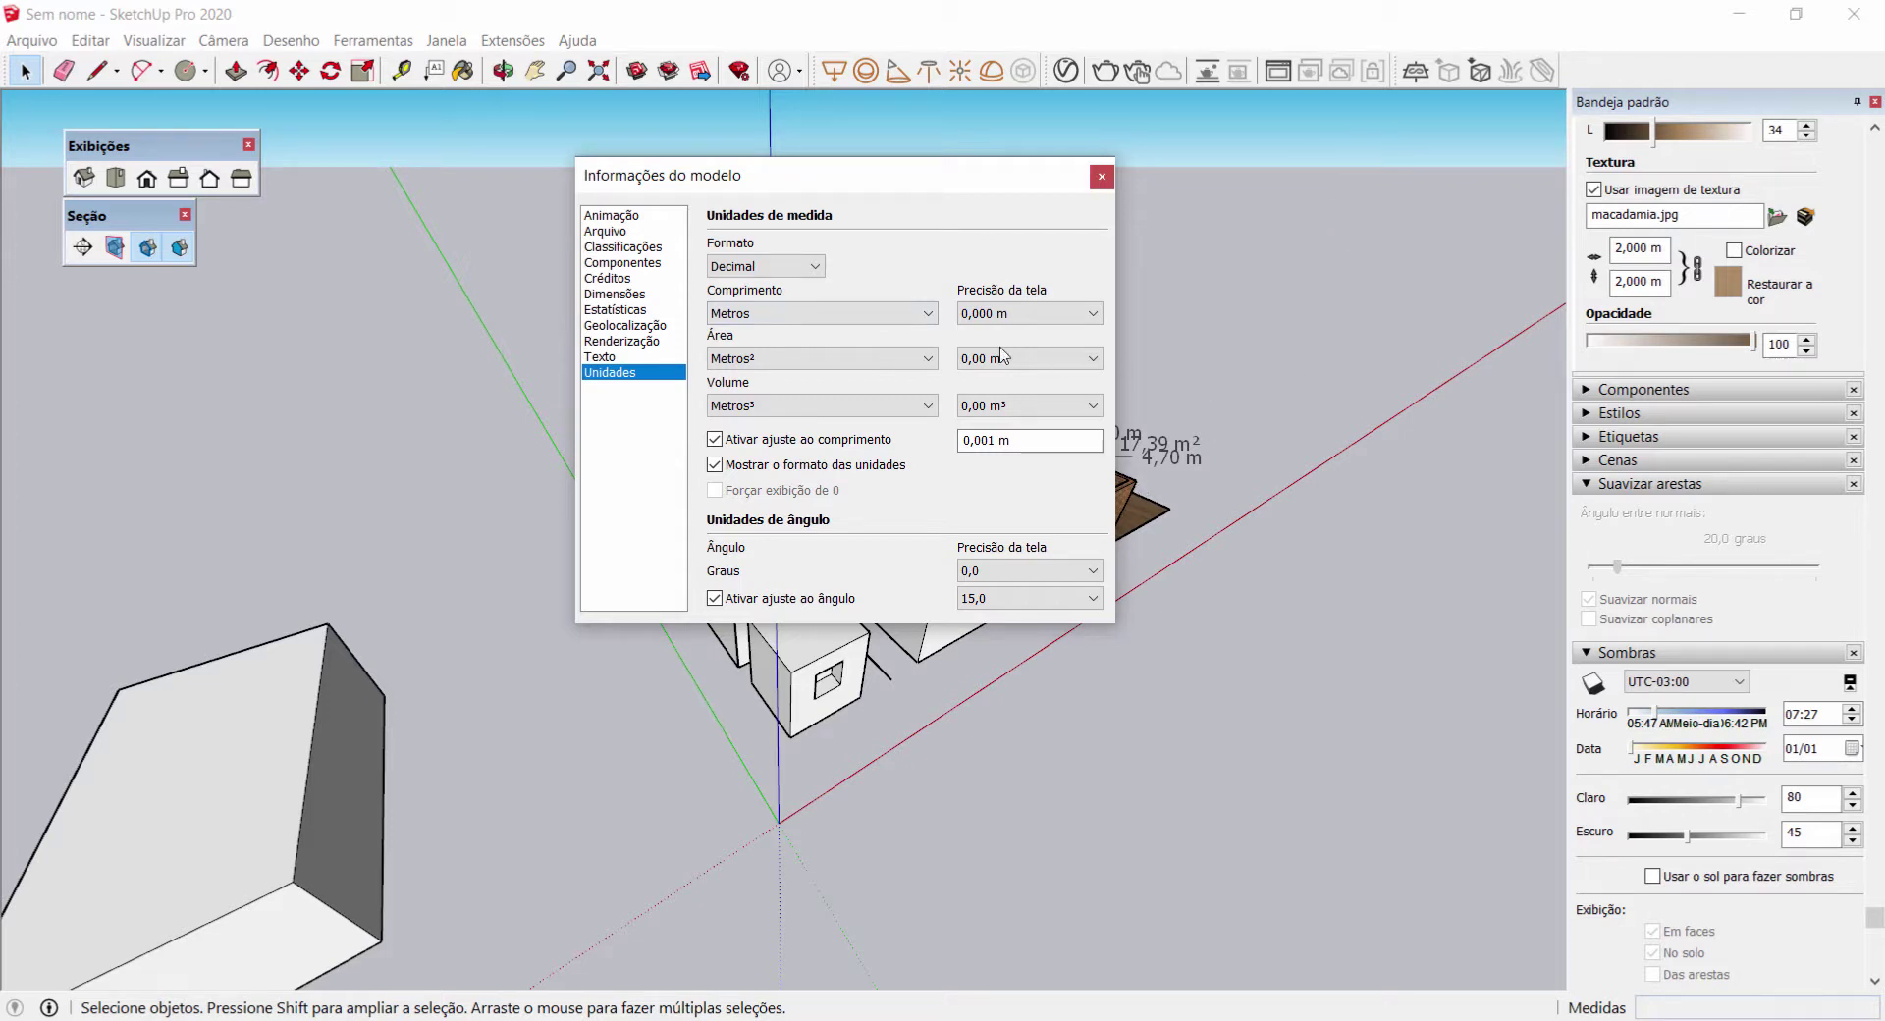
Step: Try Polegadas as the model's length unit and switch it back to Metros
left_click(891, 314)
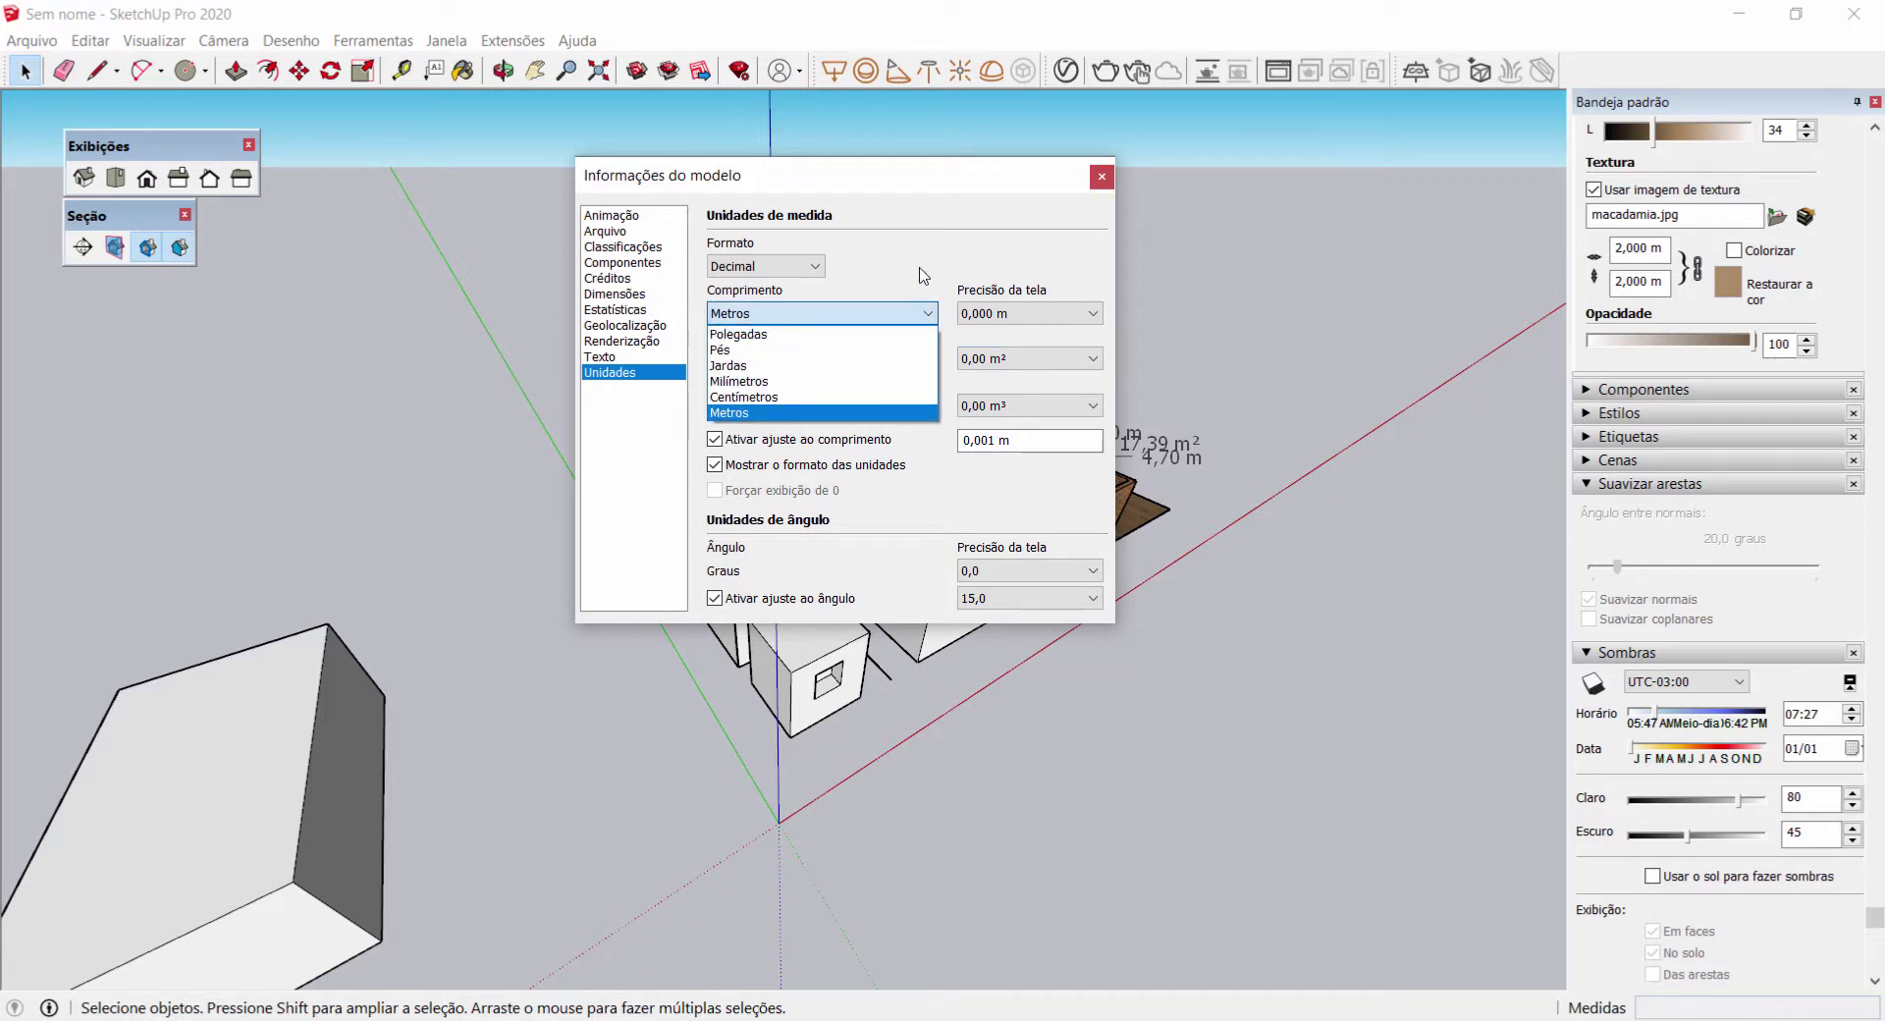
left_click(820, 333)
left_click(818, 312)
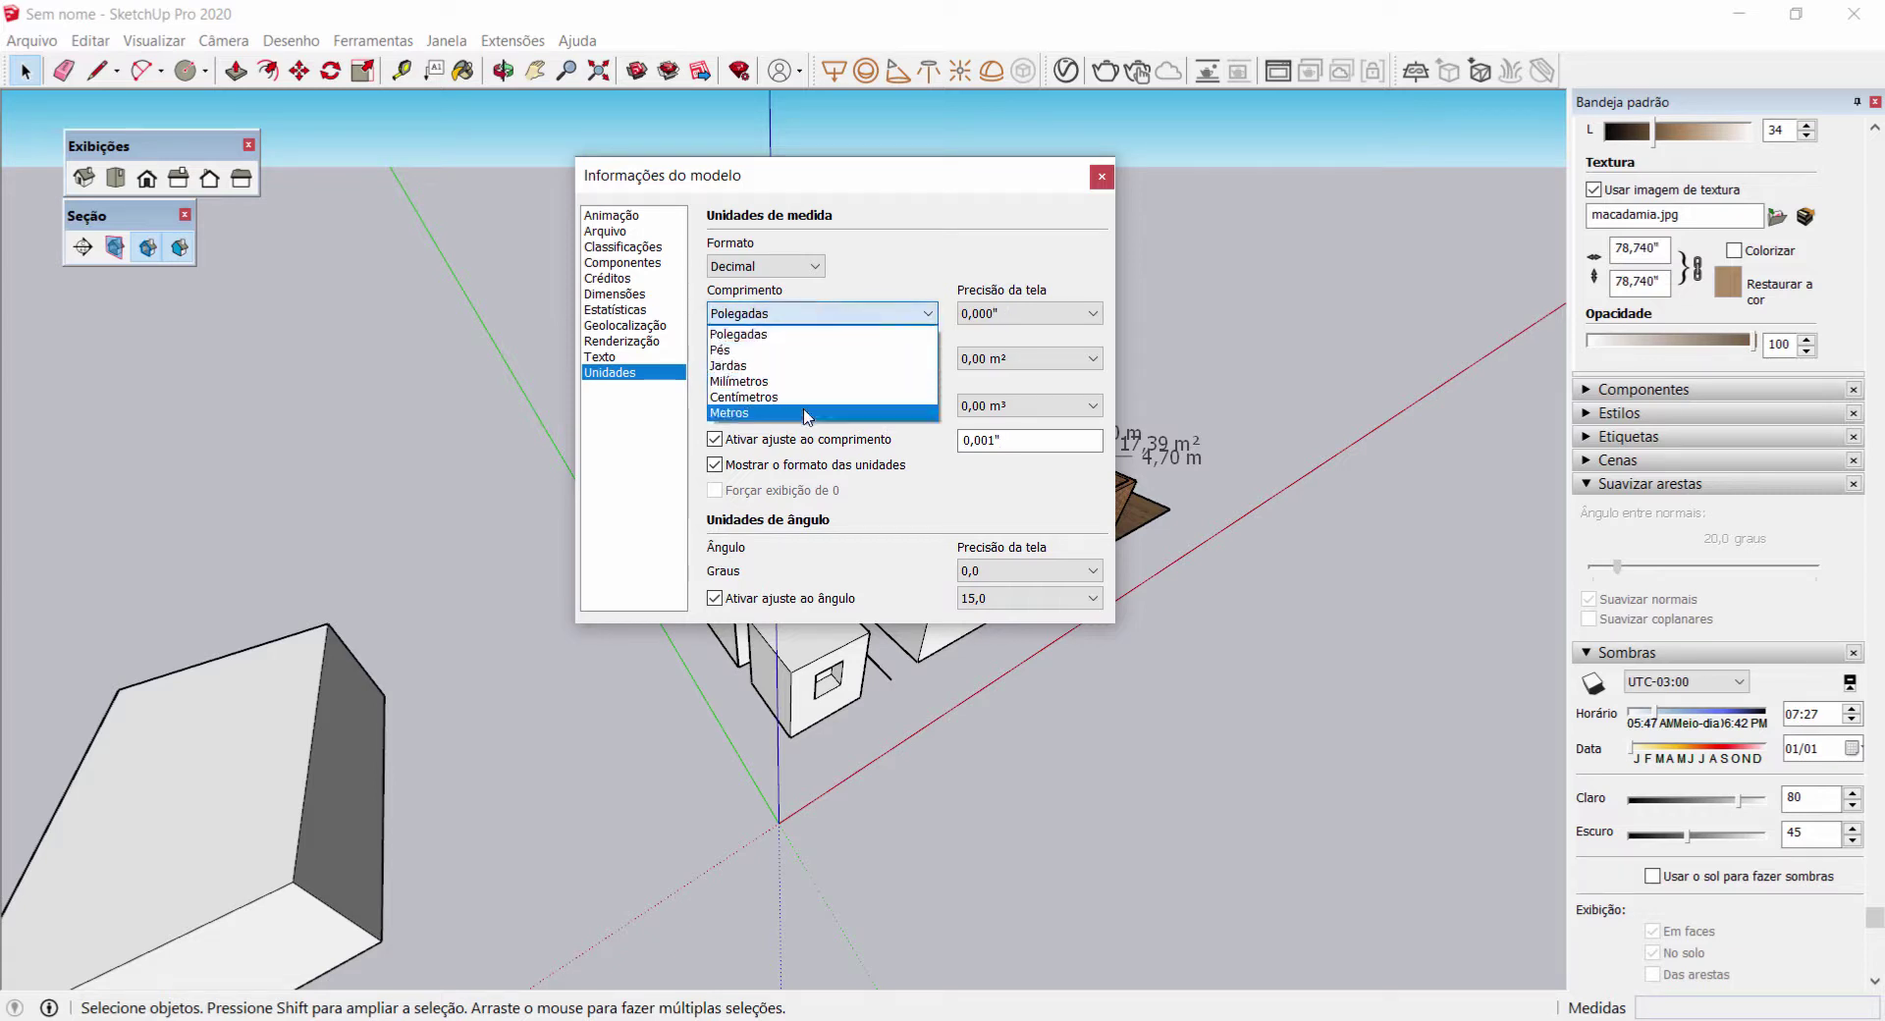
left_click(827, 412)
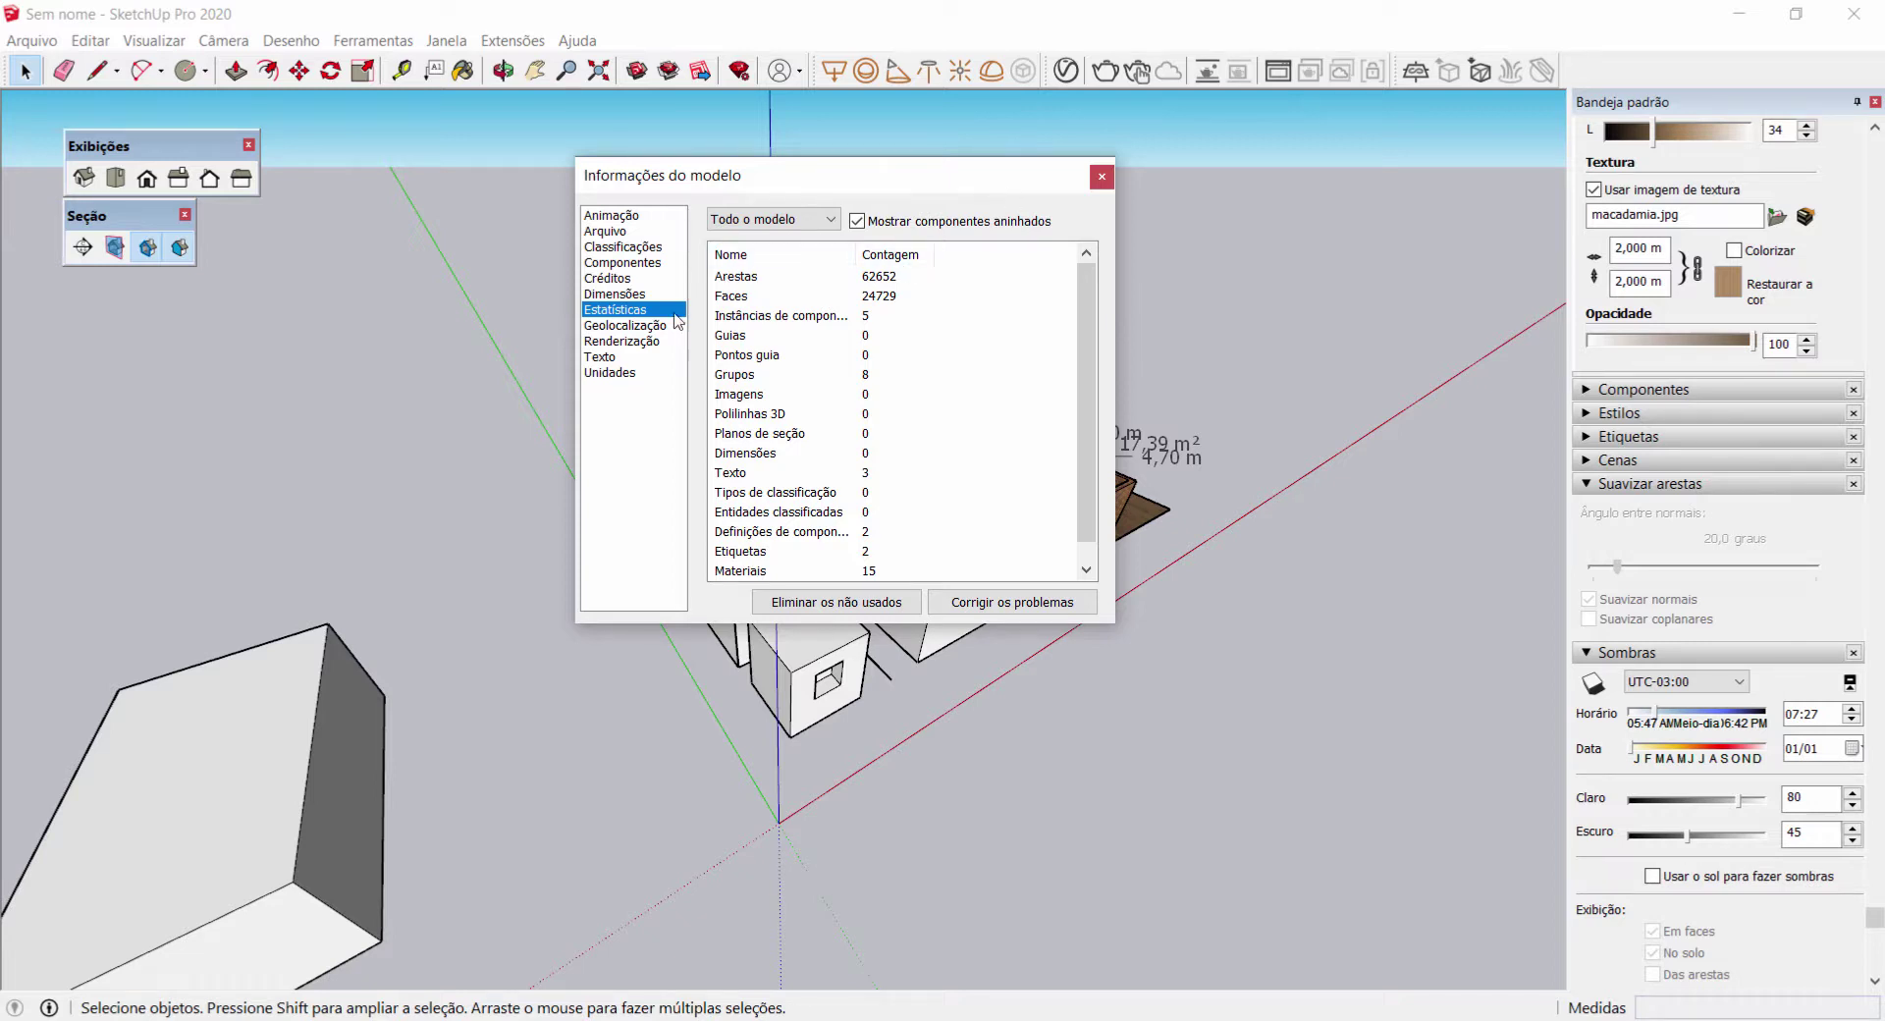
Step: Purge the unused items from the model's statistics and close the model information
left_click(833, 614)
left_click(1102, 177)
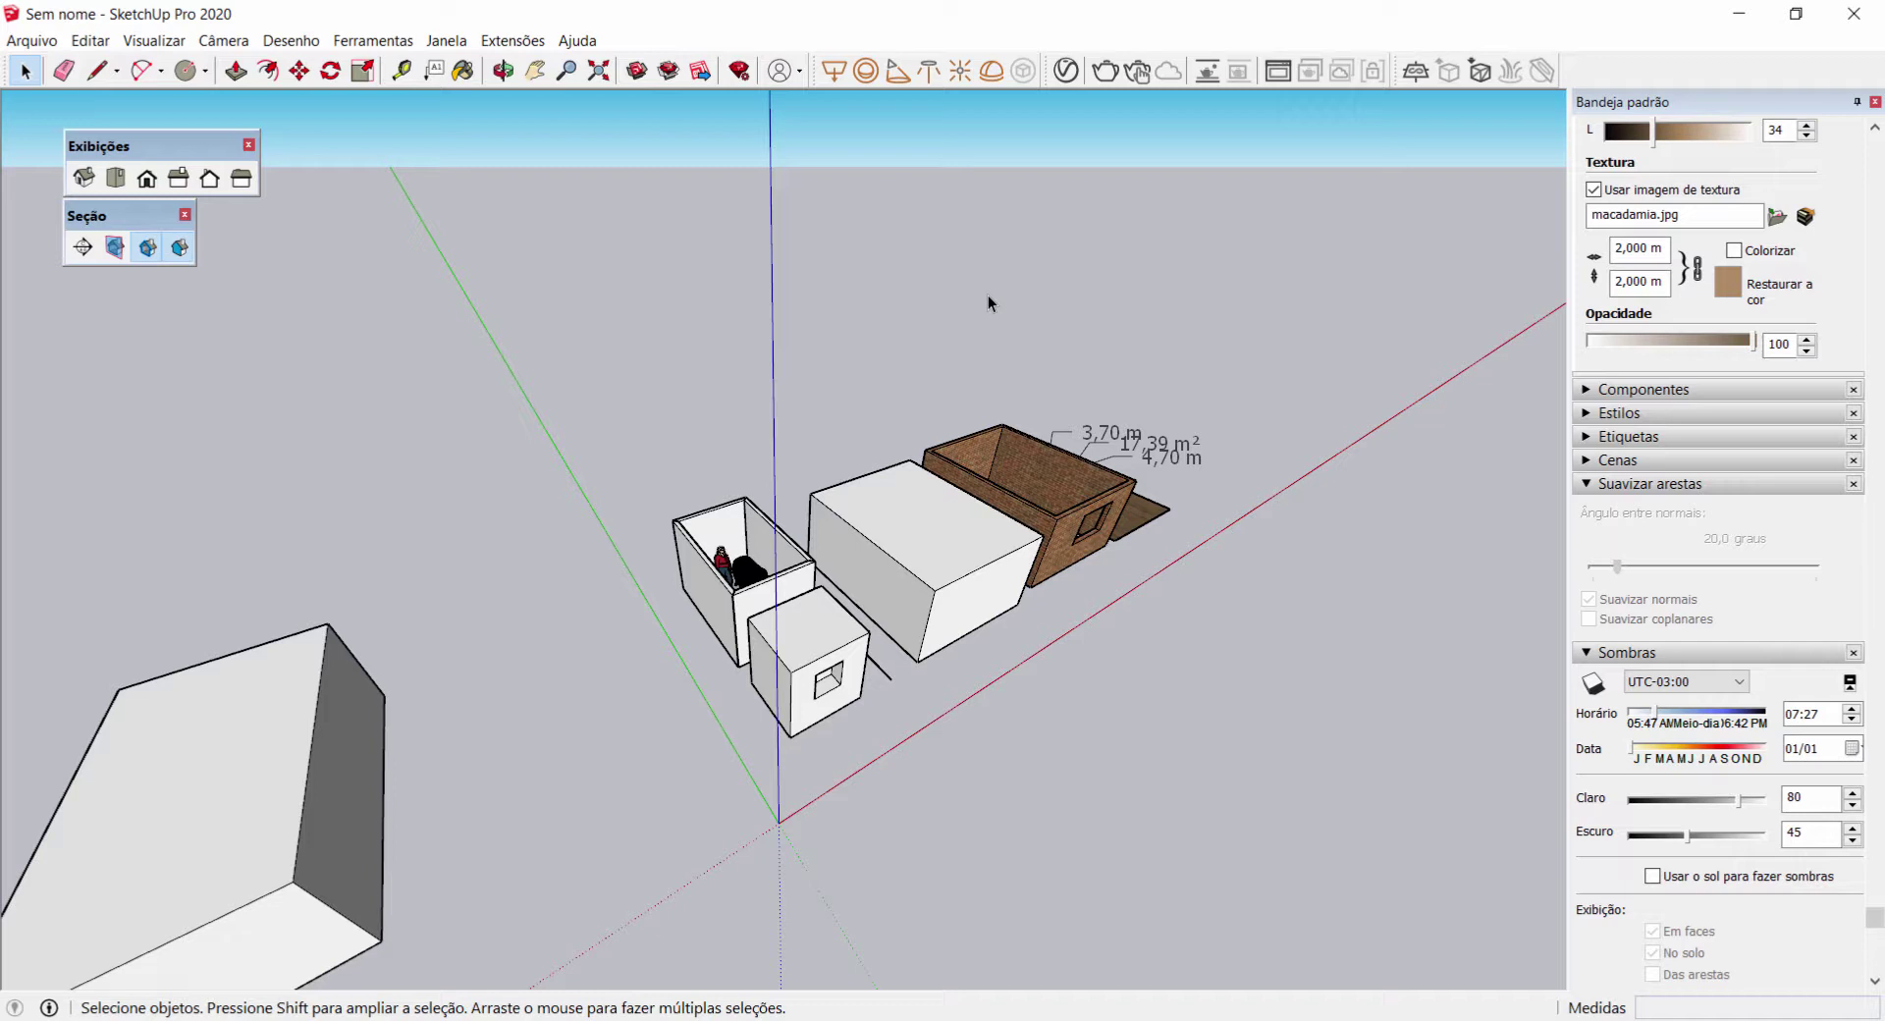
left_click_drag(621, 241, 1339, 829)
left_click(1314, 731)
left_click_drag(627, 278, 1343, 860)
left_click(1331, 668)
left_click(514, 41)
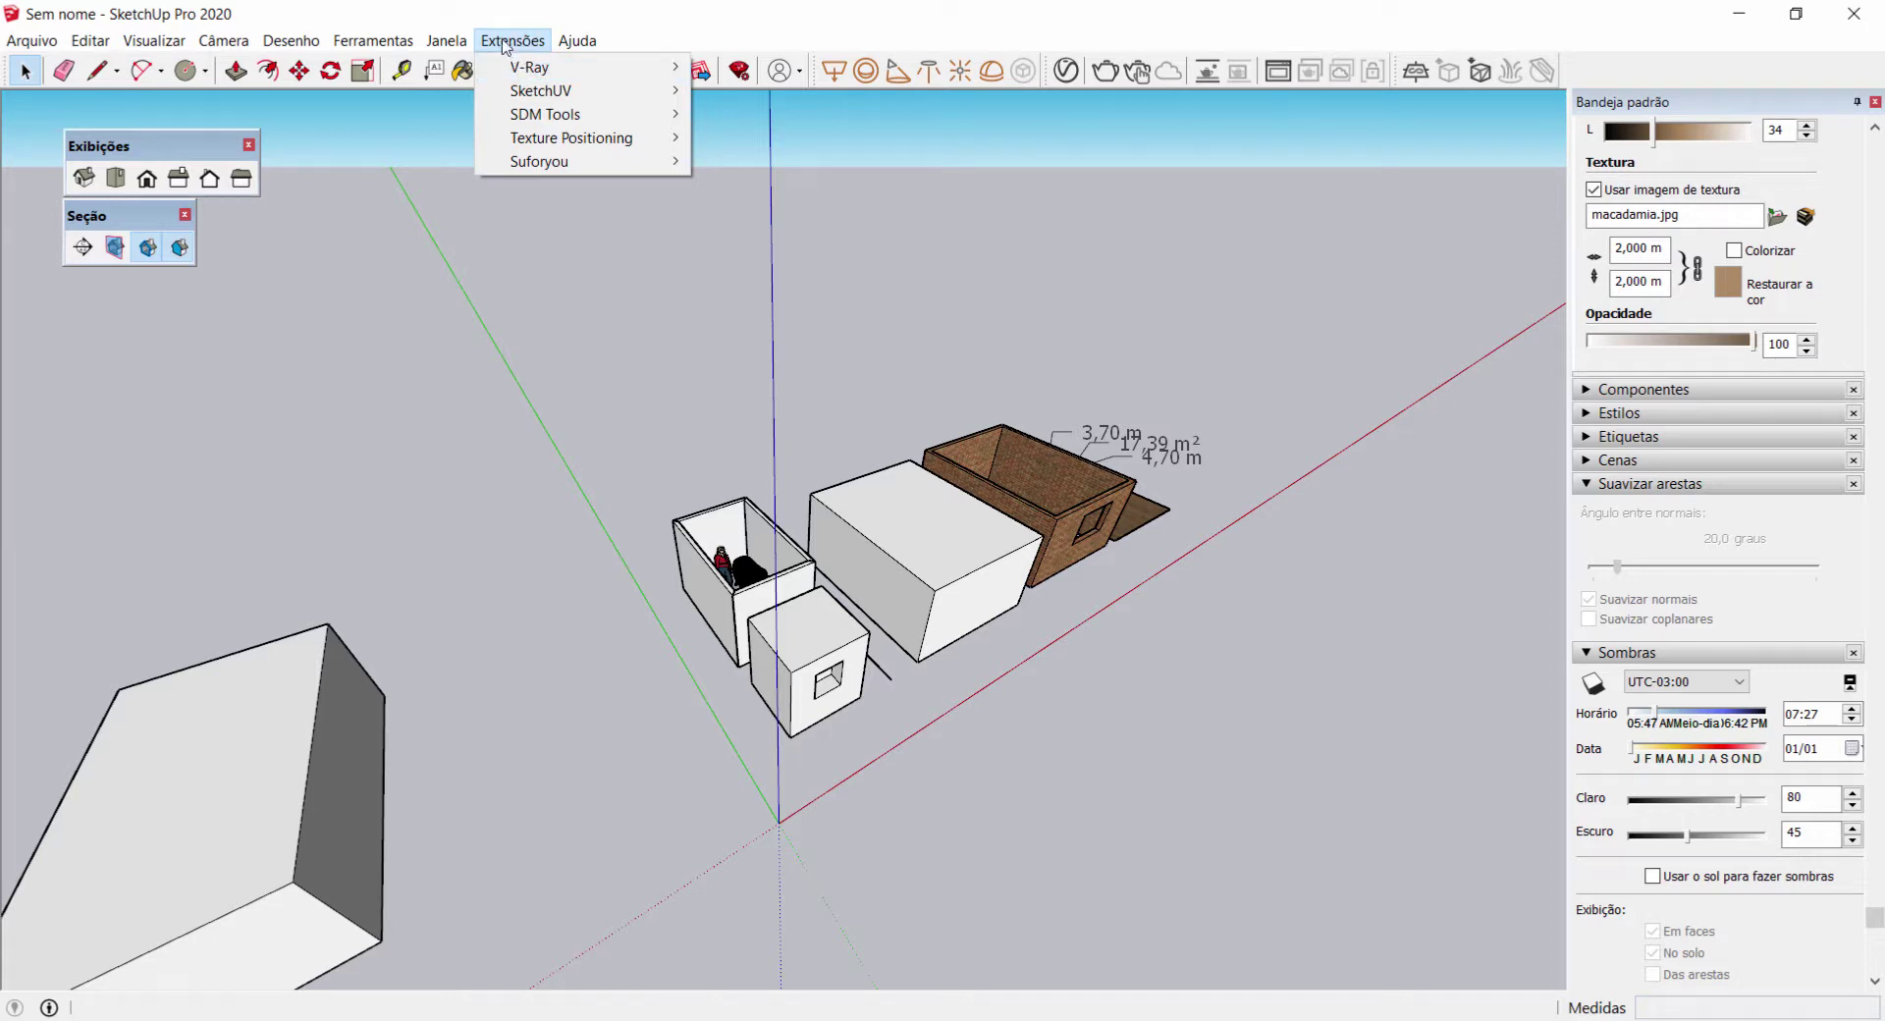
mouse_move(569, 46)
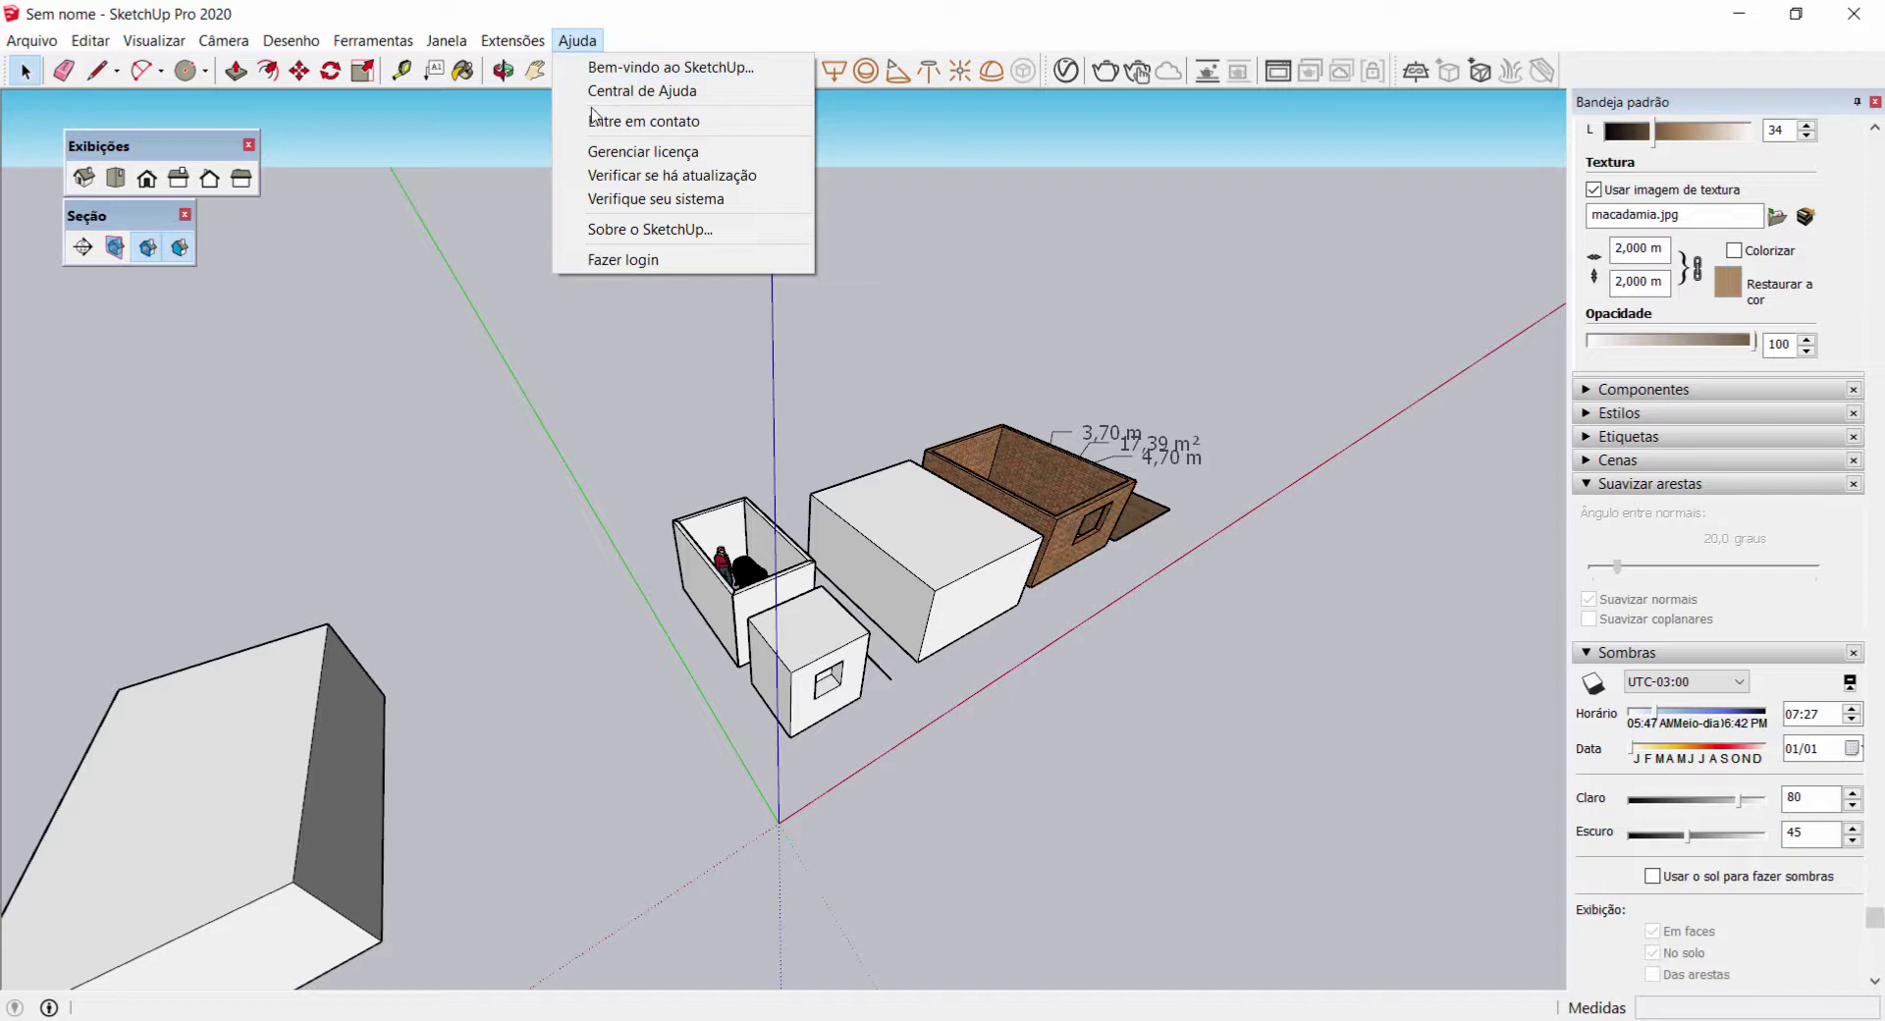
left_click(942, 189)
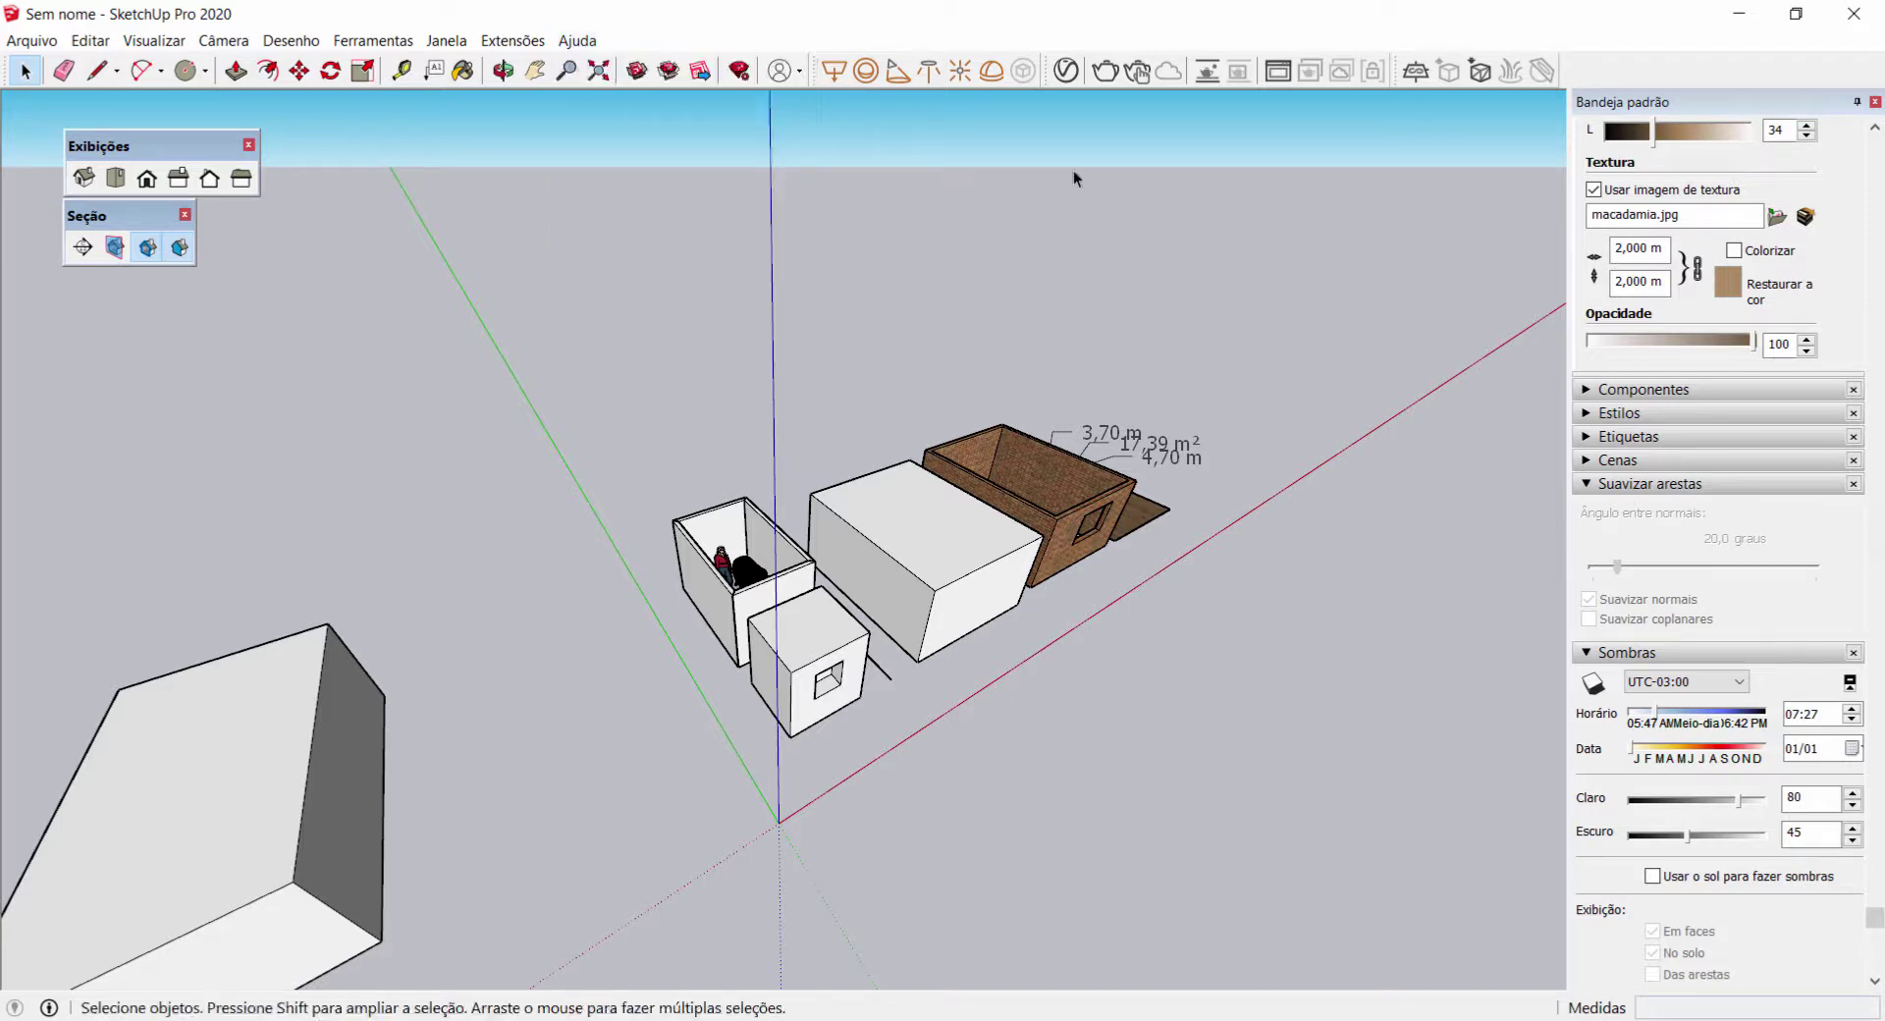